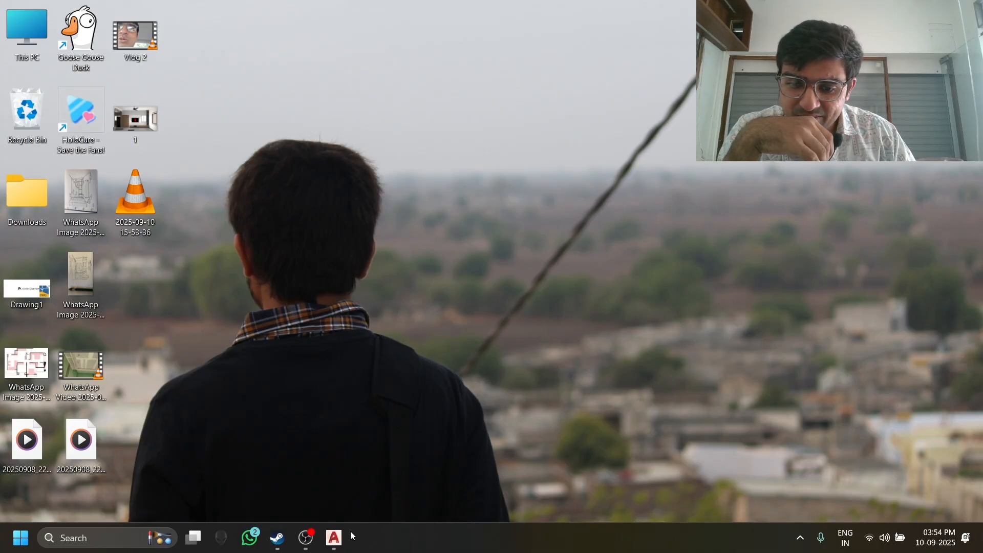
Switch to AutoCAD and examine the two floor plans in the Project Fot YT drawing.
click(334, 537)
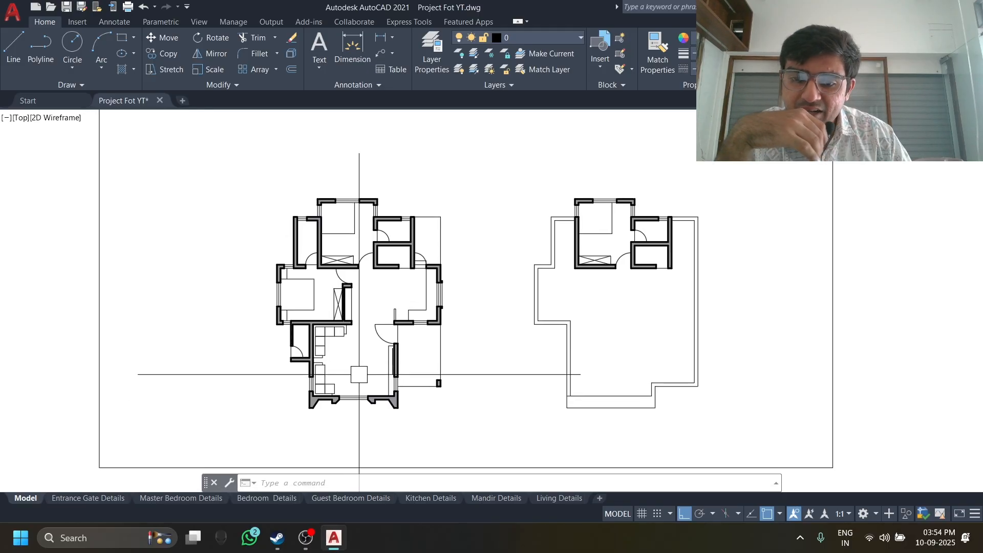
scroll(364, 331, up, 2)
middle_drag(364, 331, 463, 337)
scroll(503, 291, down, 2)
middle_drag(496, 289, 447, 301)
scroll(455, 301, up, 2)
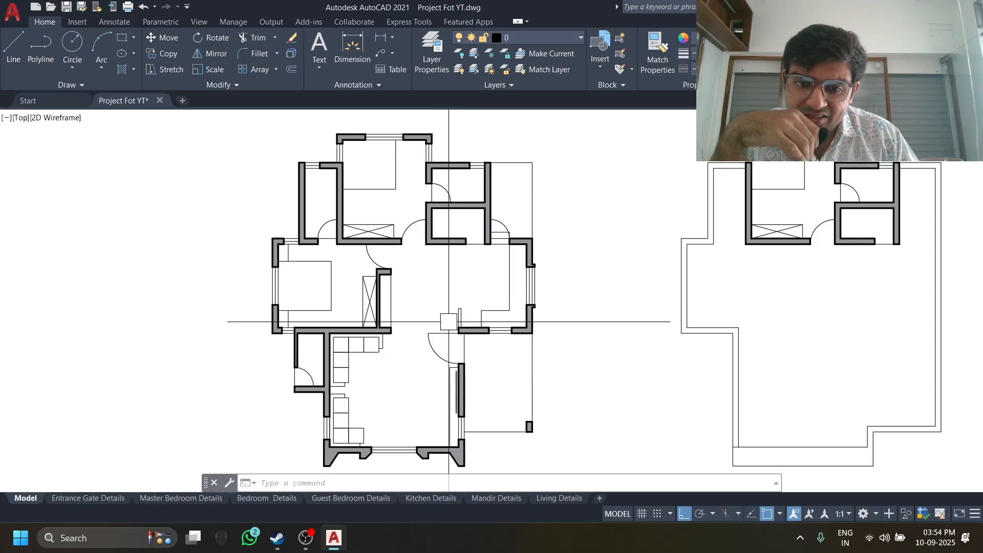
scroll(448, 322, down, 2)
middle_drag(449, 321, 257, 286)
scroll(370, 281, up, 2)
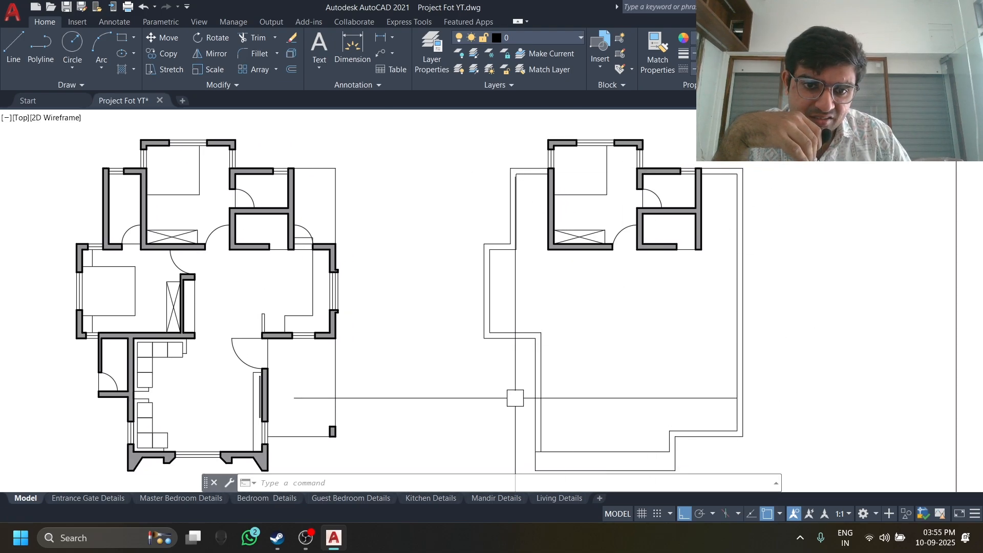
middle_drag(577, 300, 621, 314)
middle_drag(355, 344, 581, 330)
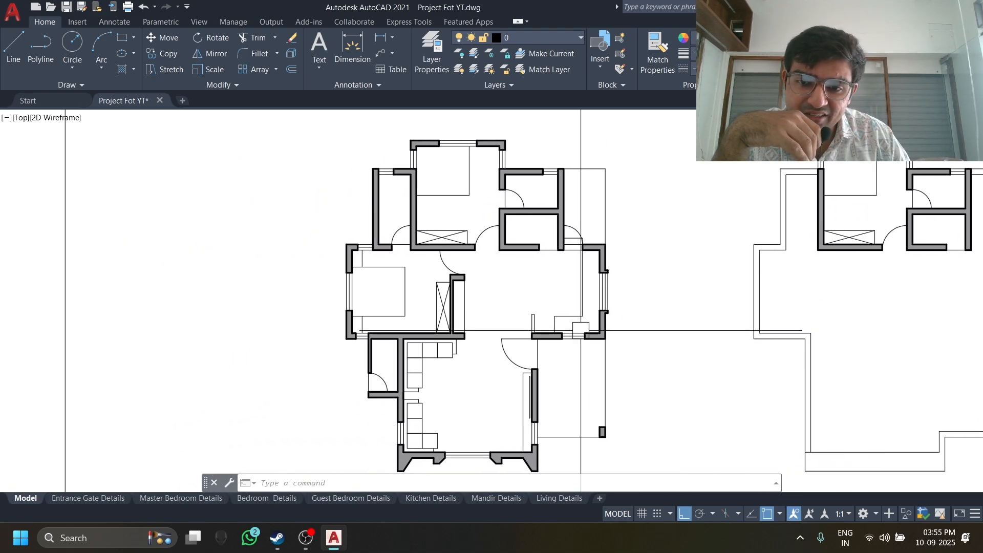
scroll(460, 234, up, 4)
middle_drag(458, 347, 513, 274)
scroll(513, 275, down, 2)
middle_drag(600, 307, 439, 287)
scroll(475, 276, down, 3)
scroll(440, 332, down, 2)
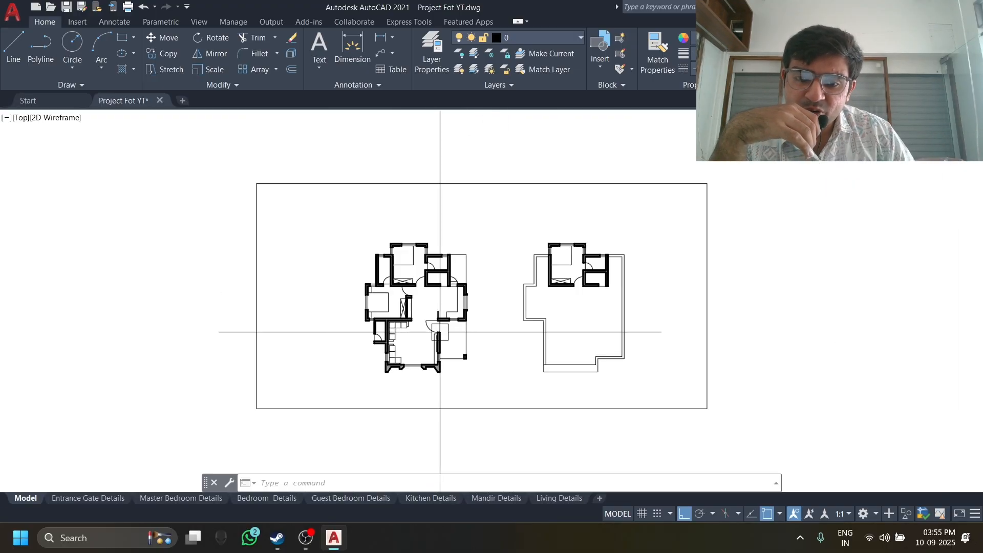
scroll(440, 332, up, 5)
scroll(429, 300, down, 1)
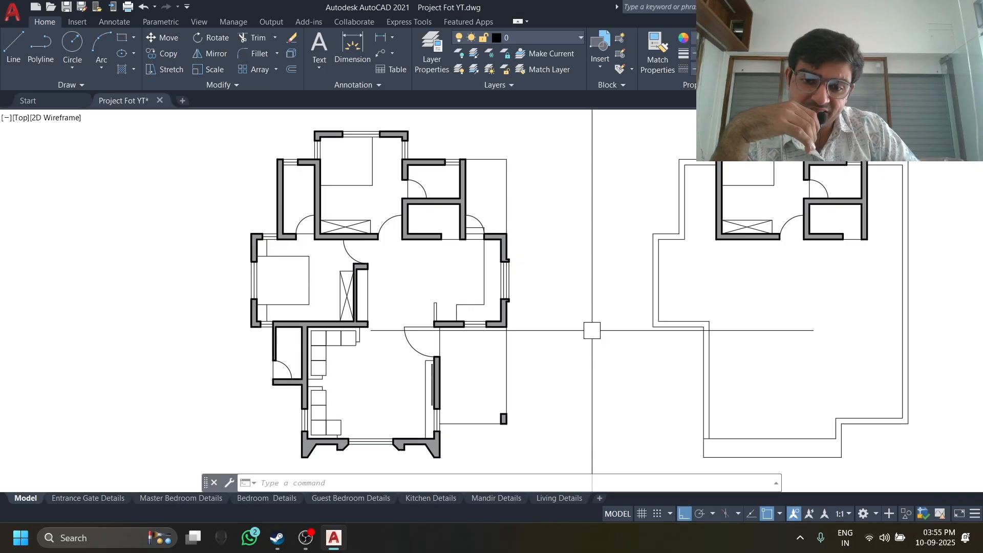
Check the length type and insertion scale in the drawing units settings, then close them without changes.
key(Escape)
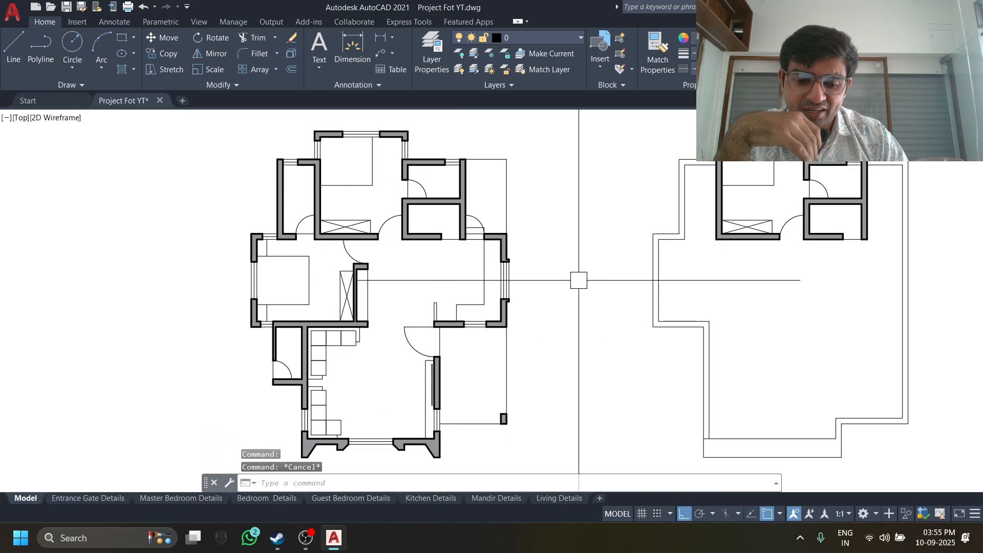
text(unita)
key(BackSpace)
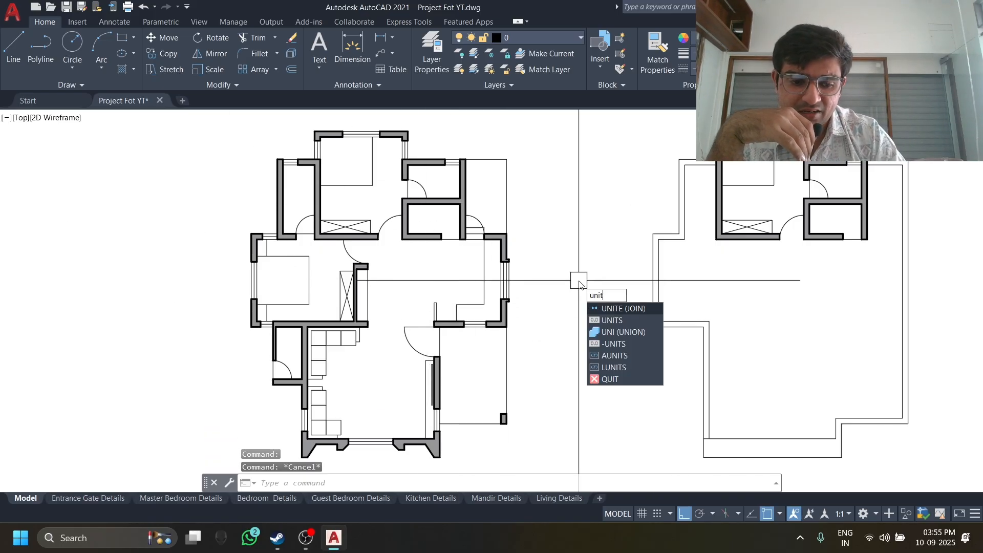
text(s)
key(Return)
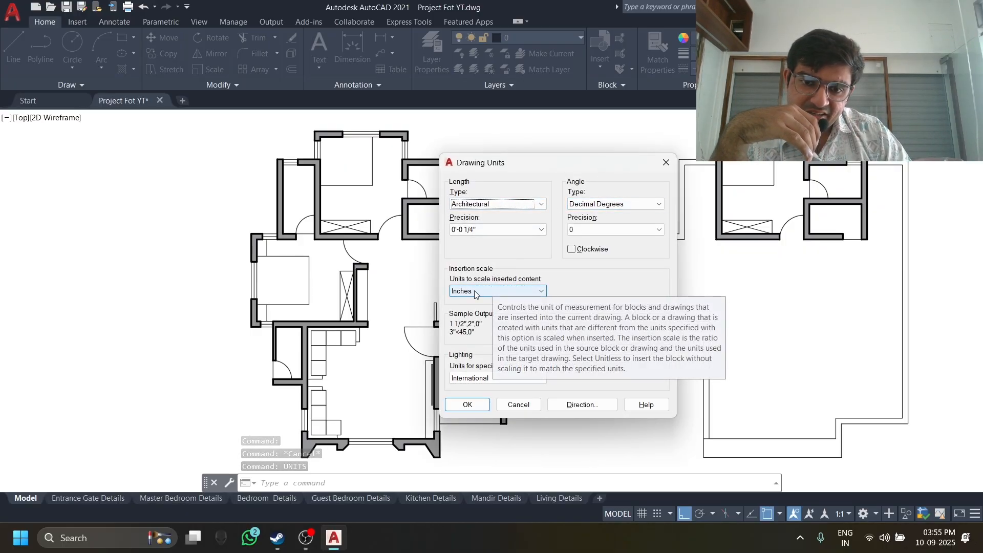
click(666, 161)
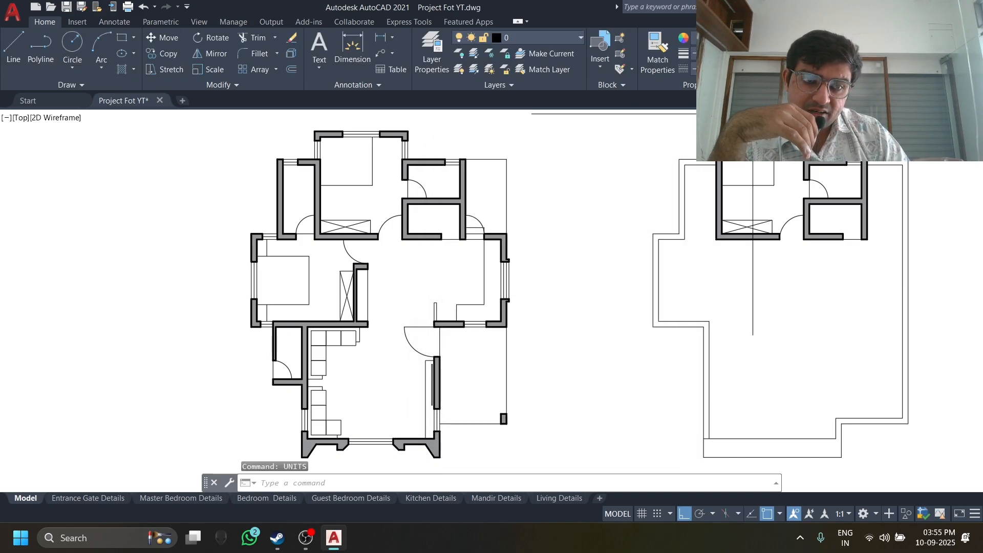
Launch SketchUp Pro 2021 and create a new model from the Architectural Inches template.
key(super+d)
key(super)
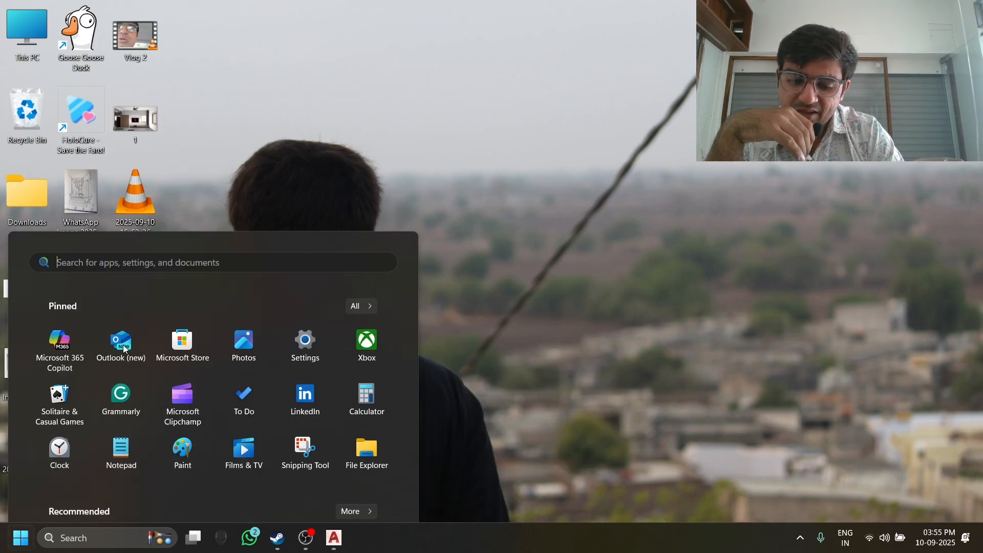
text(sket)
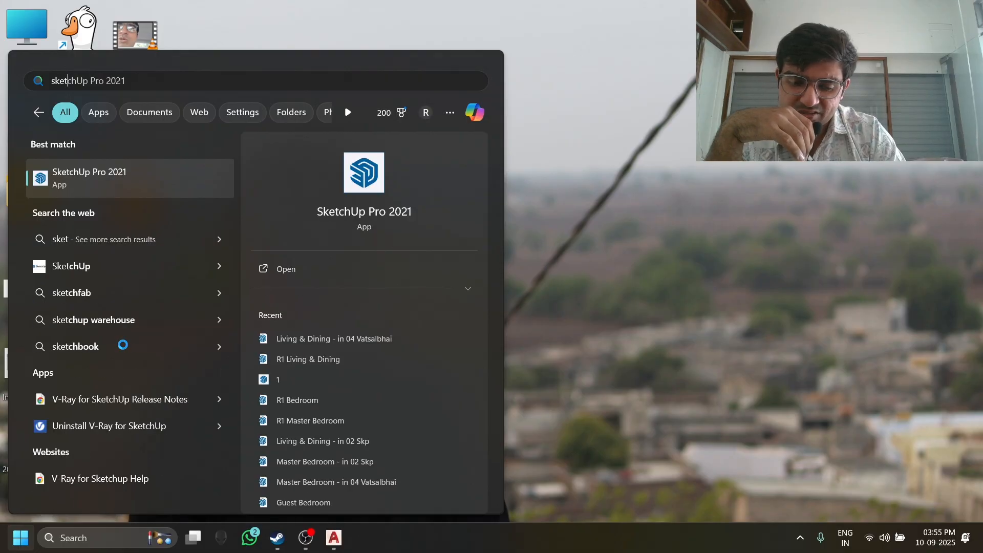
text(ch)
key(Return)
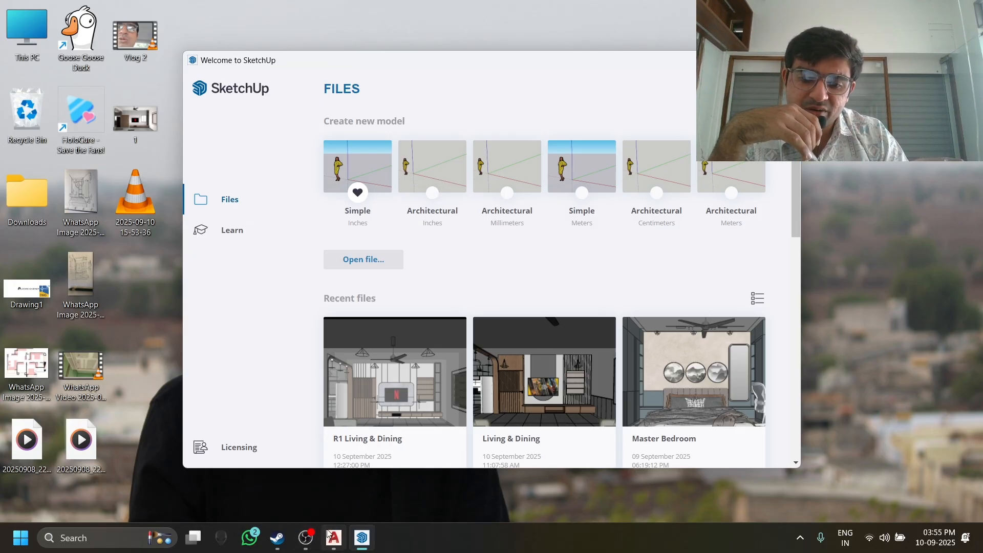
click(445, 181)
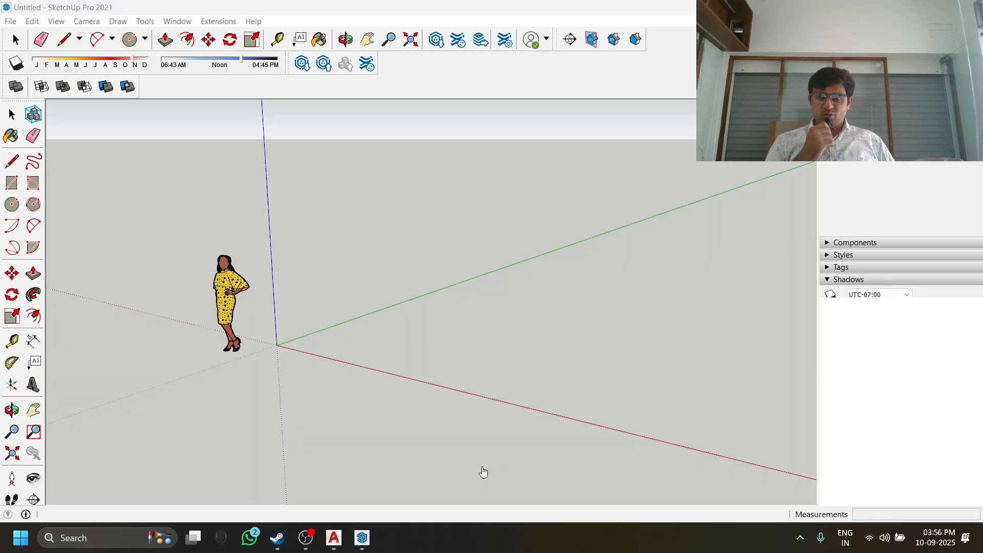
click(621, 334)
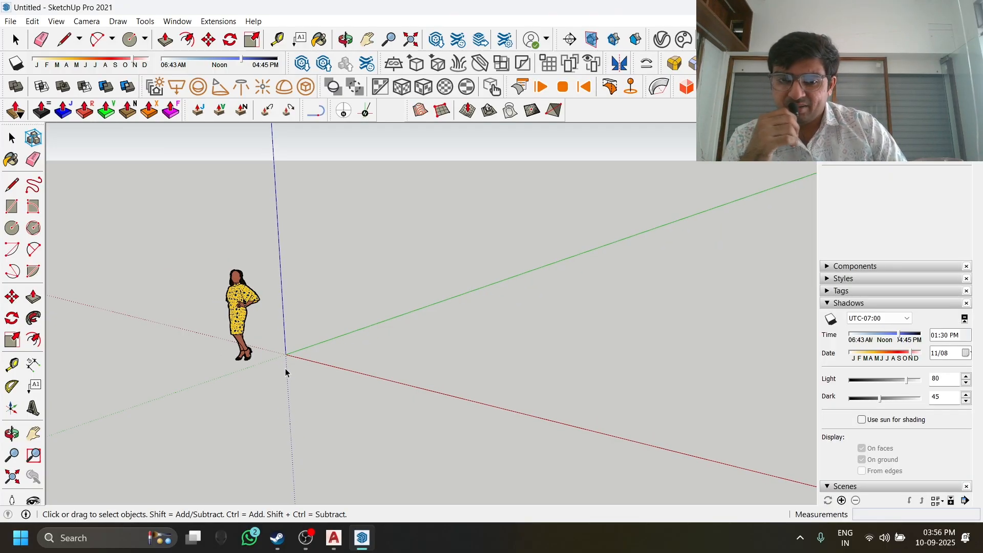
Delete the default human figure beside the origin and hide the side tray.
click(245, 333)
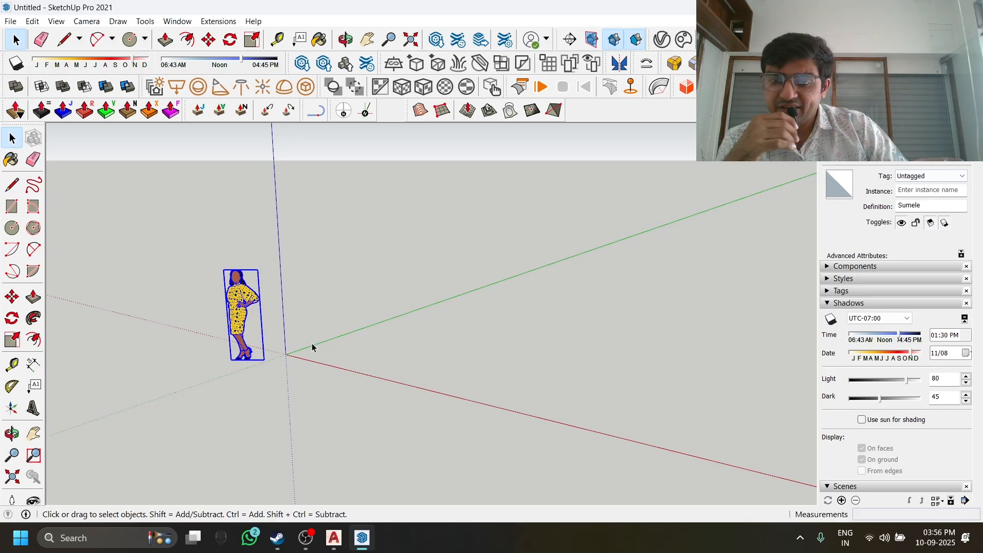
click(192, 236)
drag(192, 236, 366, 373)
key(Delete)
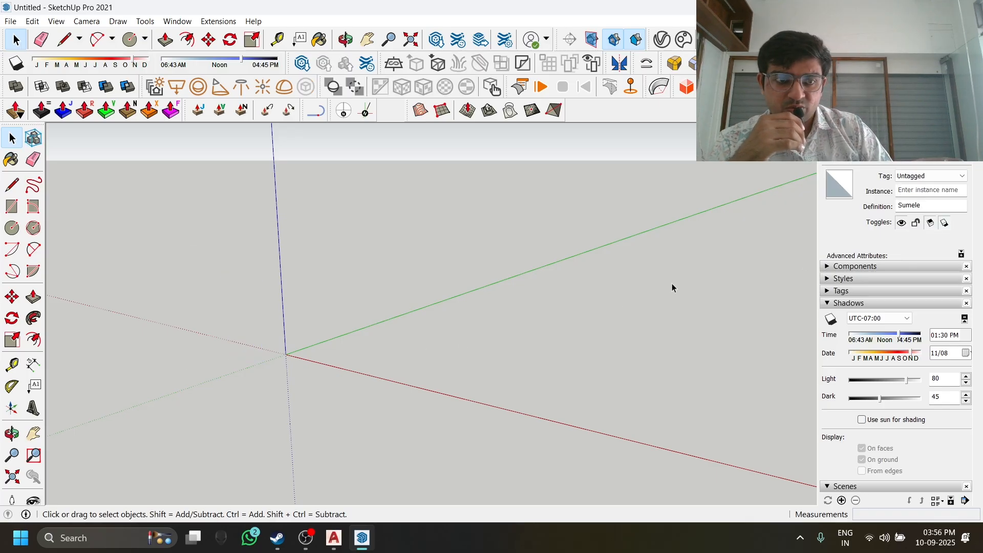
click(976, 128)
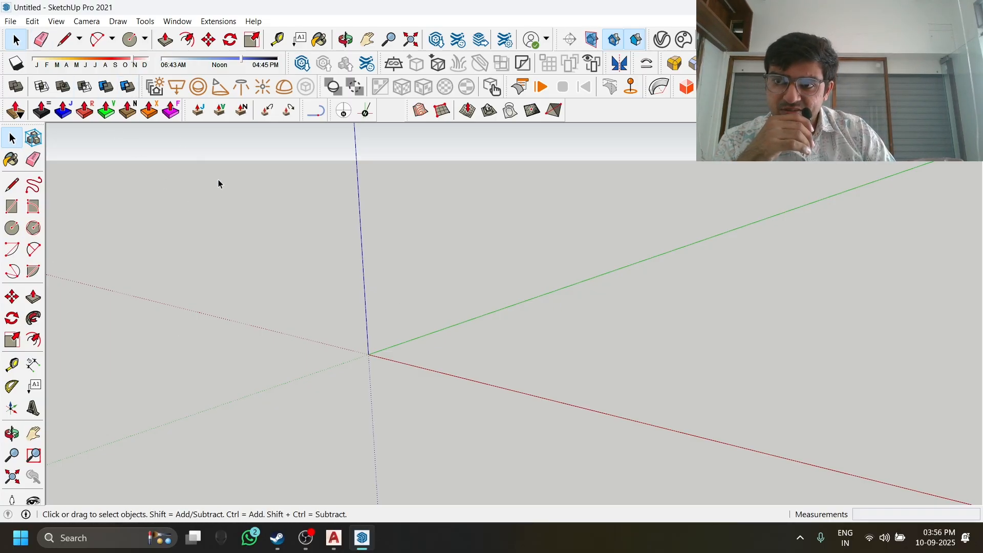
Open the dialog for importing a file into the empty model.
middle_drag(346, 336, 427, 434)
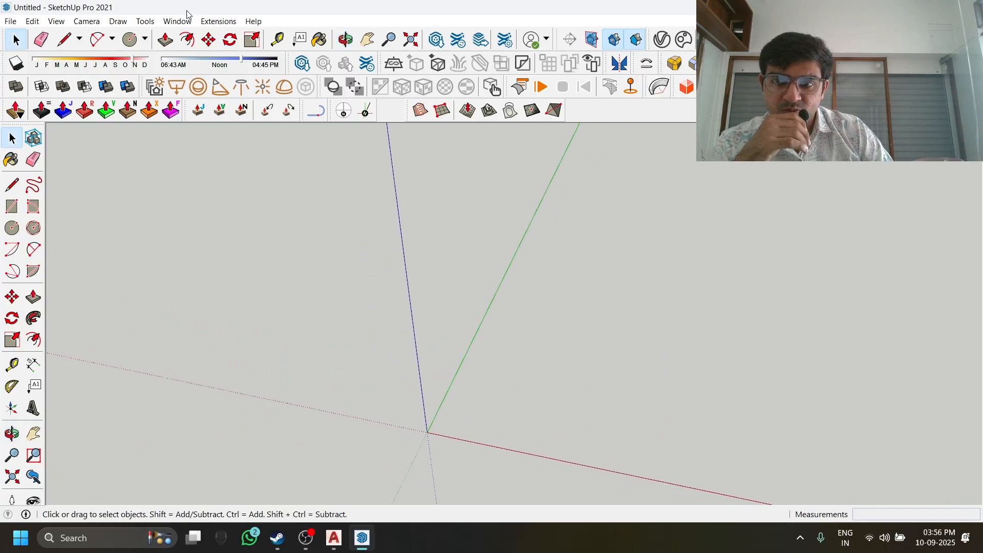
click(367, 40)
mouse_move(458, 144)
middle_down()
mouse_move(380, 267)
mouse_move(452, 320)
mouse_move(376, 364)
mouse_move(353, 333)
middle_up()
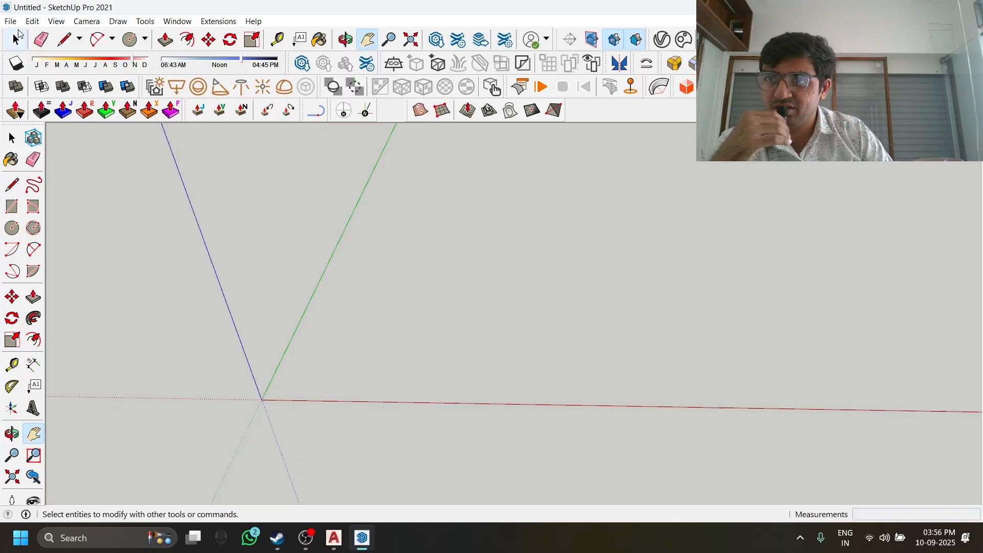
click(11, 21)
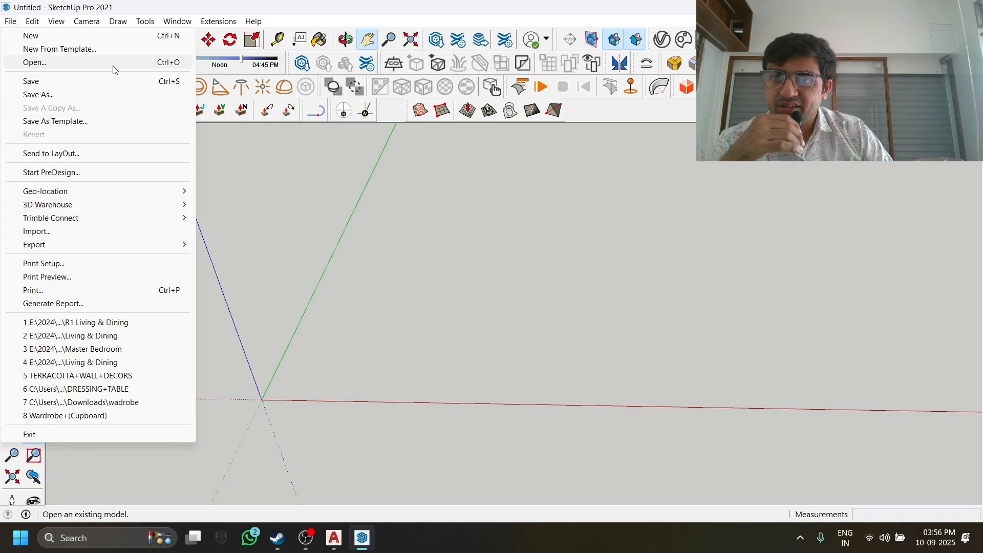
click(128, 234)
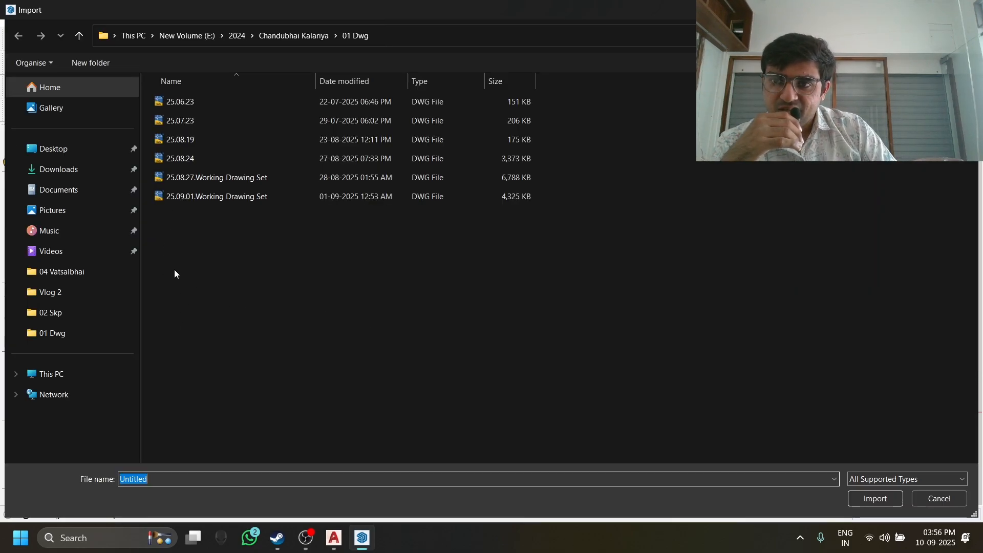
click(84, 149)
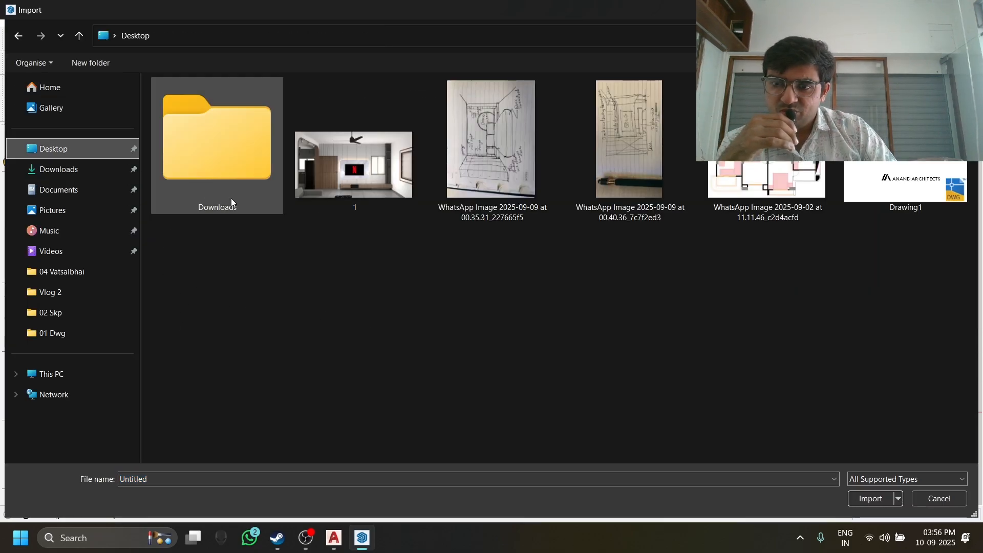
click(19, 36)
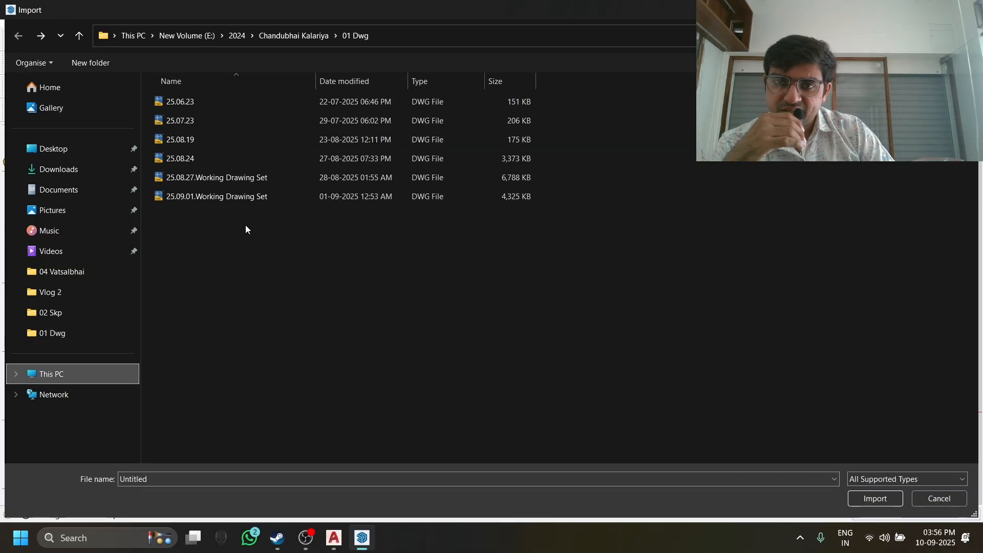
click(40, 36)
click(22, 38)
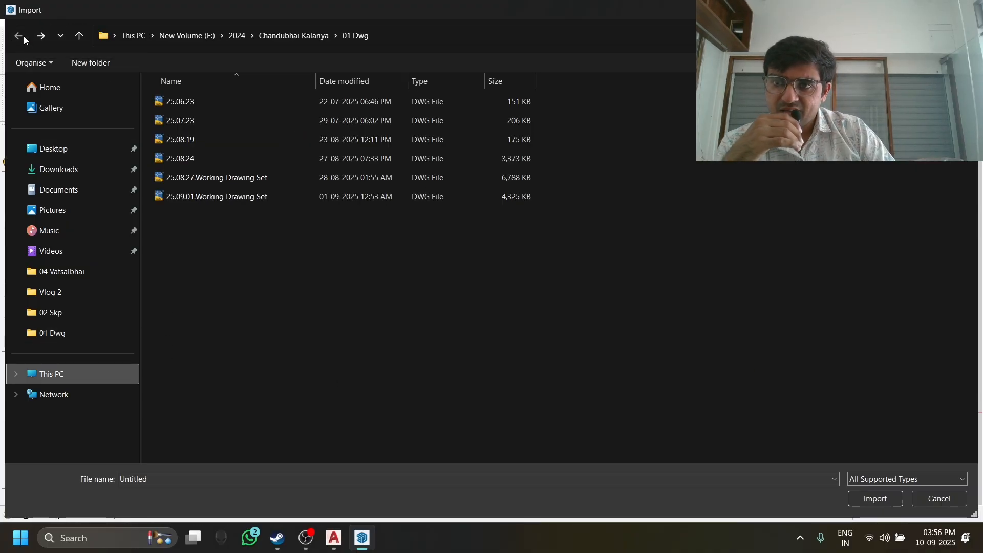
Browse to the 01 Dwg folder of client project 15 inside the 2024 folder on drive E.
click(80, 36)
click(80, 36)
click(79, 36)
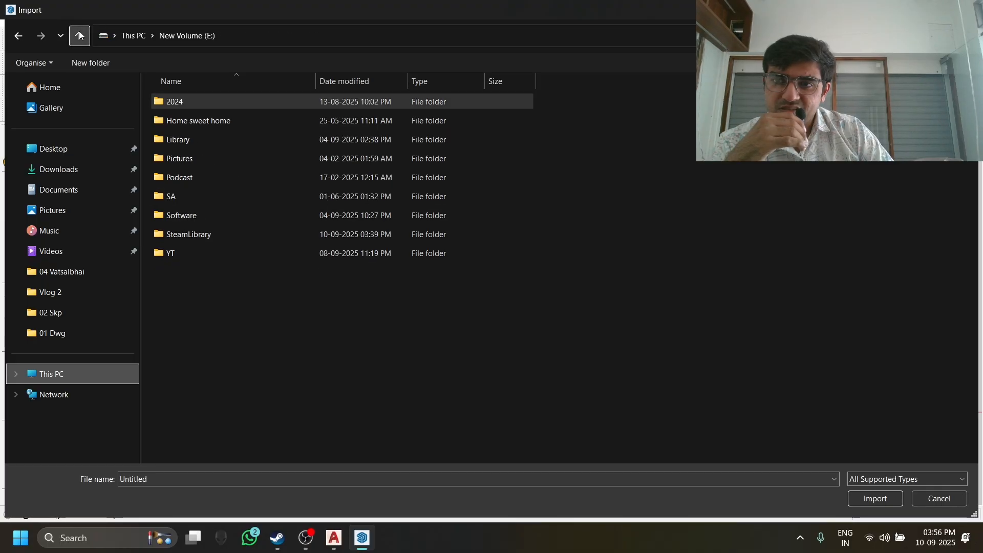
double_click(174, 102)
double_click(219, 179)
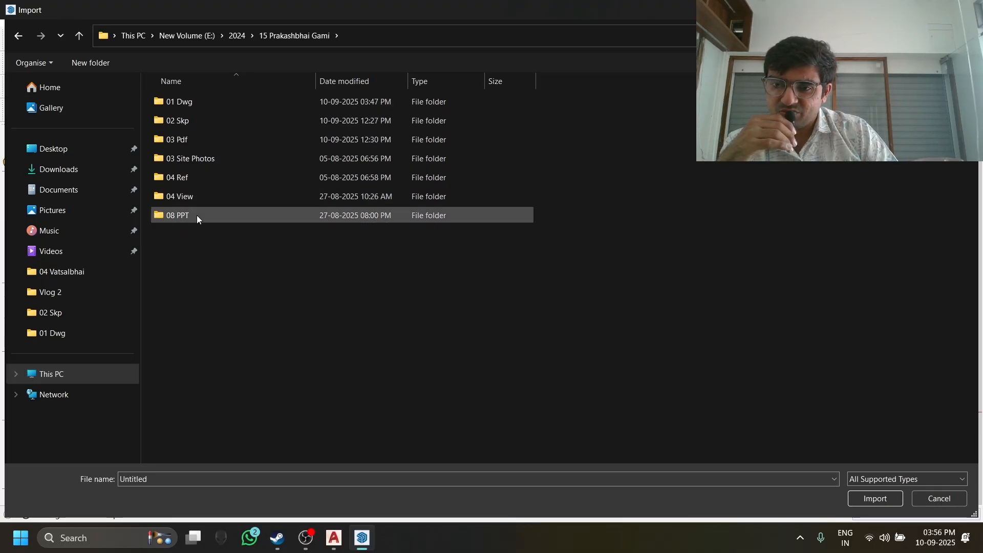
double_click(206, 106)
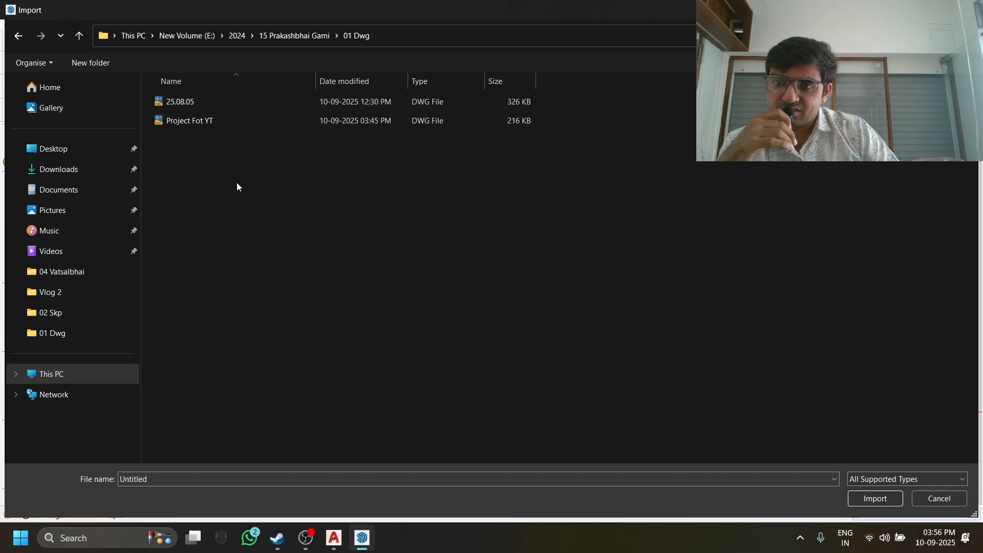
Import the Project Fot YT DWG file into the model and dismiss the import results.
click(225, 126)
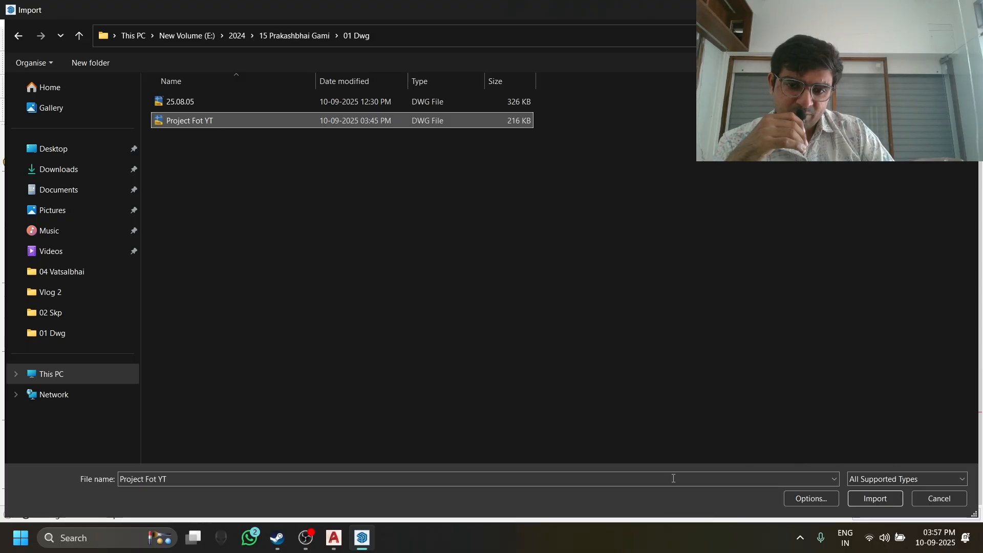
click(883, 500)
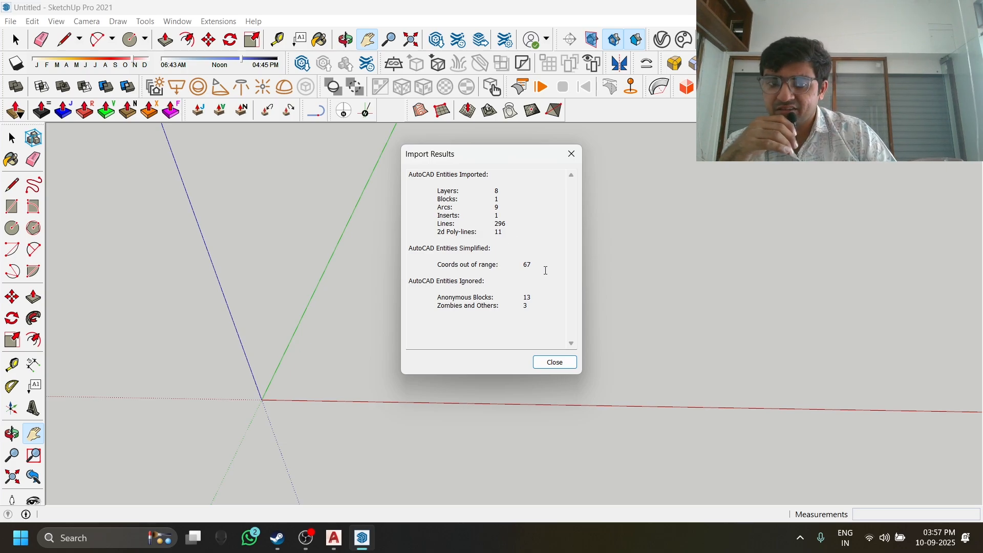
click(565, 365)
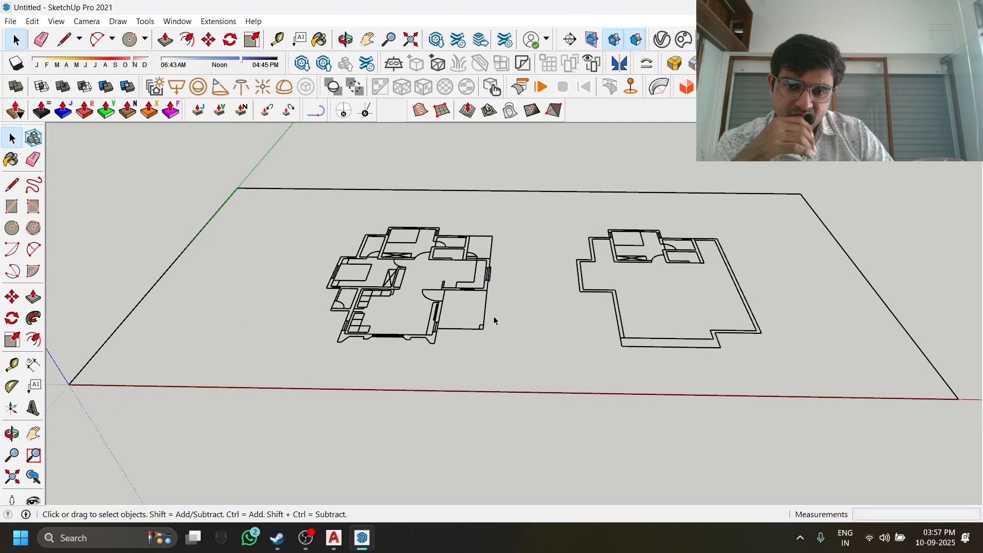
Examine the imported linework of both floor plans from several angles.
middle_drag(494, 321, 695, 224)
scroll(472, 391, up, 8)
scroll(479, 377, down, 6)
scroll(731, 275, up, 4)
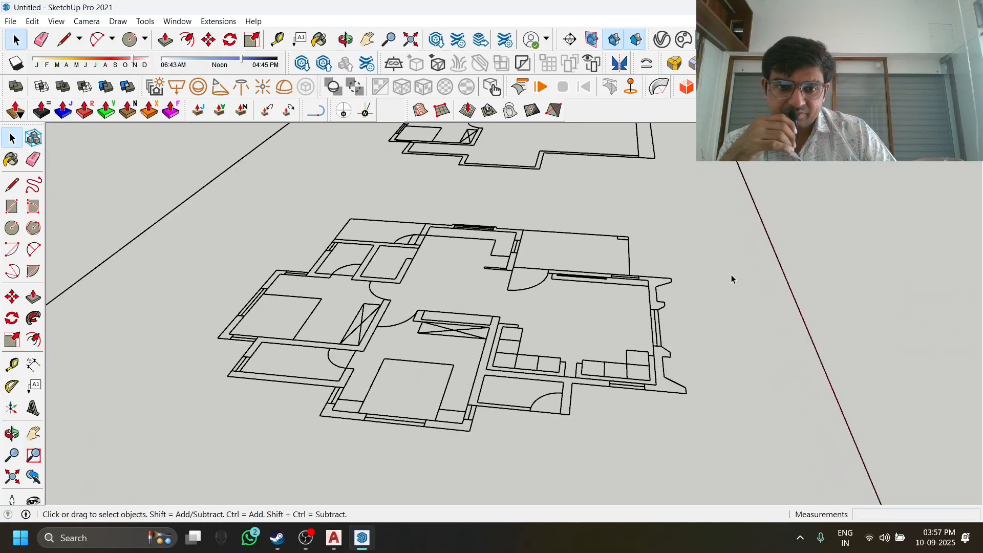
middle_drag(731, 276, 470, 370)
scroll(466, 366, down, 3)
middle_drag(419, 315, 413, 309)
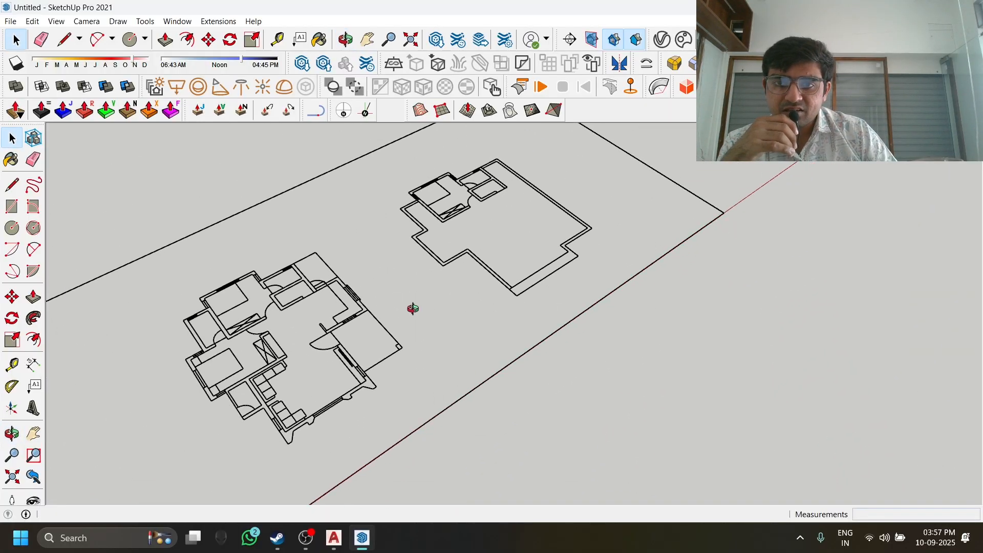
click(367, 39)
Switch back to AutoCAD and review both floor plans within their outer boundary for comparison with the import.
click(334, 538)
scroll(421, 378, down, 2)
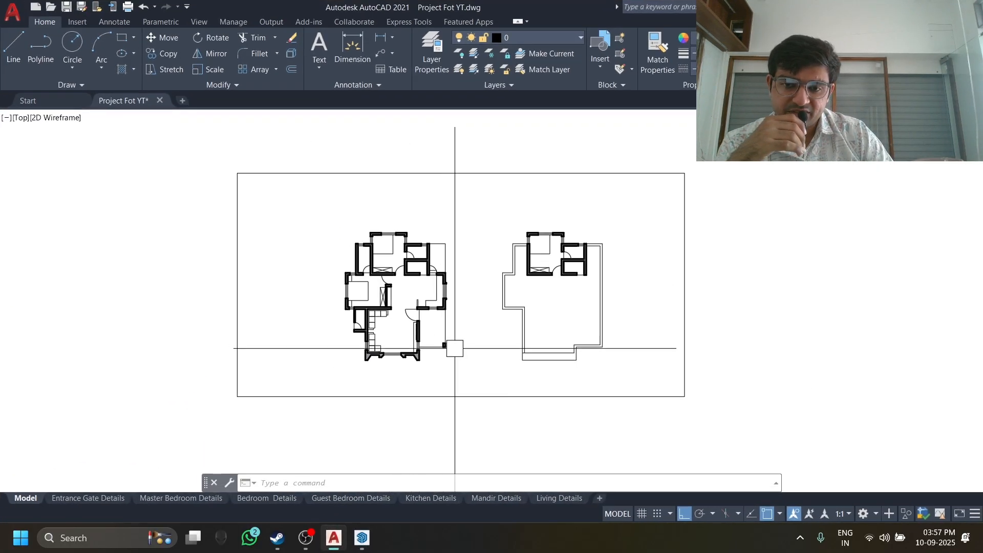
scroll(391, 290, up, 4)
scroll(417, 352, down, 5)
scroll(494, 336, up, 2)
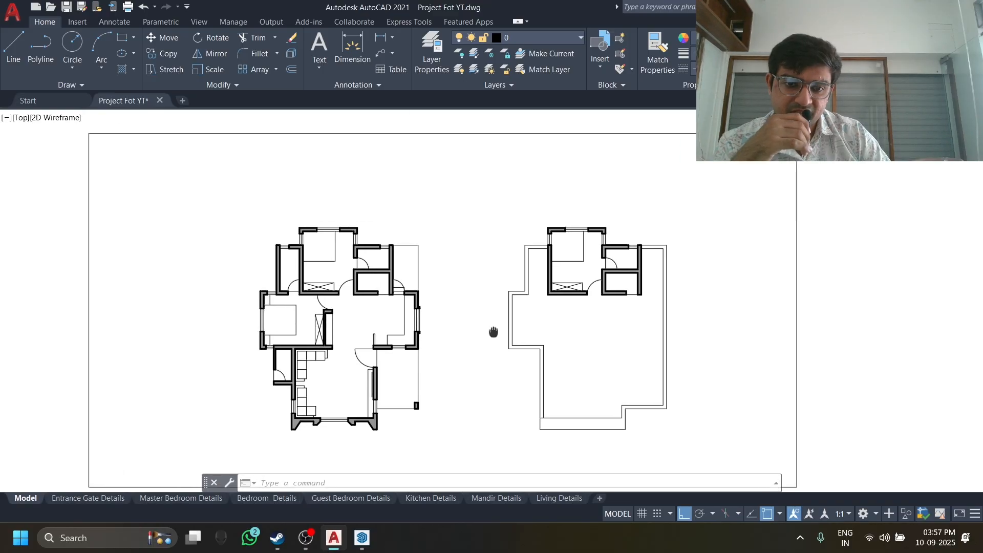
Switch back to SketchUp and measure the thickness of the wall beside the entrance door with the Tape Measure.
scroll(494, 336, down, 2)
scroll(620, 296, up, 2)
click(334, 538)
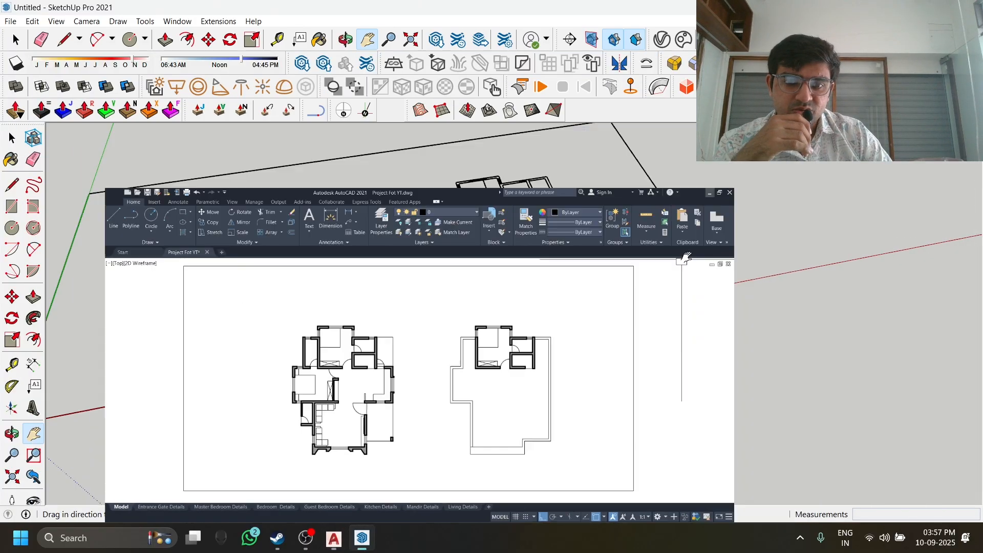
mouse_move(488, 296)
mouse_down()
mouse_move(363, 248)
mouse_move(526, 281)
mouse_up()
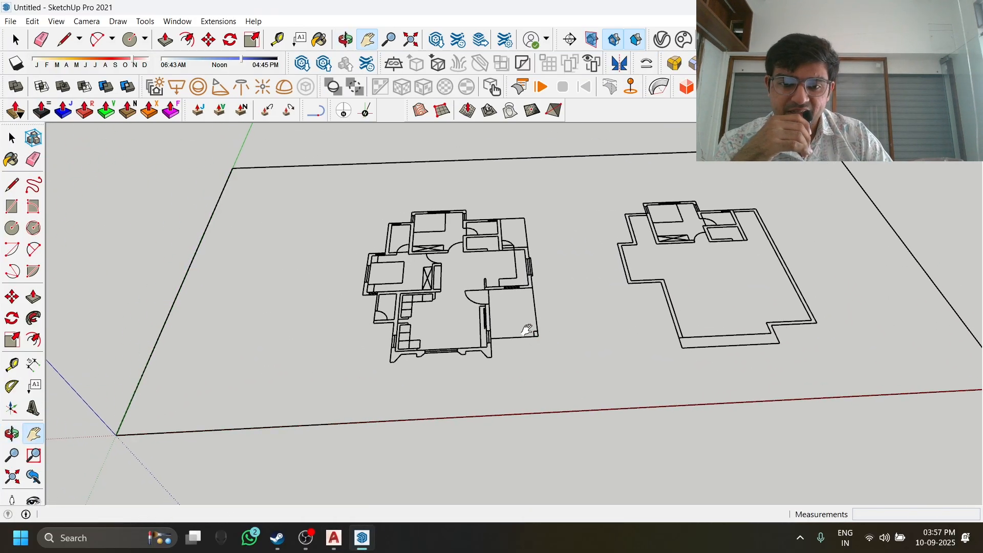
scroll(432, 249, up, 5)
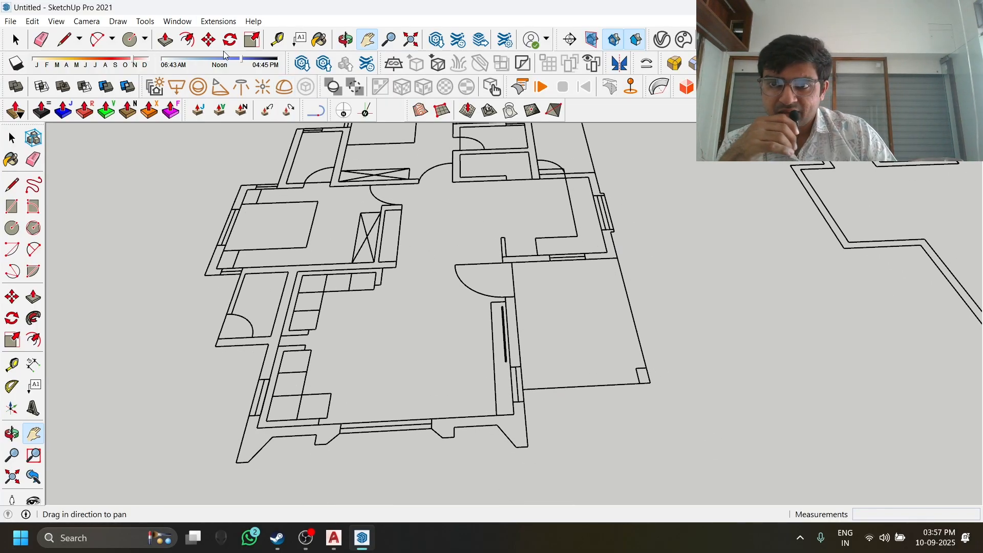
click(292, 42)
click(277, 40)
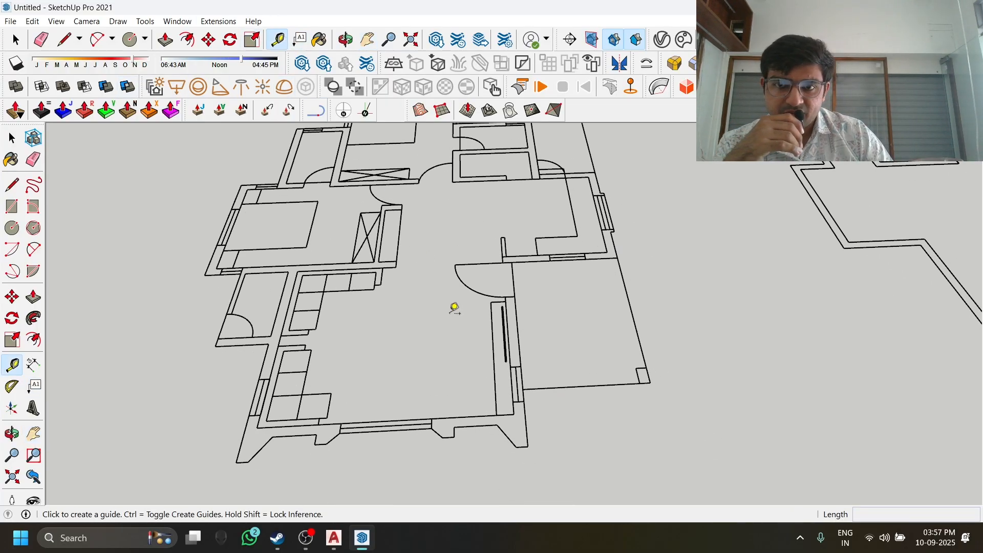
scroll(478, 343, up, 4)
click(530, 322)
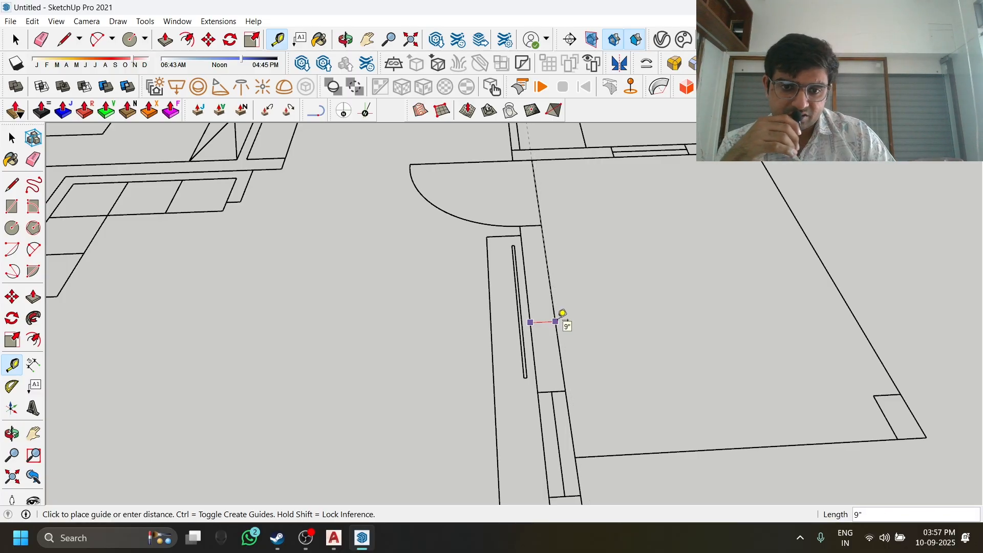
key(space)
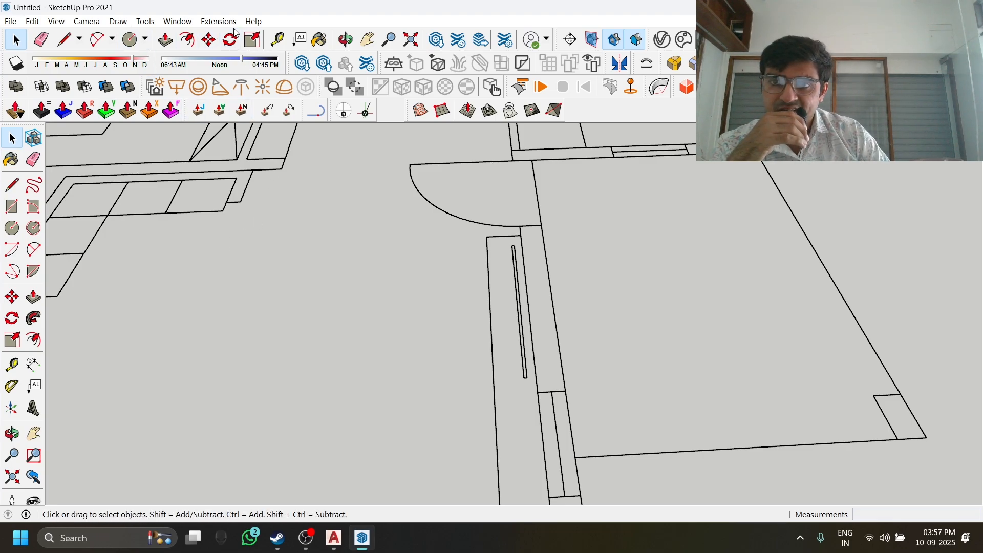
Set the model's length display precision to 1/4" in the architectural measurement units.
click(189, 22)
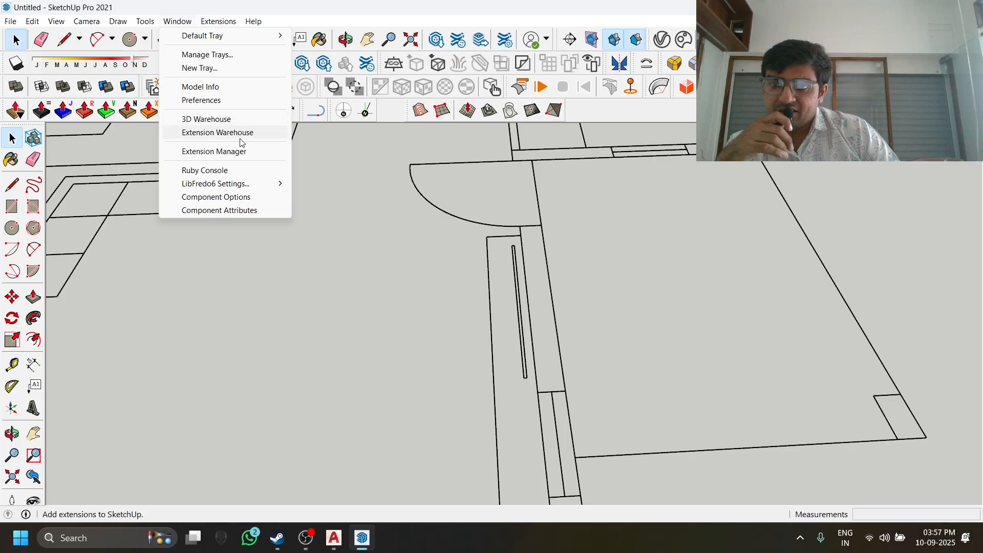
mouse_move(218, 21)
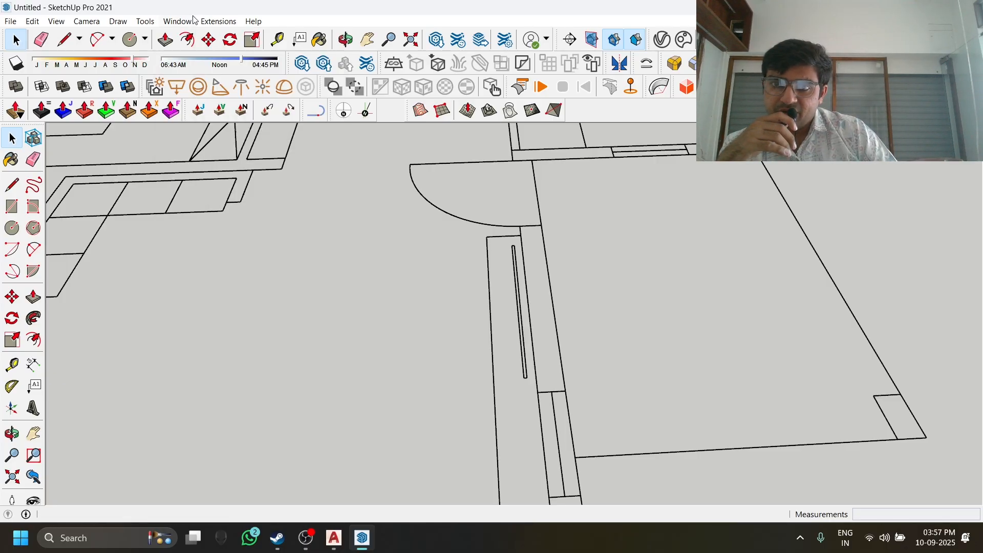
mouse_move(187, 21)
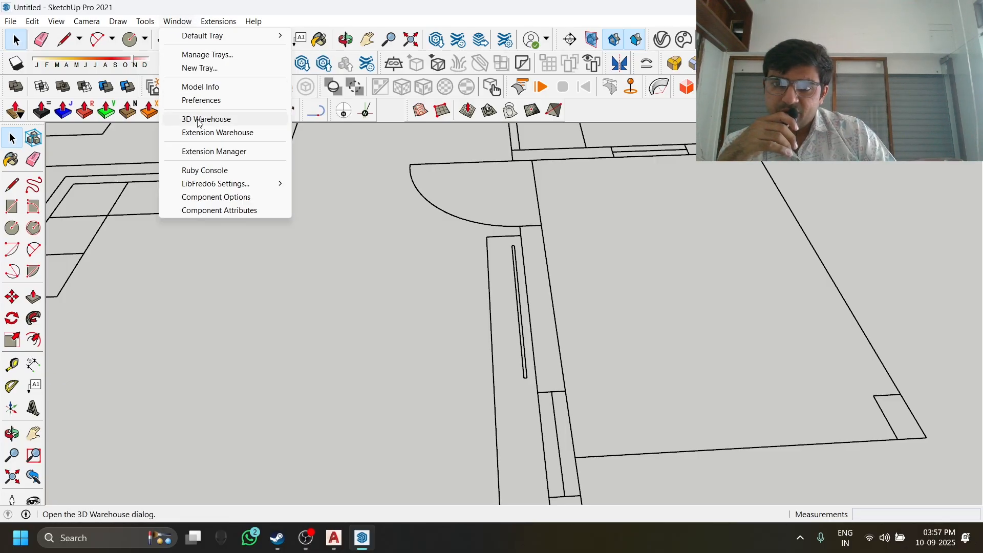
click(233, 89)
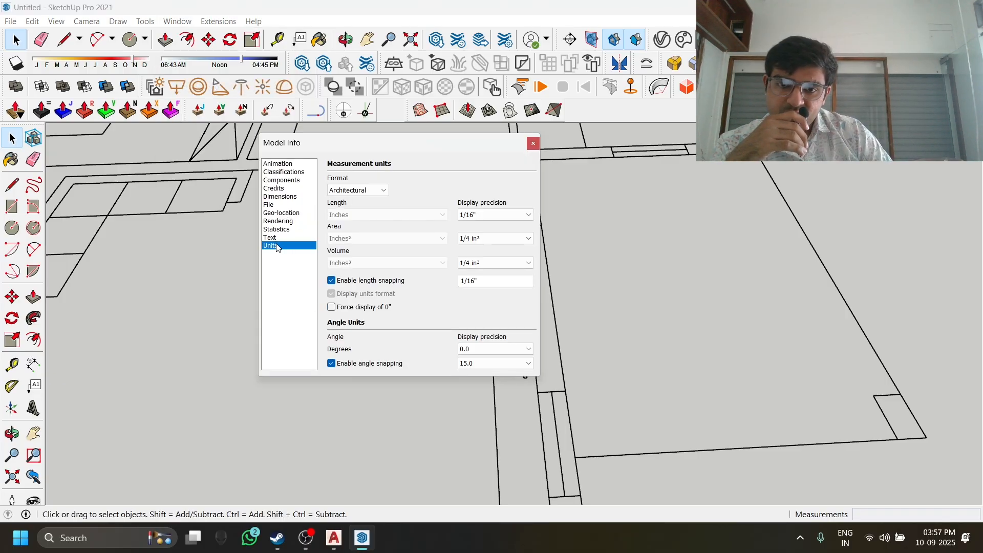
click(494, 215)
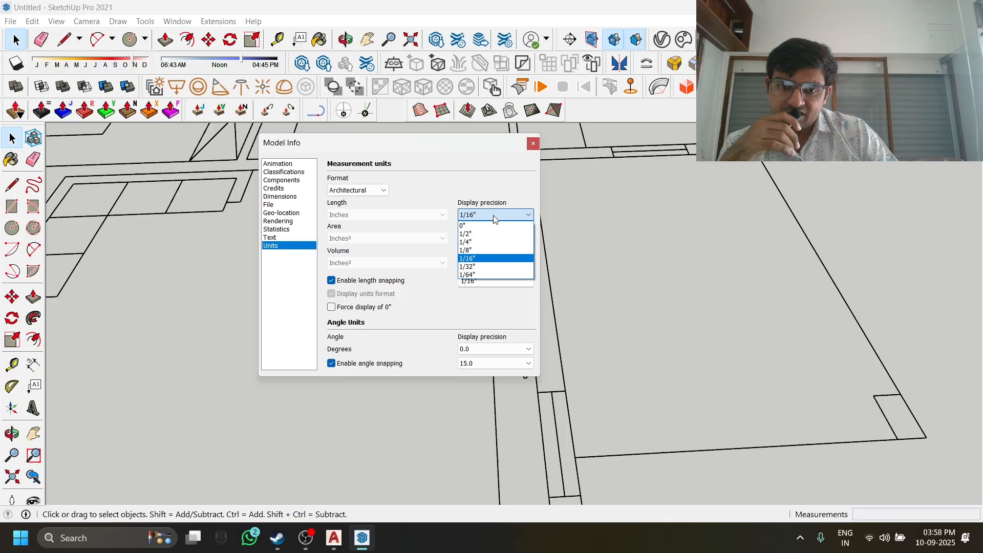
click(493, 242)
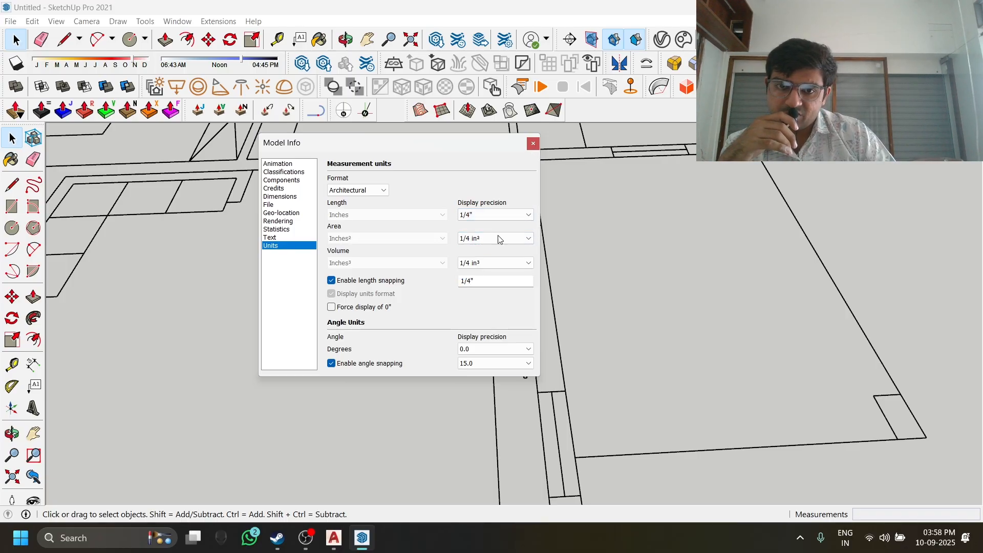
click(532, 144)
Review both imported floor plans side by side within their boundary and look over the available shape drawing tools.
scroll(377, 290, down, 10)
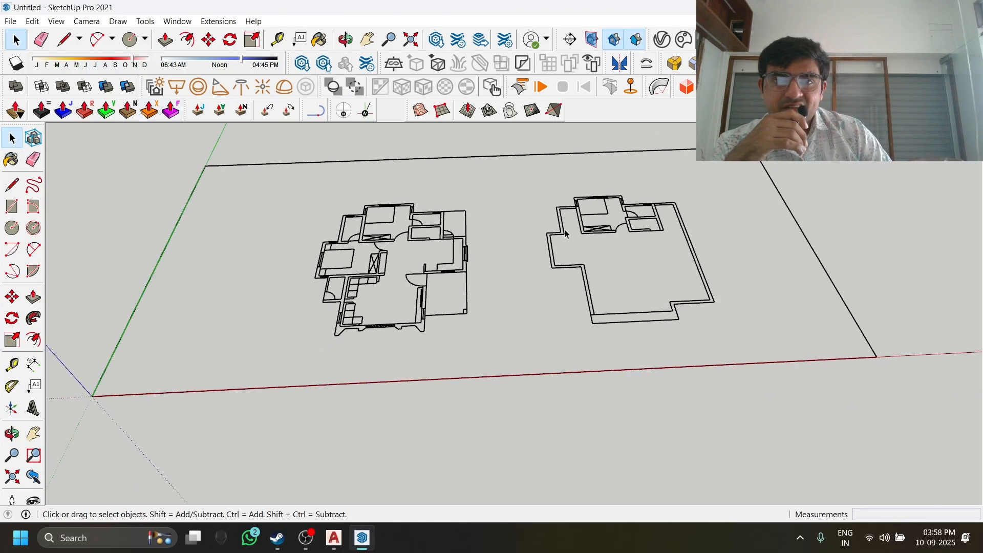
scroll(435, 231, up, 3)
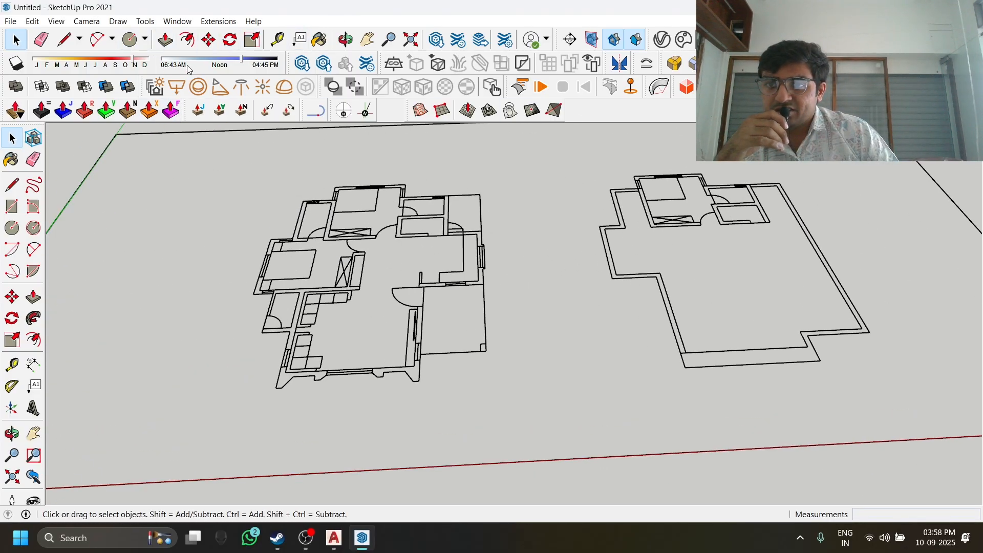
click(368, 39)
drag(328, 295, 446, 287)
middle_drag(447, 286, 435, 312)
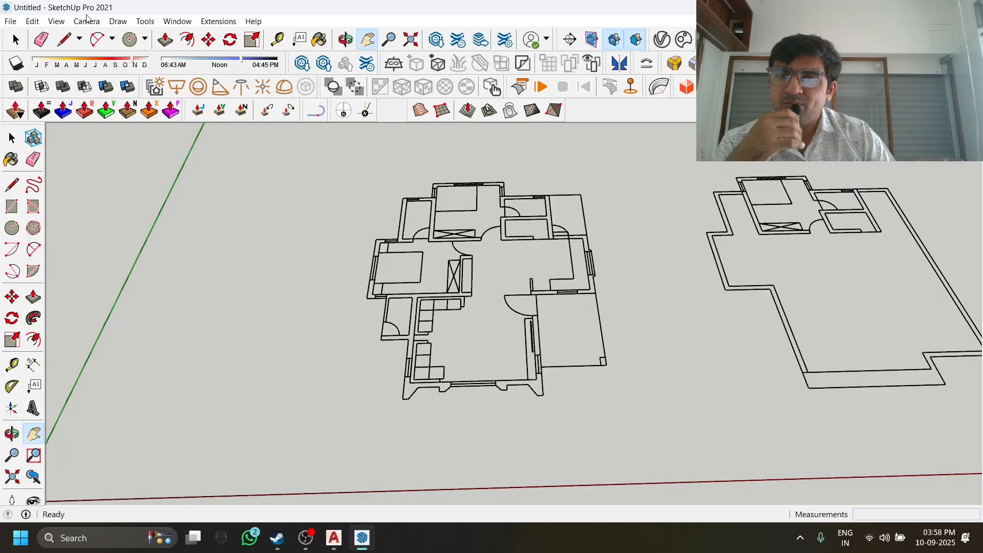
scroll(455, 190, down, 2)
scroll(456, 231, up, 3)
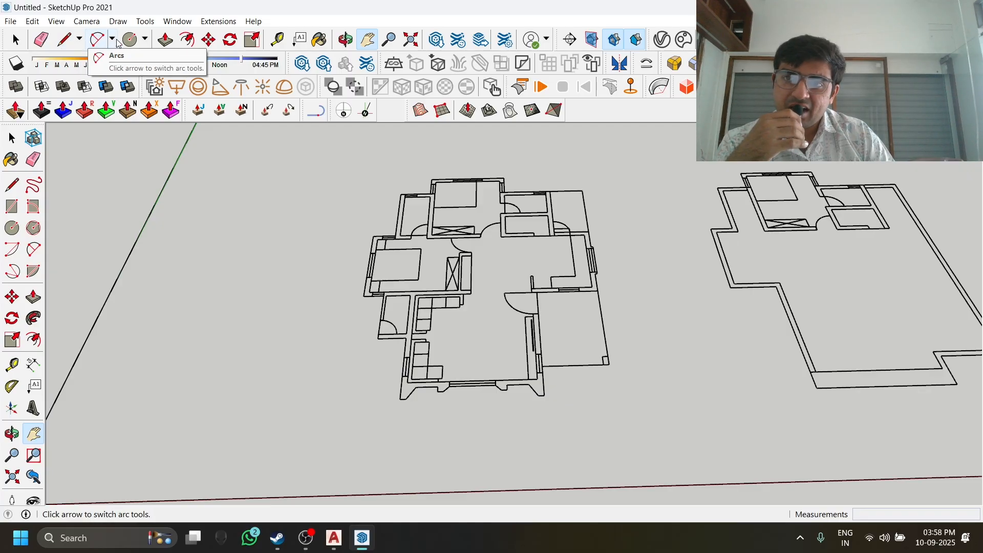
click(145, 38)
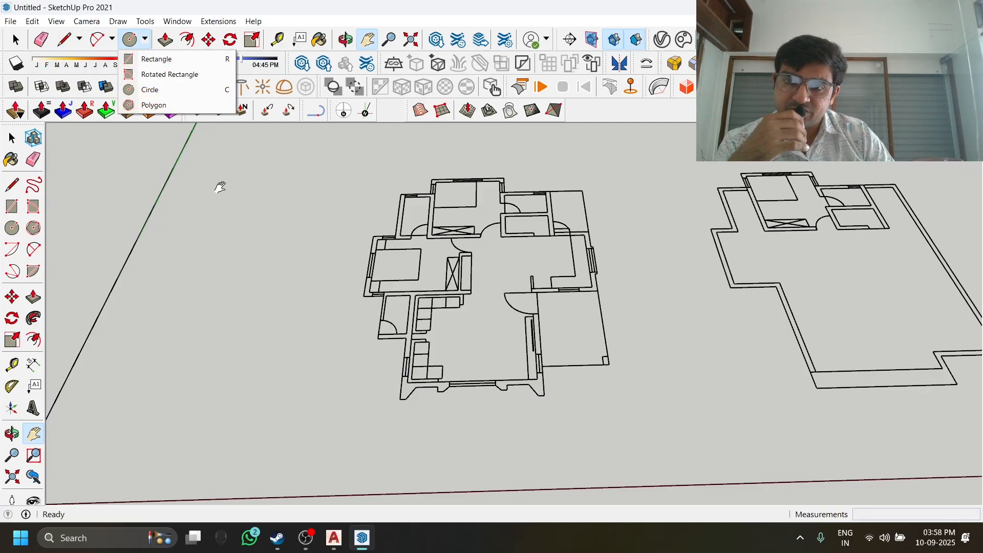
click(162, 42)
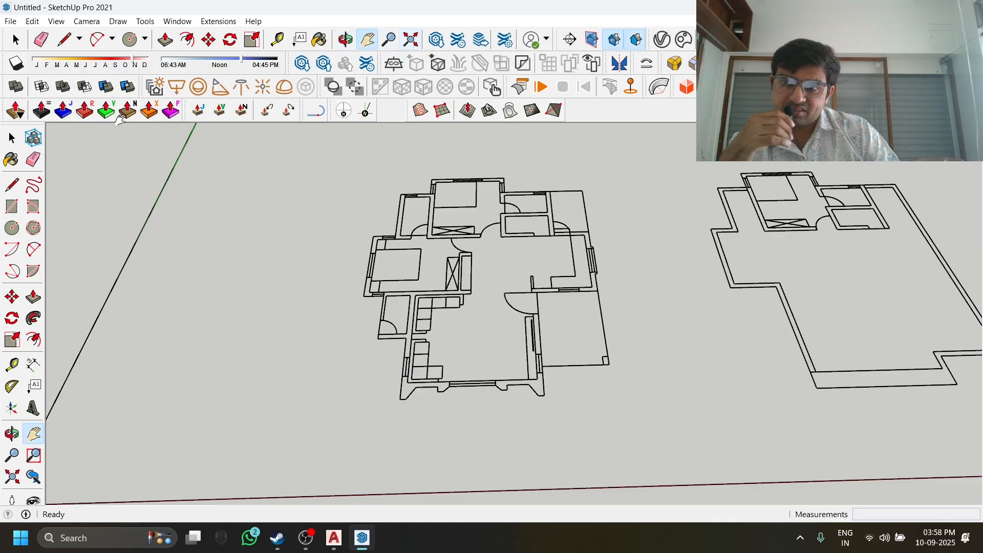
click(16, 39)
scroll(450, 350, down, 1)
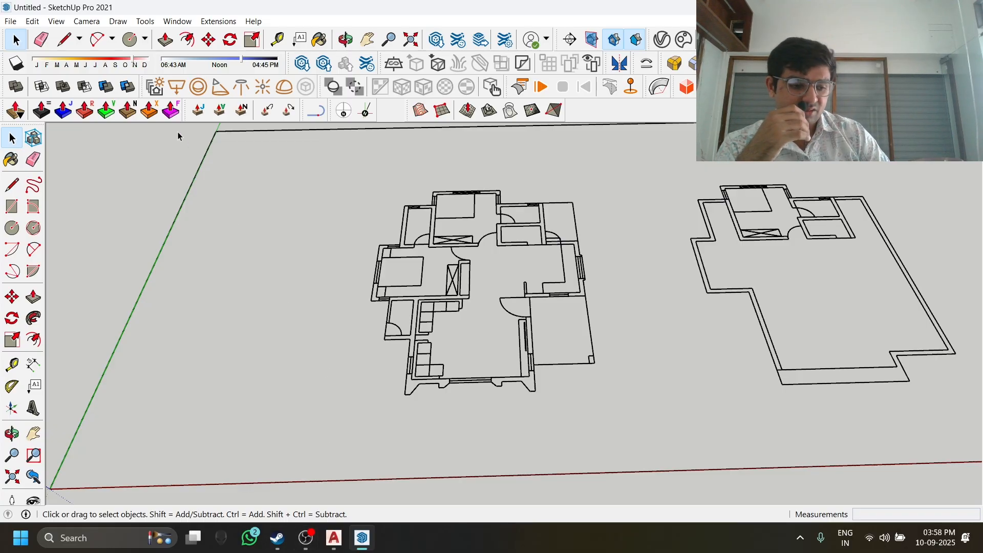
scroll(187, 274, down, 5)
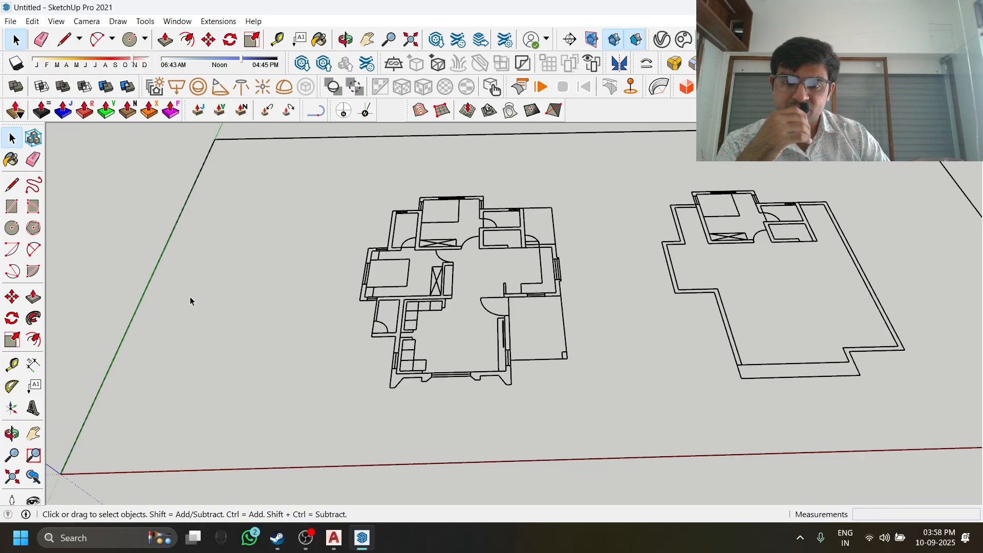
scroll(335, 366, down, 2)
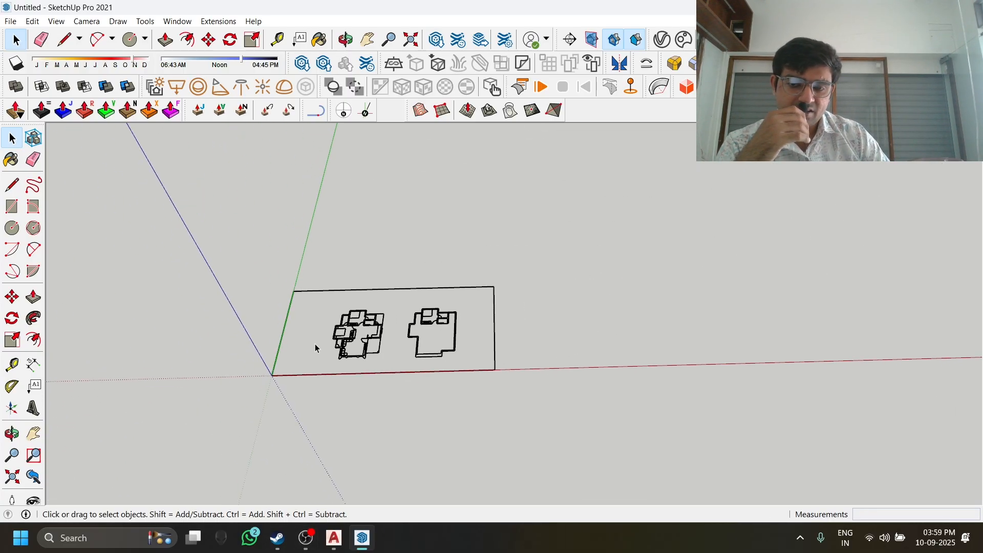
Examine the walls, doors, windows and furniture linework of the detailed floor plan up close, room by room.
scroll(321, 341, up, 12)
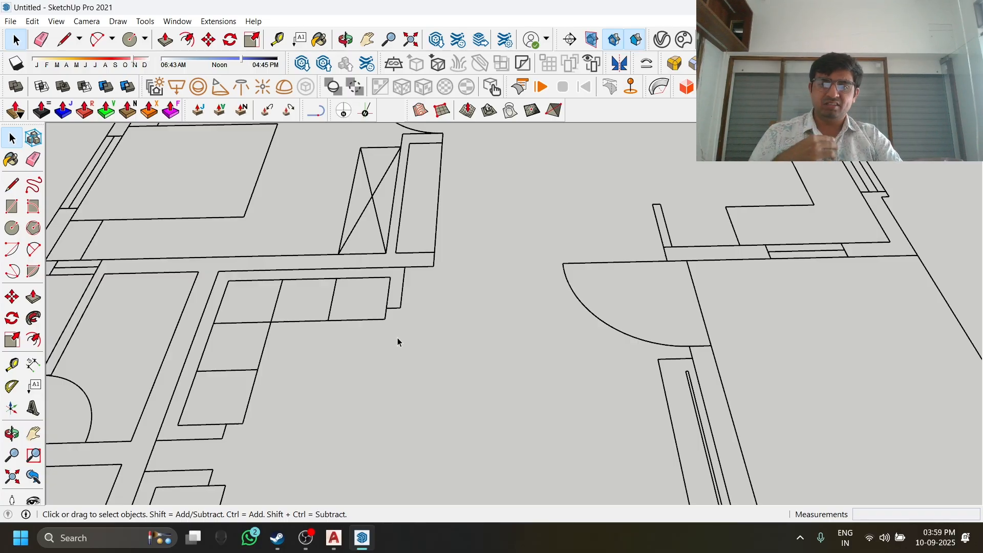
scroll(291, 322, up, 1)
shift+middle_drag(291, 322, 403, 344)
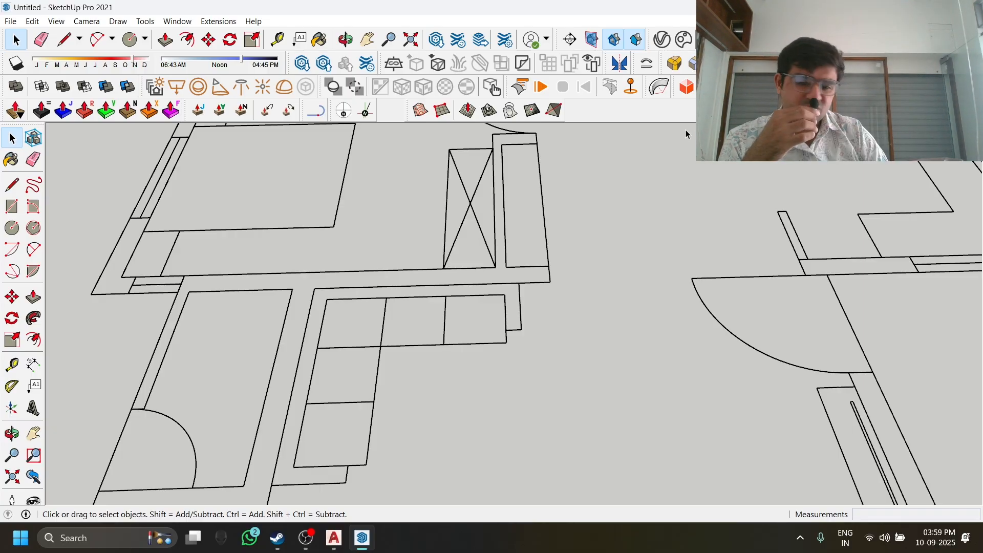
mouse_move(604, 277)
middle_down()
mouse_move(553, 271)
mouse_move(608, 274)
mouse_move(623, 339)
middle_up()
scroll(608, 274, down, 2)
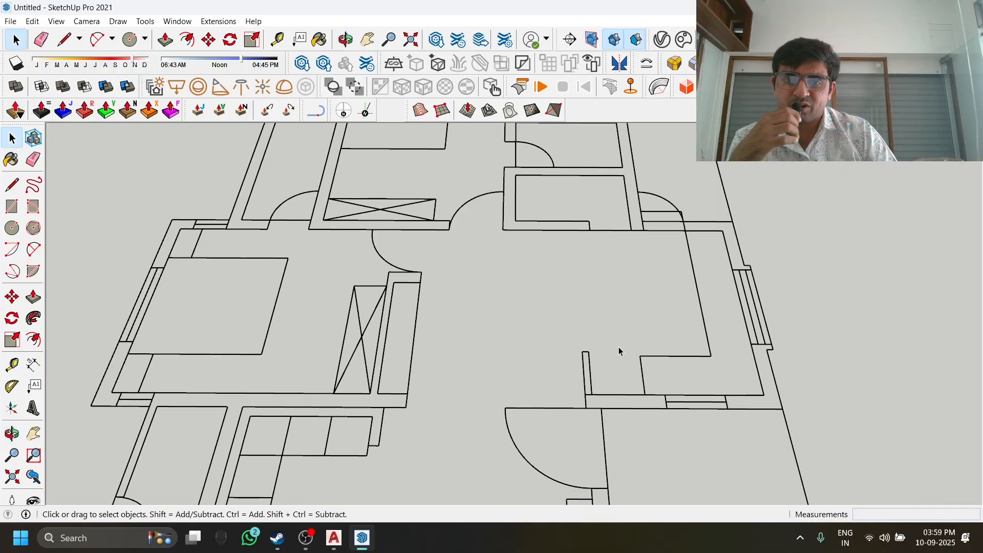
mouse_move(459, 349)
middle_down()
mouse_move(428, 309)
mouse_move(474, 325)
mouse_move(554, 326)
mouse_move(428, 290)
mouse_move(398, 294)
mouse_move(473, 332)
mouse_move(593, 346)
mouse_move(490, 276)
mouse_move(562, 319)
mouse_move(338, 247)
mouse_move(518, 318)
mouse_move(348, 297)
mouse_move(441, 314)
mouse_move(445, 343)
mouse_move(420, 315)
middle_up()
key(space)
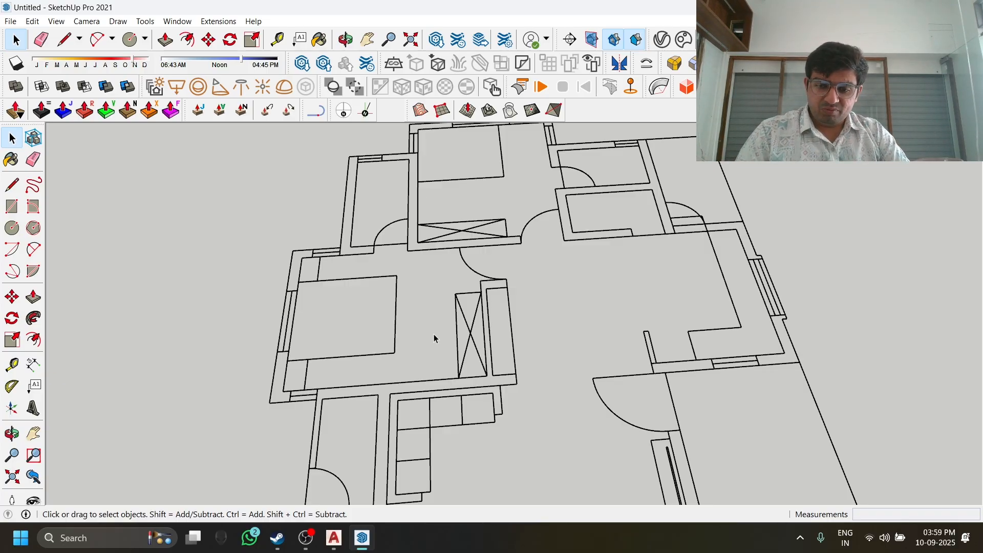
middle_drag(418, 326, 418, 331)
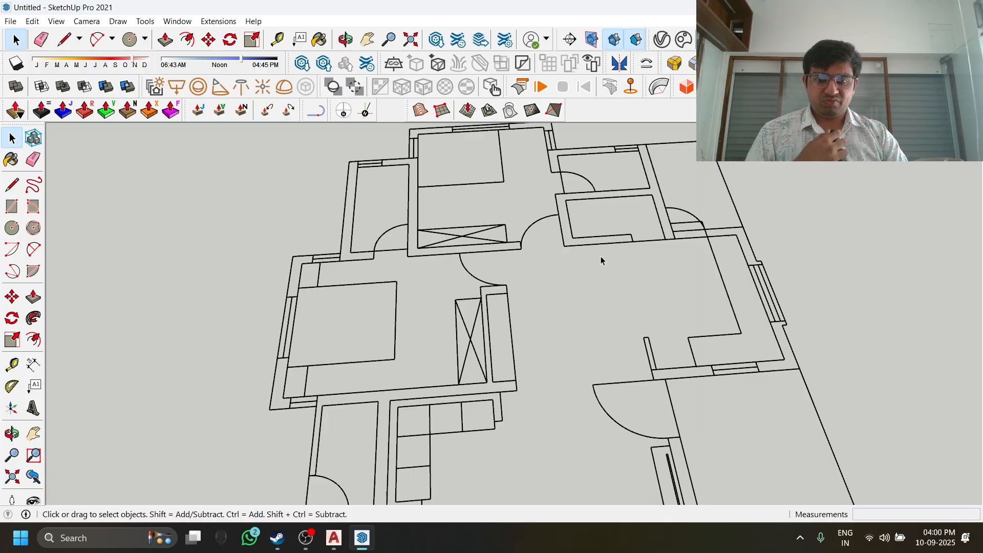
middle_drag(594, 282, 547, 424)
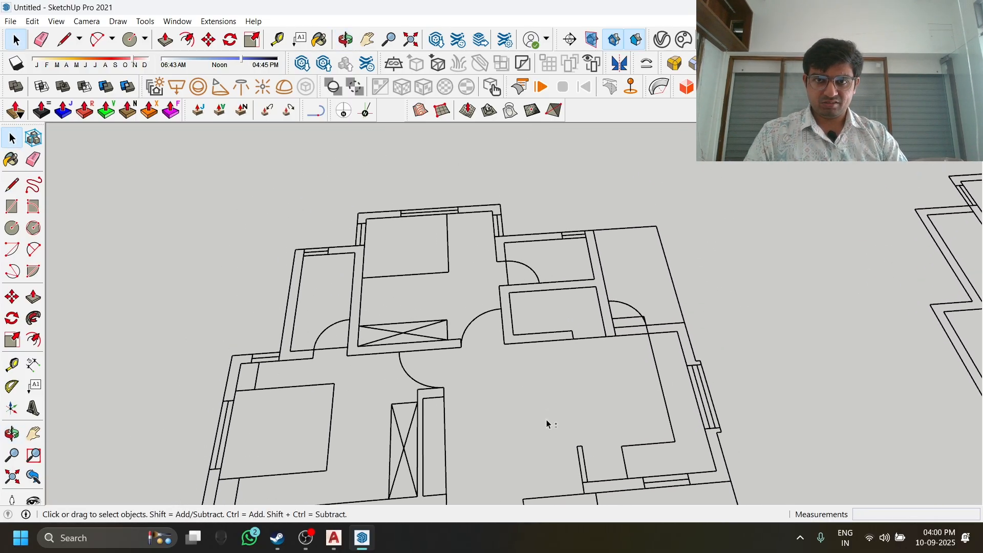
click(368, 40)
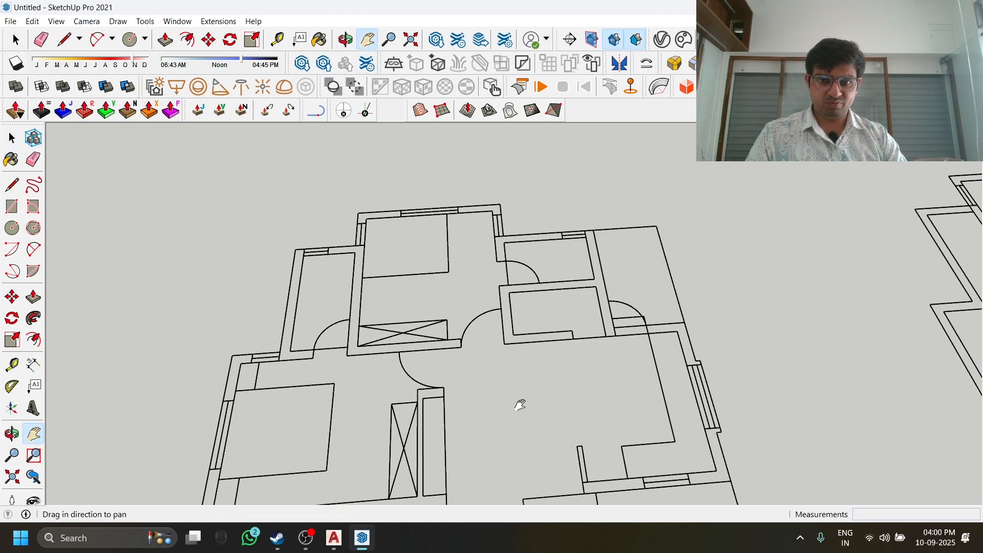
drag(520, 401, 542, 370)
key(space)
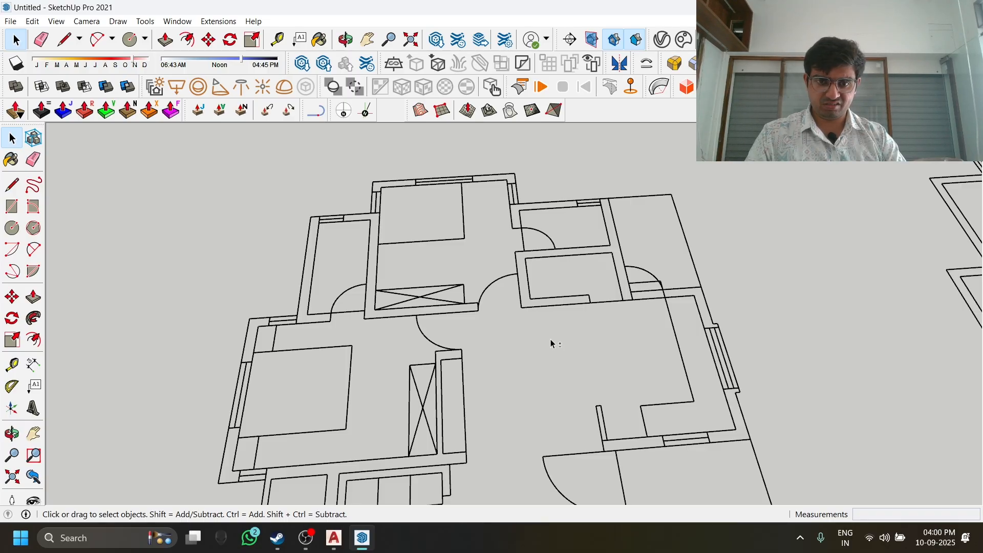
shift+middle_drag(551, 339, 520, 384)
key(space)
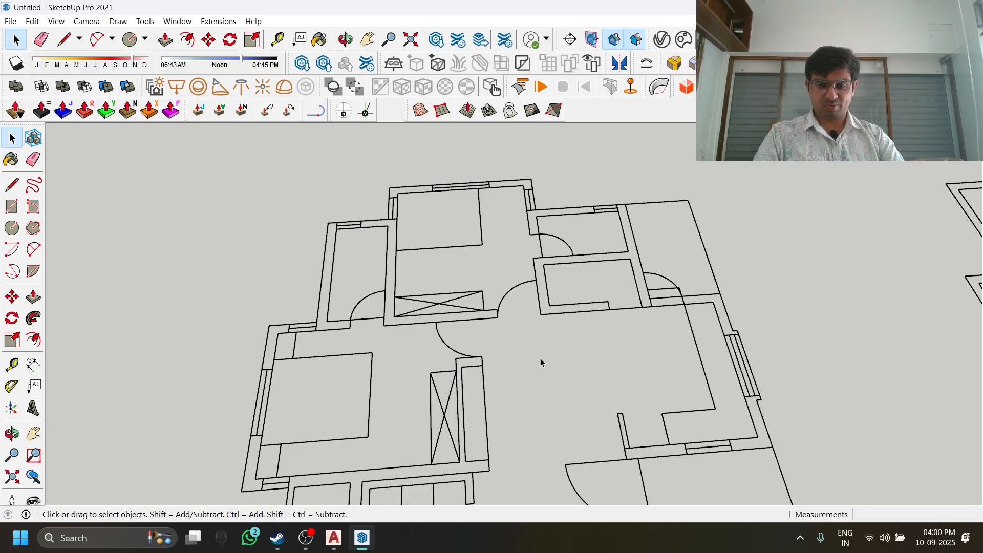
Inspect the detailed floor plan from its opposite side, including the open area outside the door beside the small rooms.
middle_drag(537, 364, 615, 198)
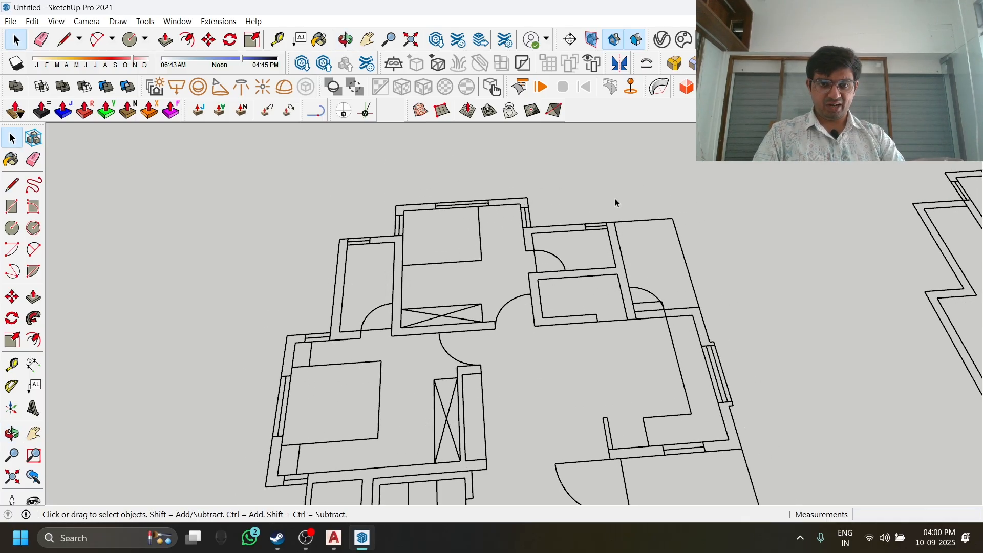
middle_drag(558, 281, 551, 318)
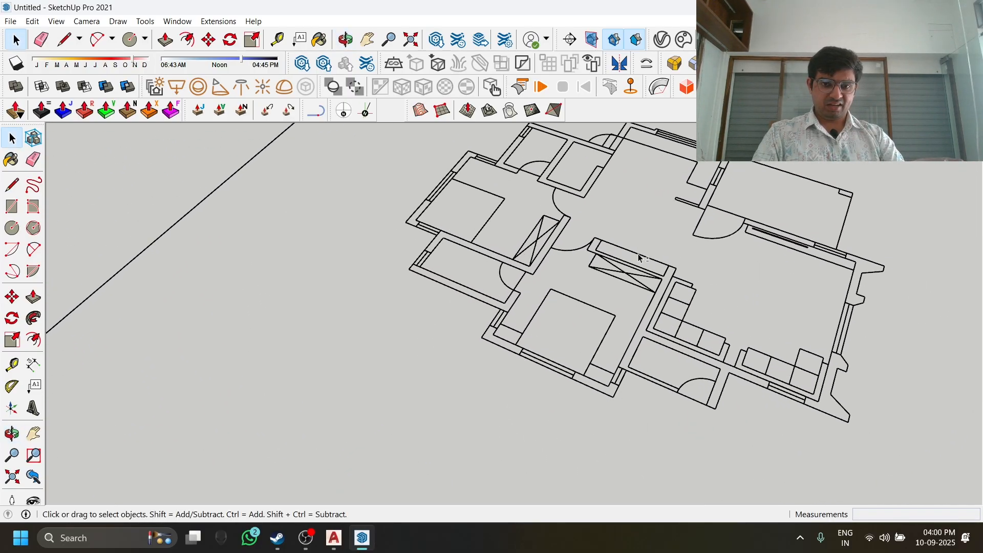
middle_drag(640, 258, 590, 387)
middle_drag(605, 313, 584, 397)
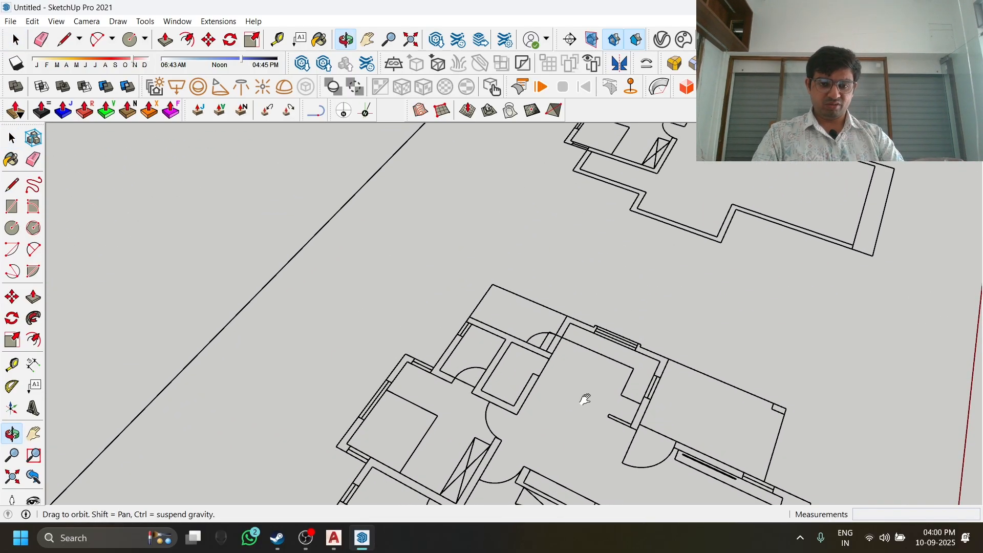
scroll(505, 317, up, 3)
scroll(502, 307, up, 3)
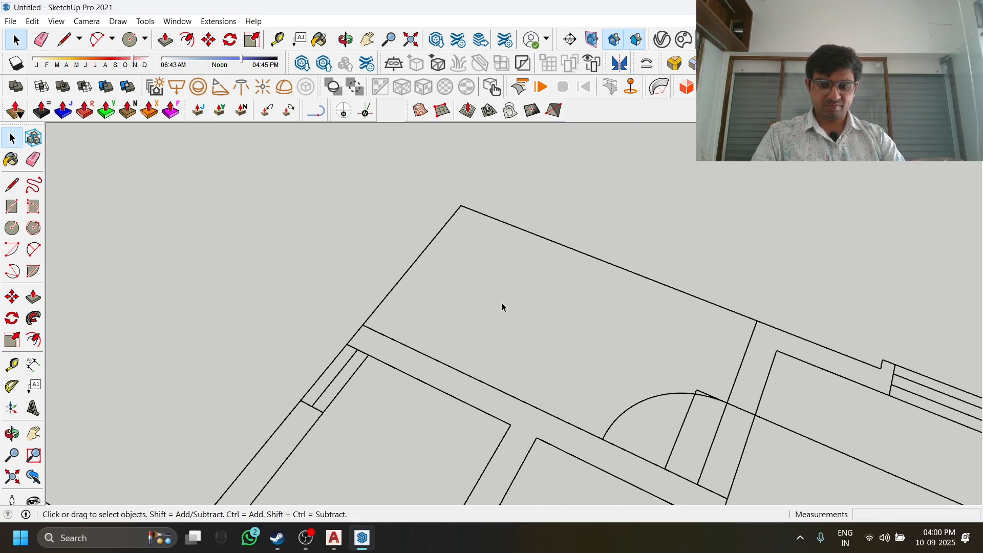
scroll(496, 315, down, 5)
middle_drag(489, 307, 695, 425)
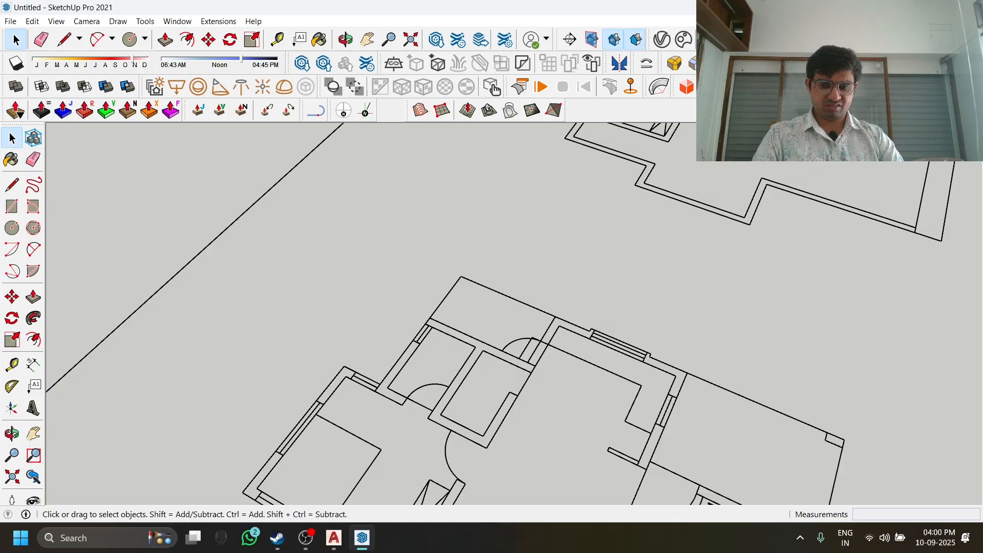
Examine the simpler second floor plan and then the whole detailed floor plan from several angles.
middle_drag(845, 128, 551, 441)
scroll(551, 441, up, 1)
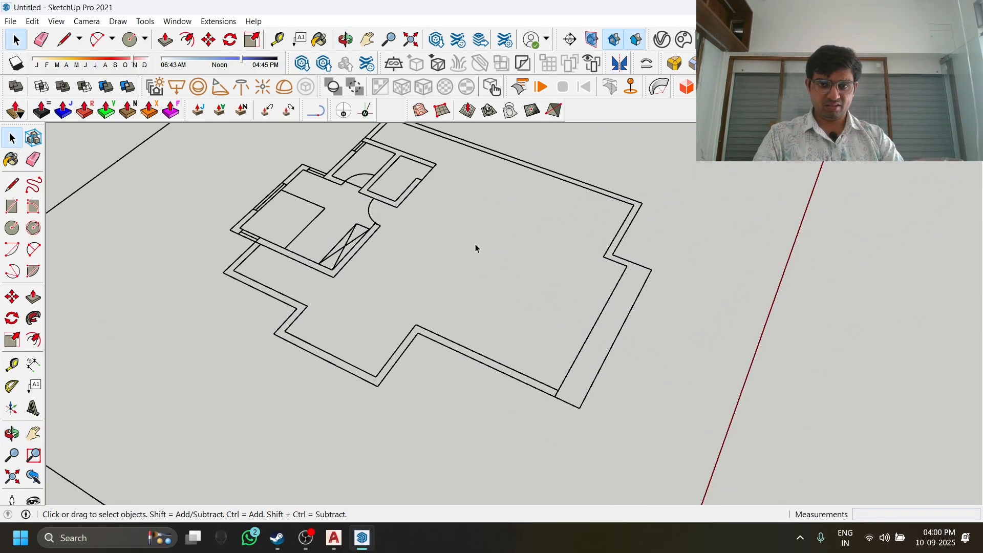
scroll(476, 243, up, 7)
middle_drag(630, 286, 402, 306)
scroll(561, 296, down, 3)
scroll(394, 303, down, 5)
shift+middle_drag(322, 279, 717, 244)
scroll(717, 246, down, 2)
shift+middle_drag(494, 277, 581, 389)
scroll(571, 393, up, 4)
scroll(500, 406, up, 3)
mouse_move(500, 404)
middle_down()
mouse_move(522, 342)
mouse_move(579, 320)
mouse_move(492, 316)
mouse_move(493, 326)
middle_up()
scroll(582, 318, down, 4)
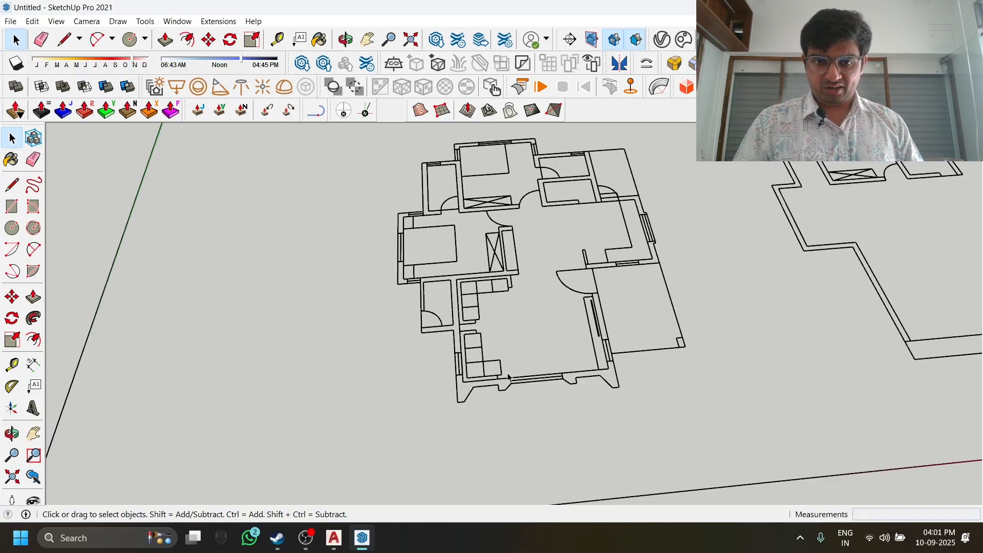
mouse_move(490, 324)
middle_down()
mouse_move(496, 353)
mouse_move(476, 292)
mouse_move(473, 359)
middle_up()
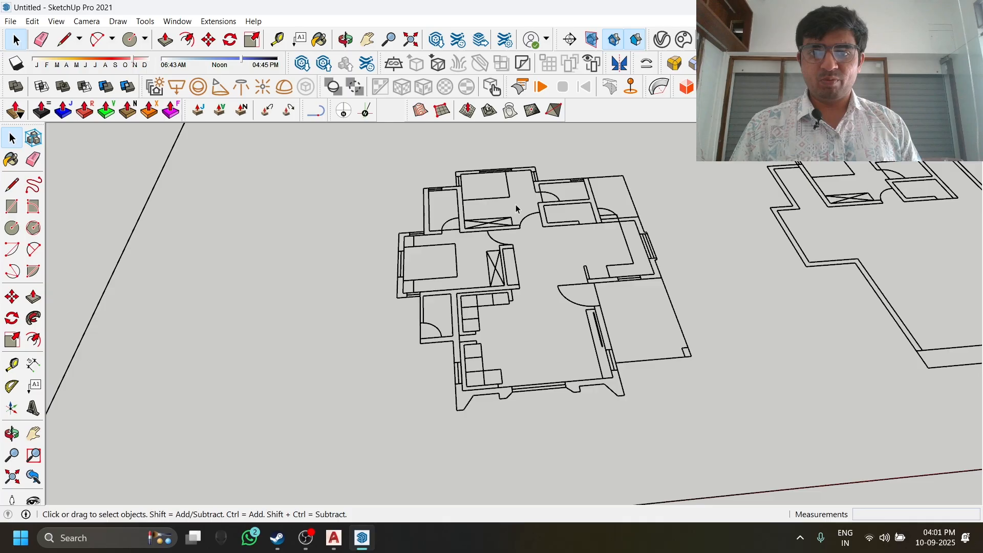
Turn off the Profiles edge style so the floor plan linework is drawn with thin lines.
middle_drag(519, 208, 451, 241)
click(56, 21)
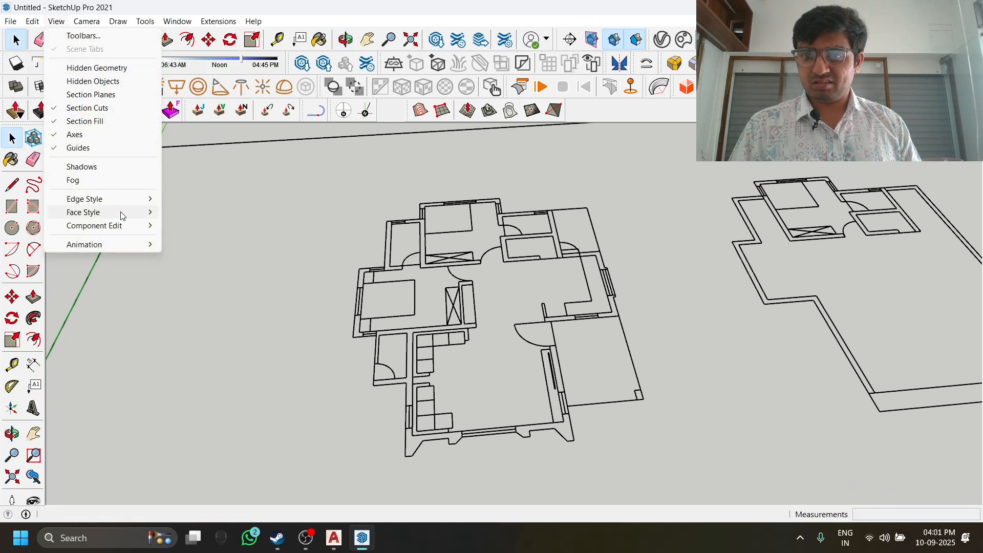
mouse_move(102, 226)
mouse_move(138, 200)
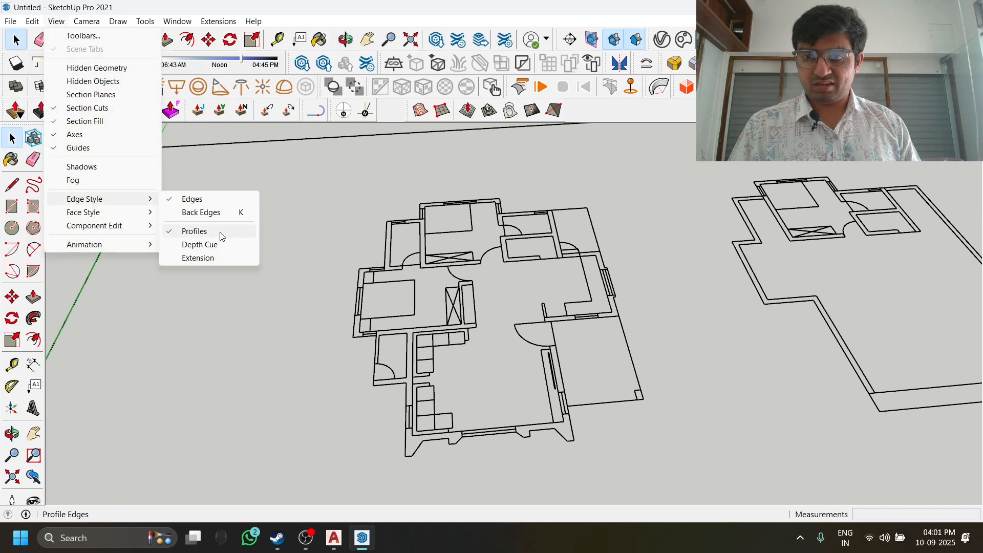
click(218, 233)
middle_drag(313, 287, 584, 347)
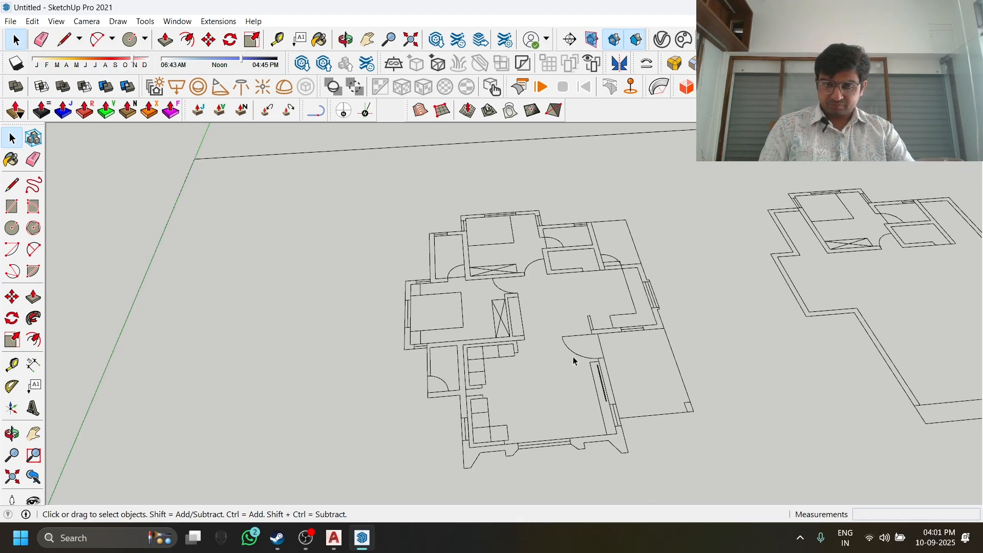
Draw a rectangle over the wall piece at the bedroom's outer corner, from the corner endpoint to the window's edge.
middle_drag(502, 378, 413, 325)
scroll(460, 303, up, 3)
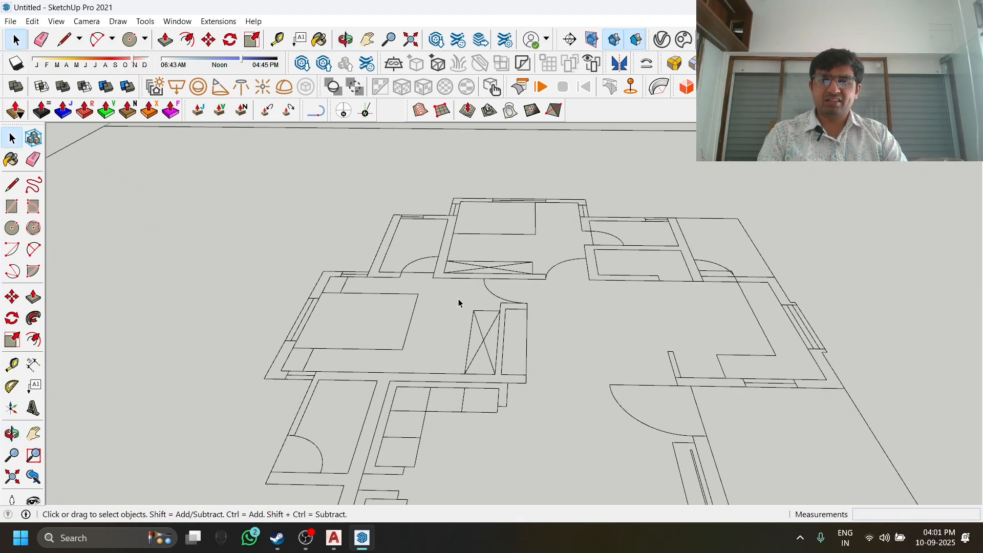
middle_drag(370, 250, 405, 287)
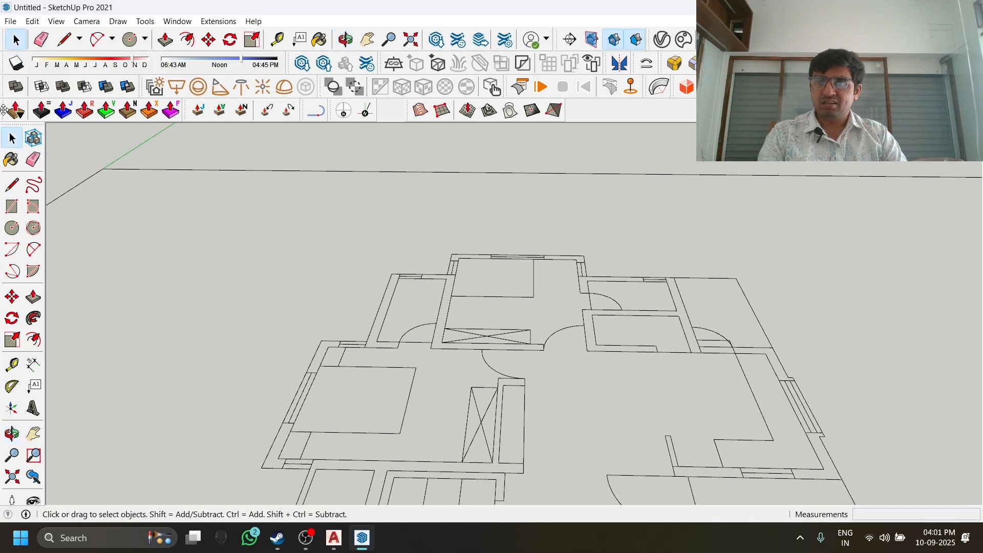
click(143, 41)
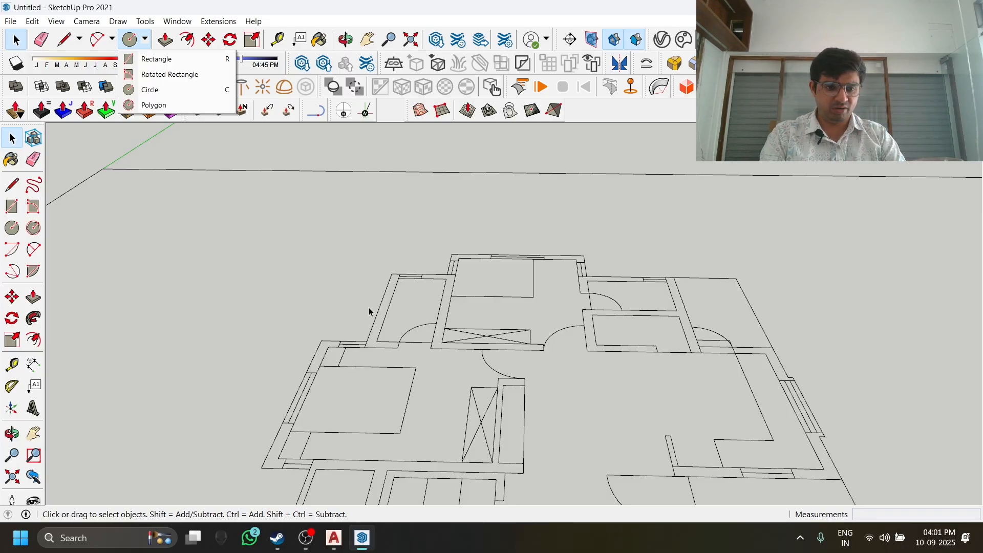
click(217, 144)
click(145, 40)
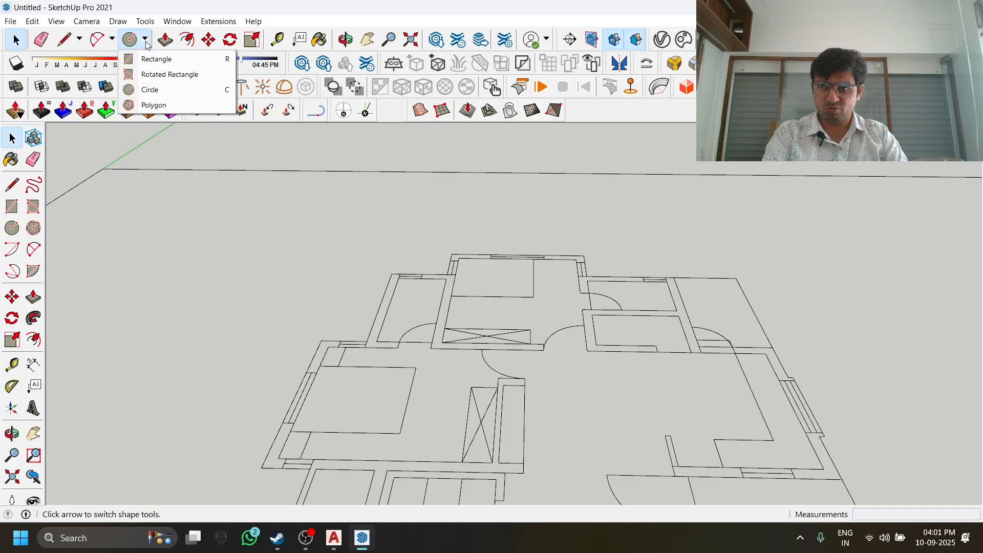
click(180, 132)
click(147, 42)
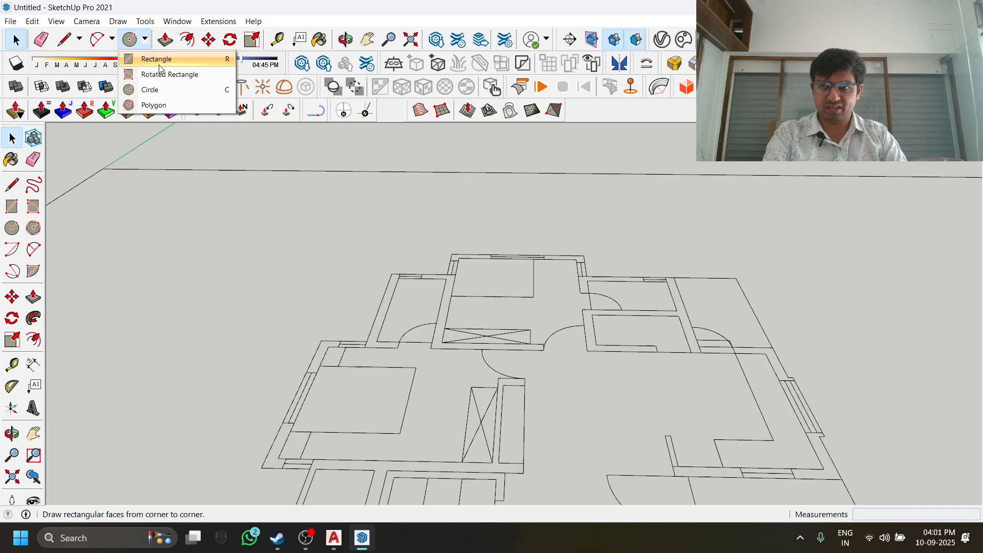
click(160, 61)
scroll(353, 322, up, 3)
middle_drag(376, 338, 382, 366)
scroll(384, 362, up, 8)
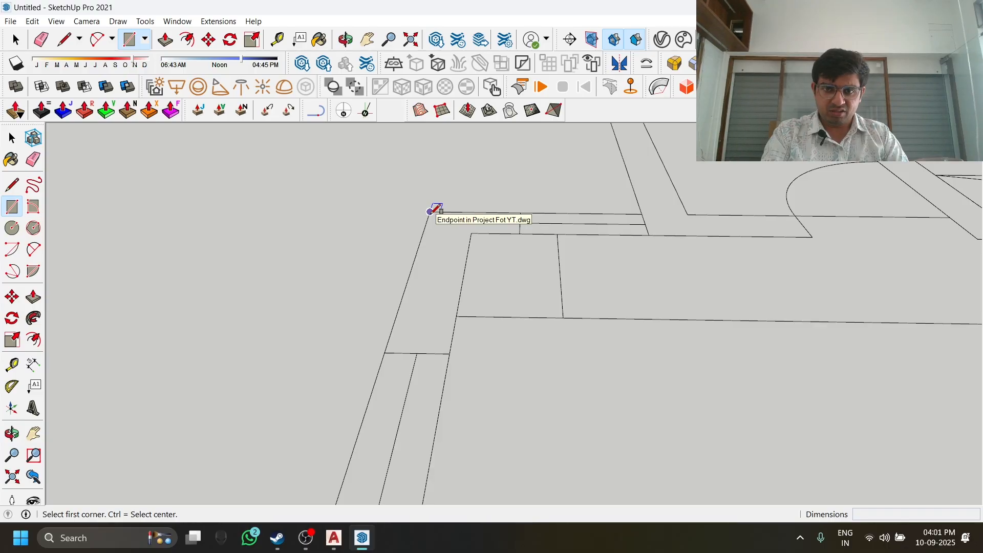
click(431, 211)
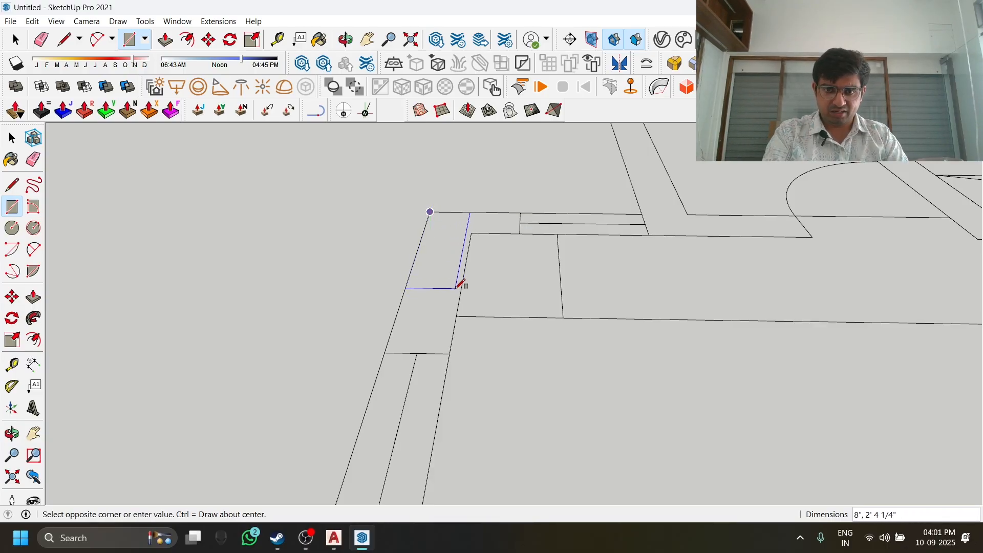
click(452, 351)
middle_drag(495, 394, 438, 270)
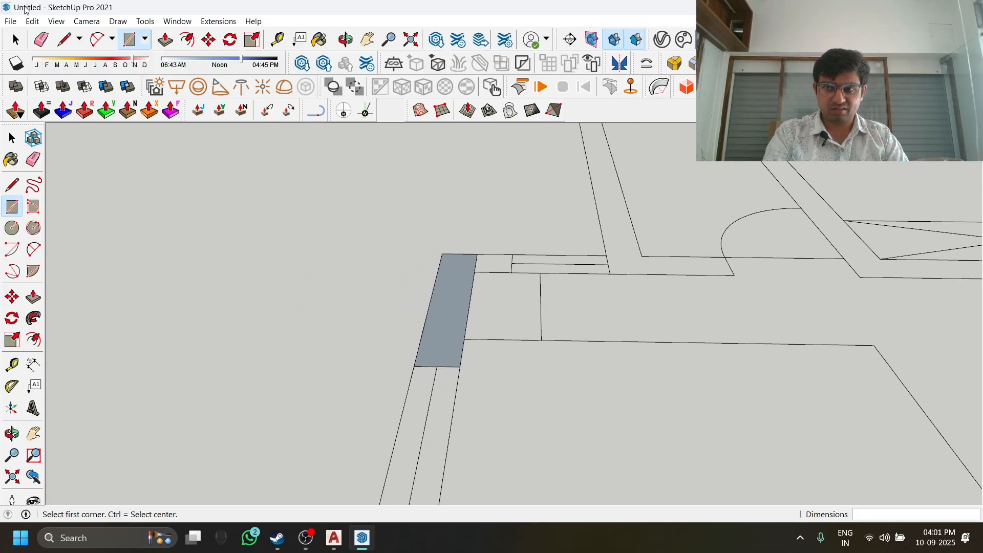
Make a group from the rectangle's face and edges at the bedroom's wall corner.
click(15, 39)
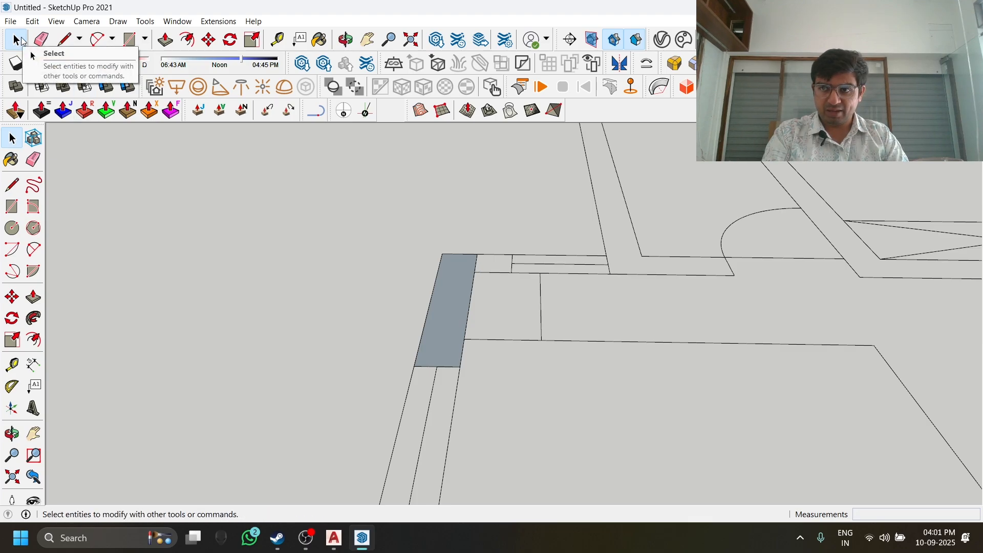
drag(326, 208, 520, 391)
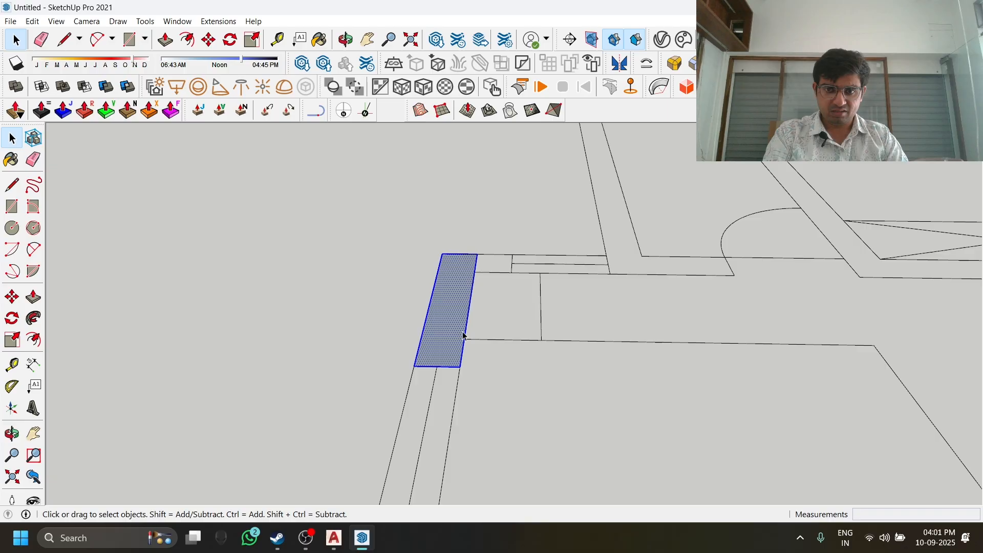
right_click(451, 308)
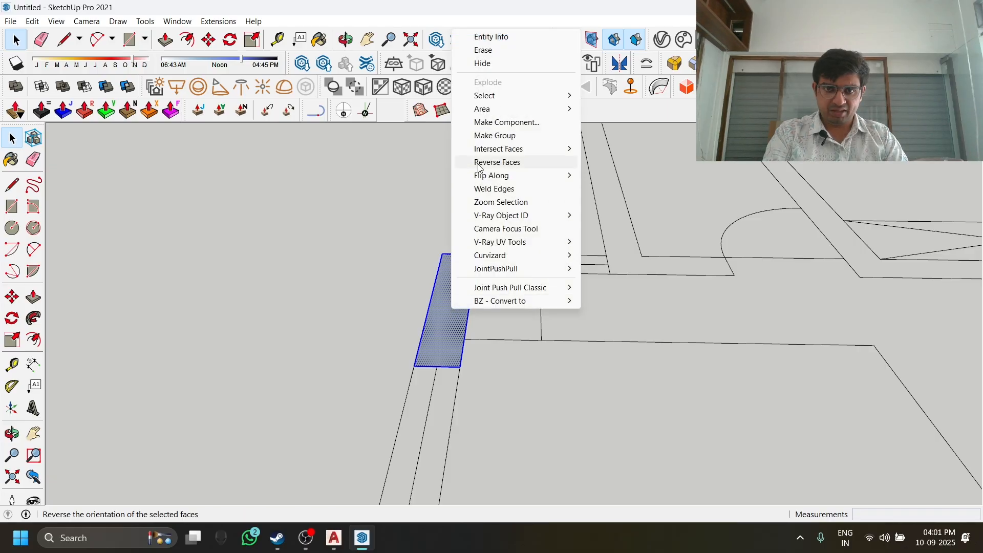
click(533, 137)
scroll(462, 410, down, 3)
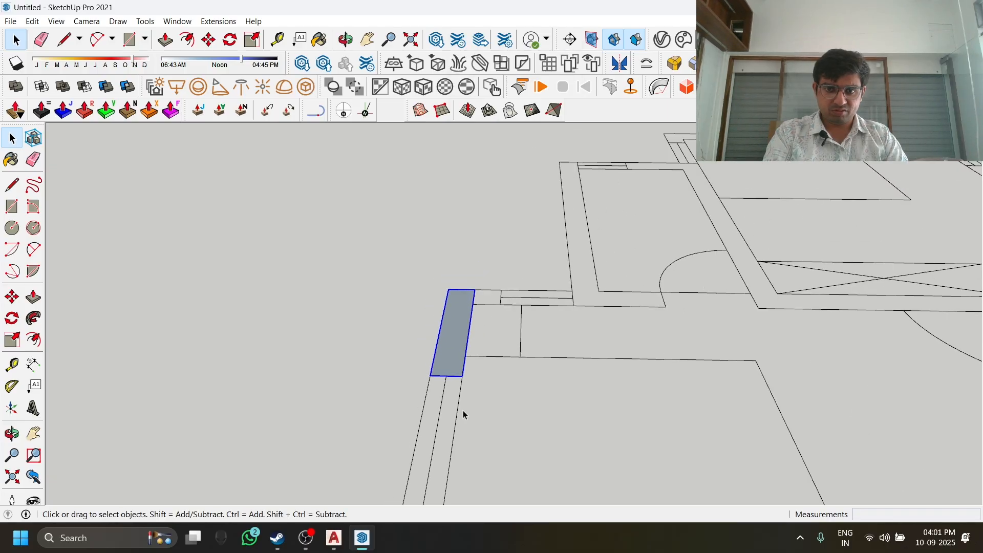
Try moving the grouped wall rectangle as one object, then remove it from the plan.
key(m)
click(454, 354)
click(471, 334)
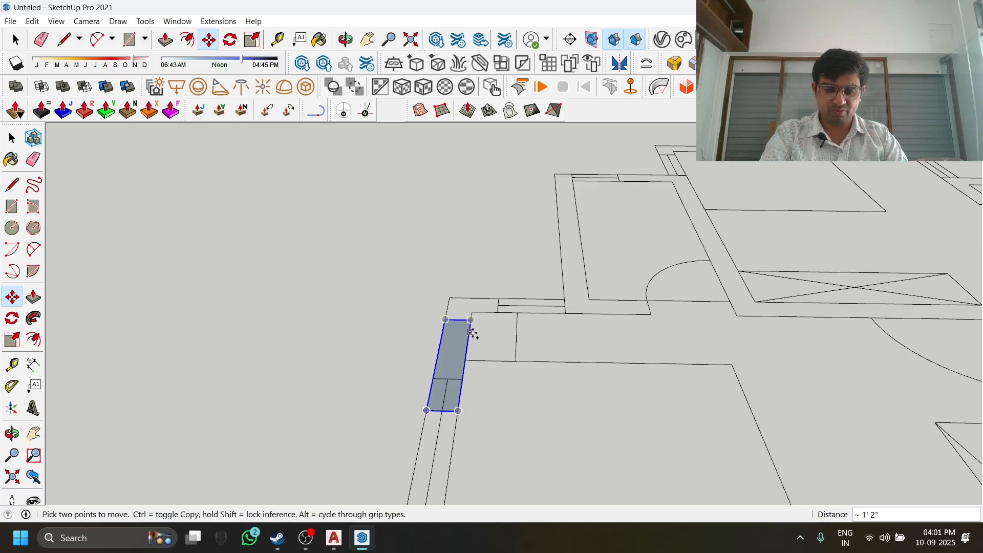
key(Escape)
key(space)
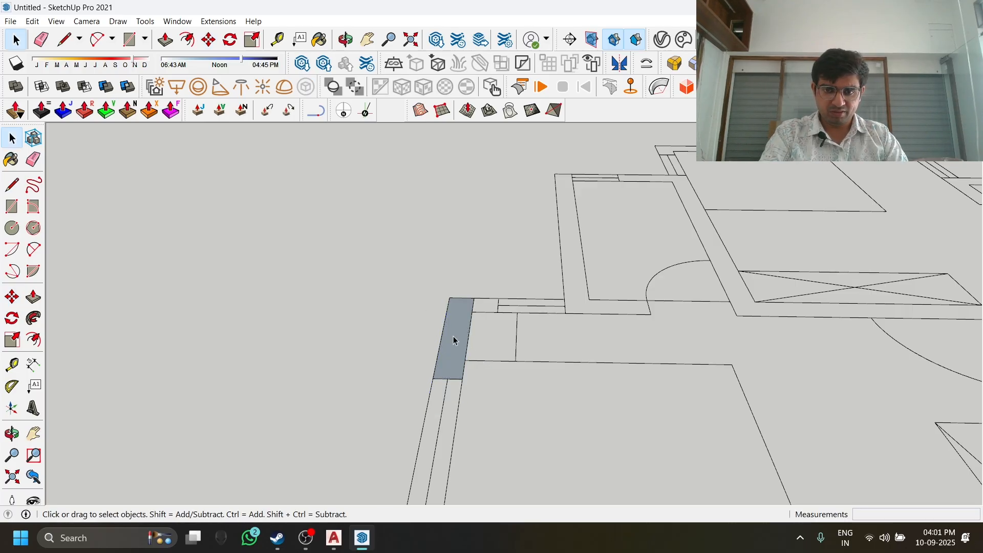
click(456, 350)
key(ctrl+x)
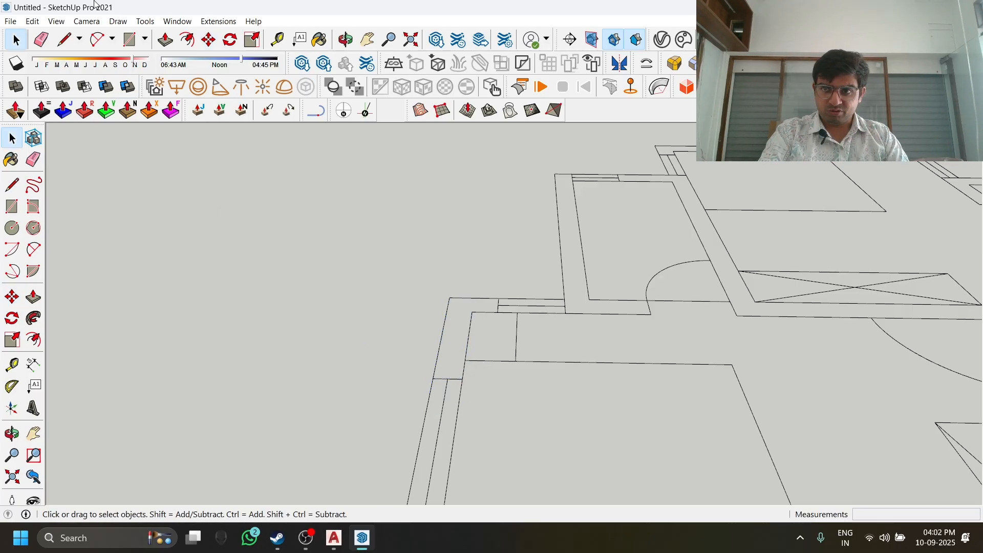
Redraw the wall corner rectangle without grouping it and try moving only its face.
click(129, 39)
click(450, 298)
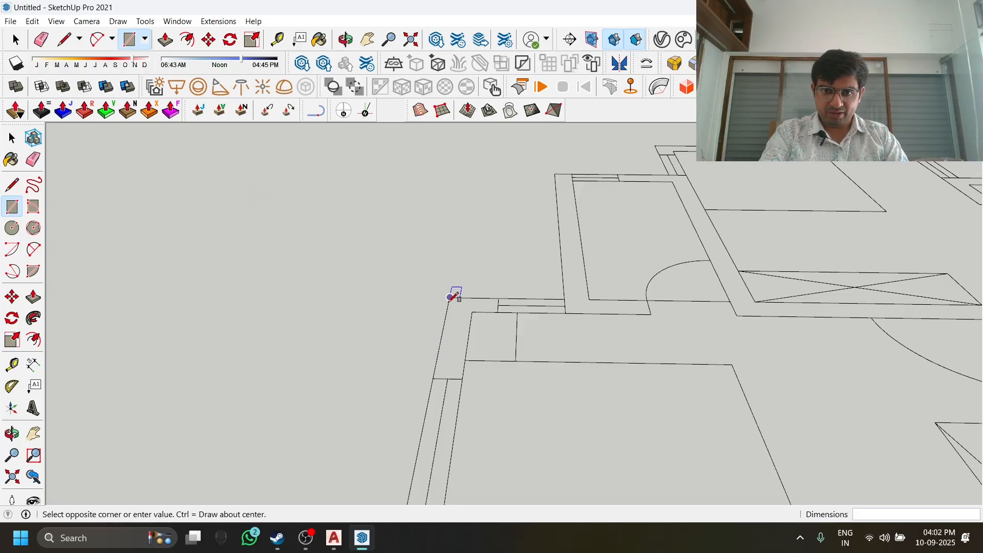
click(462, 378)
key(space)
click(454, 352)
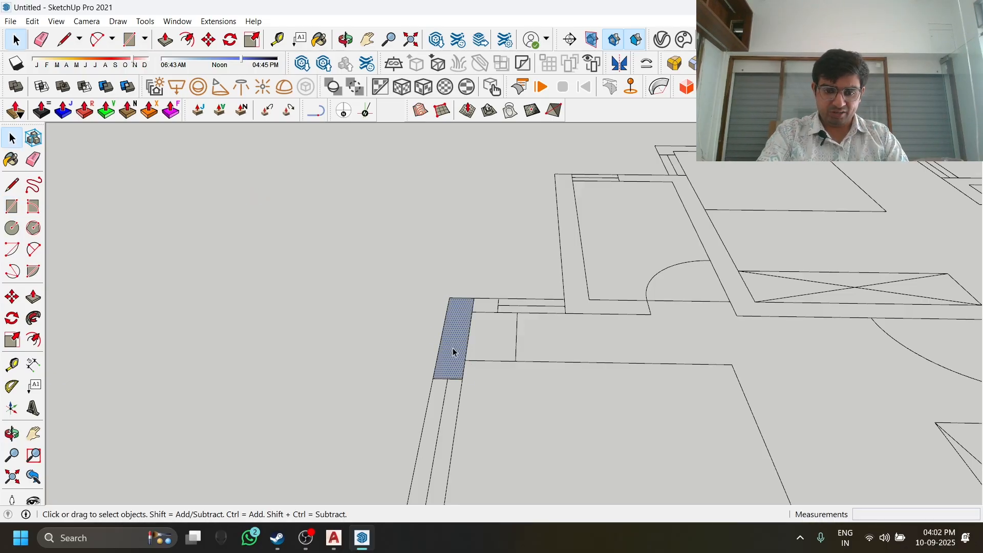
key(m)
click(454, 353)
key(space)
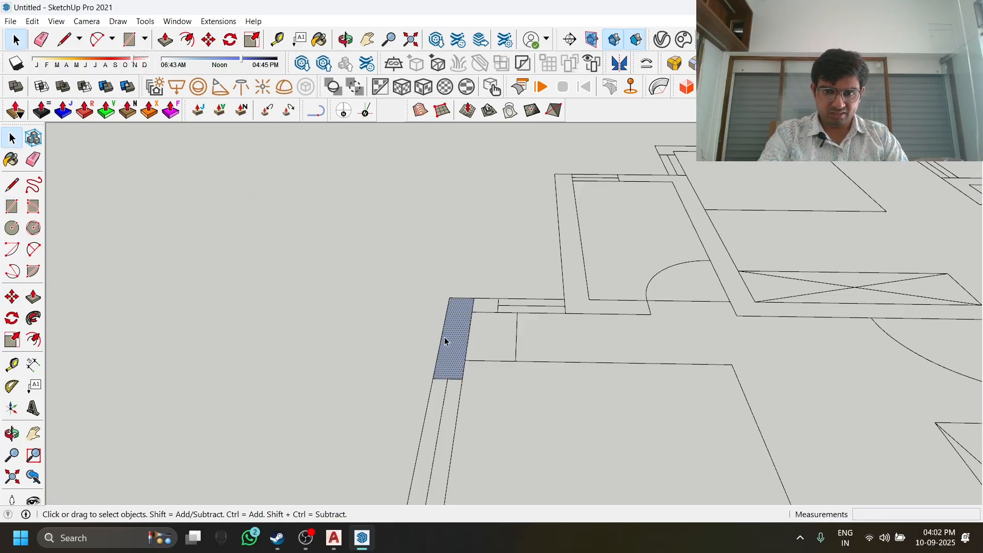
Try moving the ungrouped rectangle's outer edge away from the wall, then undo the rectangle.
click(442, 338)
key(m)
click(443, 337)
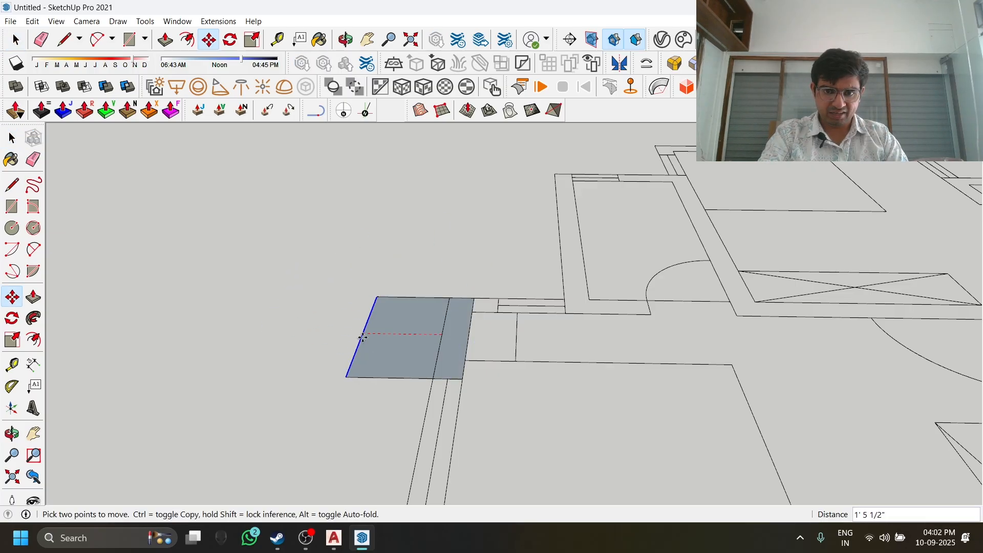
key(space)
key(ctrl+z)
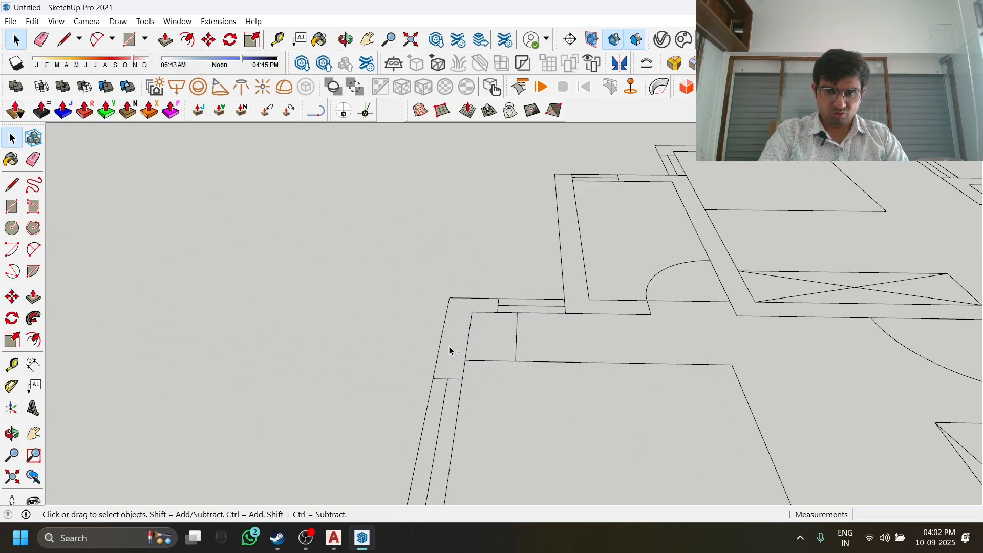
Draw the rectangle over the bedroom's wall corner again and make its face and edges a group.
key(r)
click(450, 297)
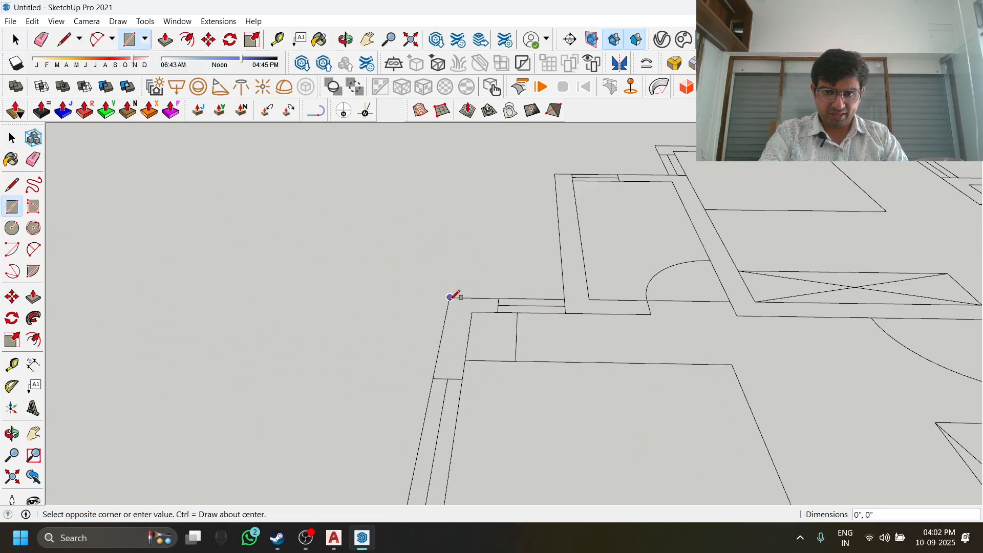
click(465, 372)
key(space)
drag(387, 260, 486, 399)
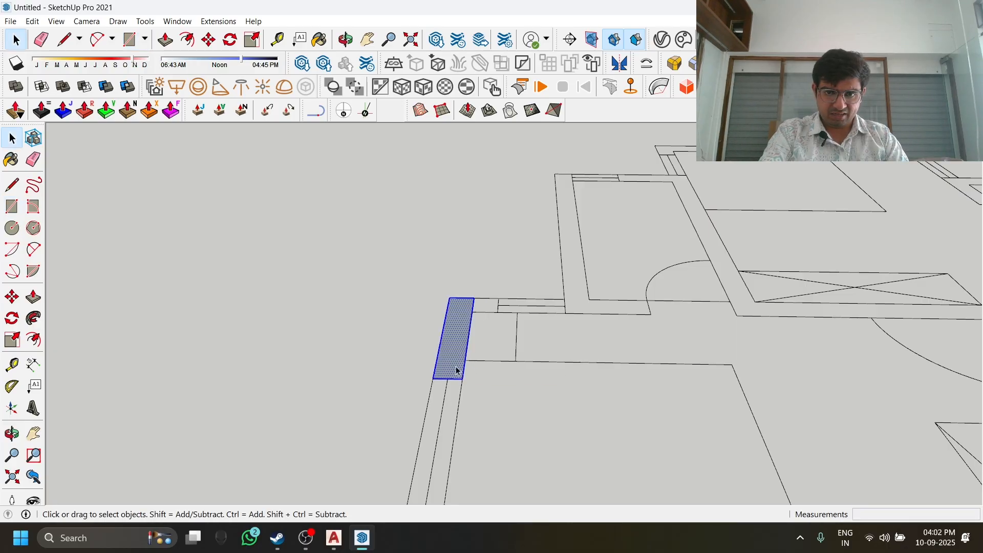
right_click(448, 339)
click(496, 162)
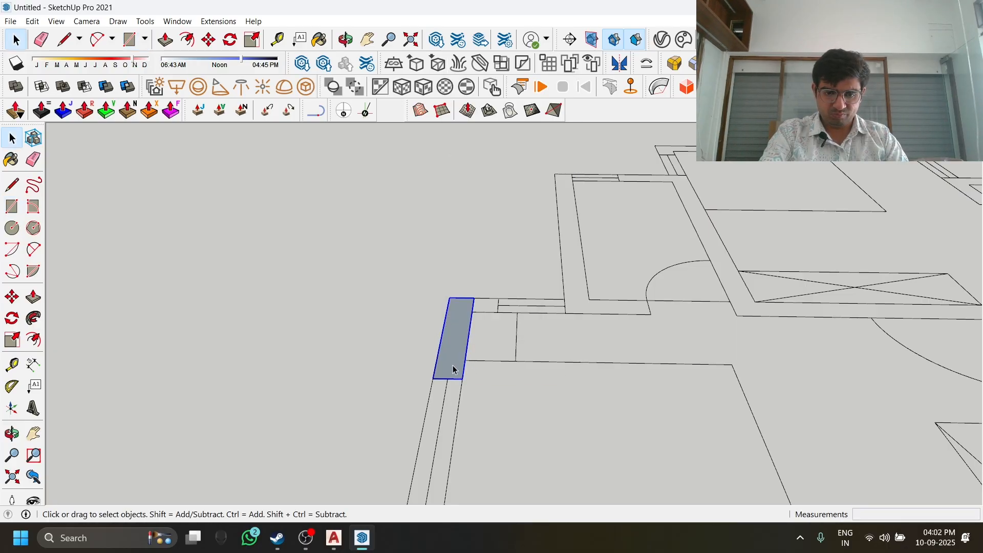
Try moving the new wall group away from the plan and cancel the move.
key(m)
click(467, 337)
key(space)
key(m)
click(476, 327)
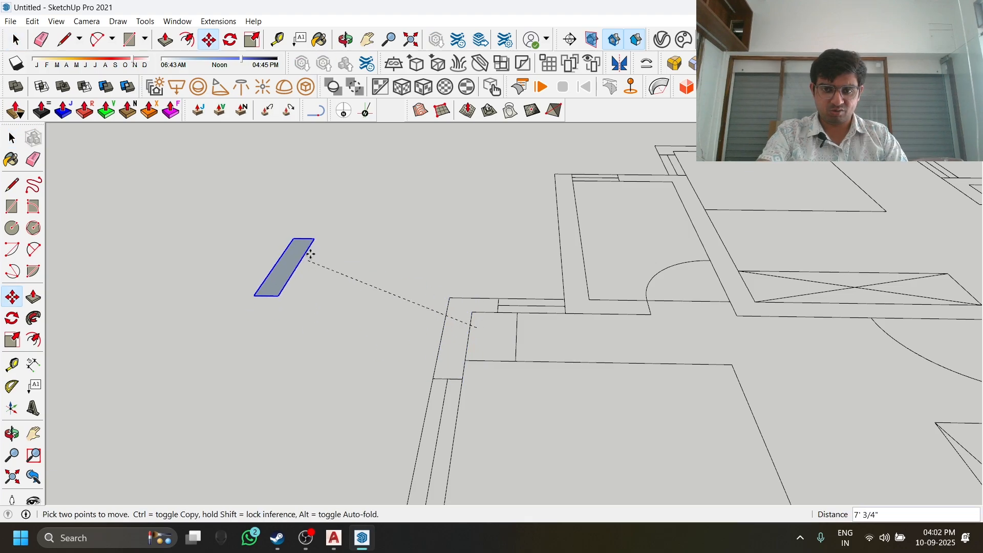
key(space)
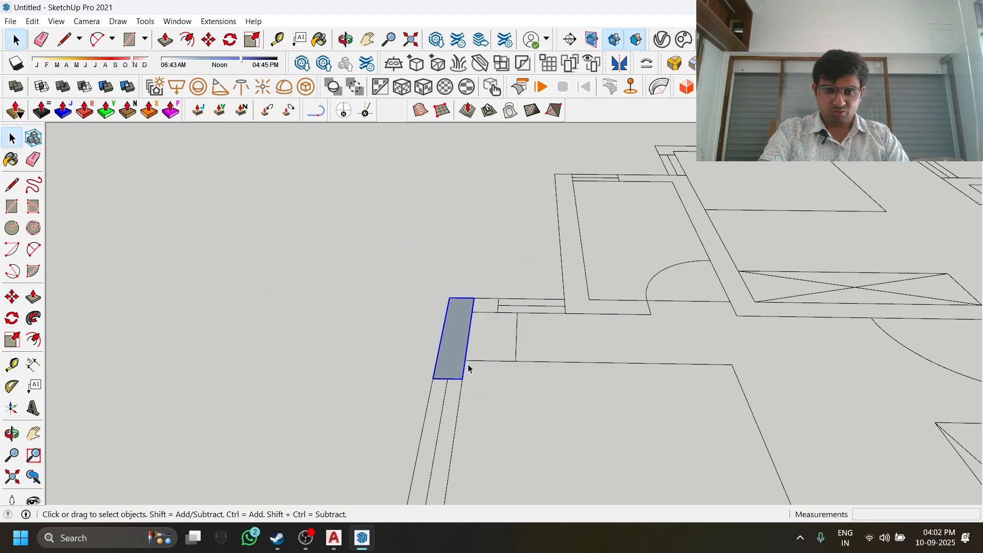
Open and close the wall group for editing, then delete the group from the bedroom corner.
double_click(462, 347)
click(434, 311)
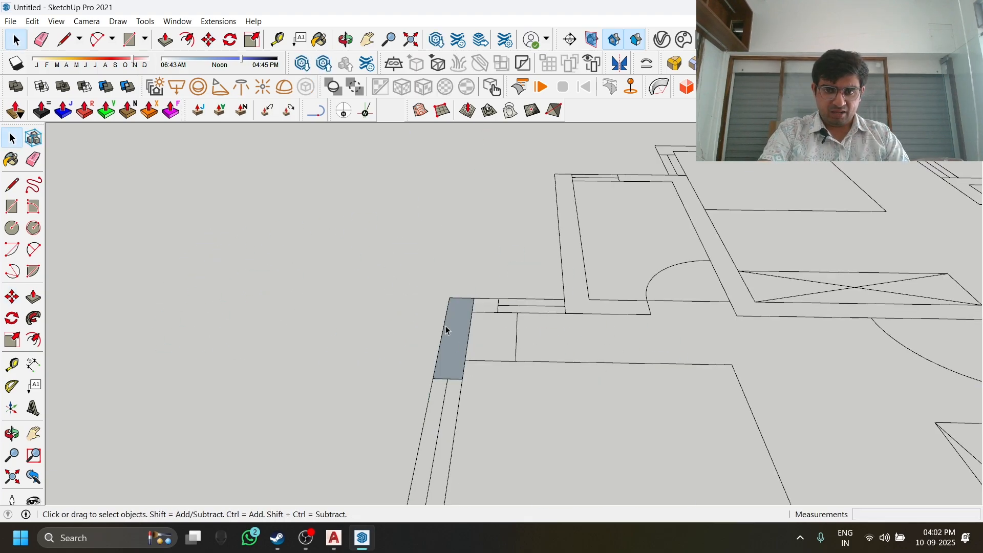
click(445, 328)
middle_drag(447, 330, 344, 330)
key(Delete)
Draw a small rectangle in the empty space beside the floor plan and make its face and edges a group.
scroll(415, 342, up, 2)
scroll(416, 344, down, 2)
scroll(407, 332, down, 2)
middle_drag(408, 333, 578, 366)
scroll(445, 319, up, 2)
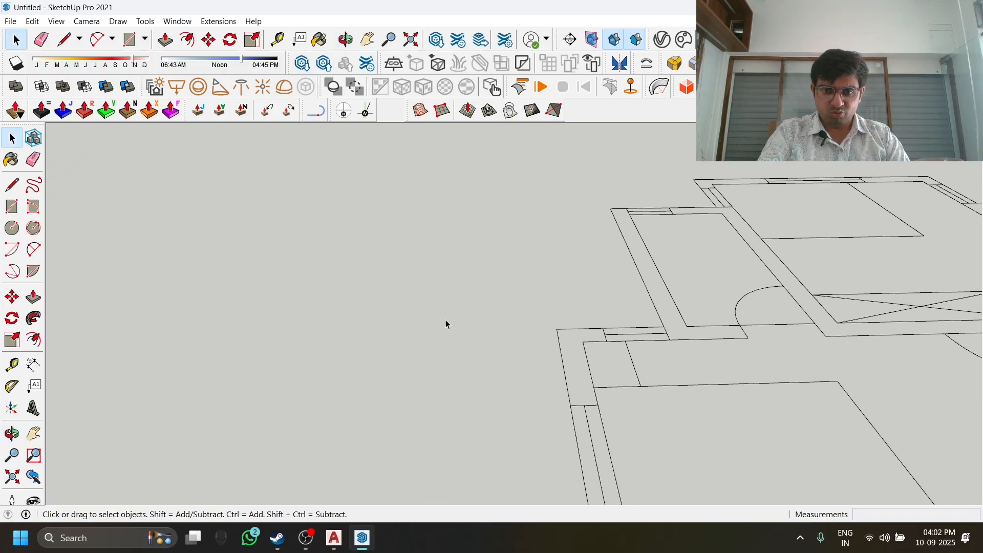
key(r)
click(437, 302)
click(472, 352)
key(space)
click(455, 325)
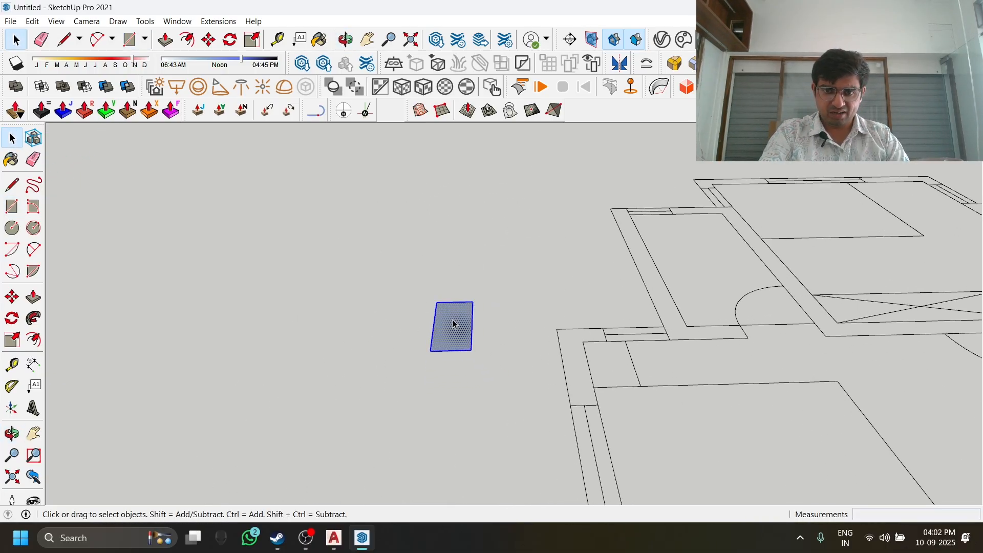
right_click(454, 325)
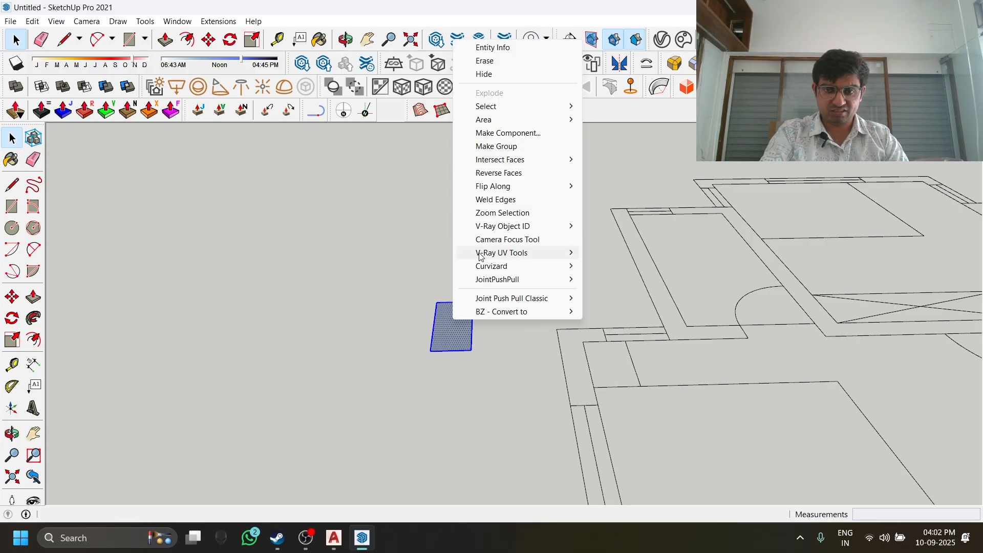
drag(344, 250, 580, 522)
right_click(443, 316)
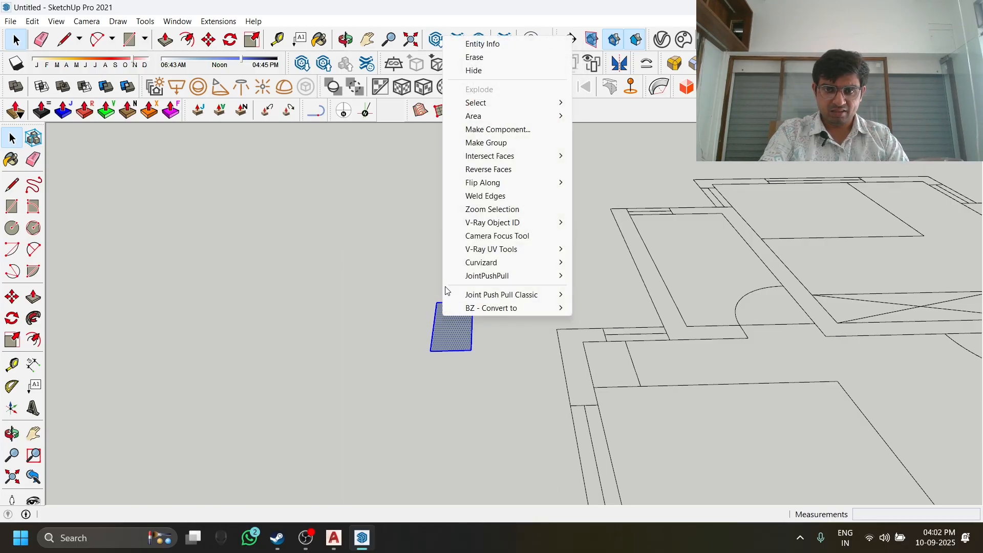
click(494, 147)
Open the small rectangle's group for editing and delete the face and edges inside it.
middle_drag(498, 309, 426, 310)
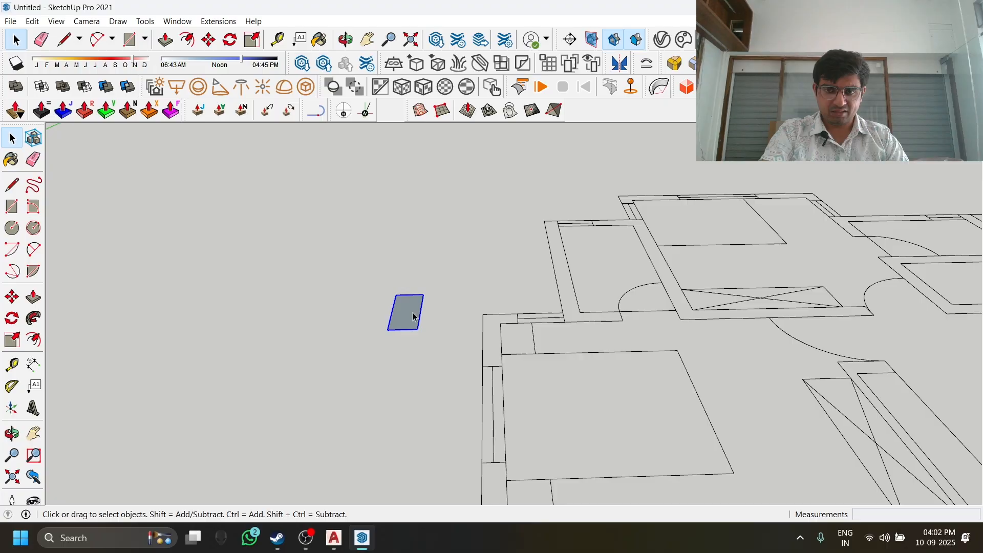
double_click(415, 317)
scroll(438, 365, up, 2)
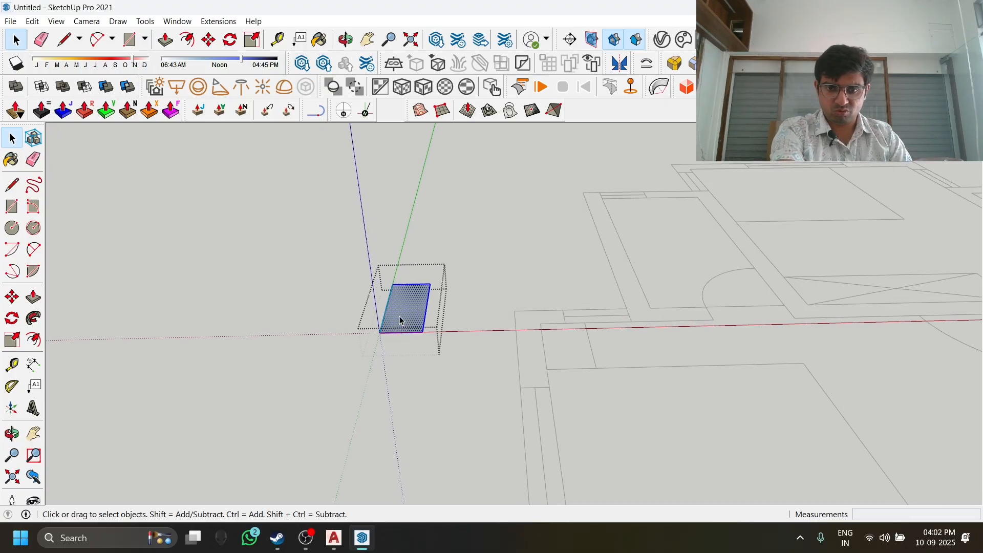
scroll(438, 346, up, 3)
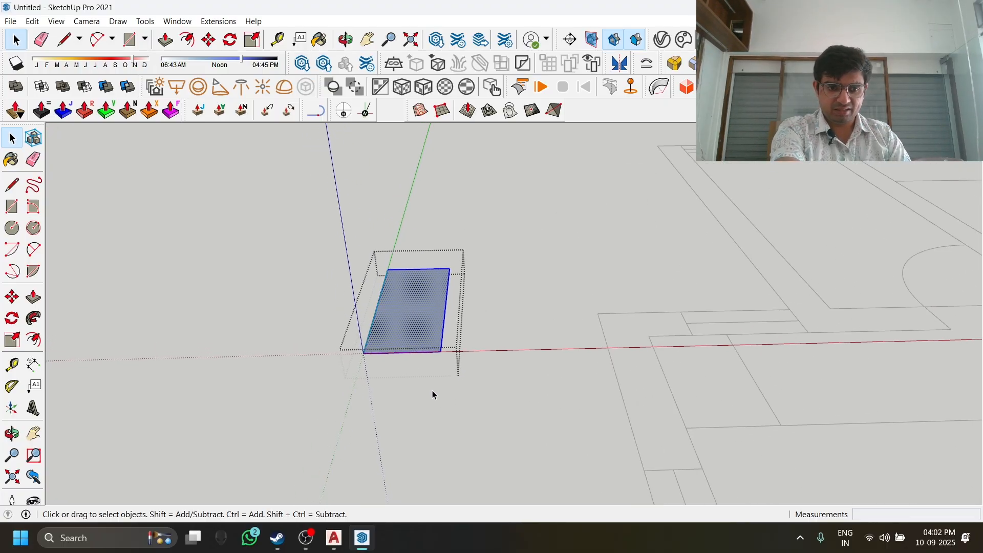
key(Delete)
Draw a rectangle over the bedroom's wall corner piece inside the open group.
middle_drag(434, 334, 510, 334)
key(r)
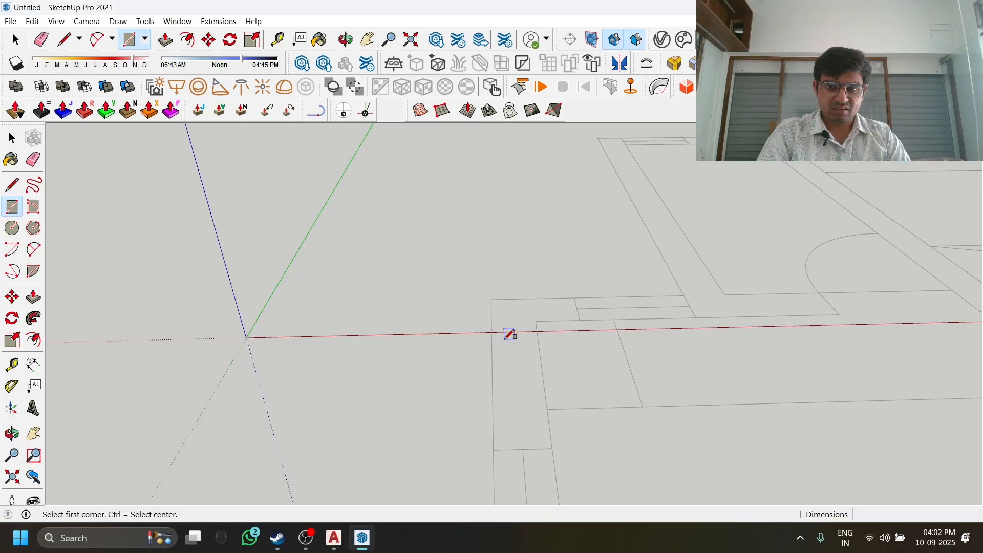
click(490, 300)
click(561, 445)
scroll(553, 443, down, 3)
key(space)
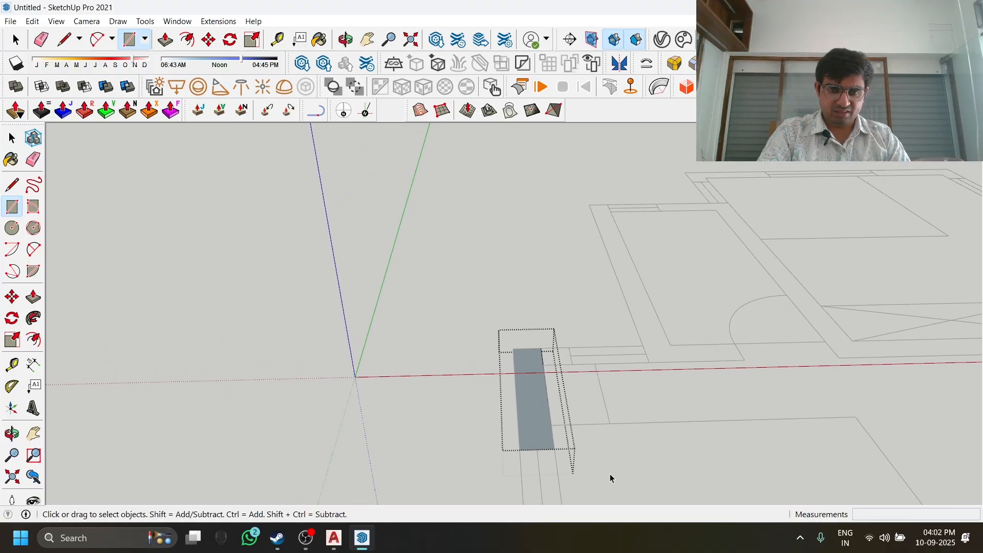
Try pulling the wall corner rectangle's face freely upward to about 6' 7 1/2" with Push/Pull.
middle_drag(610, 474, 510, 490)
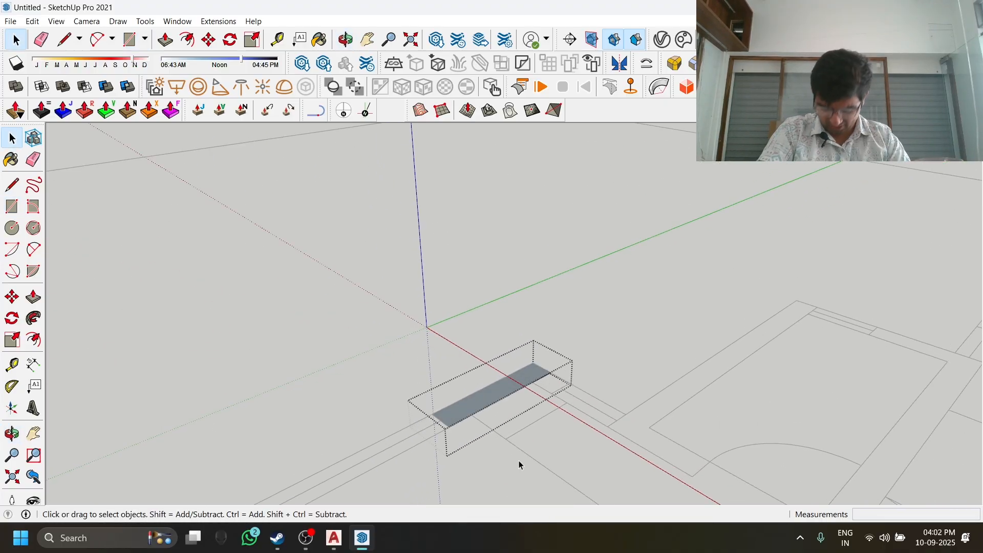
middle_drag(505, 428, 544, 408)
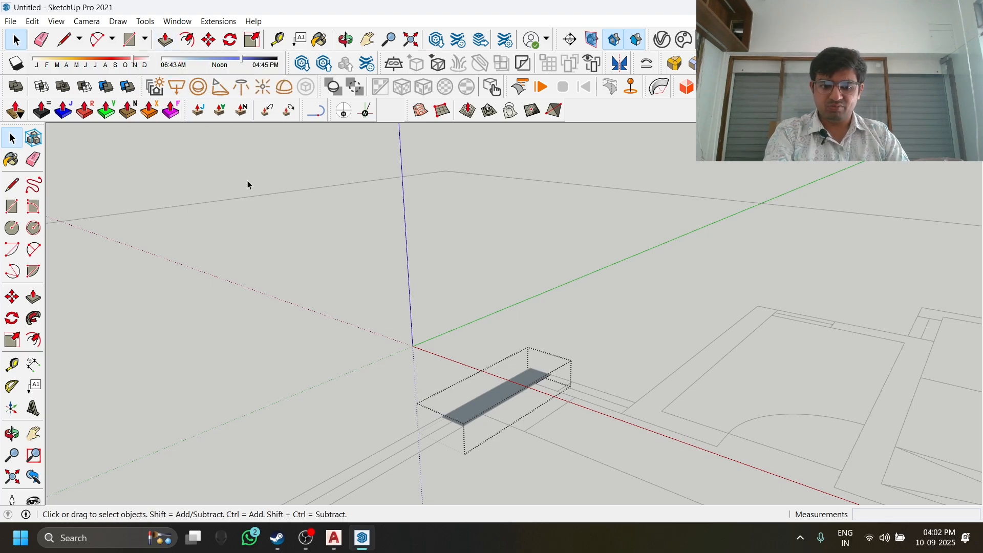
key(p)
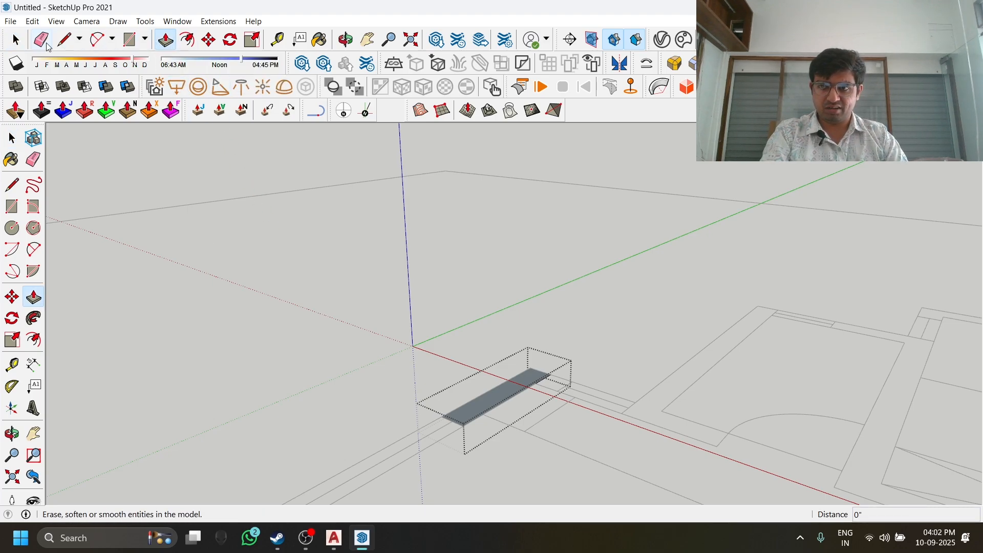
key(space)
key(p)
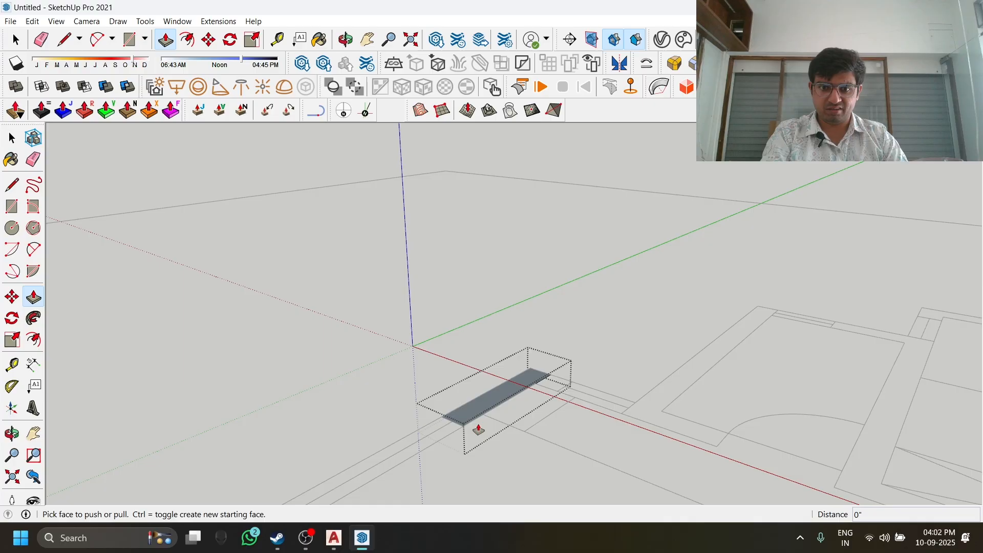
scroll(496, 430, up, 2)
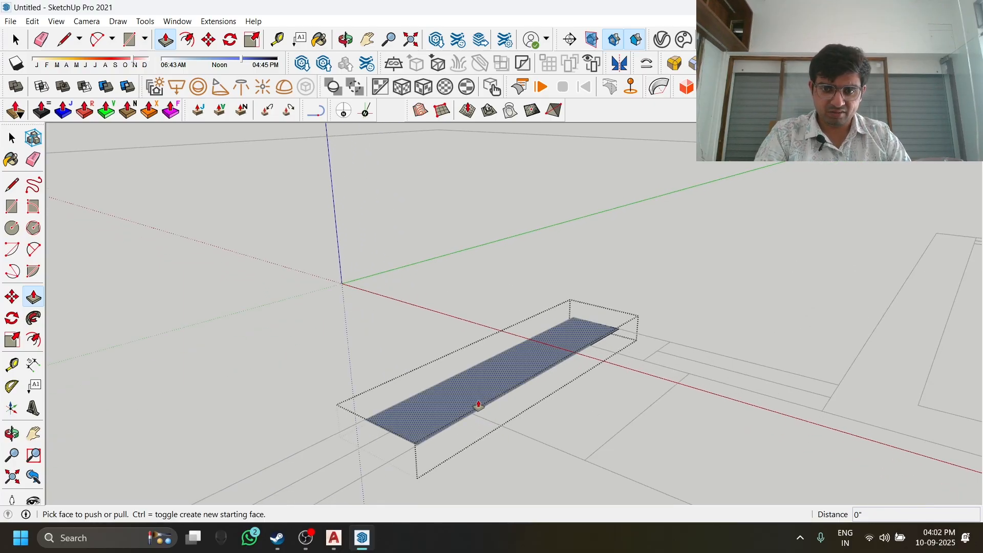
scroll(501, 450, up, 2)
scroll(497, 461, up, 1)
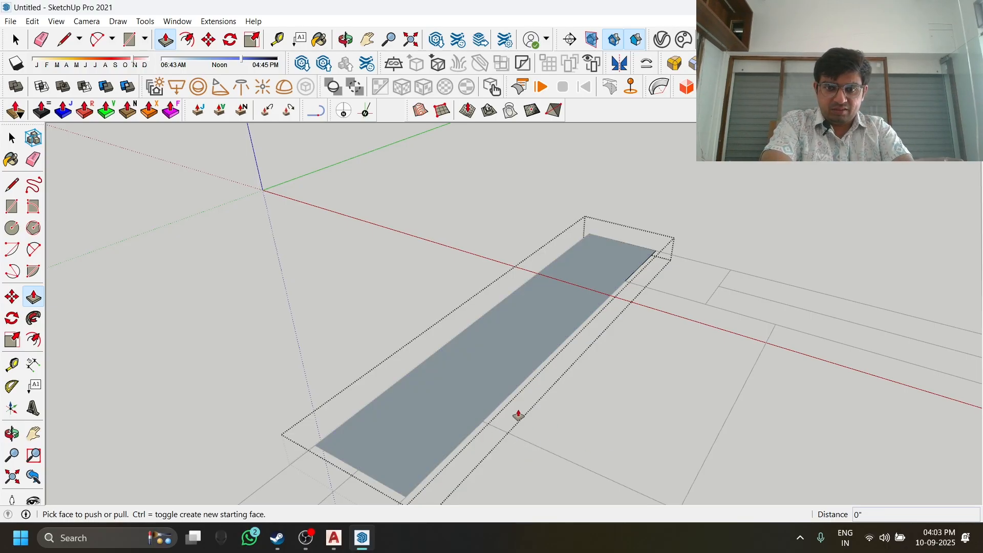
scroll(450, 408, up, 2)
scroll(530, 421, down, 1)
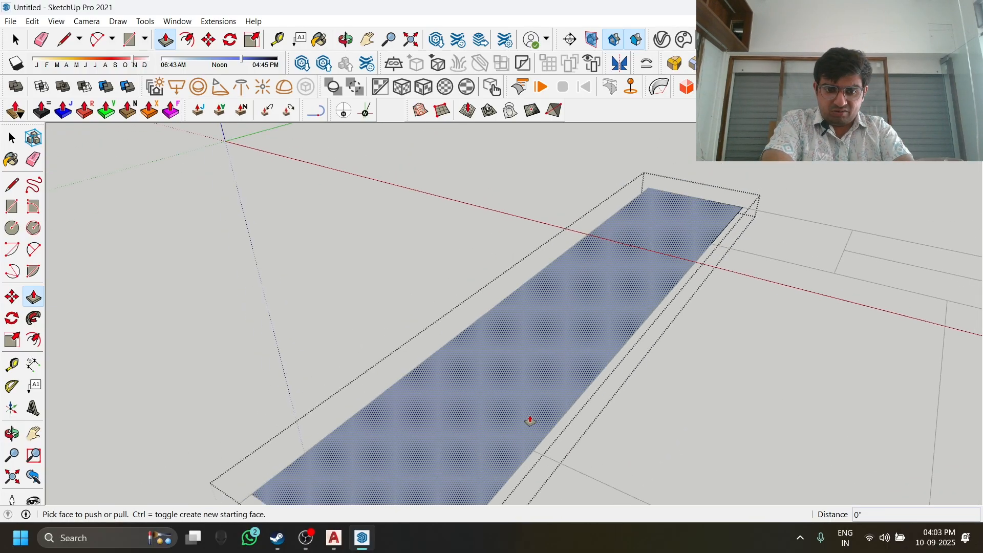
click(537, 388)
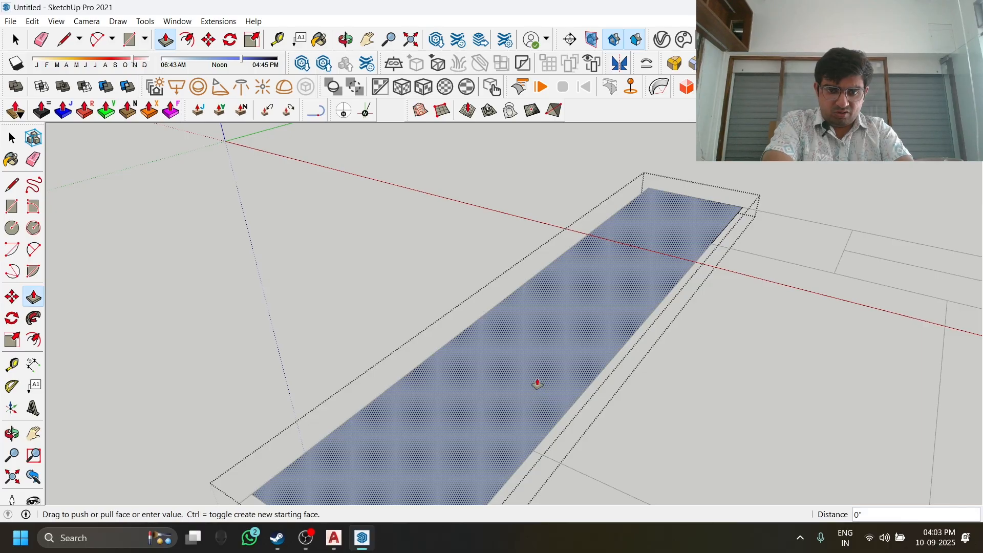
scroll(523, 318, down, 1)
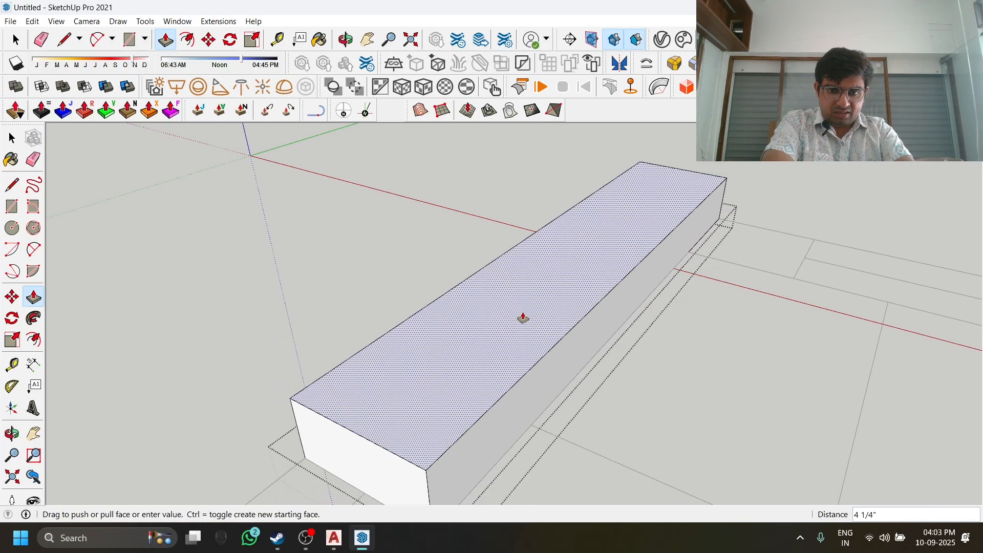
scroll(560, 297, down, 5)
scroll(591, 219, down, 4)
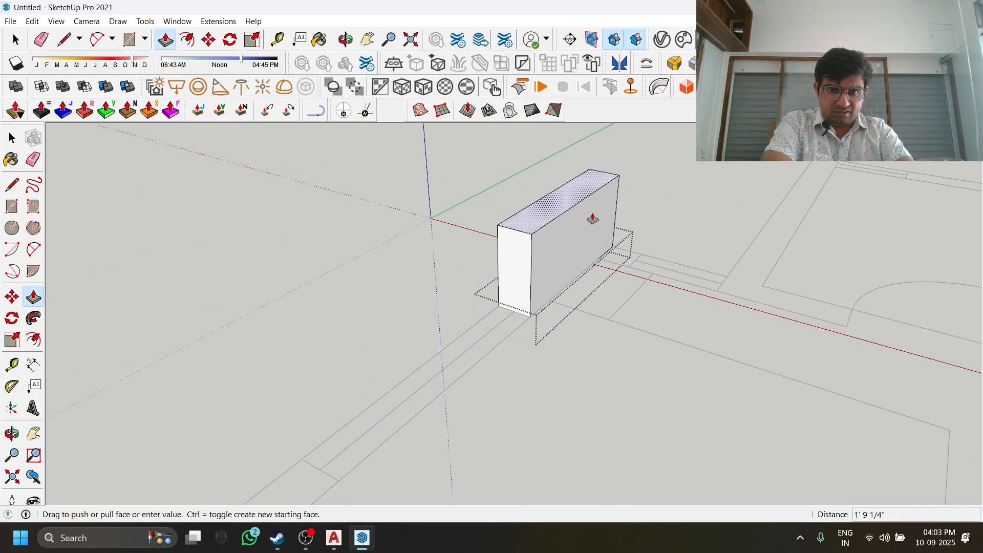
shift+middle_drag(572, 206, 589, 327)
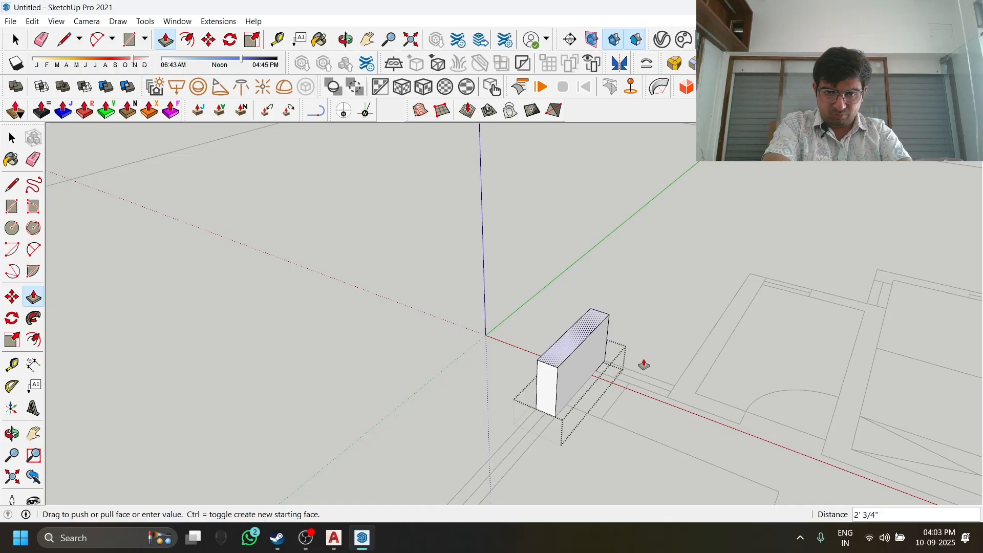
scroll(637, 344, down, 1)
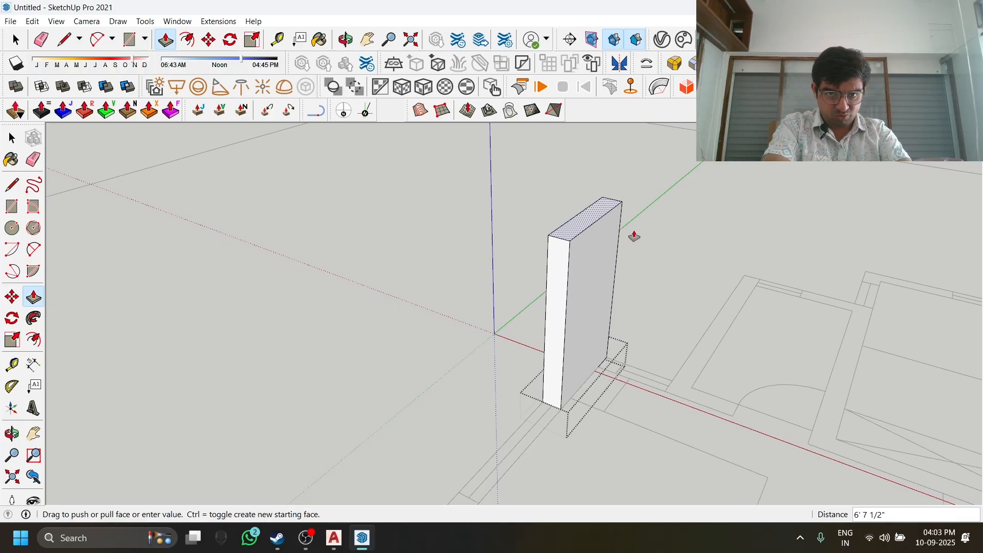
Try an extrusion distance of 1' and other freehand heights for the wall face, then cancel the extrusion.
text(1')
key(Return)
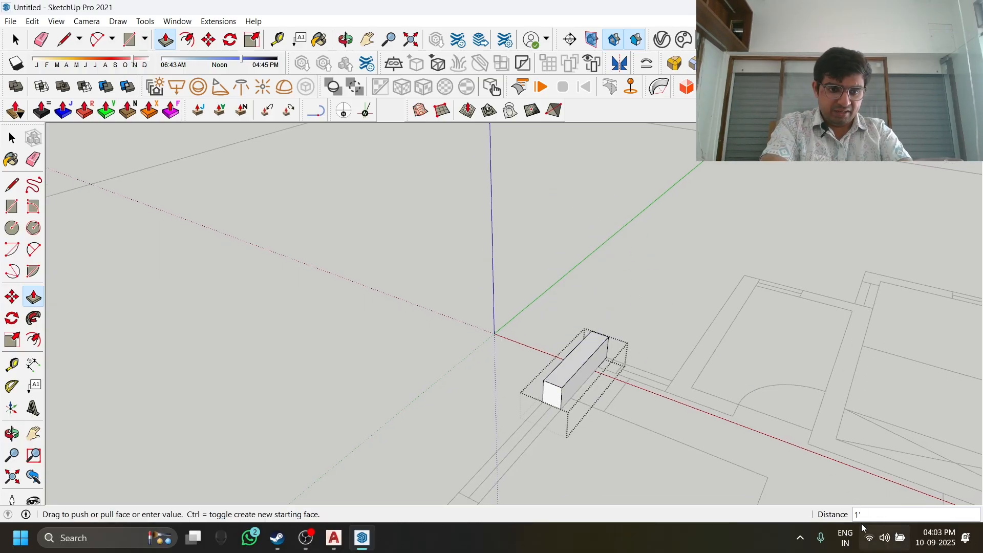
text(5 1/4")
key(Return)
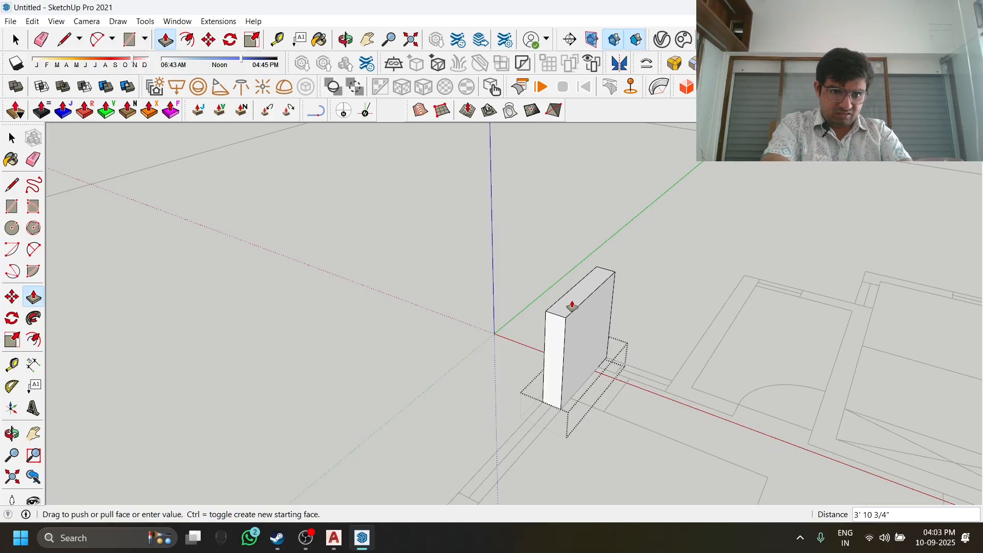
scroll(610, 223, down, 1)
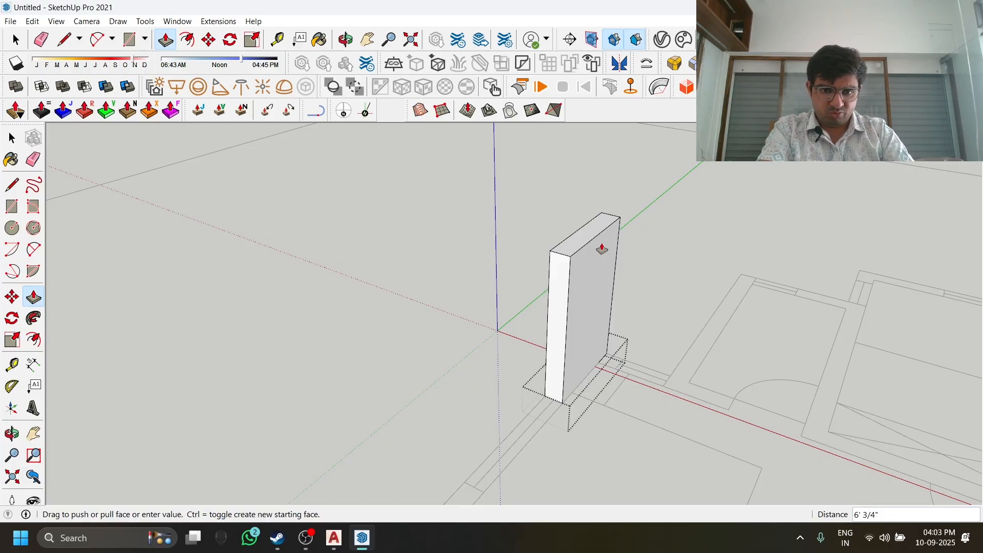
key(Escape)
key(space)
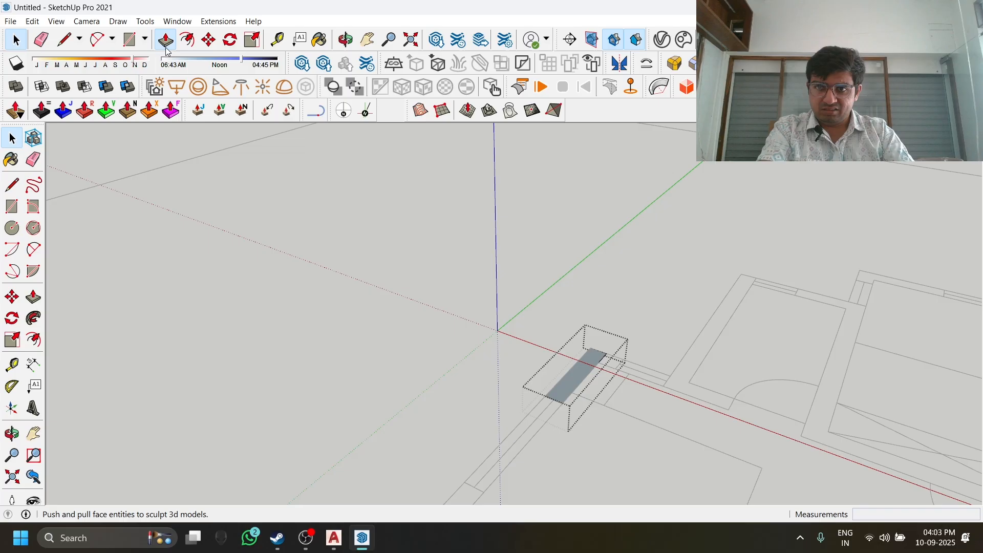
Extrude the wall corner rectangle 10' upward with Push/Pull and close the wall group.
click(166, 41)
scroll(594, 440, up, 5)
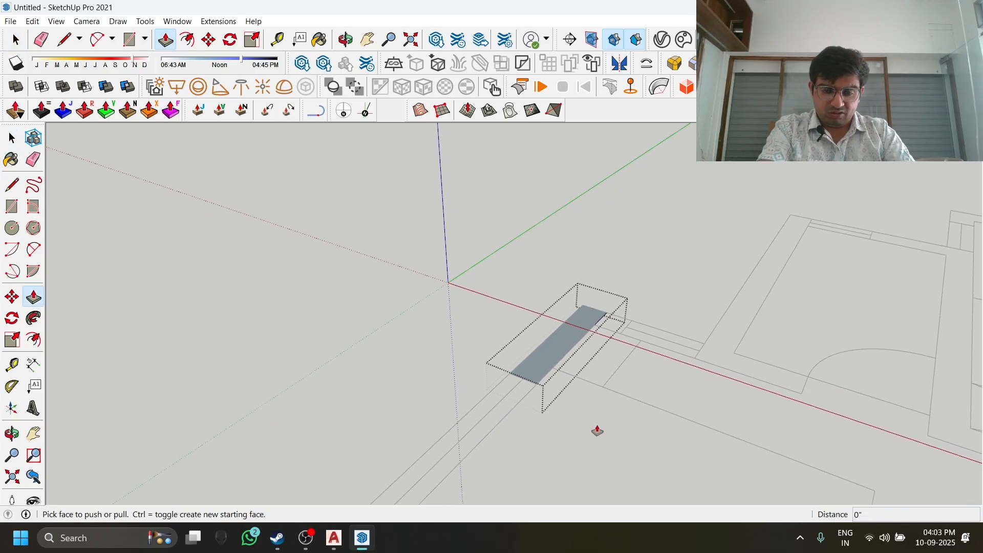
scroll(598, 431, up, 1)
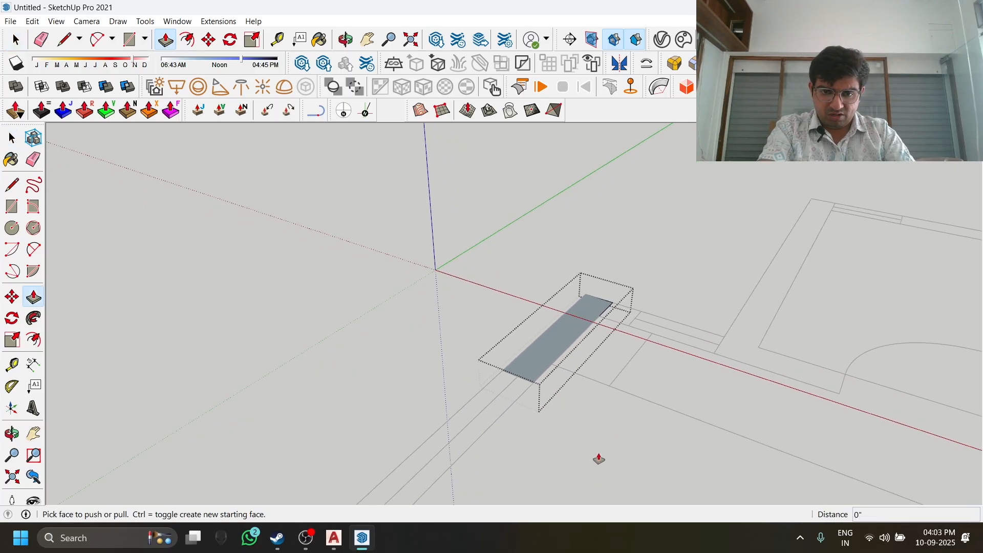
click(543, 347)
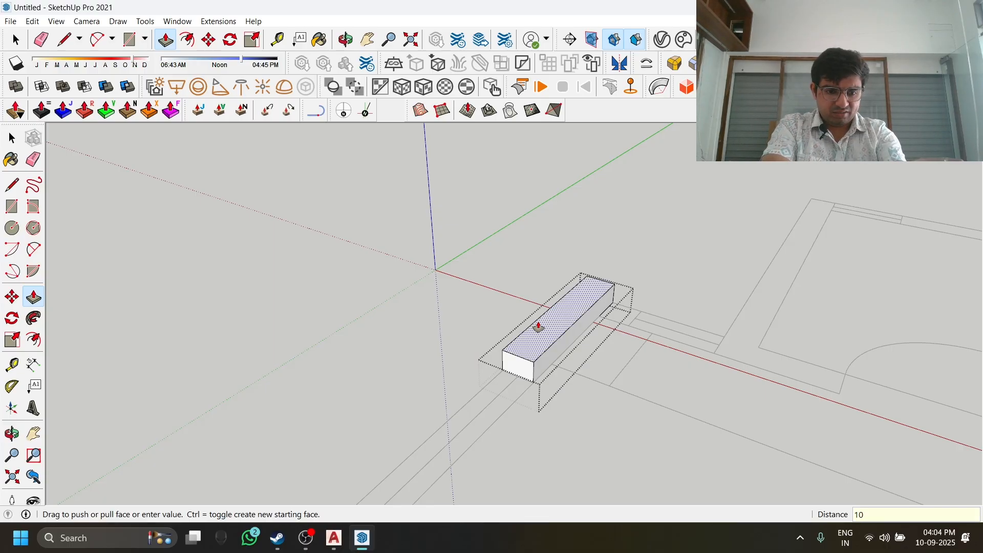
double_click(538, 327)
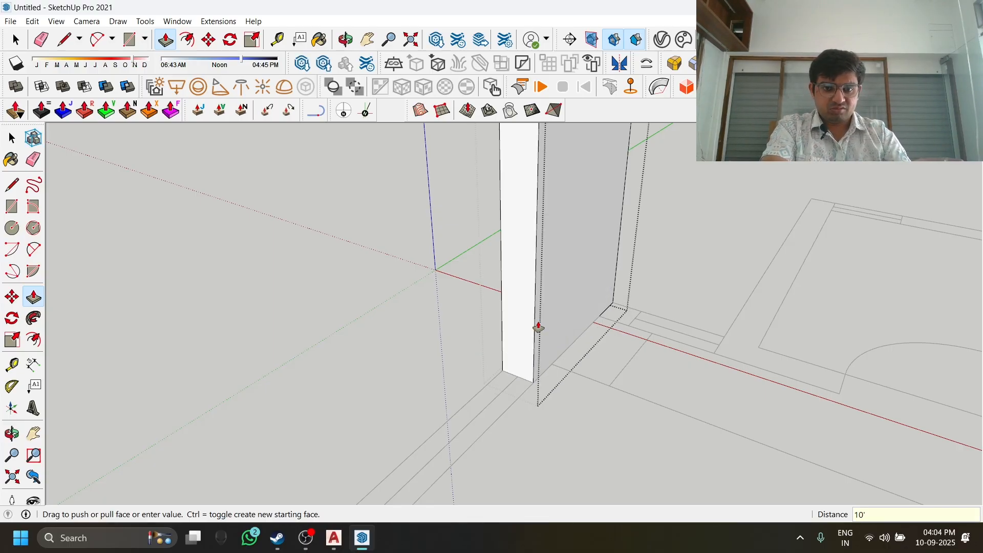
scroll(538, 326, down, 6)
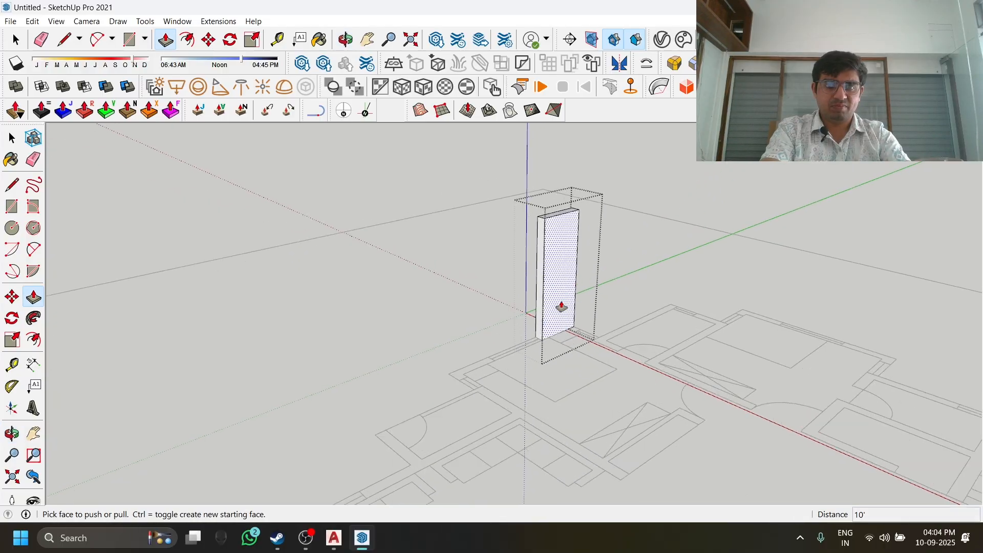
key(space)
scroll(555, 287, up, 8)
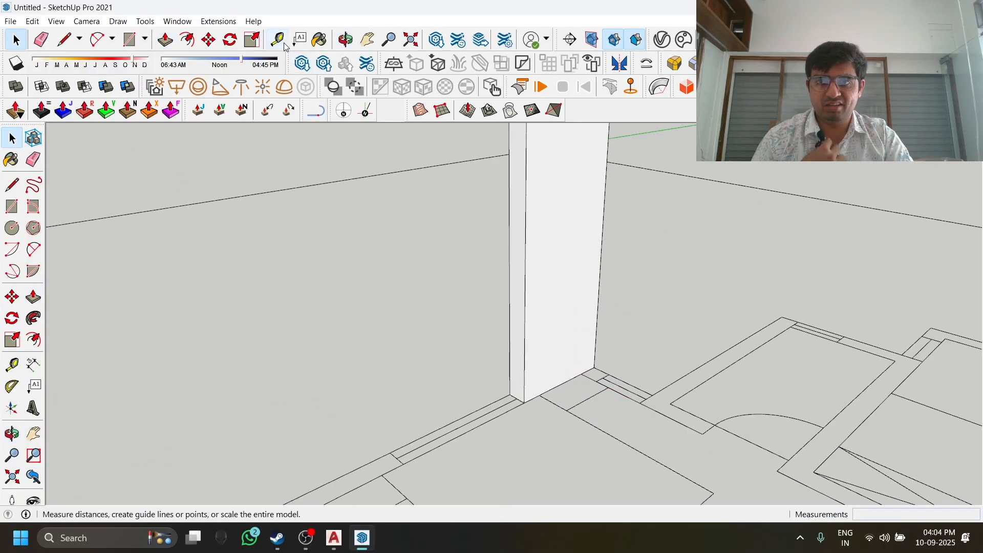
Measure the extruded wall's height along its vertical corner edge with the Tape Measure.
click(282, 43)
scroll(592, 274, down, 3)
scroll(589, 341, up, 1)
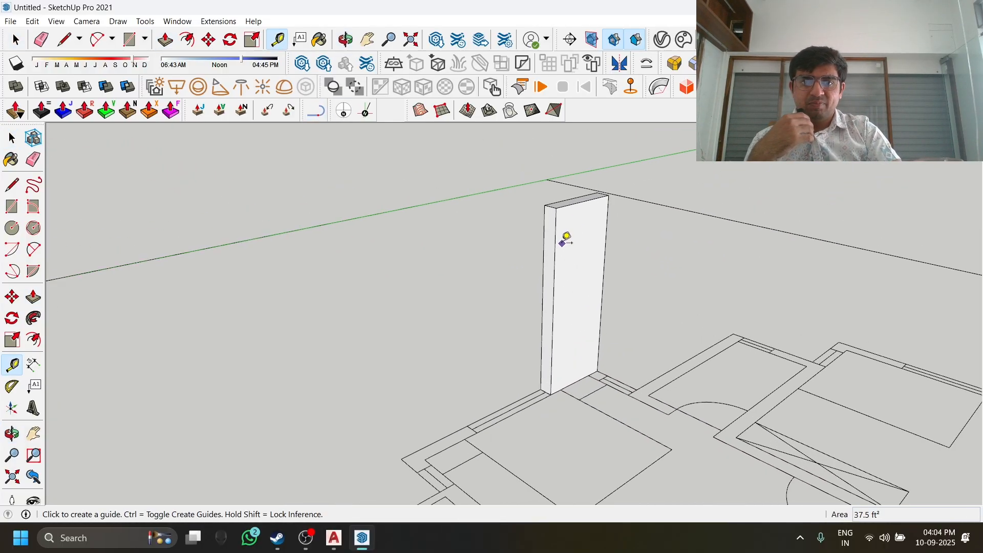
scroll(566, 241, up, 1)
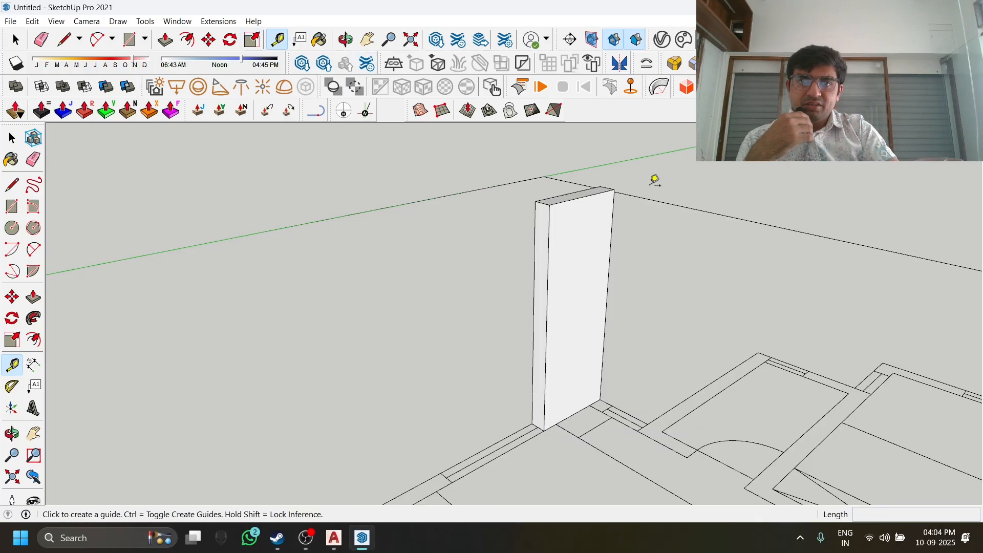
click(614, 189)
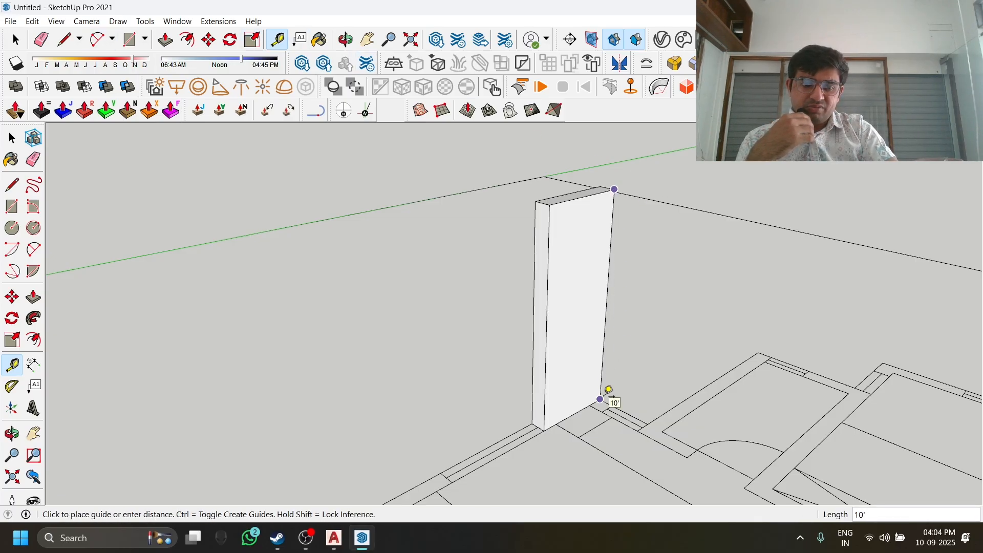
key(space)
scroll(602, 402, down, 3)
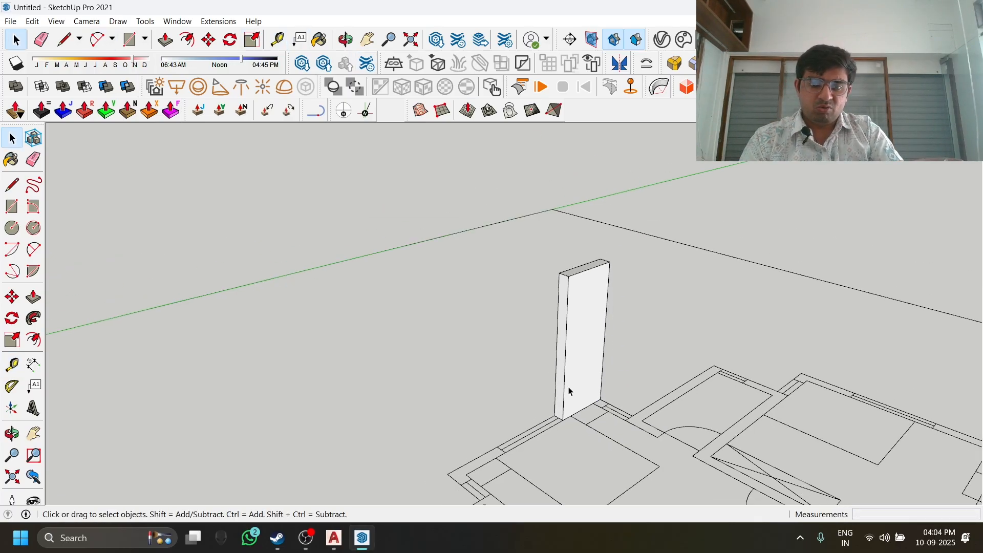
Open the extruded wall's group for editing.
middle_drag(568, 391, 577, 414)
scroll(577, 413, up, 4)
scroll(533, 370, up, 1)
click(545, 364)
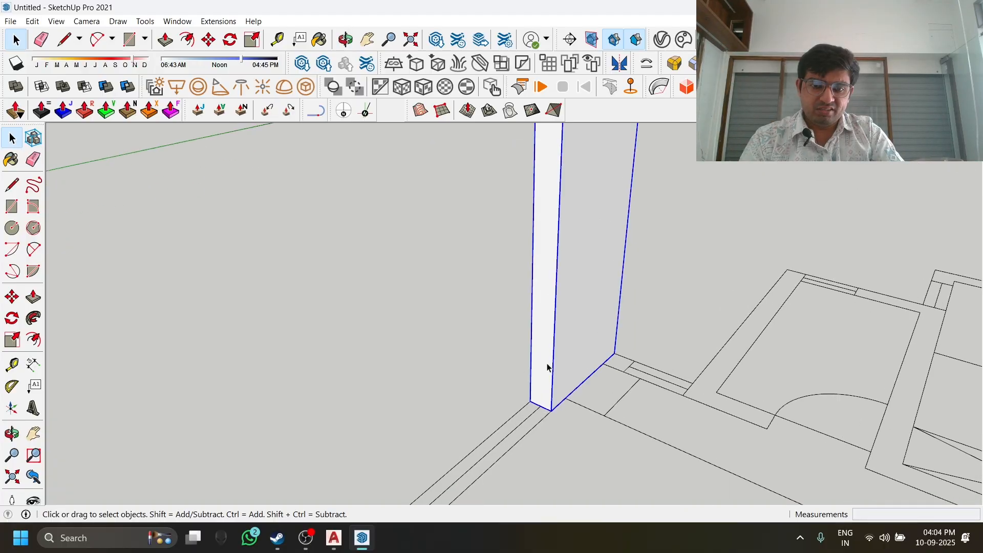
double_click(562, 331)
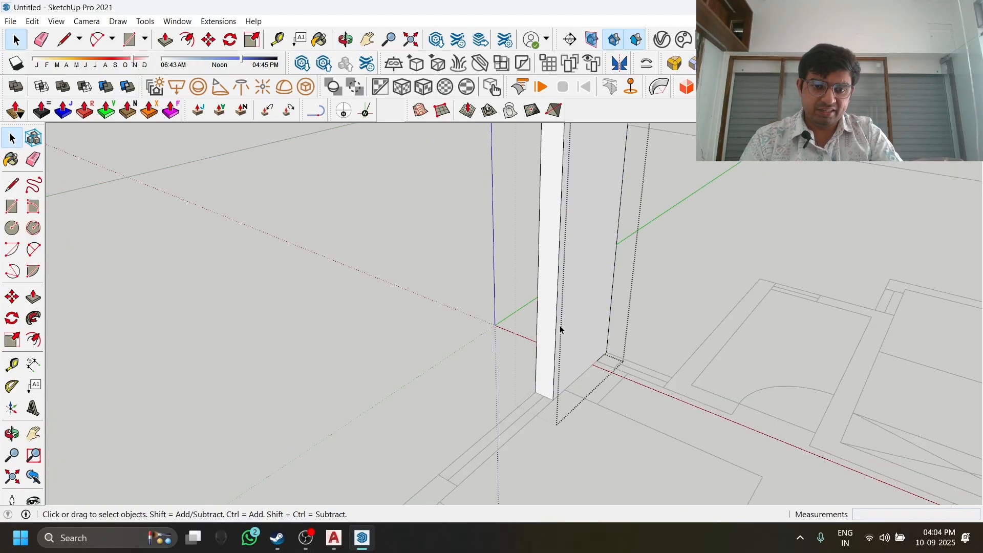
Try extending the wall's narrow end face 5' along the plan without a new starting face, and undo it.
key(p)
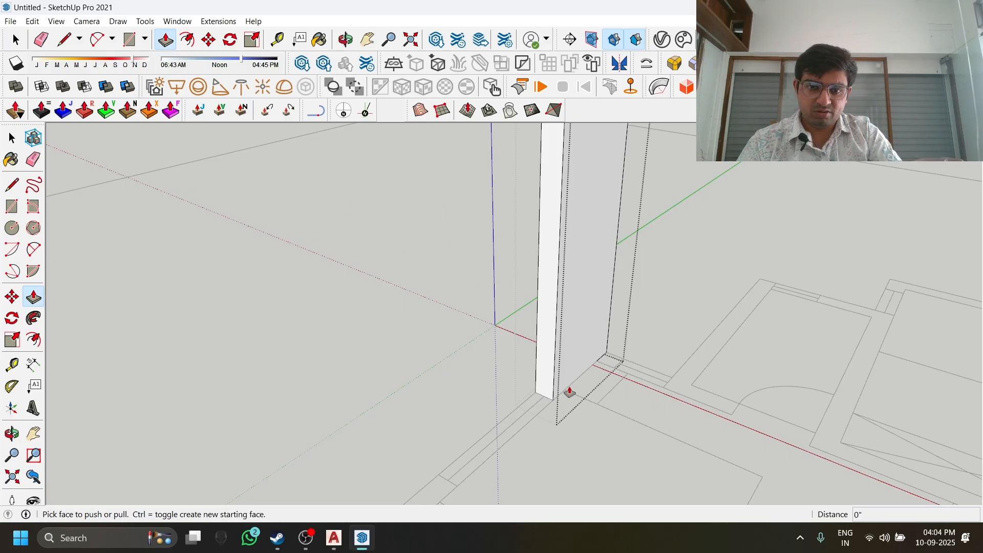
middle_drag(553, 402, 557, 325)
drag(558, 317, 416, 419)
middle_drag(562, 407, 534, 158)
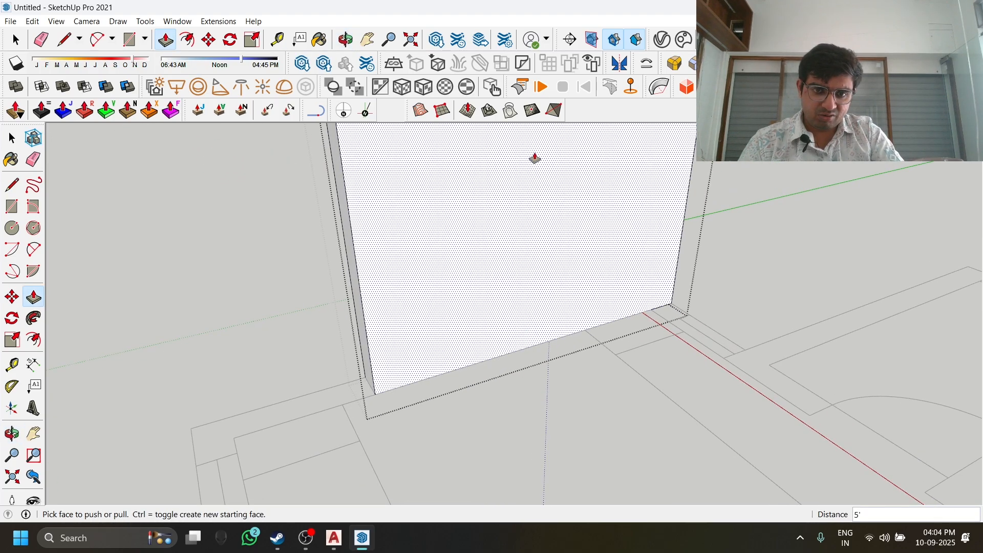
scroll(551, 270, down, 4)
shift+middle_drag(551, 270, 557, 327)
middle_drag(536, 127, 629, 229)
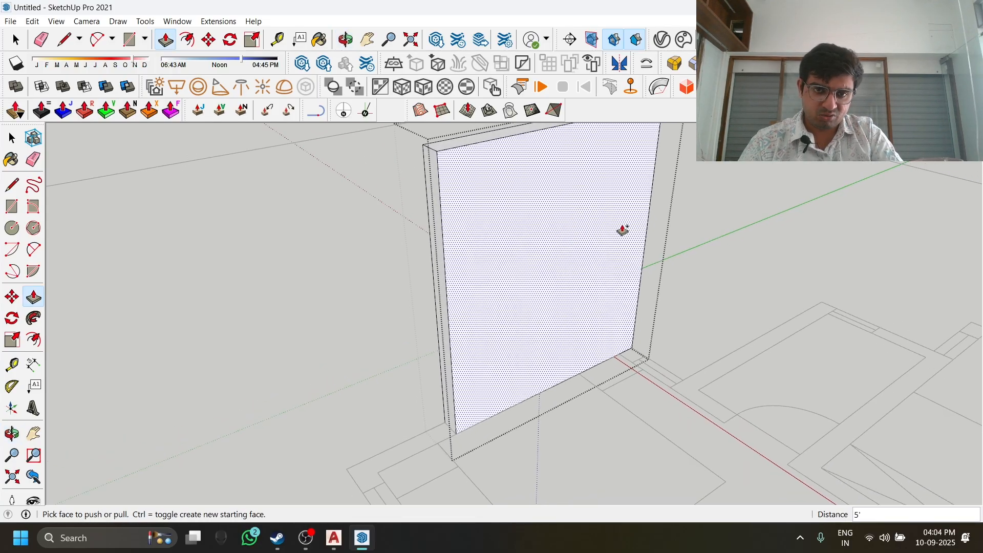
key(ctrl+z)
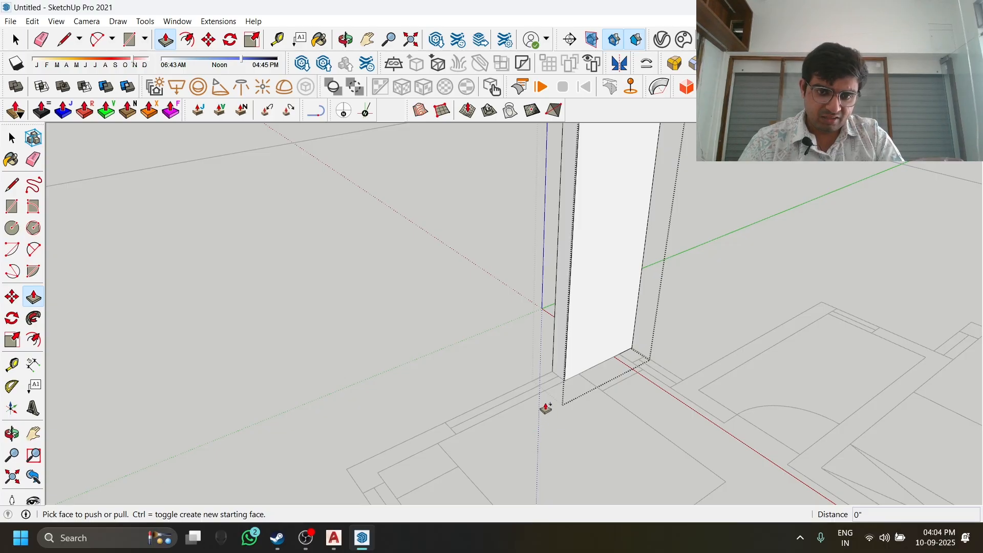
Extend the wall's end face 5' across the window segment of the plan as a separate section with Push/Pull.
drag(557, 369, 459, 437)
middle_drag(507, 449, 546, 244)
scroll(575, 241, up, 3)
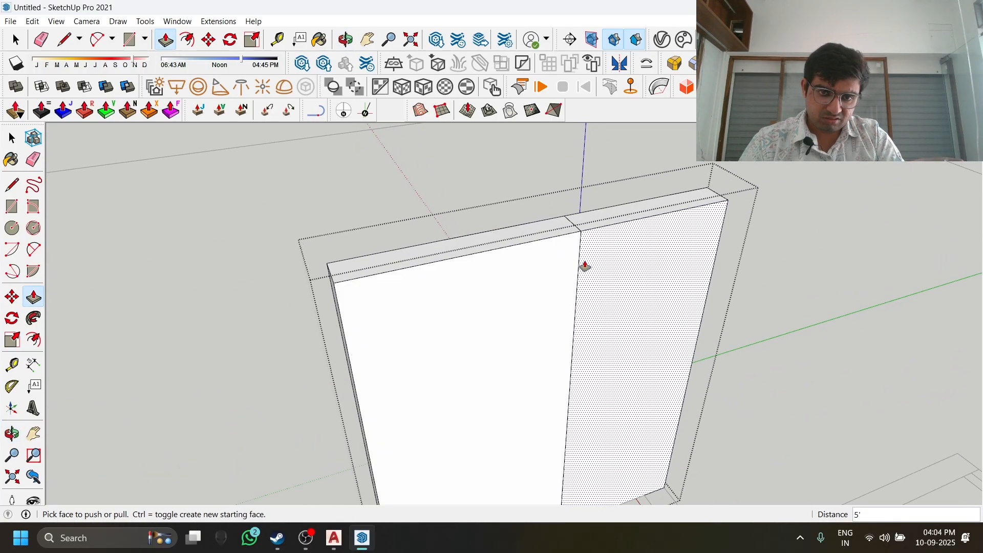
scroll(557, 332, down, 1)
middle_drag(556, 332, 625, 281)
key(space)
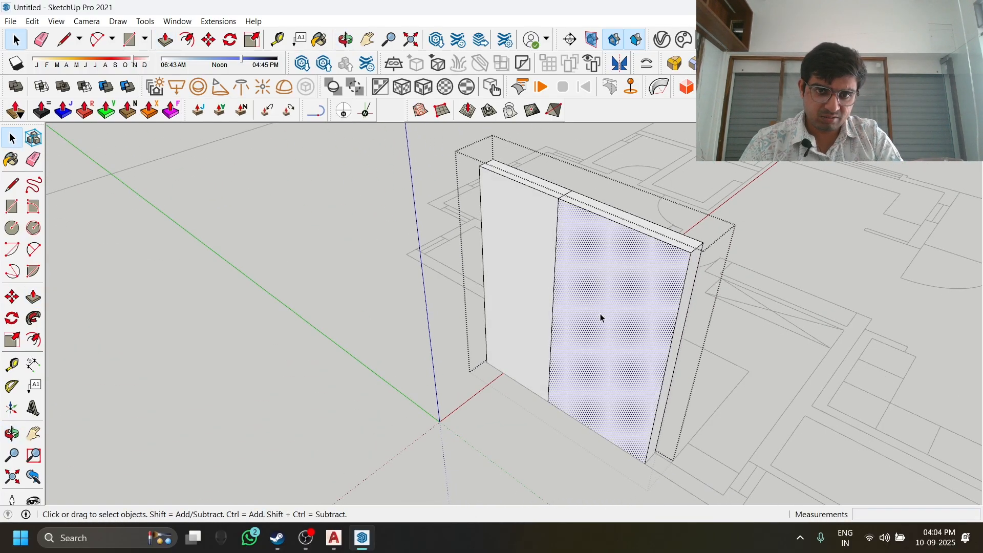
middle_drag(519, 209, 501, 300)
middle_drag(551, 376, 532, 350)
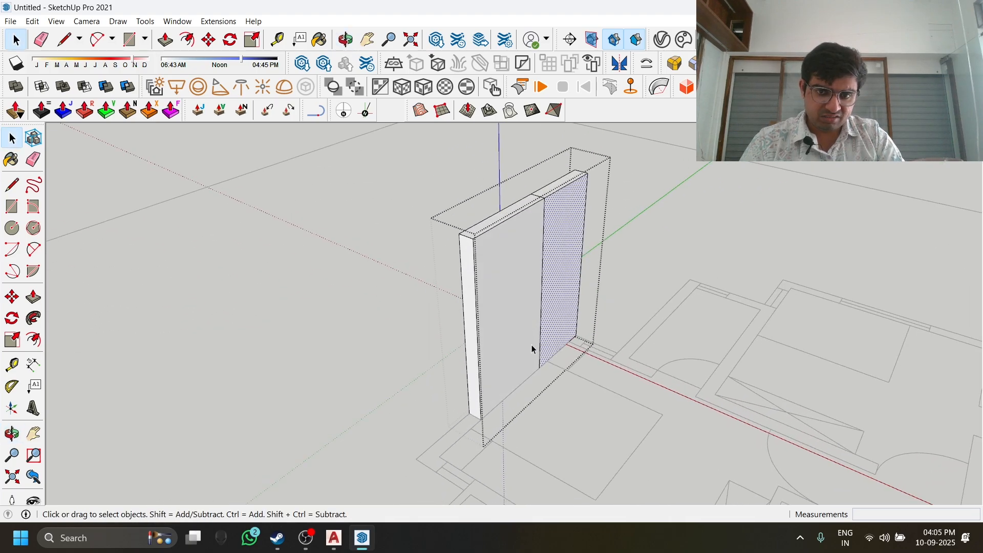
Clear the selected face and extend the wall end another 3' as a new section up to the plan's inner corner.
key(p)
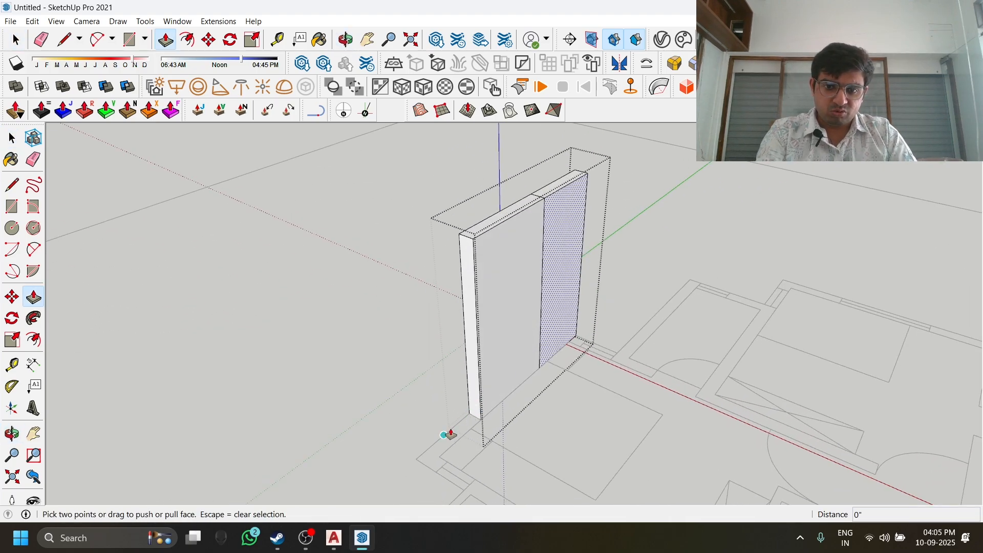
key(Escape)
key(space)
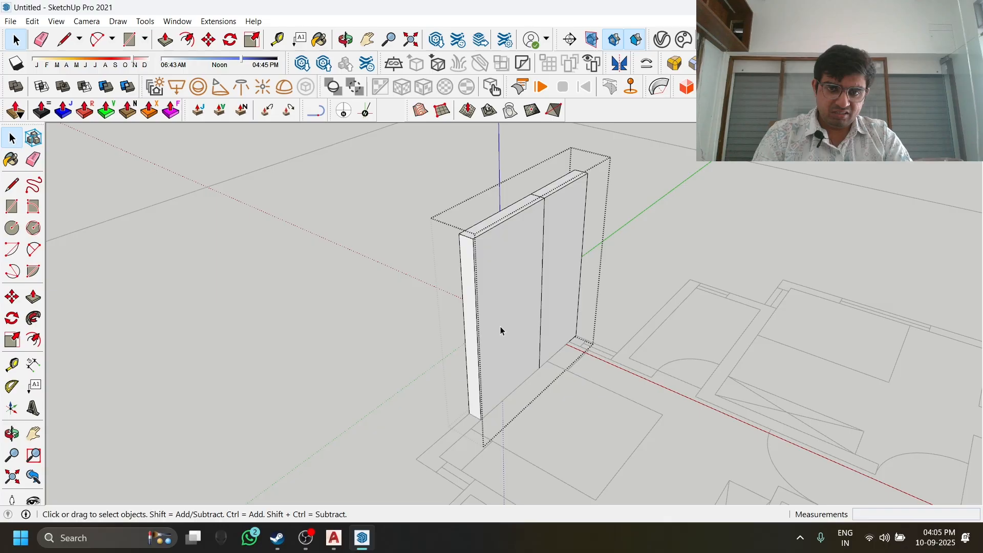
key(p)
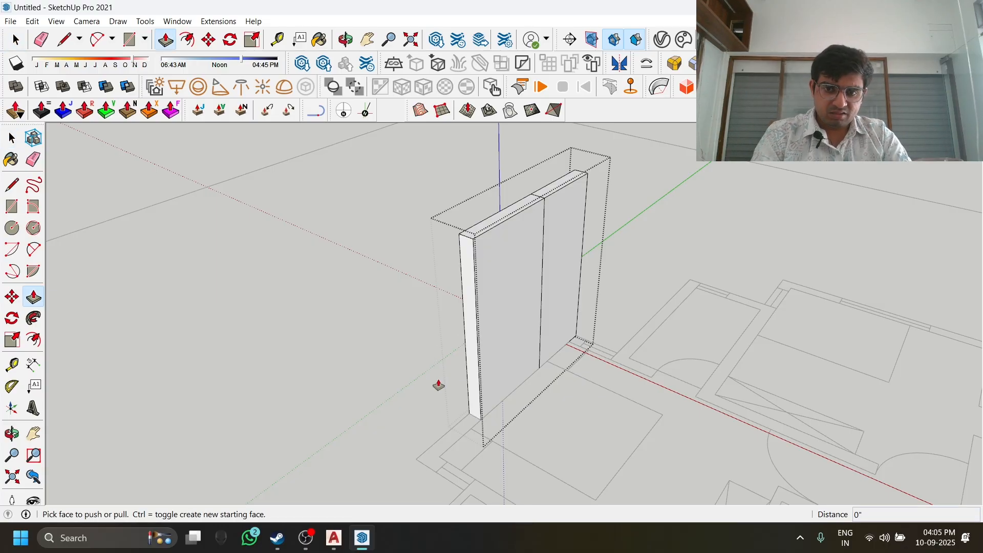
click(470, 419)
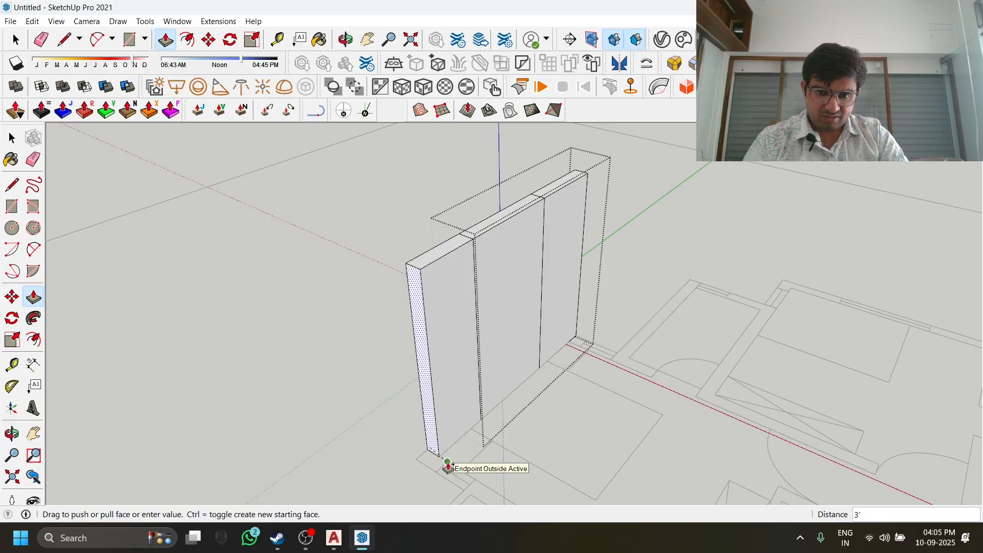
click(447, 463)
middle_drag(515, 440, 459, 284)
scroll(407, 444, up, 2)
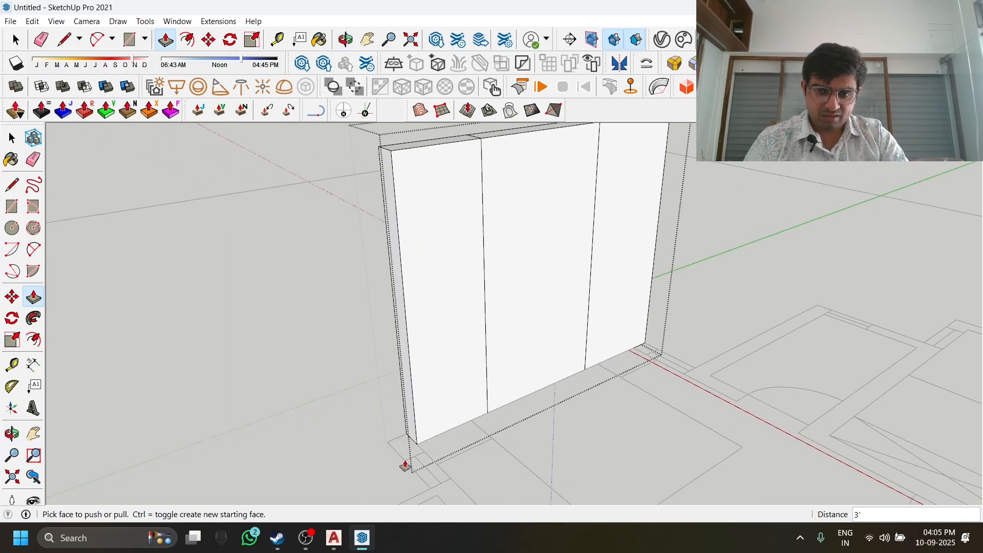
Extend the wall end a further 9" as a new section to the plan's outer corner.
shift+middle_drag(405, 465, 510, 415)
scroll(517, 394, up, 2)
click(513, 390)
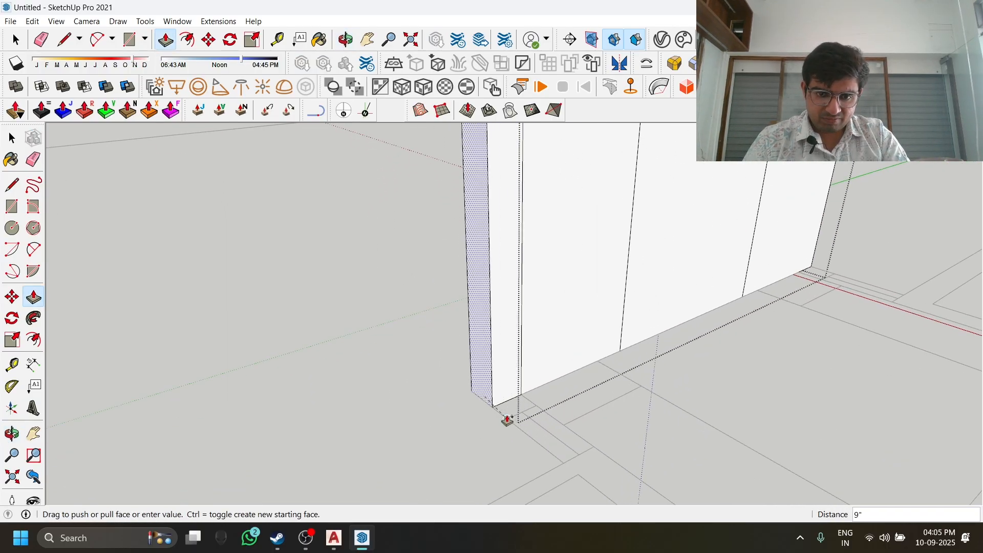
click(523, 410)
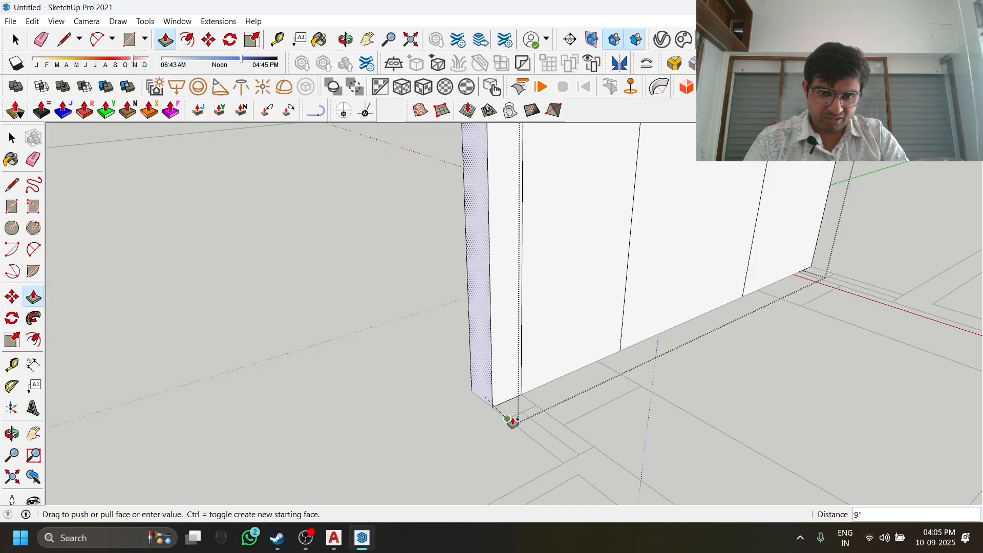
click(507, 419)
scroll(511, 445, down, 4)
middle_drag(563, 415, 434, 446)
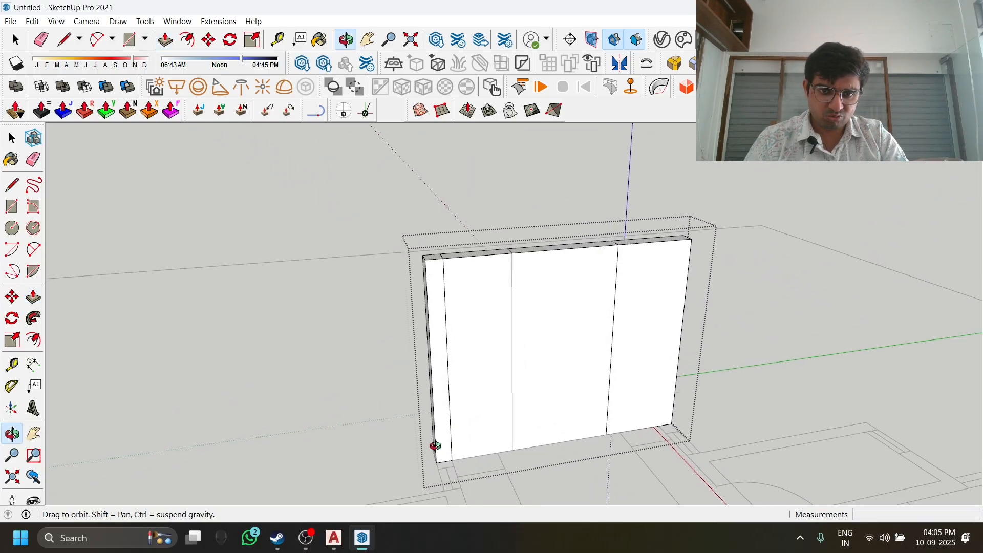
middle_drag(563, 318, 530, 387)
middle_drag(527, 325, 579, 351)
key(space)
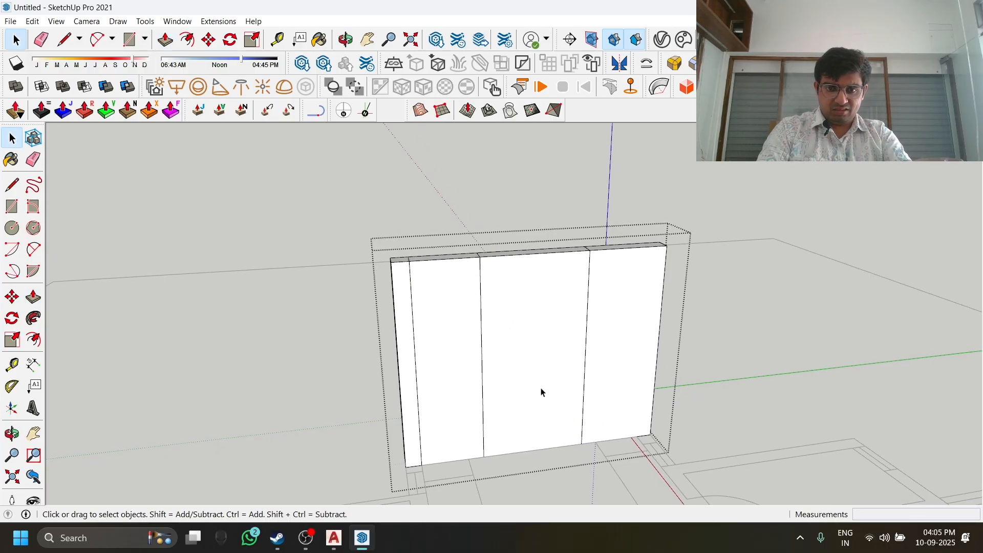
Push the top face of the wall's 5' window section down 7' to leave a sill wall.
middle_drag(541, 393, 635, 421)
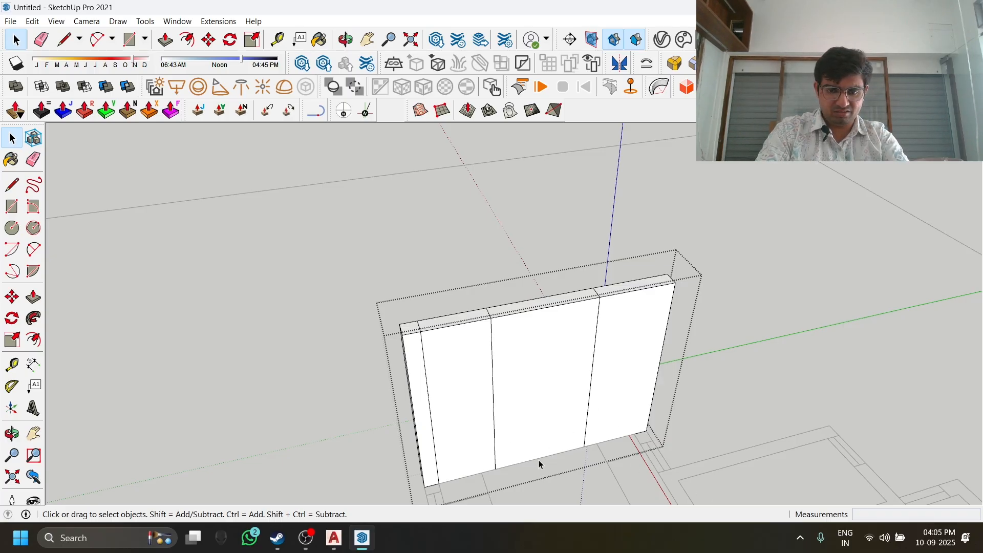
click(546, 442)
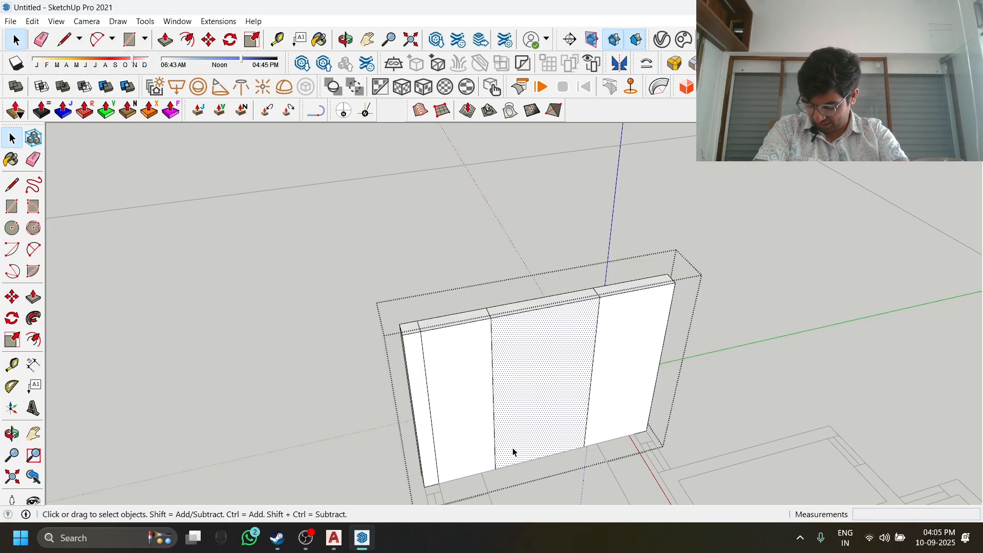
middle_drag(554, 420, 549, 356)
middle_drag(635, 479, 562, 272)
key(p)
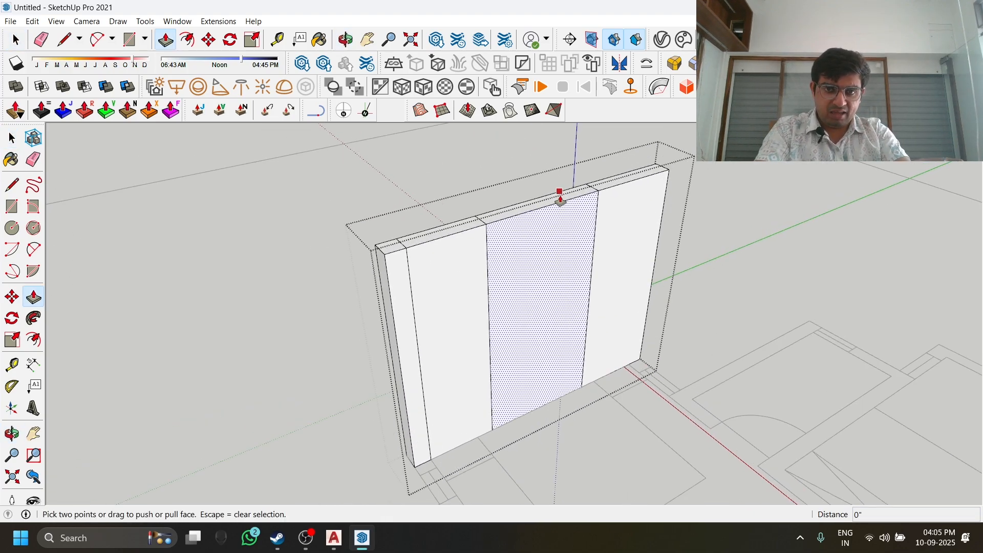
drag(566, 198, 567, 228)
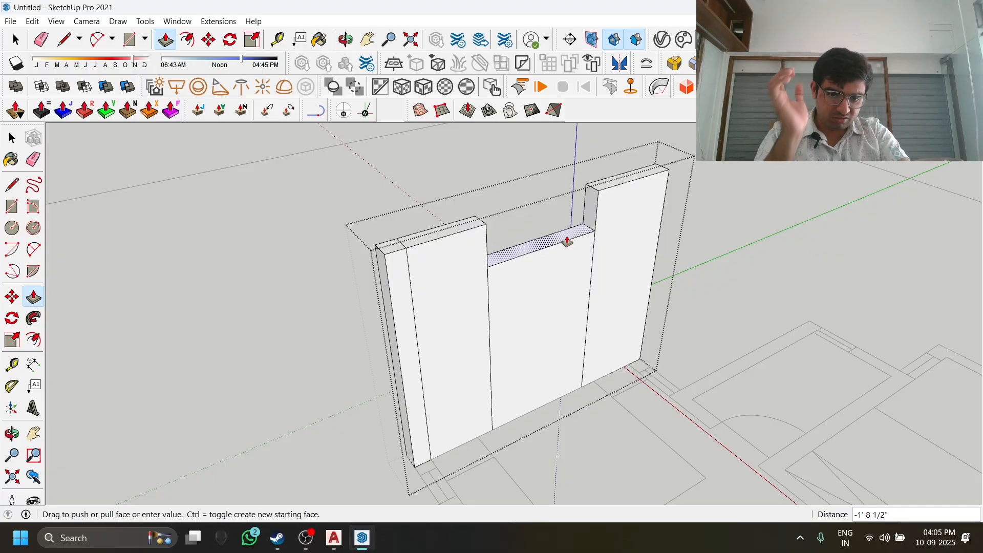
key(Return)
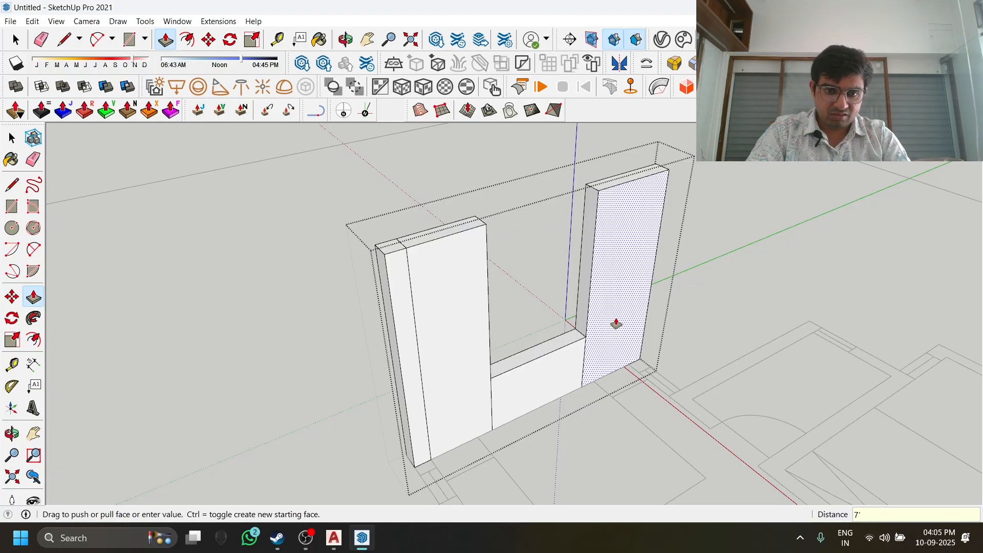
Measure the sill wall's height along its vertical edge with the Tape Measure.
scroll(548, 353, up, 3)
key(t)
click(593, 349)
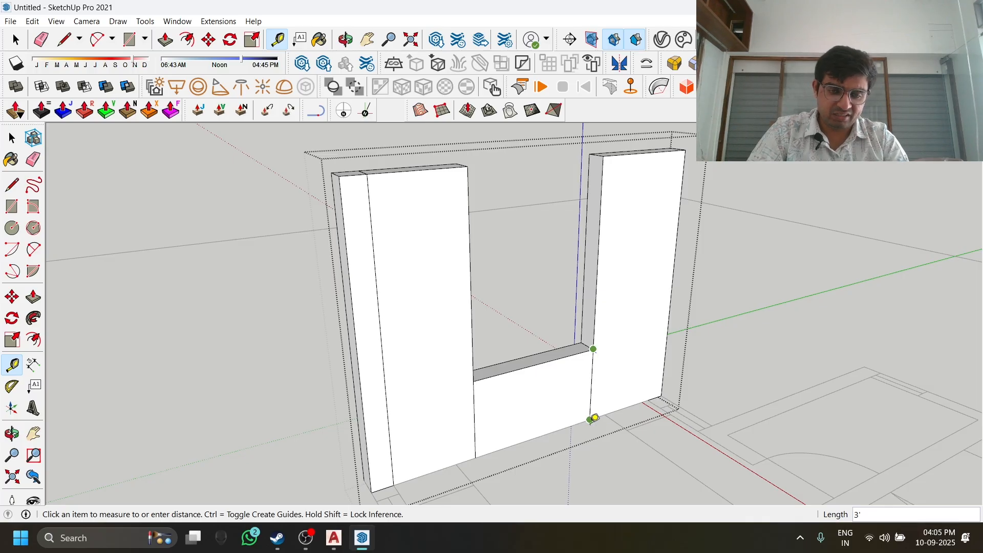
key(space)
middle_drag(595, 419, 507, 383)
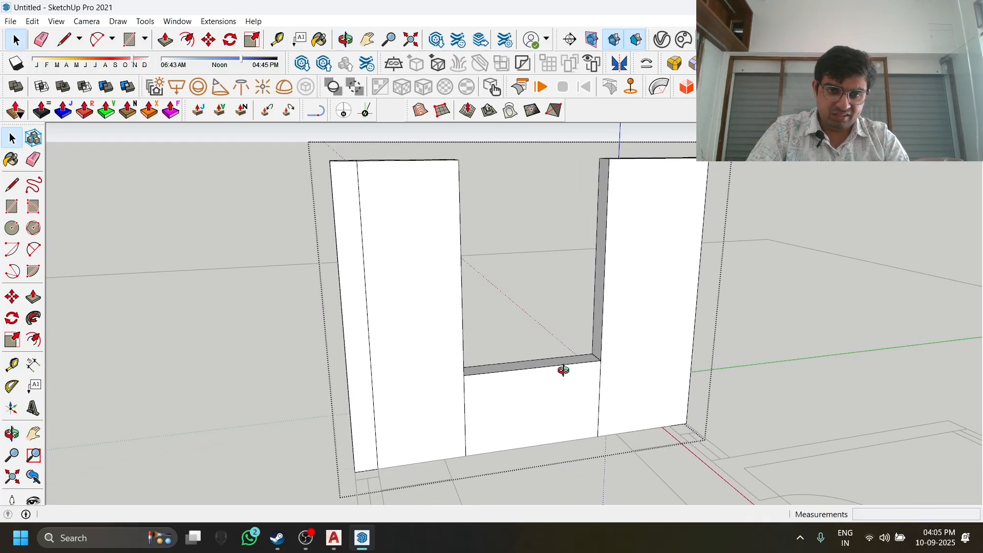
middle_drag(563, 370, 523, 440)
middle_drag(527, 364, 456, 296)
scroll(456, 296, down, 3)
shift+middle_drag(475, 366, 472, 327)
scroll(471, 362, up, 3)
key(m)
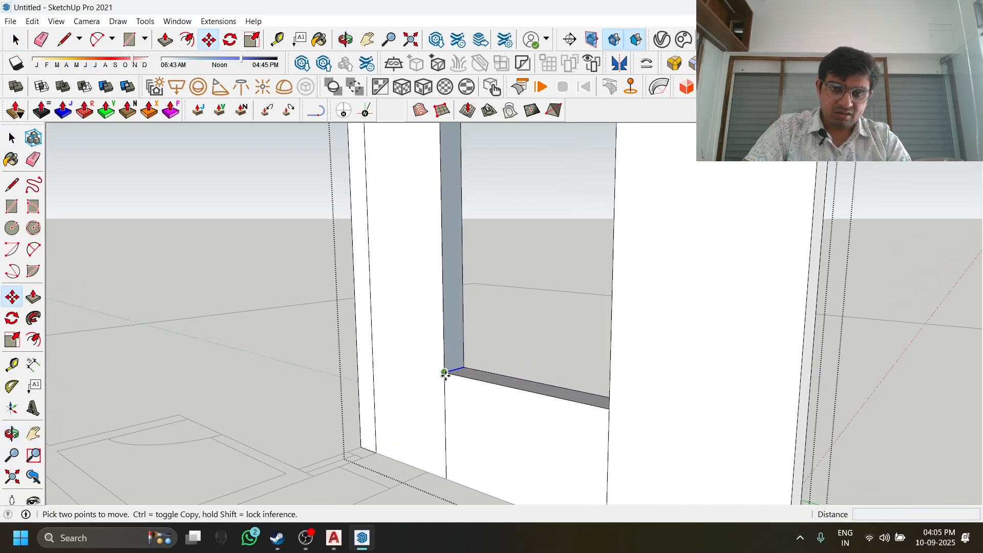
key(ctrl)
click(445, 372)
key(space)
Extrude the sill's top face 4' upward as a new section for the window height.
scroll(452, 380, down, 2)
key(p)
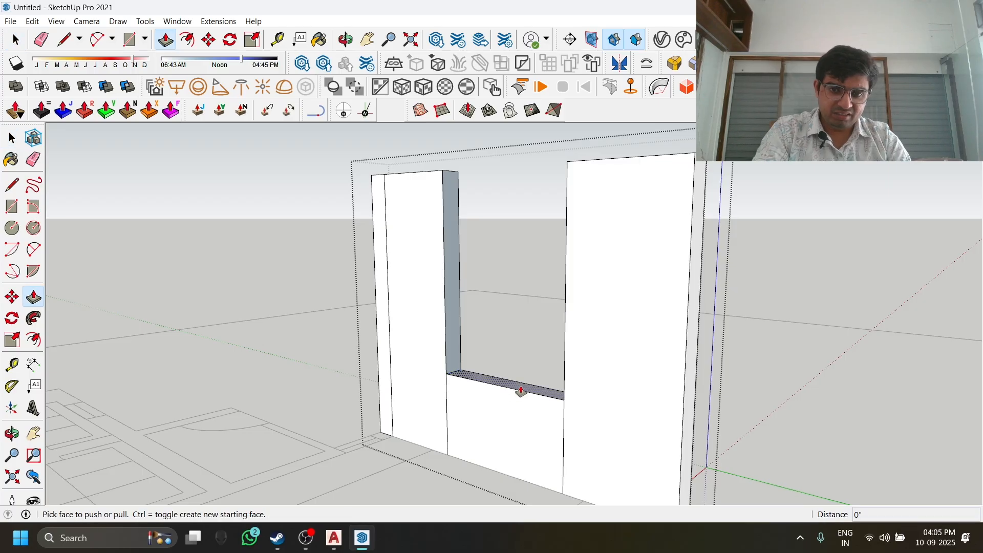
click(520, 388)
key(ctrl)
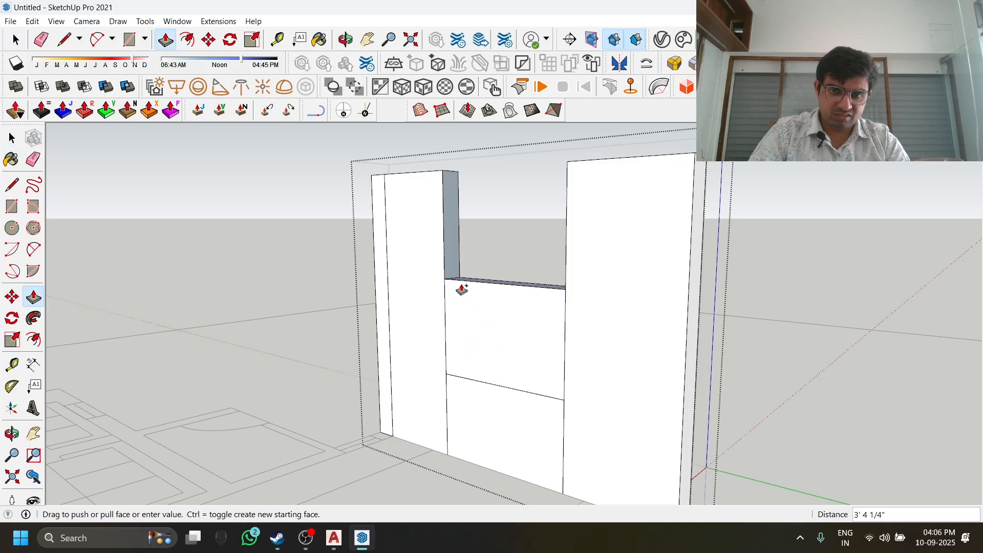
key(Return)
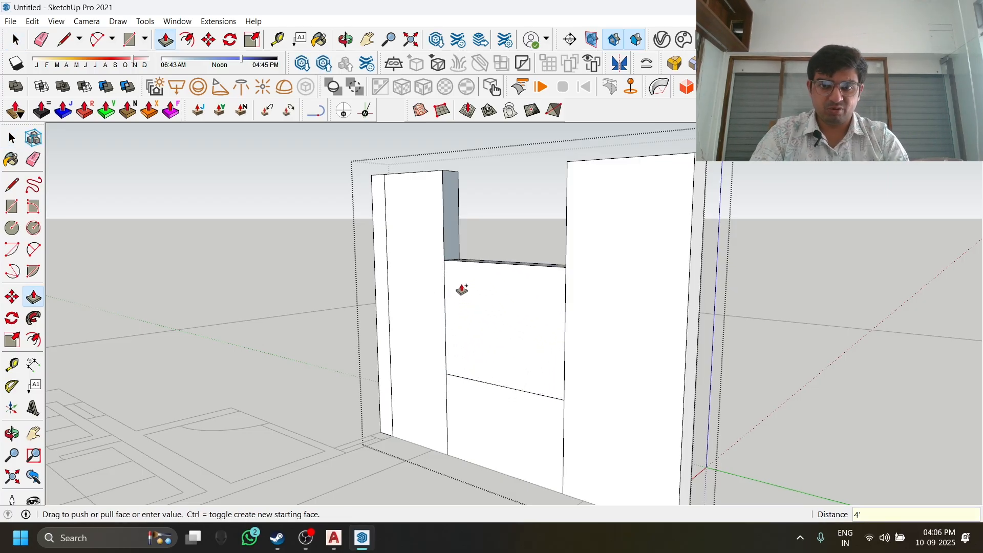
Measure the height from the wall's base to the top of the window section with the Tape Measure.
key(t)
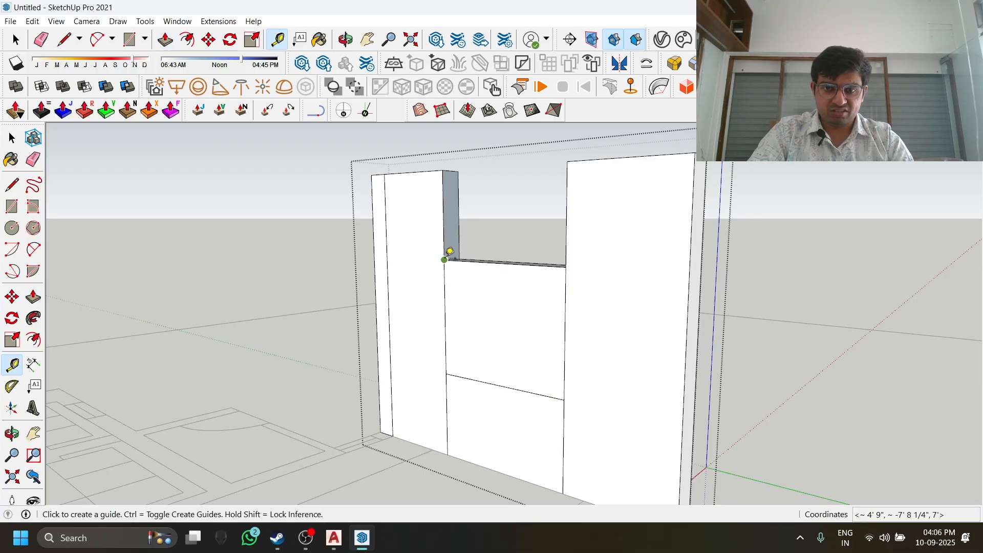
click(444, 260)
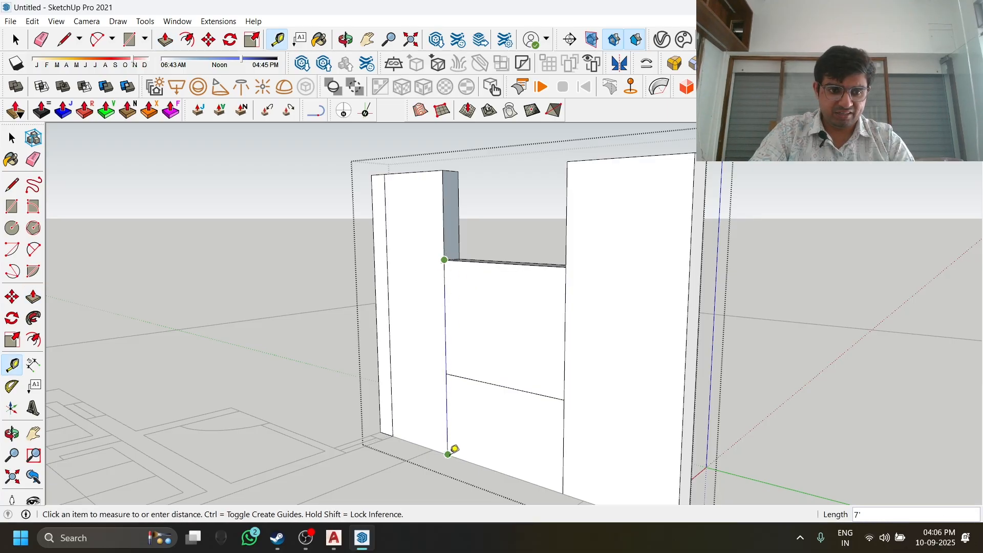
key(space)
Extrude the window section's top face upward as a new lintel section, level with the top of the wall.
middle_drag(507, 309, 499, 393)
key(p)
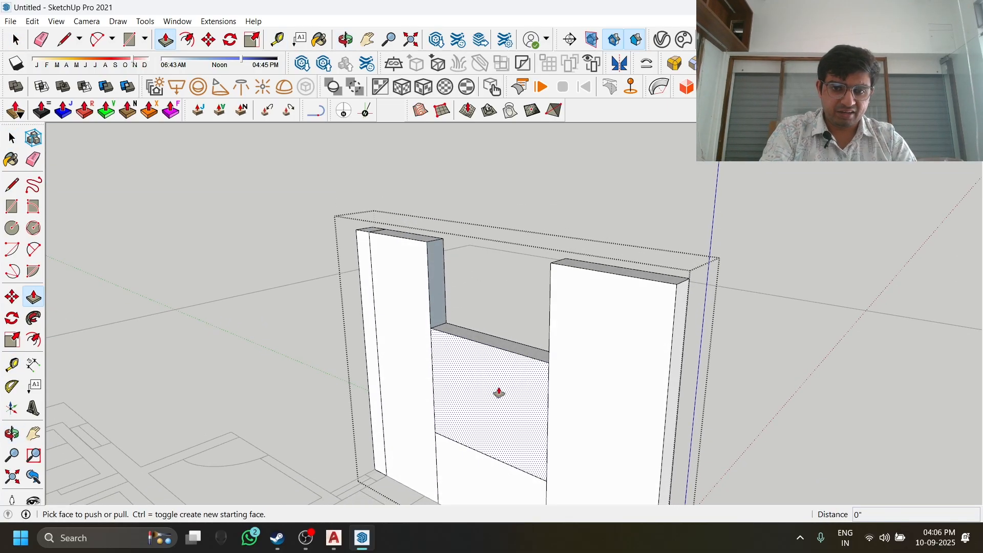
click(501, 344)
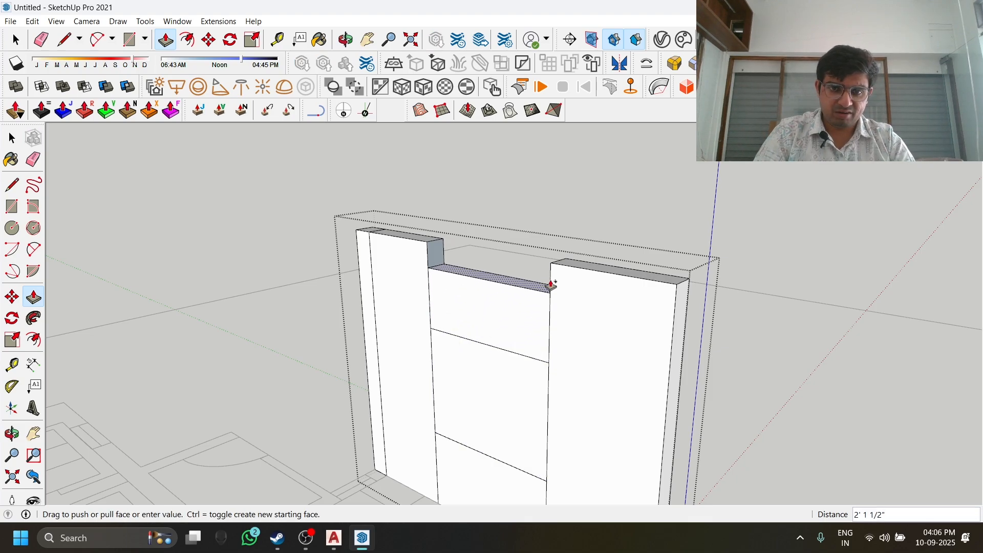
click(555, 271)
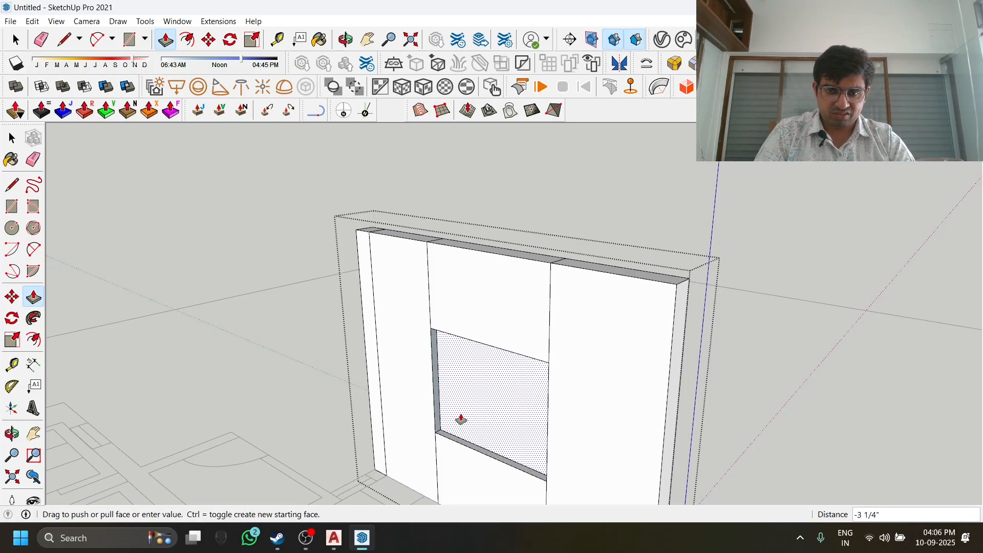
Push the window section's face back through the wall thickness to cut the window opening, and close the wall group.
click(480, 409)
key(ctrl+z)
click(451, 448)
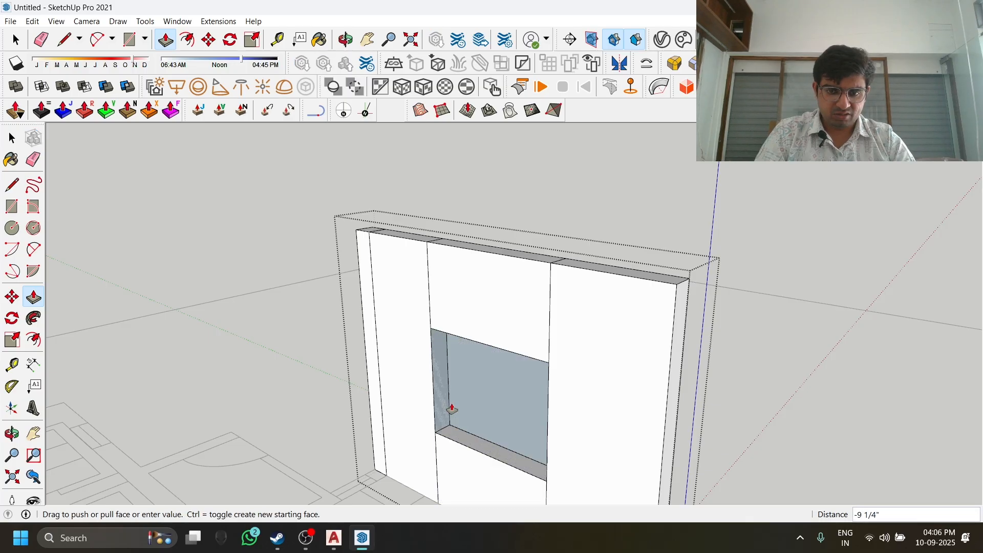
click(450, 377)
middle_drag(450, 377, 569, 374)
scroll(441, 329, up, 3)
scroll(441, 330, down, 3)
scroll(457, 384, up, 4)
scroll(457, 388, down, 4)
middle_drag(314, 277, 498, 444)
key(space)
click(492, 402)
scroll(492, 432, down, 2)
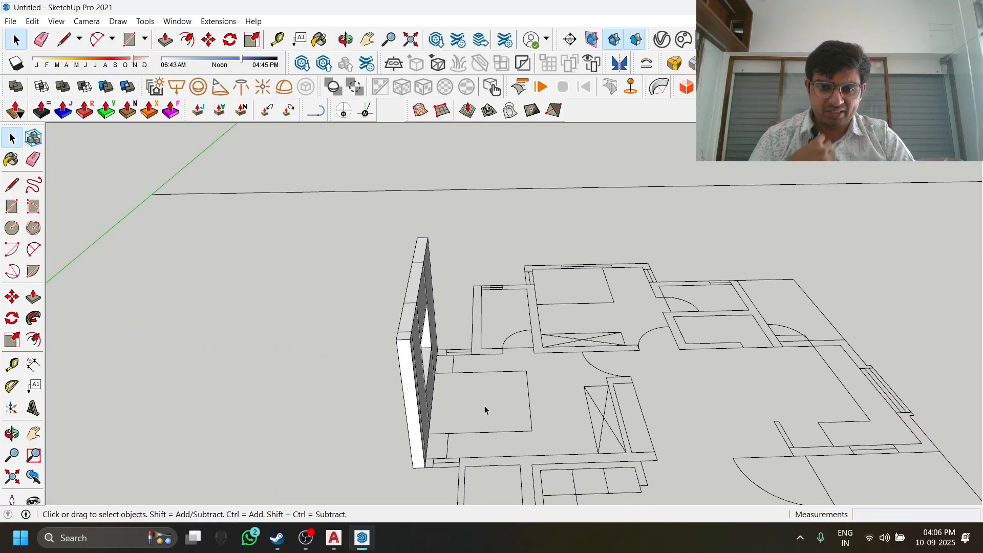
Reopen the wall group and extrude the inner corner strip along the side wall as new sections, including 1' 8" and 4 1/2" lengths.
middle_drag(431, 390, 399, 325)
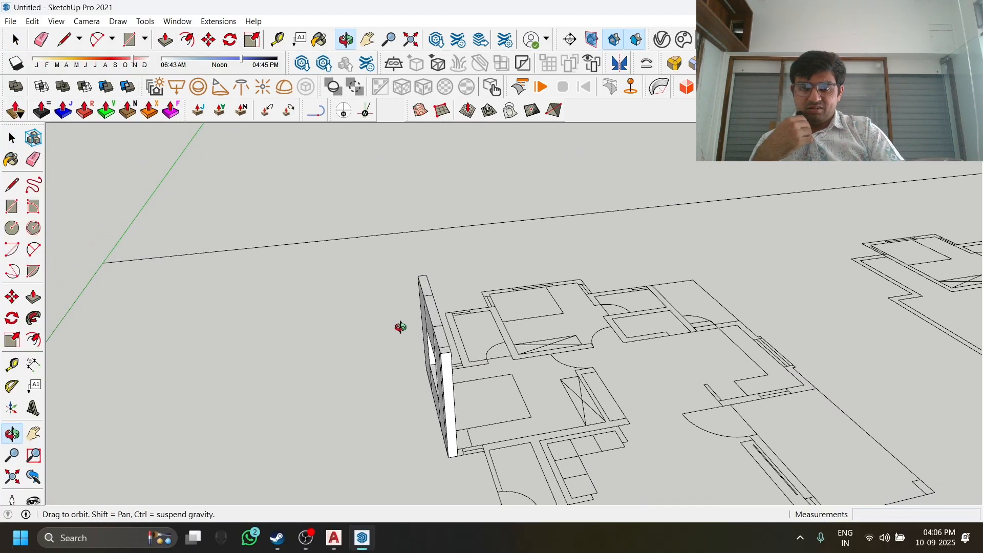
scroll(450, 459, up, 2)
click(450, 459)
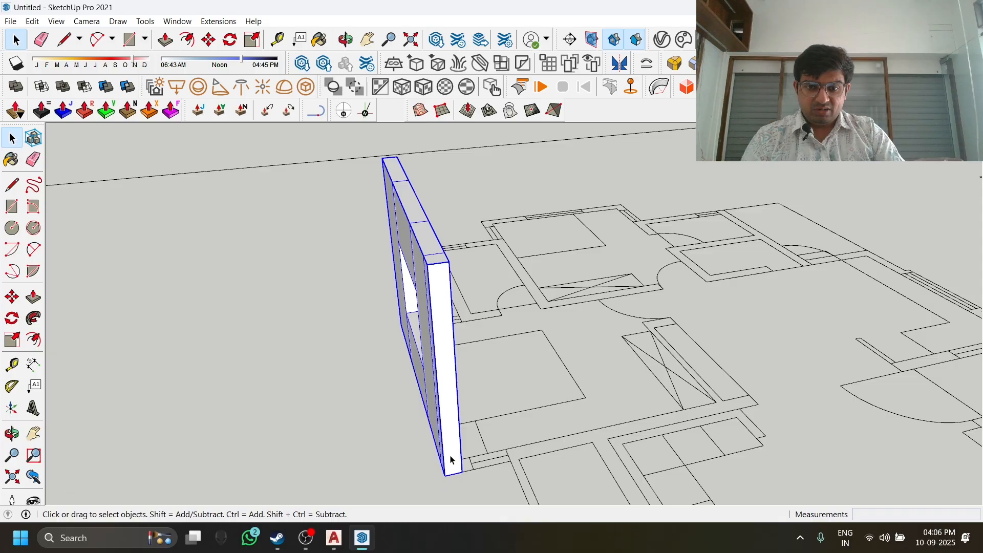
middle_drag(450, 461, 395, 406)
scroll(358, 389, up, 3)
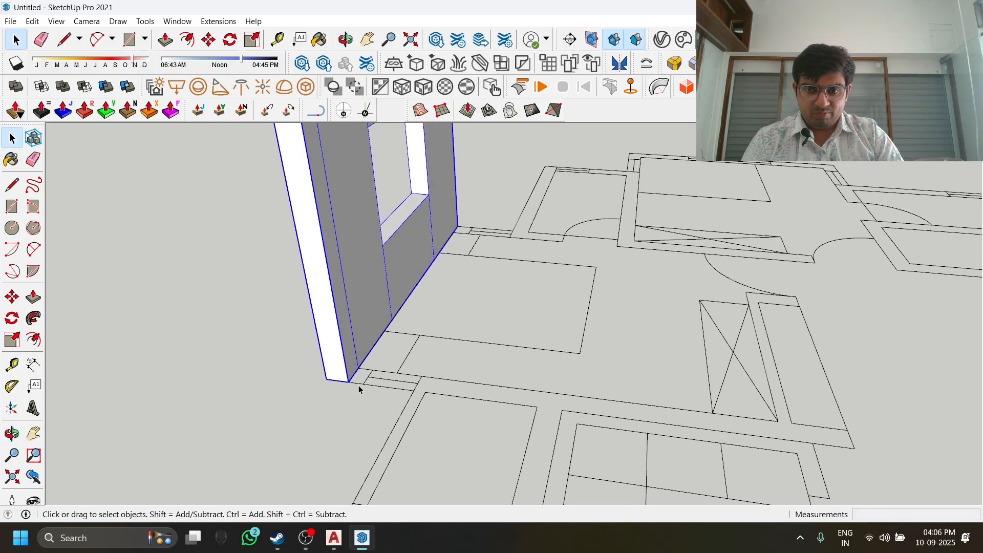
key(p)
middle_drag(351, 363, 346, 374)
click(332, 349)
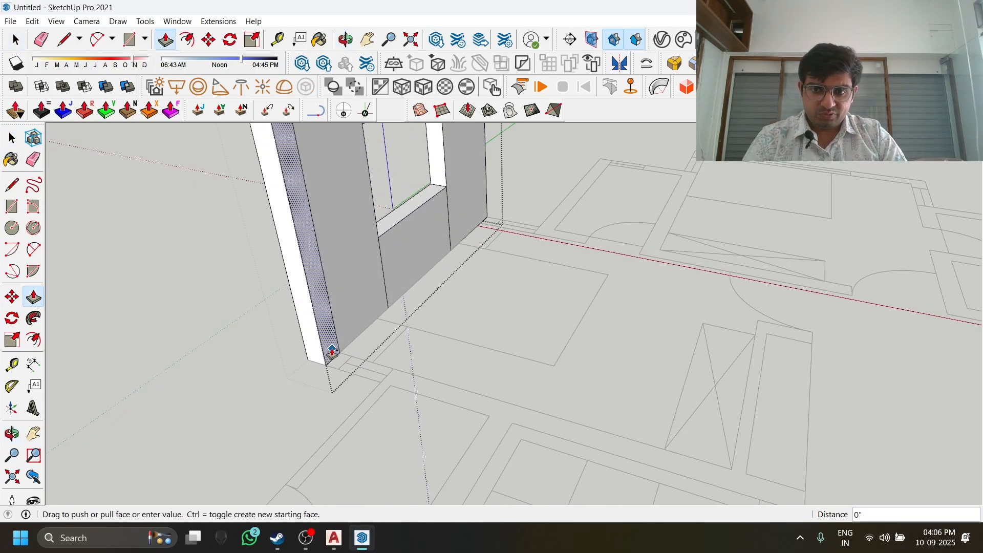
click(338, 382)
click(344, 354)
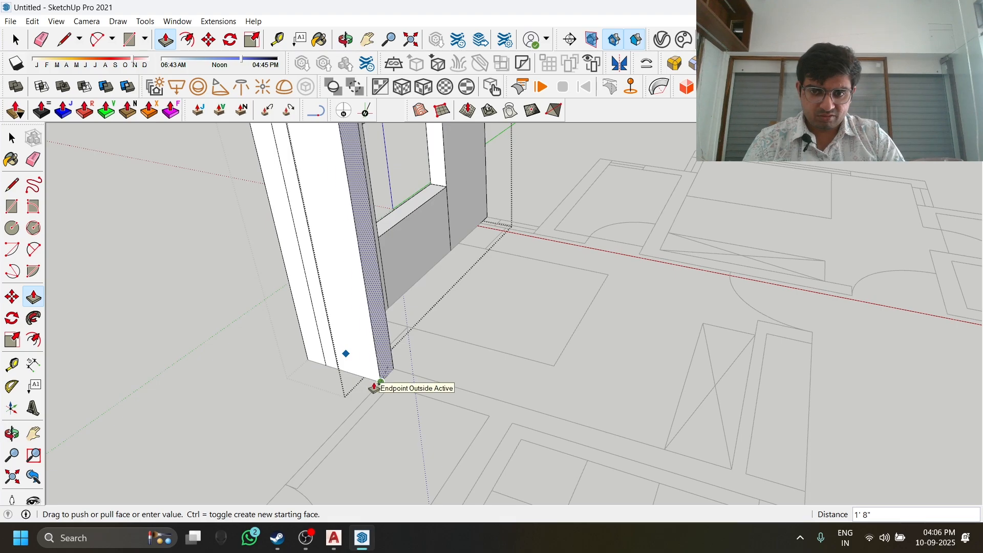
click(377, 384)
click(385, 359)
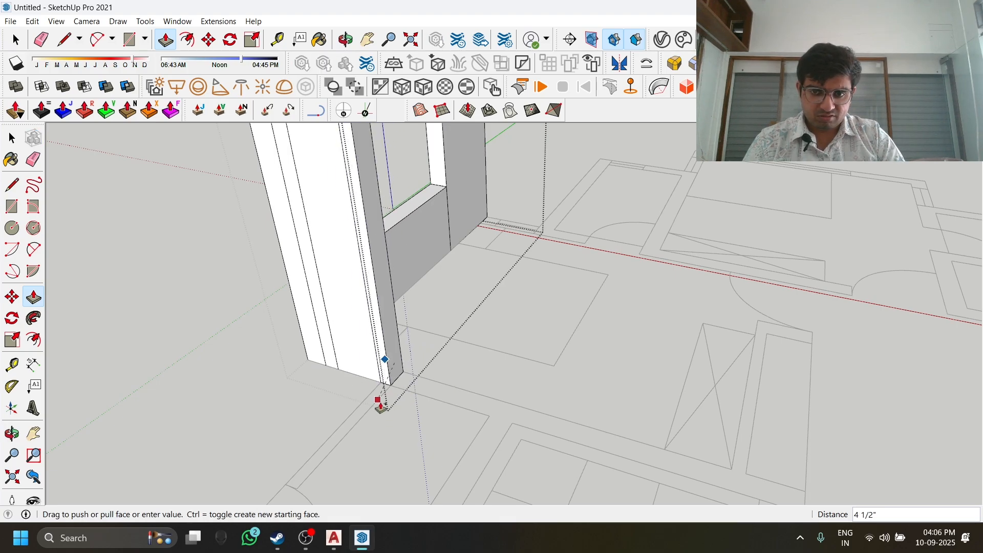
click(380, 406)
Extend the side wall by 3' 6" and 4 1/2", then on to the room's far corner with a wall-thick end section.
click(476, 430)
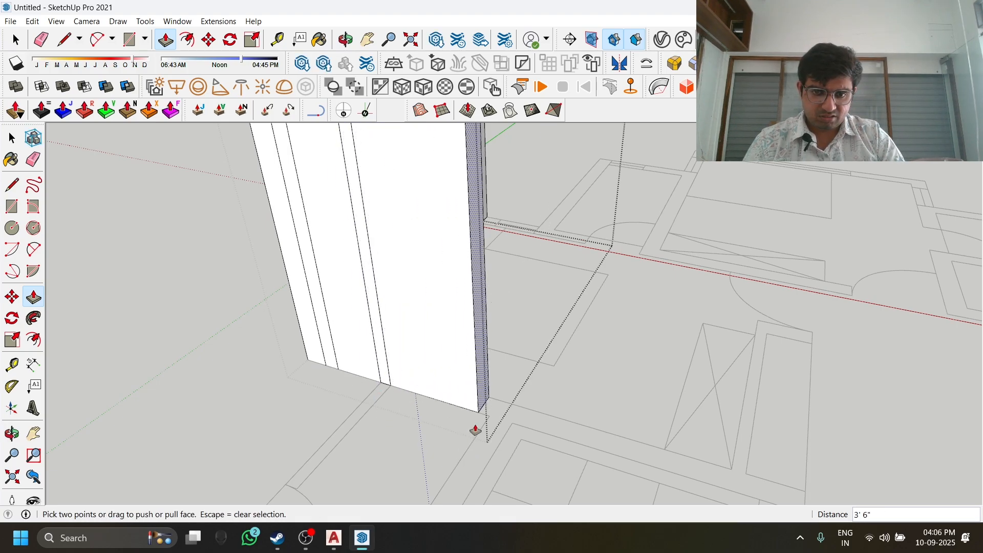
click(487, 407)
click(480, 414)
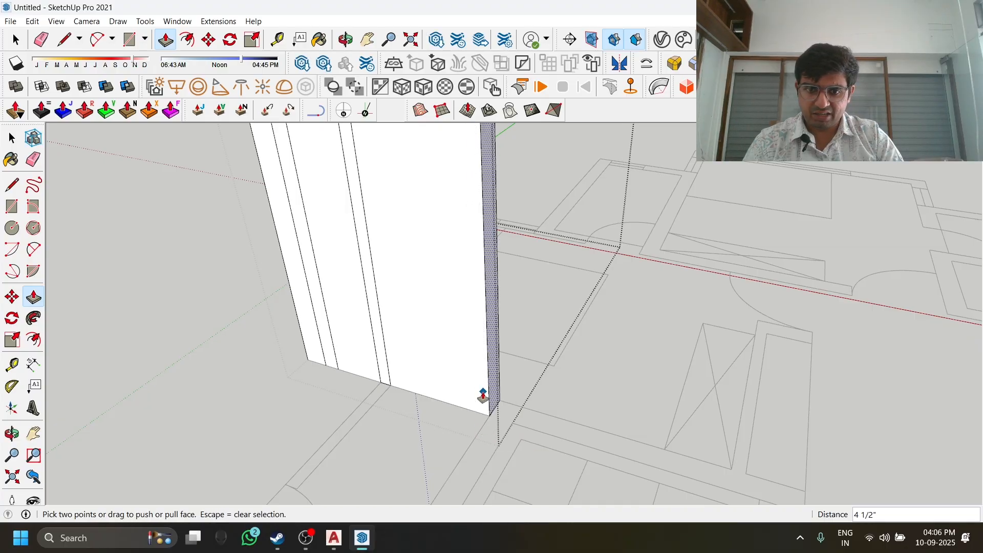
middle_drag(520, 409, 372, 308)
click(372, 308)
mouse_move(360, 386)
middle_down()
mouse_move(362, 287)
mouse_move(340, 388)
middle_up()
click(361, 353)
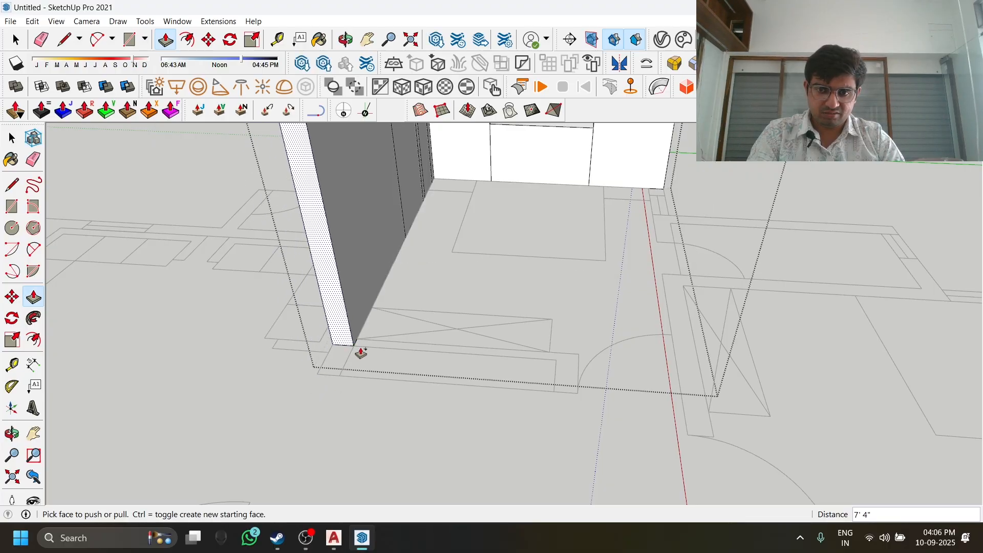
click(351, 342)
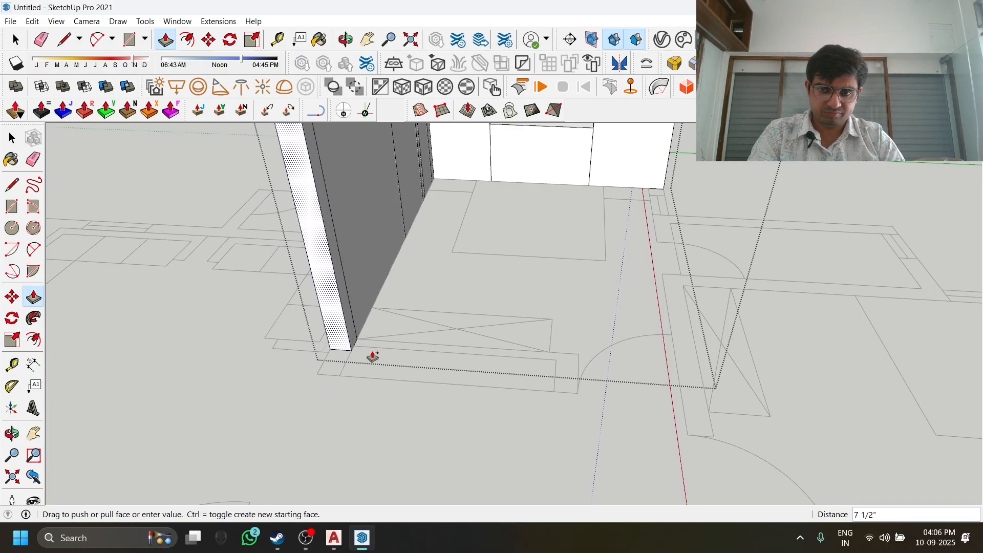
click(360, 342)
Extrude the corner section sideways along the far wall and return its 9" end section outward, following the plan.
click(356, 339)
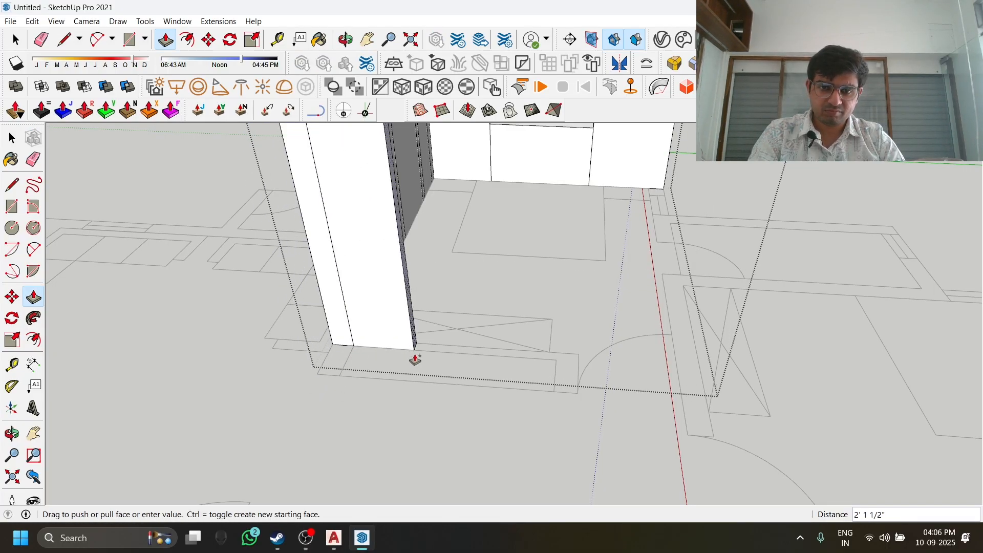
click(554, 376)
shift+middle_drag(629, 399, 428, 333)
click(415, 345)
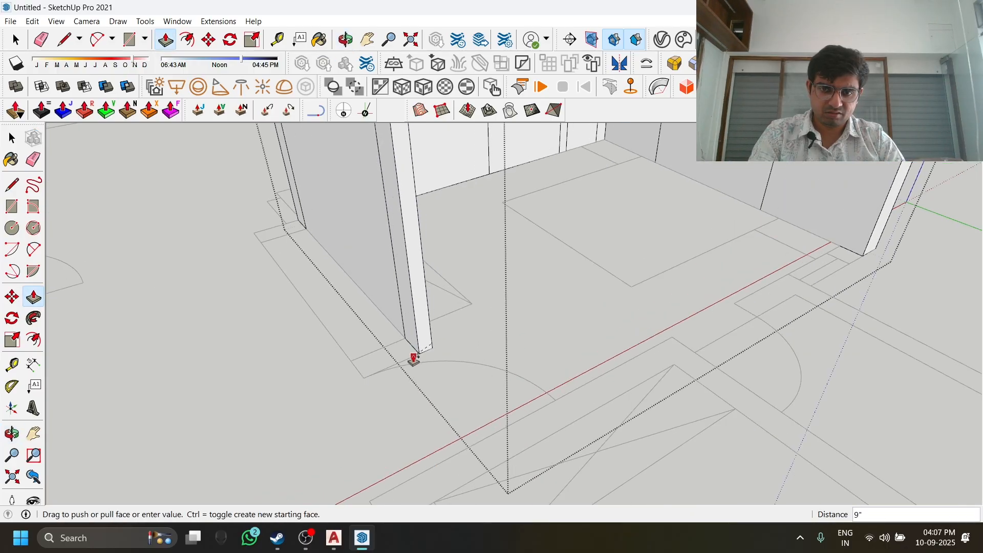
click(414, 348)
click(414, 348)
click(401, 393)
Extrude a corner section at the window wall's opposite end and pull its inner strip 9" toward the second side wall.
middle_drag(401, 393, 636, 316)
click(646, 296)
click(608, 297)
key(ctrl)
click(626, 282)
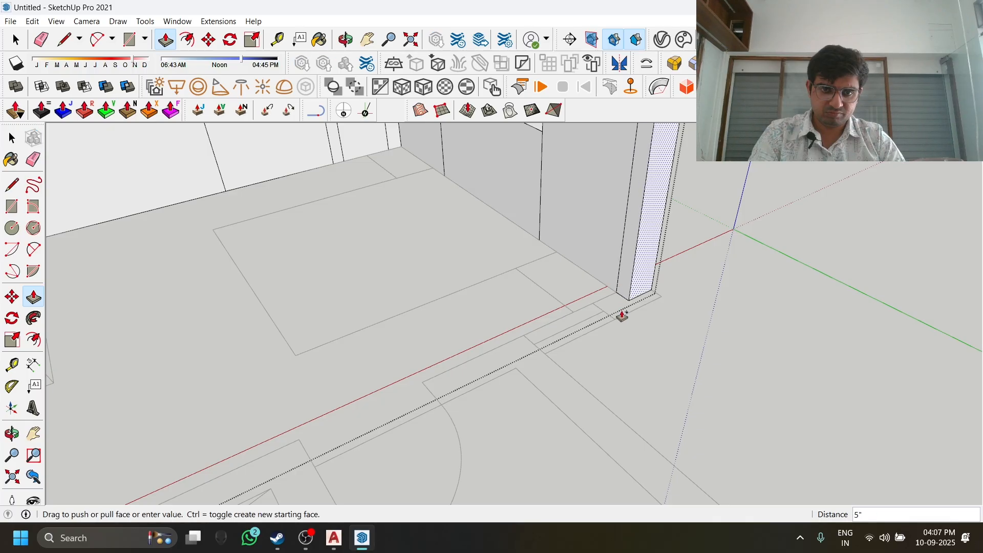
click(623, 316)
click(626, 309)
click(613, 319)
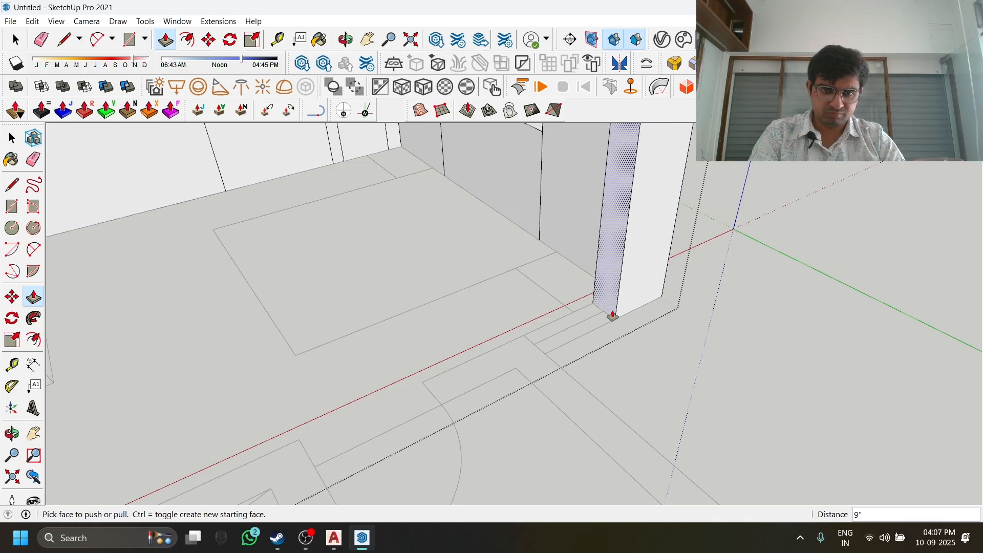
Extend the second side wall along the plan in new sections, including one 9" long and one about 1' 10" long.
click(613, 314)
click(544, 355)
click(544, 355)
click(532, 388)
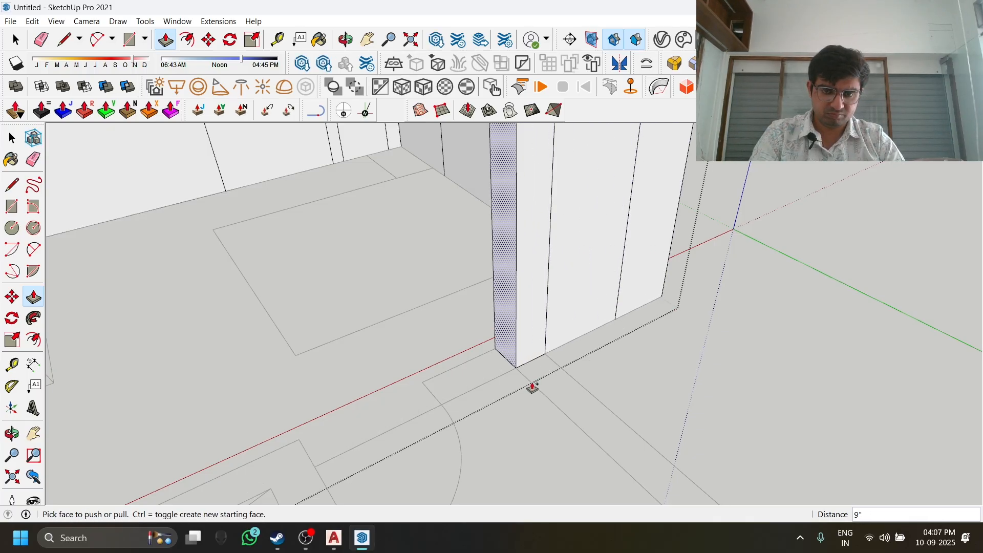
click(510, 363)
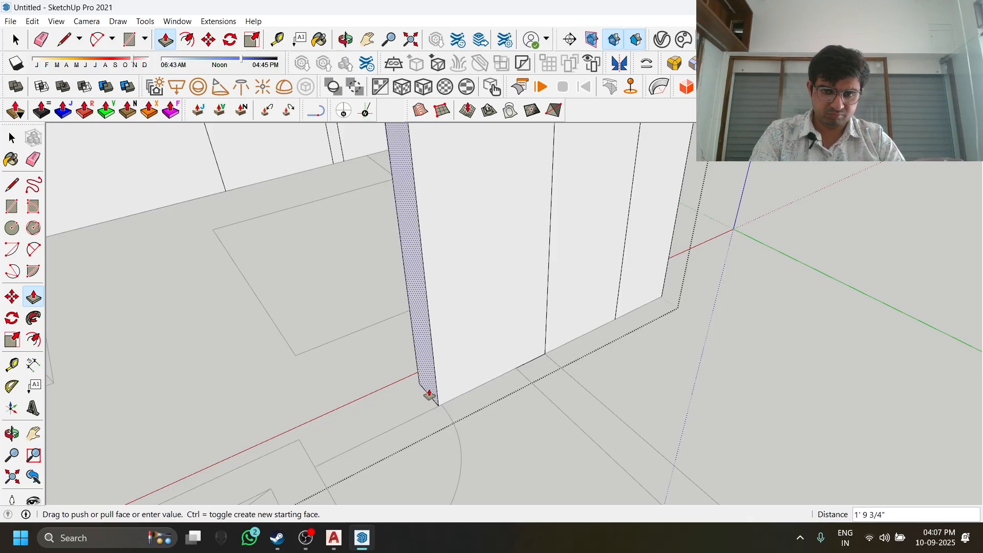
click(432, 397)
Extend the second side wall up to the room's doorway, finishing with an 8' 6" section.
middle_drag(432, 398, 489, 368)
click(461, 408)
click(441, 384)
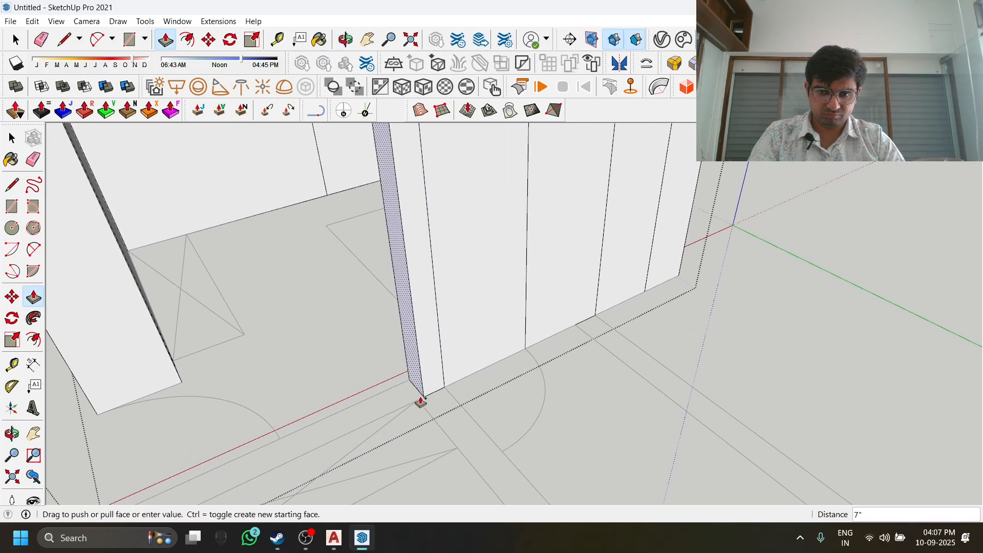
middle_drag(410, 404, 588, 384)
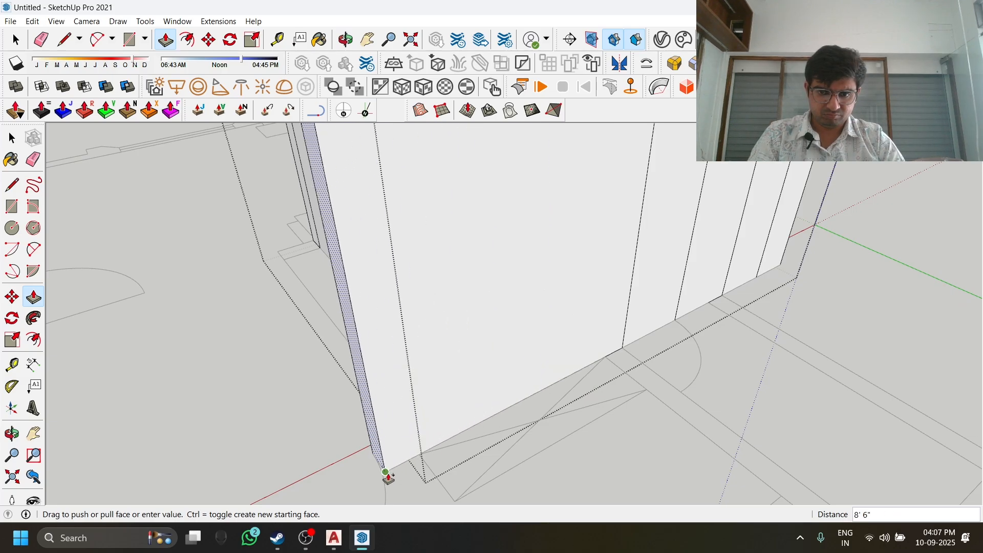
click(389, 476)
middle_drag(389, 476, 606, 399)
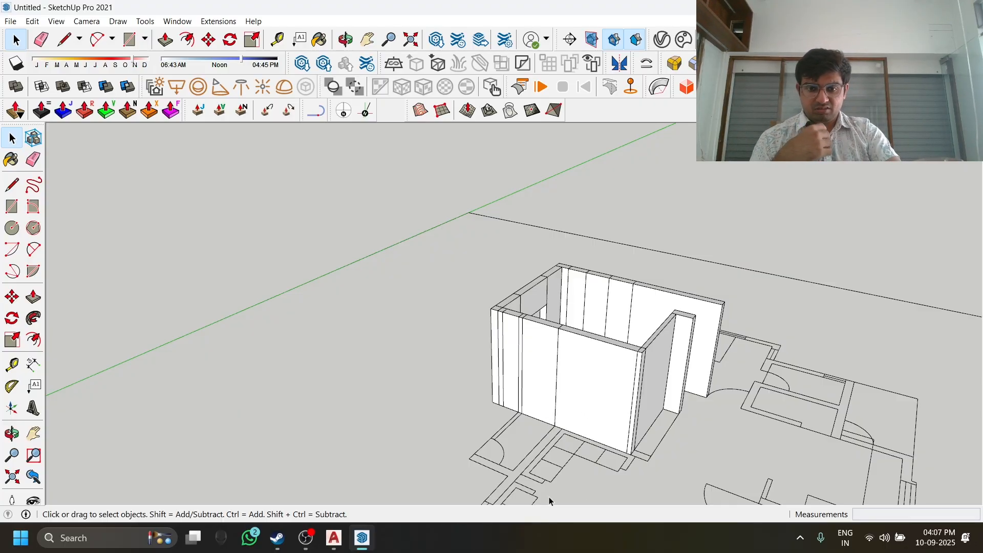
Draw a small rectangle on the ground outside the room, beside the second side wall.
scroll(548, 426, up, 5)
middle_drag(542, 361, 421, 384)
scroll(435, 399, down, 2)
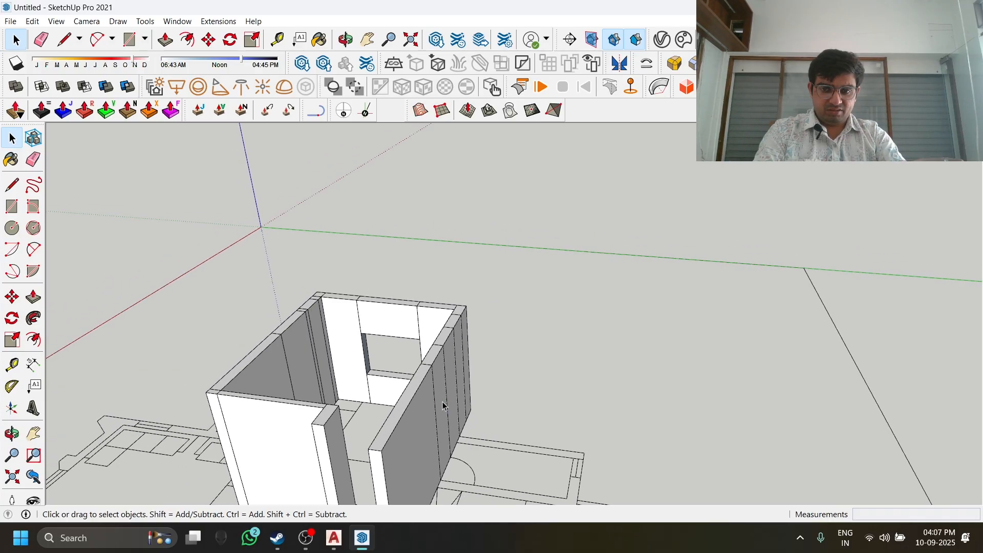
scroll(456, 406, up, 3)
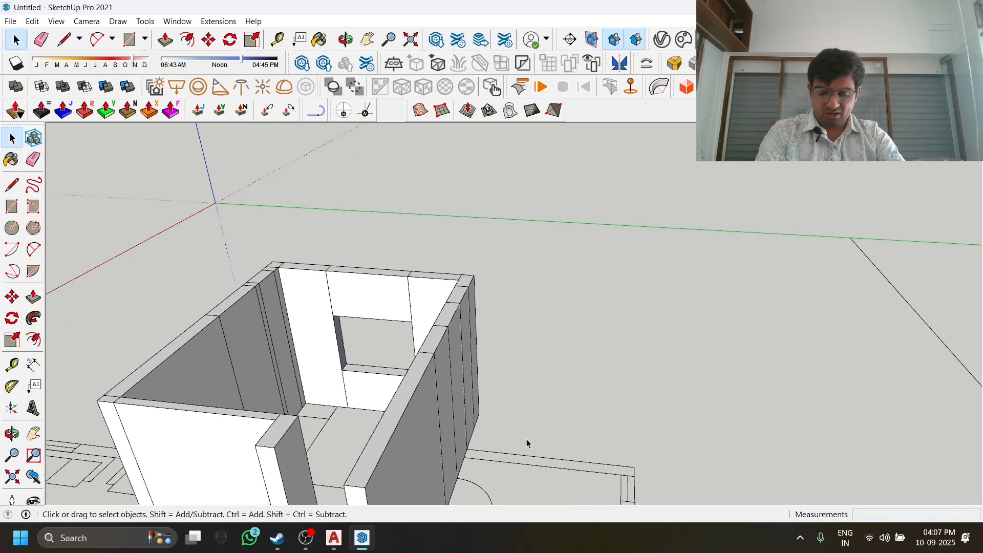
scroll(538, 443, up, 2)
key(r)
click(531, 365)
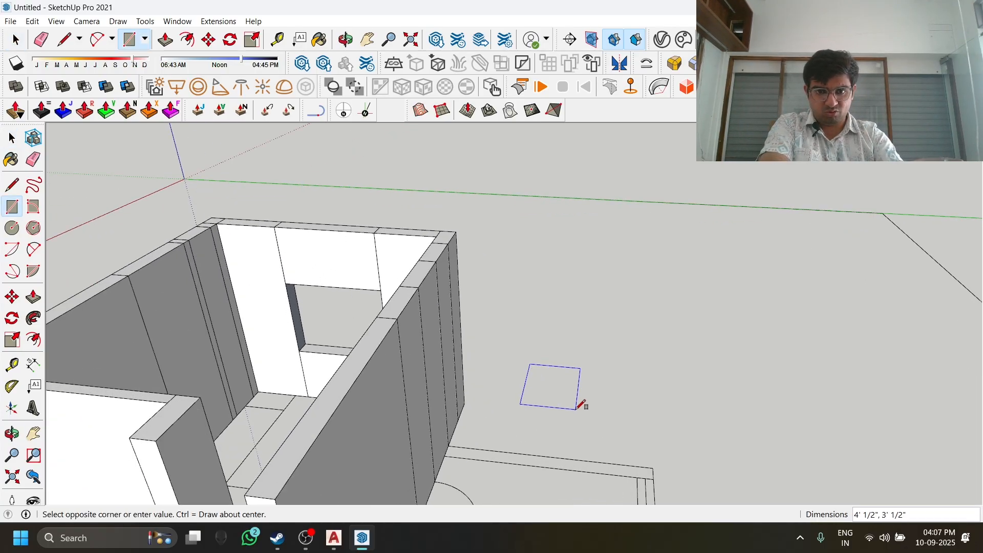
click(593, 408)
Select the whole rectangle beside the room and make it a group.
key(space)
scroll(542, 402, up, 1)
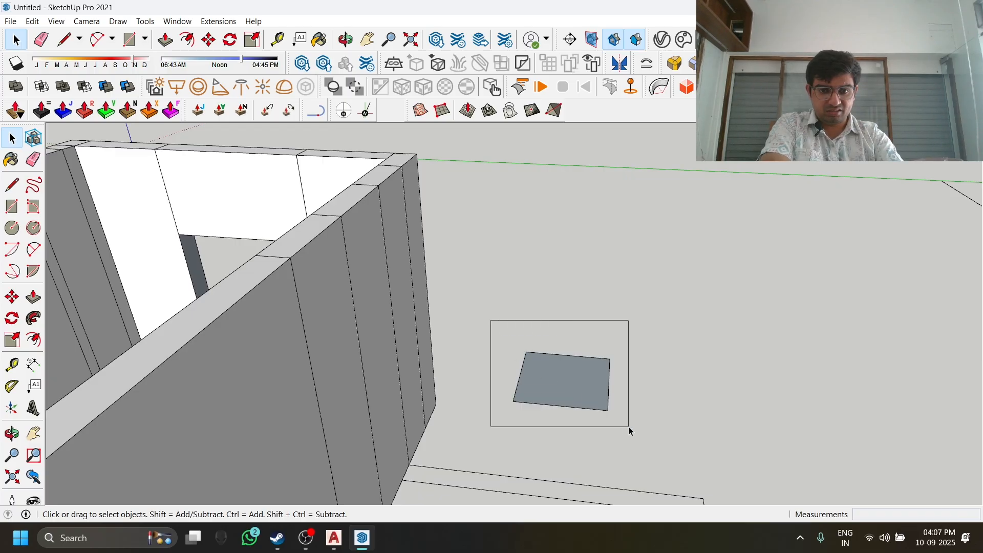
drag(629, 427, 663, 435)
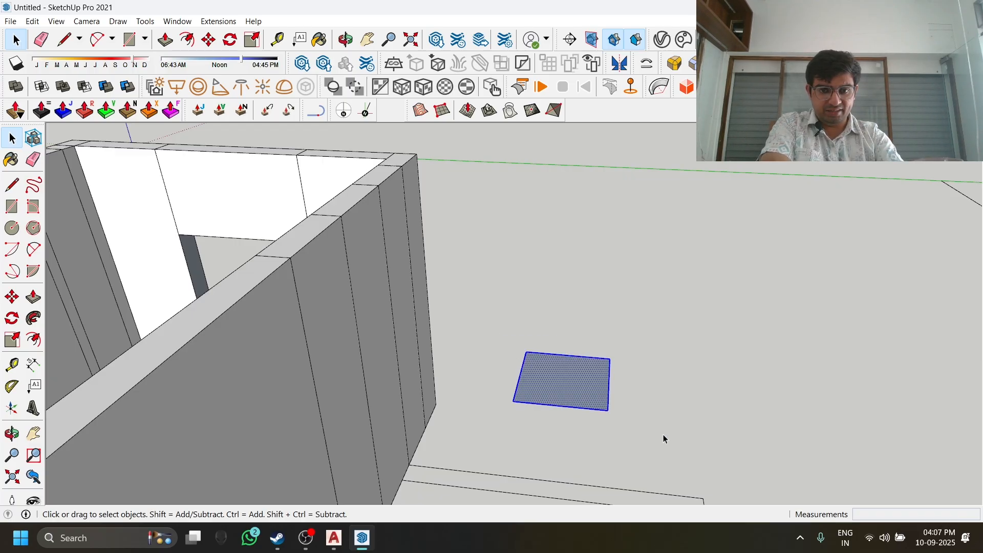
right_click(562, 373)
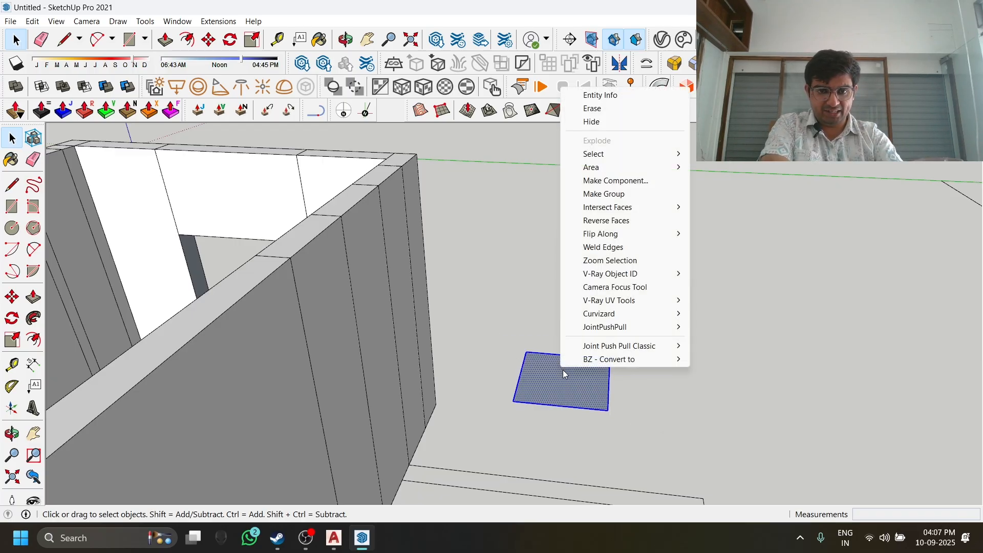
click(646, 194)
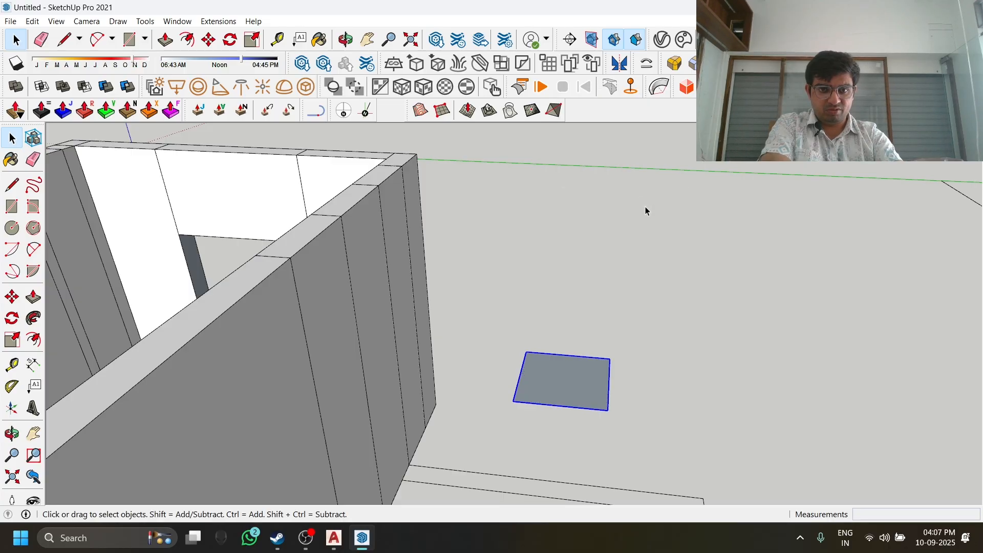
Move the rectangle group by its corner onto the outer corner of the room's wall tops.
middle_drag(645, 207, 540, 364)
scroll(628, 398, up, 2)
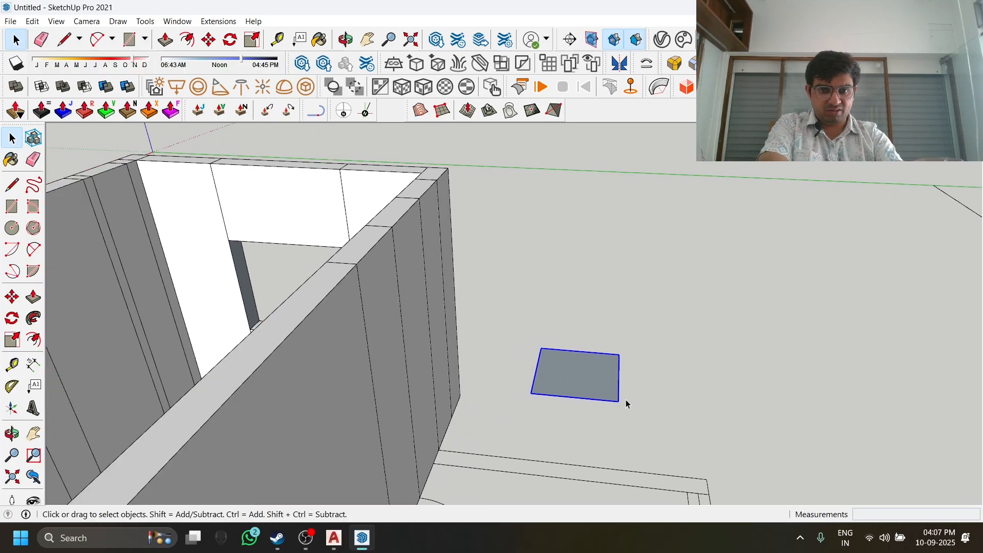
scroll(623, 393, down, 3)
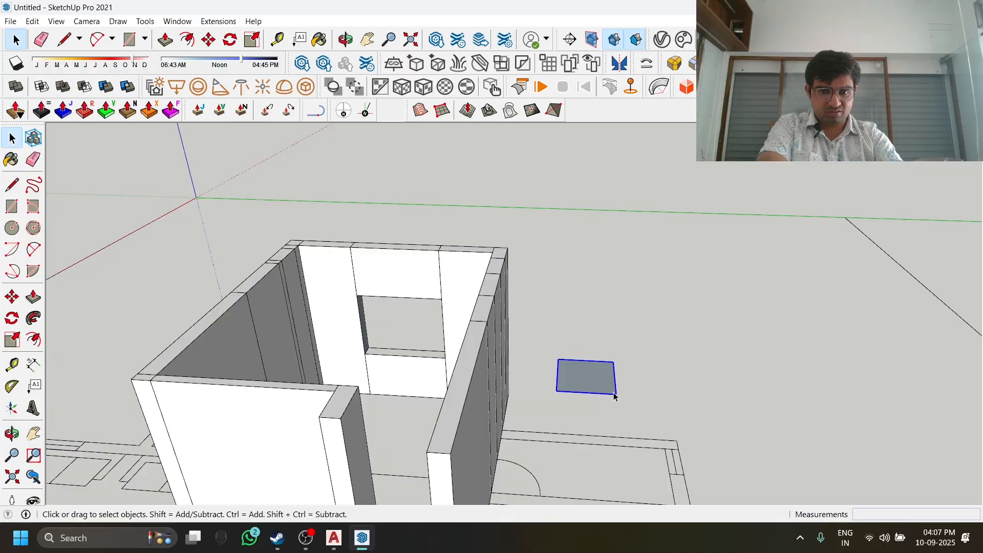
scroll(575, 390, up, 2)
key(m)
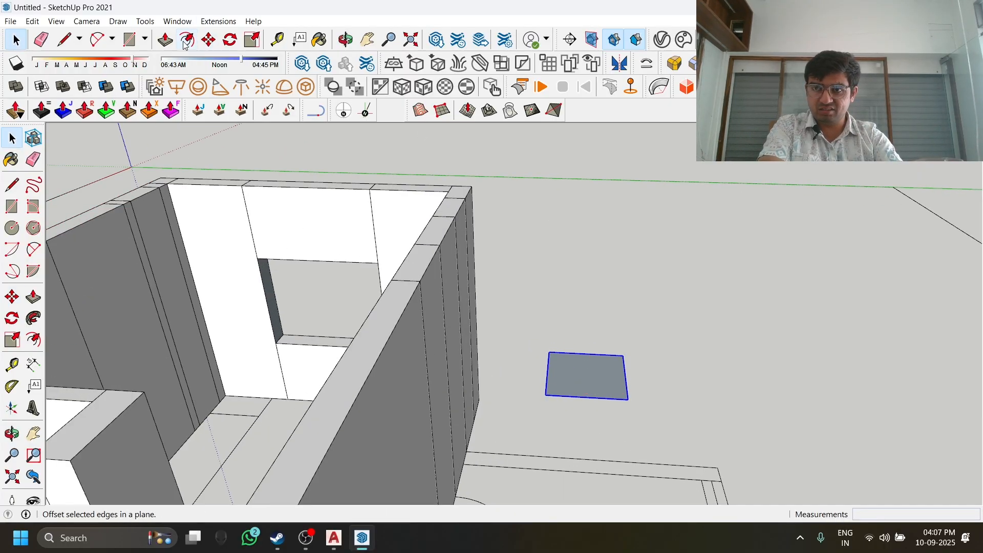
click(549, 352)
shift+middle_drag(290, 313, 640, 431)
scroll(658, 393, up, 2)
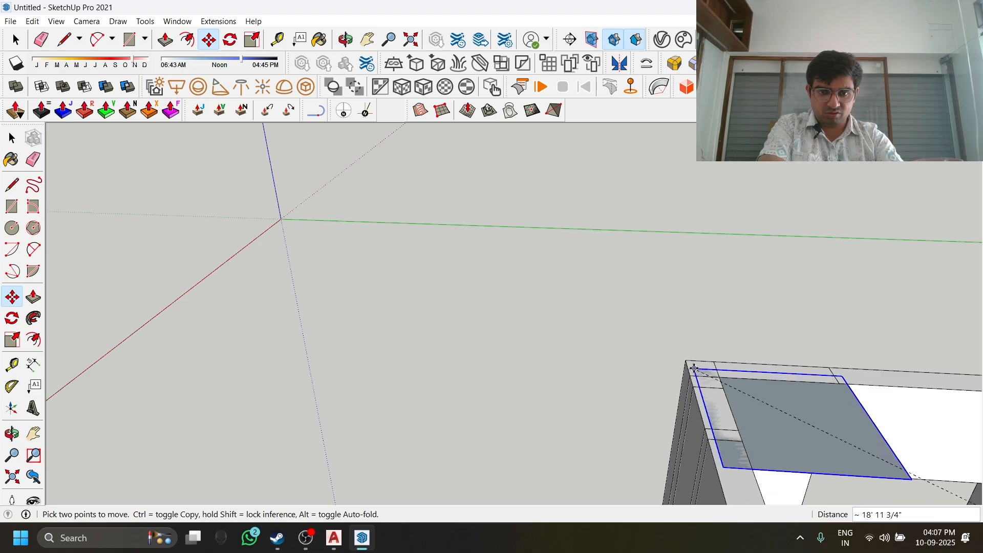
click(694, 368)
middle_drag(695, 368, 621, 310)
key(space)
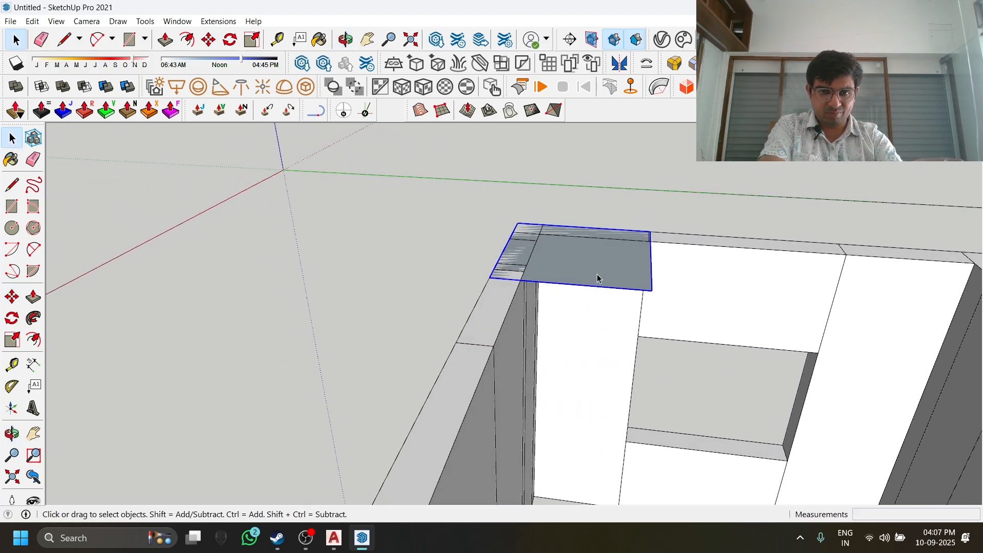
Open the rectangle group and extrude its face 5" upward as a slab.
double_click(597, 278)
key(p)
click(598, 278)
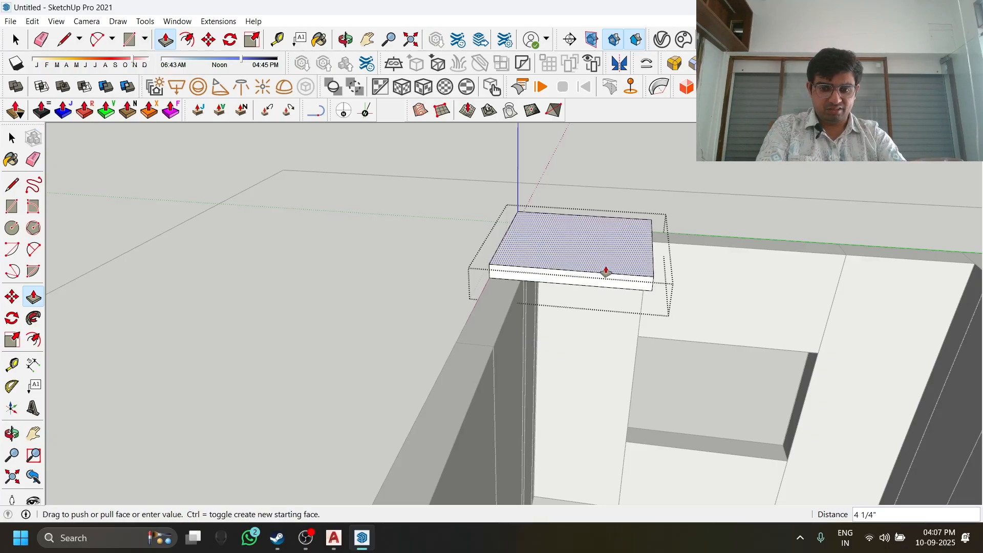
key(Return)
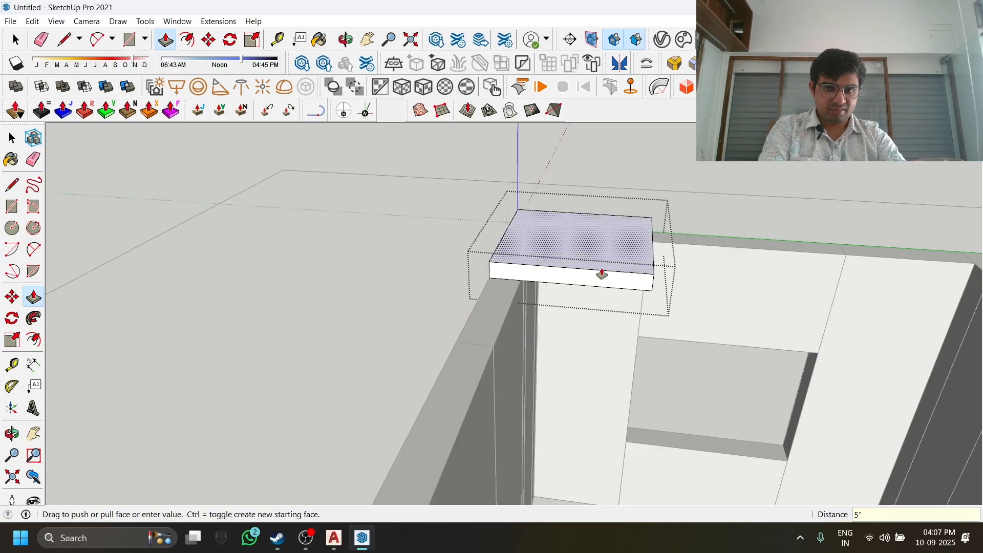
Extend the slab's front face along the side wall to the outer face of the front wall.
click(599, 284)
scroll(598, 292, down, 1)
key(space)
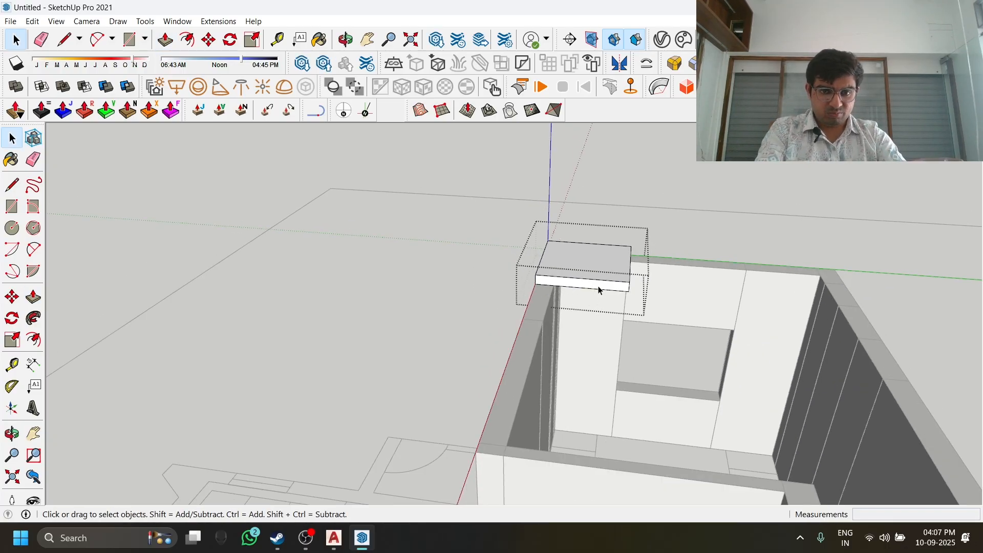
key(p)
click(606, 290)
scroll(600, 294, down, 3)
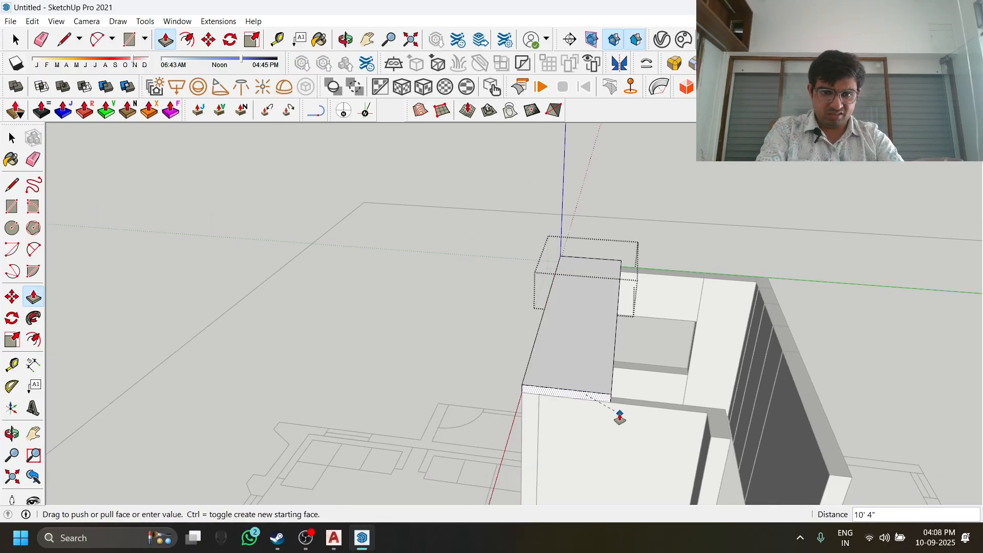
click(619, 413)
Extend the slab's inner side face across the room to the opposite side wall.
middle_drag(641, 412, 497, 322)
click(497, 319)
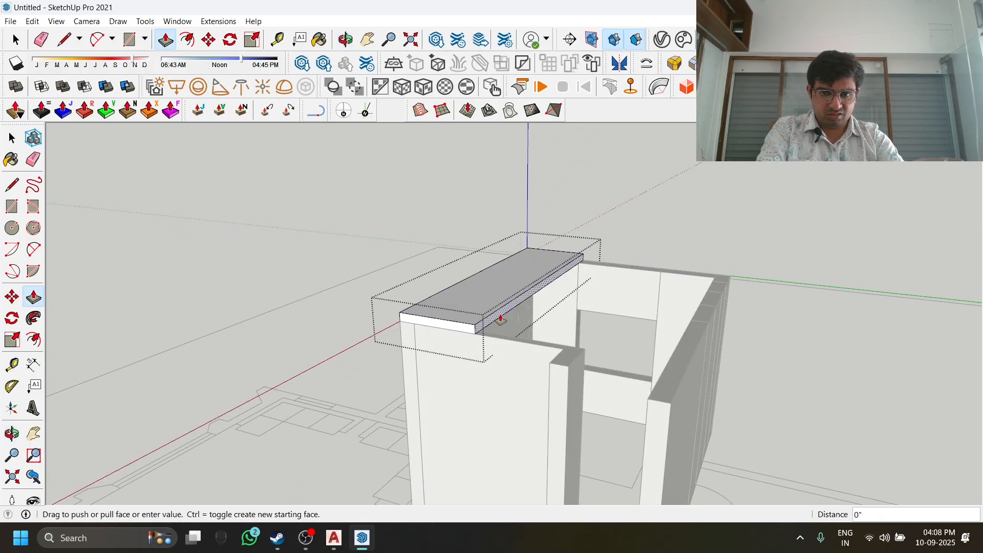
click(663, 406)
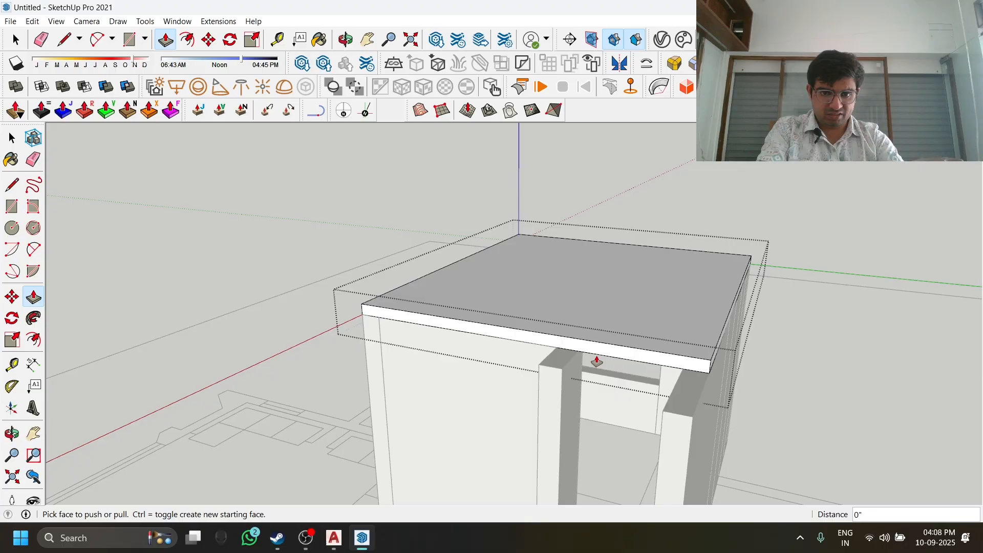
key(space)
Set the camera's field of view to 75 and bring the view inside the slab-covered room.
middle_drag(560, 378, 653, 324)
scroll(654, 325, up, 5)
scroll(679, 361, down, 2)
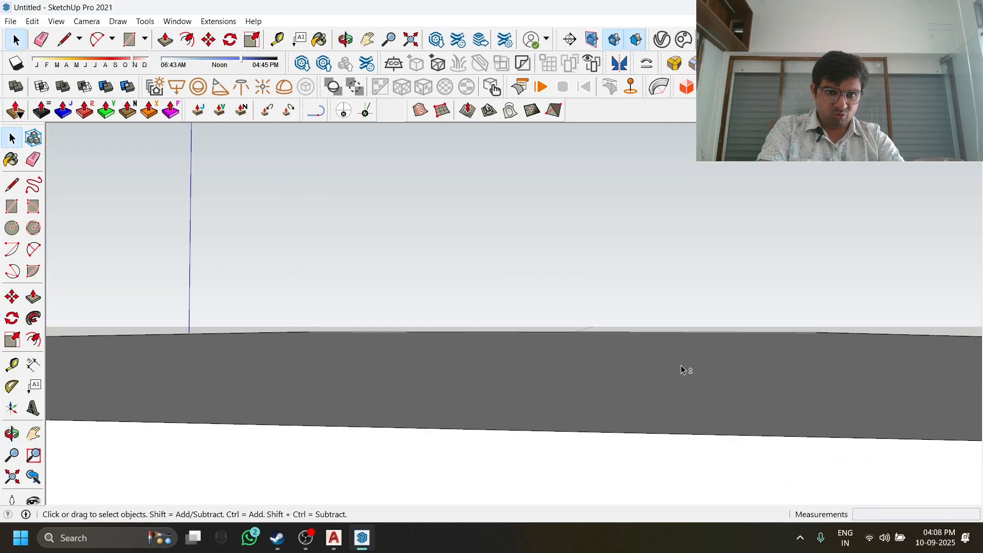
scroll(681, 365, up, 5)
scroll(544, 330, down, 6)
scroll(545, 330, down, 2)
middle_drag(545, 330, 538, 343)
text(75)
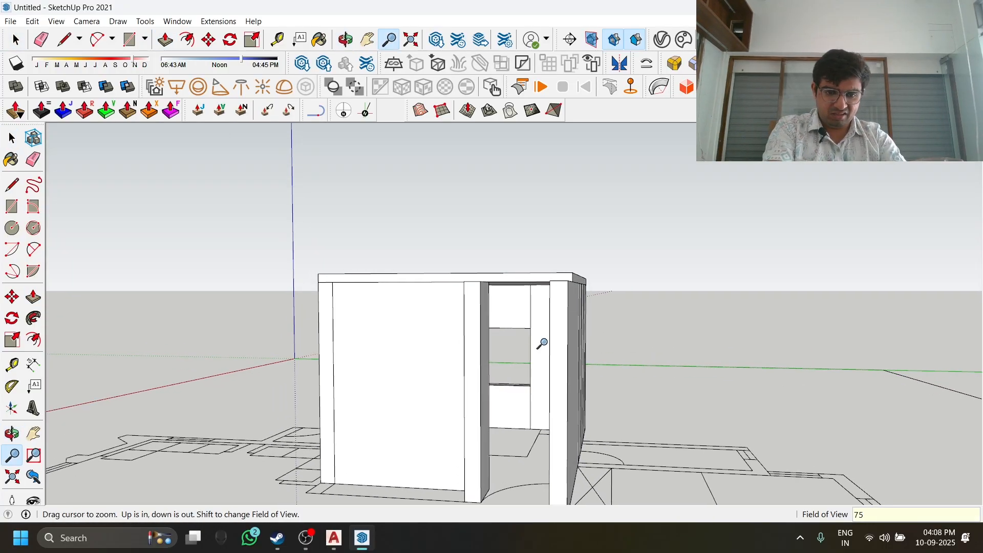
key(Return)
scroll(520, 395, up, 1)
scroll(464, 309, up, 6)
key(space)
scroll(473, 290, up, 5)
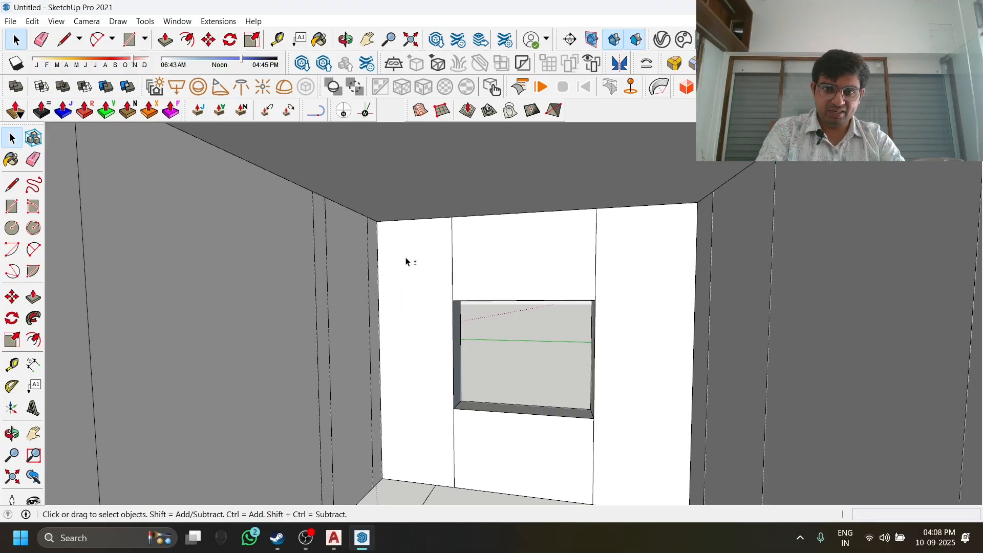
middle_drag(406, 261, 421, 222)
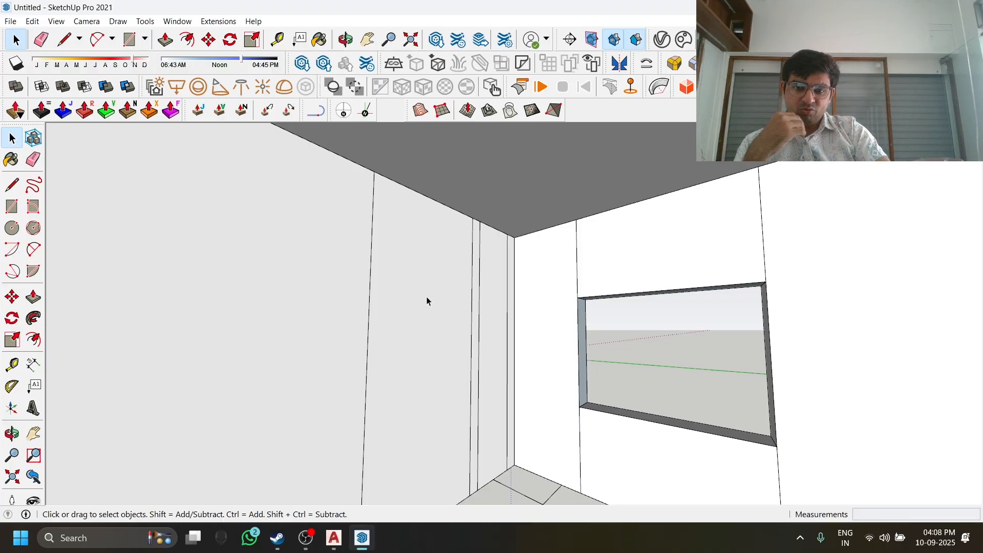
Try deleting the wall group beneath the slab and undo the deletion.
click(460, 186)
middle_drag(567, 351, 595, 327)
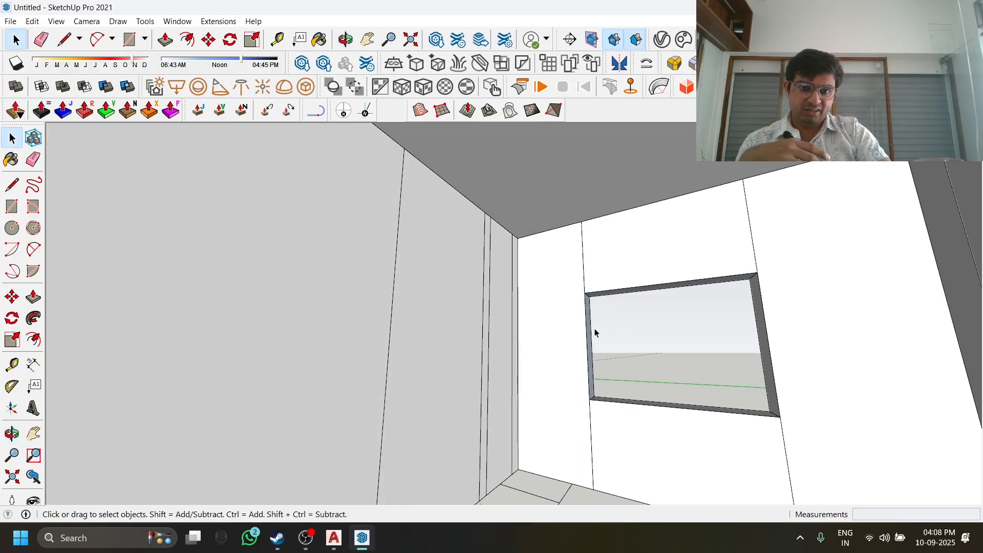
click(594, 328)
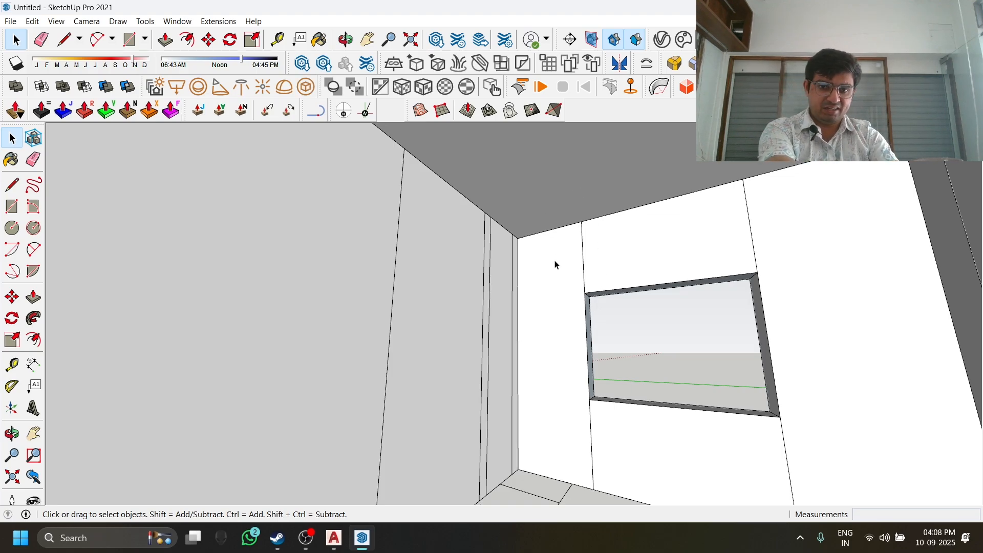
key(Delete)
key(ctrl+z)
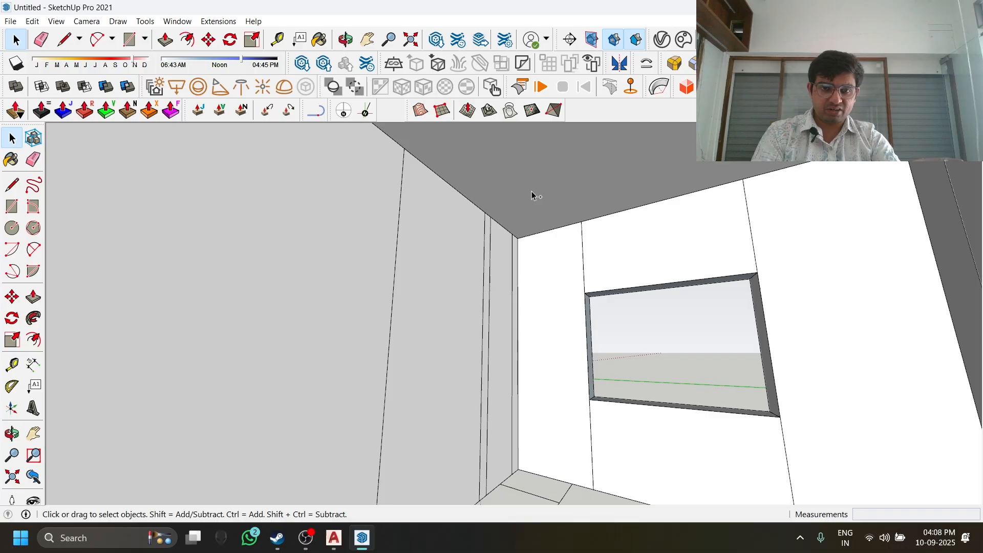
key(Delete)
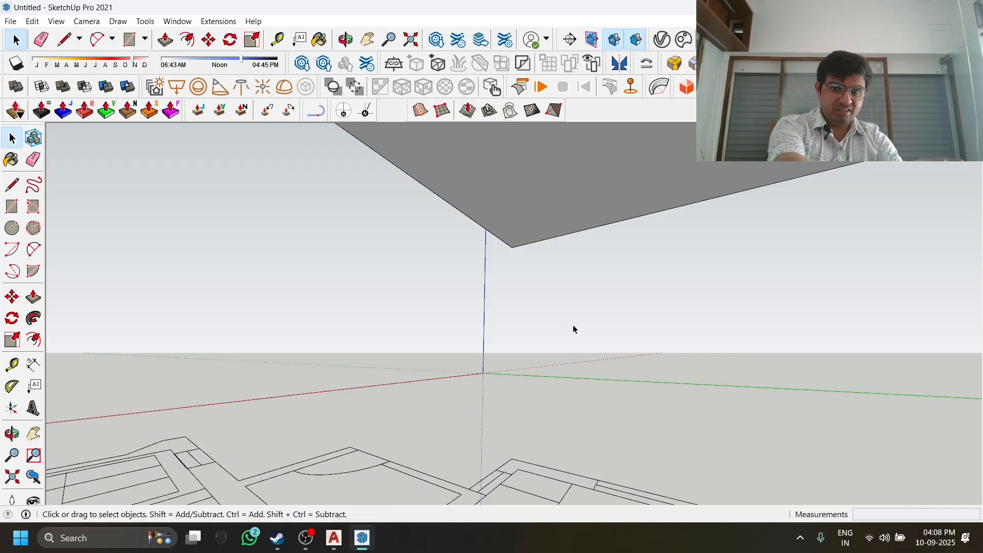
key(ctrl+z)
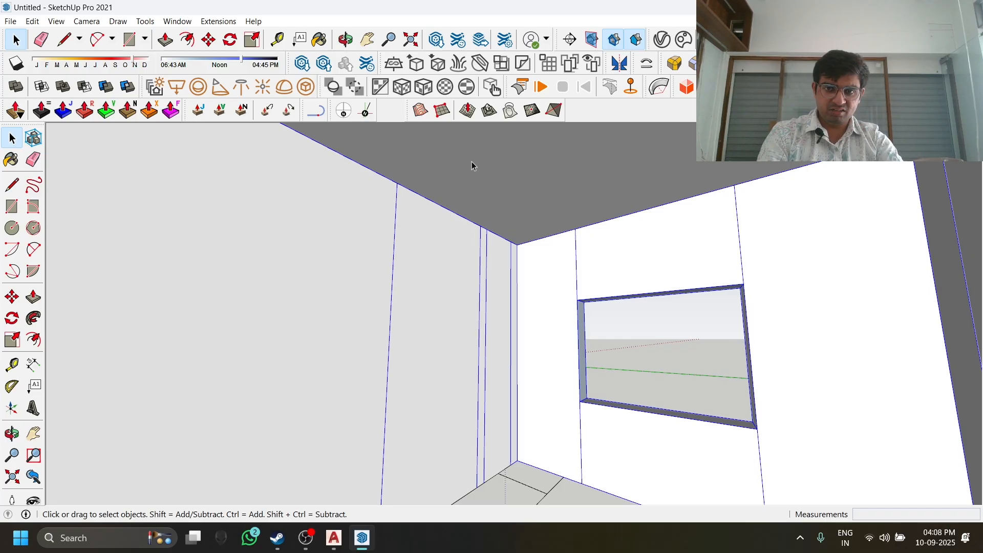
Open the wall group and draw a window rectangle across the full width of the side wall's window section.
scroll(494, 198, down, 3)
mouse_move(494, 197)
middle_down()
mouse_move(529, 226)
mouse_move(508, 327)
mouse_move(397, 368)
middle_up()
scroll(504, 341, up, 3)
double_click(503, 344)
click(451, 354)
scroll(395, 312, up, 3)
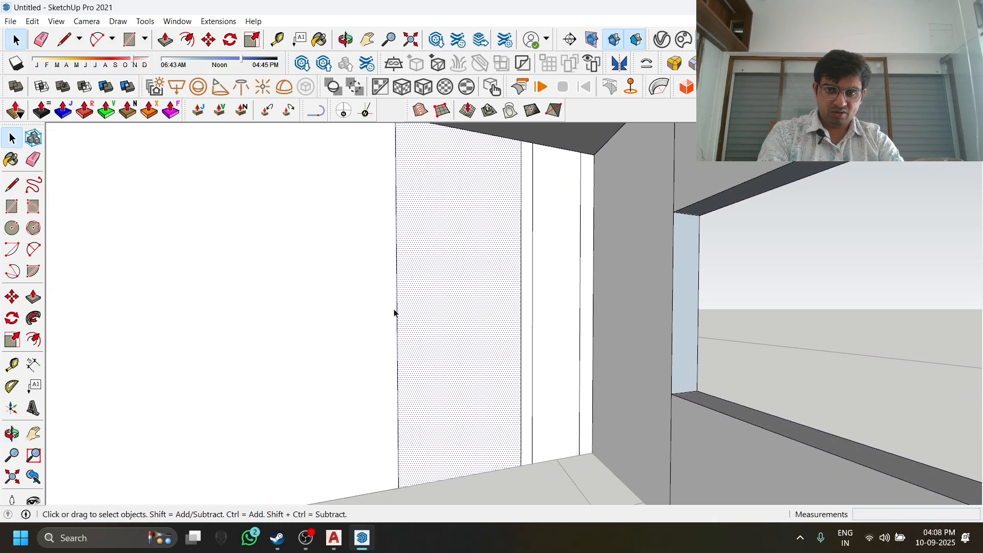
click(129, 40)
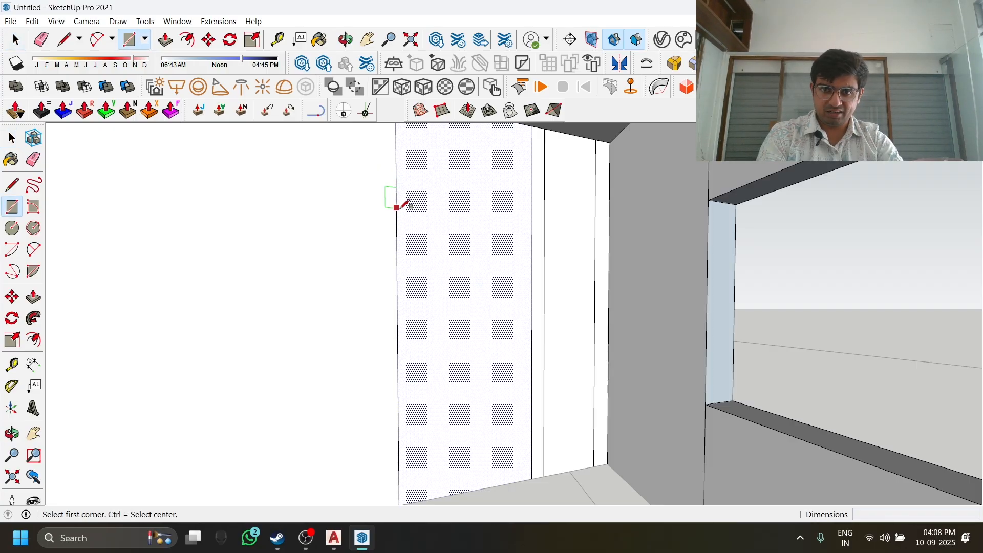
click(396, 205)
click(531, 384)
Try to push the side wall's window rectangle back through the wall, undoing each attempt.
mouse_move(532, 384)
middle_down()
mouse_move(471, 410)
mouse_move(499, 400)
middle_up()
key(p)
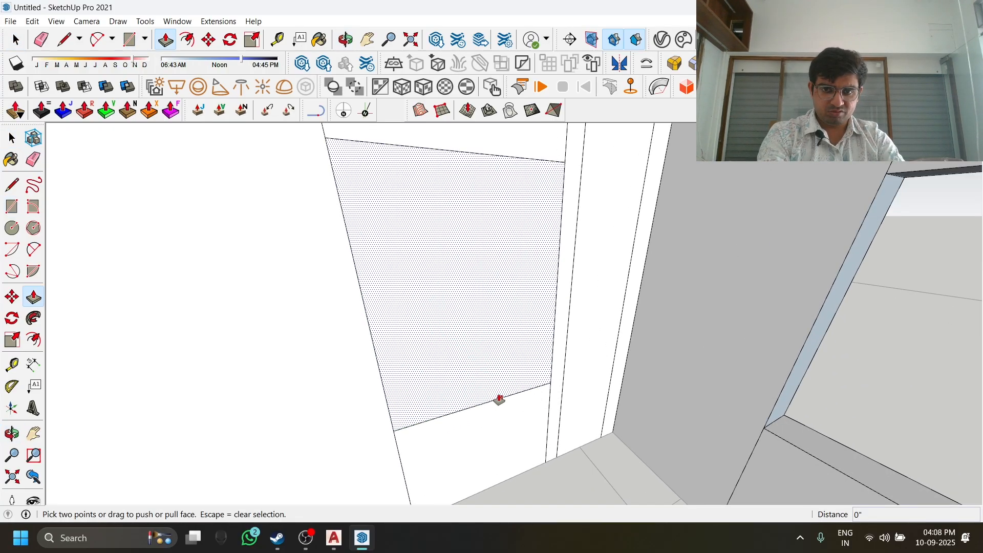
drag(509, 365, 481, 317)
key(ctrl+z)
scroll(482, 319, up, 2)
click(482, 320)
scroll(482, 320, up, 2)
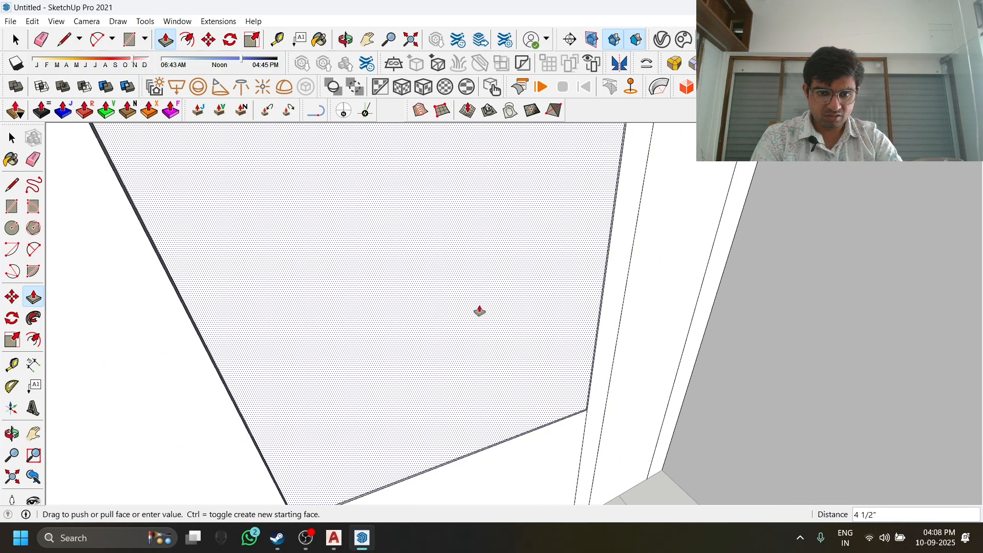
key(Escape)
key(ctrl+z)
click(518, 398)
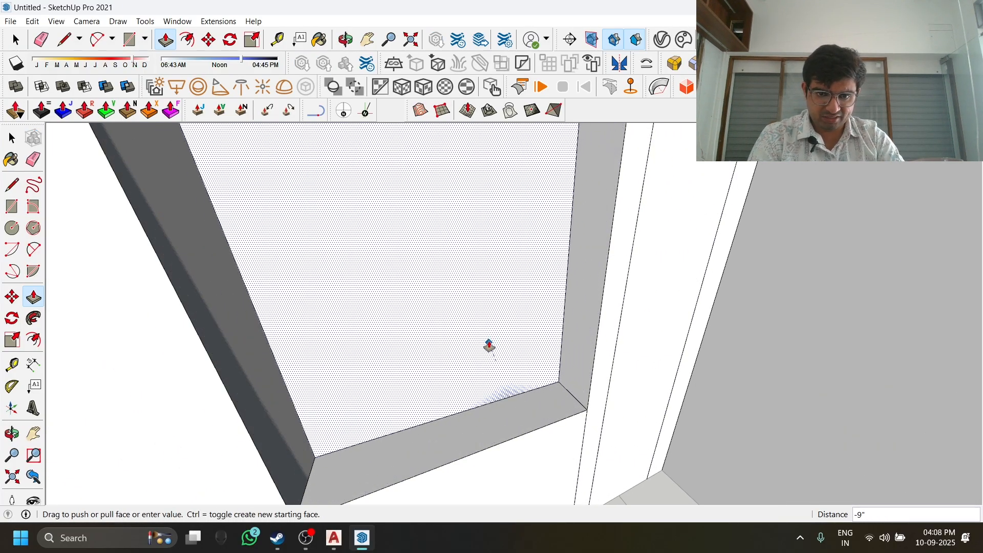
click(480, 338)
key(ctrl+z)
Push the window rectangle 9" into the side wall and delete the leftover face to open the window.
click(512, 411)
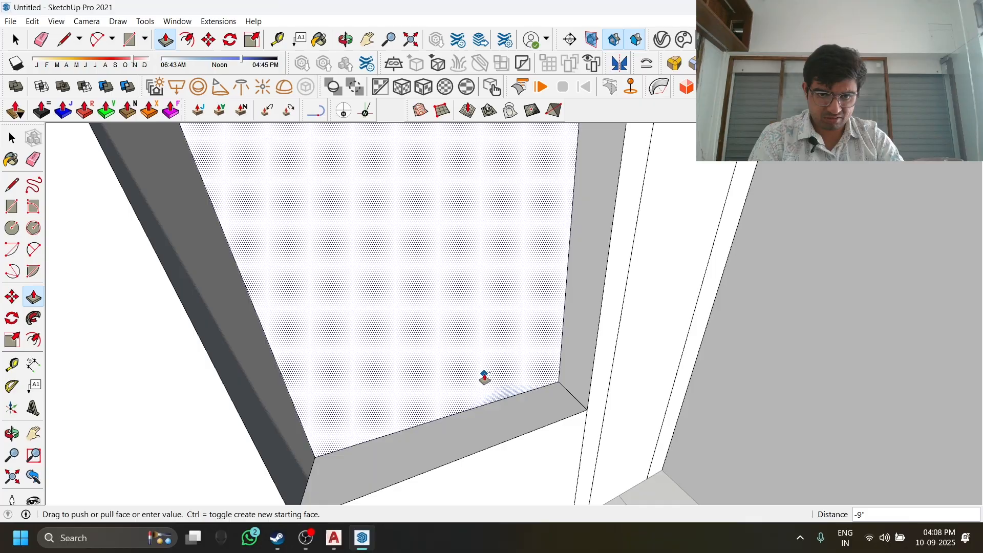
click(485, 379)
key(space)
key(Delete)
scroll(497, 353, down, 2)
middle_drag(476, 322, 500, 334)
Push the new opening's head and sill faces to align with the head and sill of the adjacent wall's window.
key(space)
key(p)
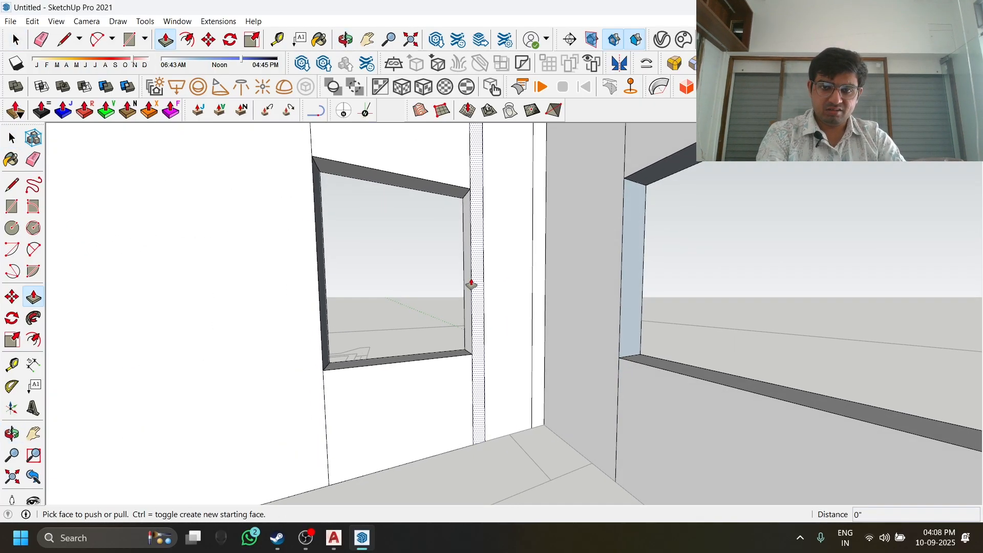
click(450, 195)
click(623, 186)
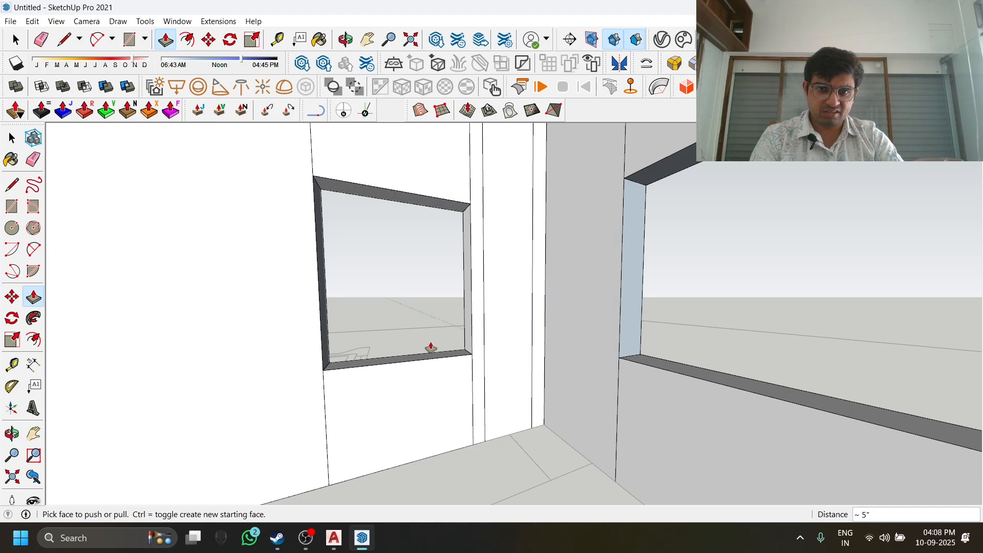
click(433, 359)
click(636, 364)
middle_drag(636, 364, 533, 391)
click(528, 382)
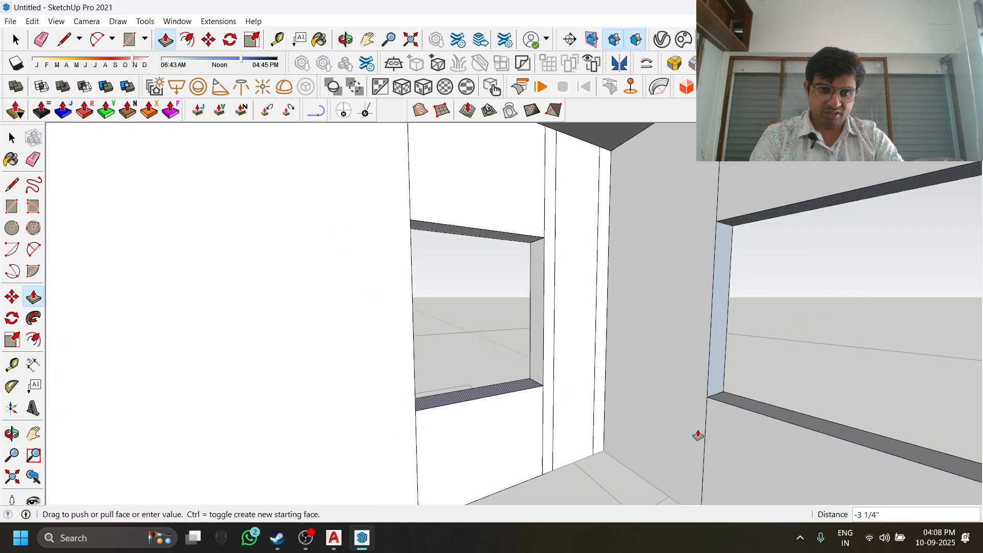
click(714, 404)
middle_drag(658, 373, 711, 366)
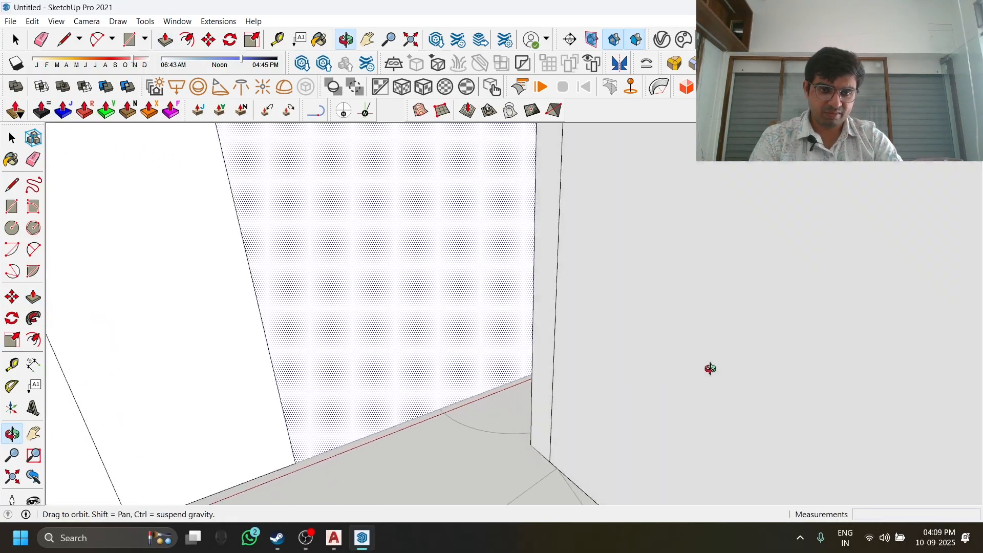
key(space)
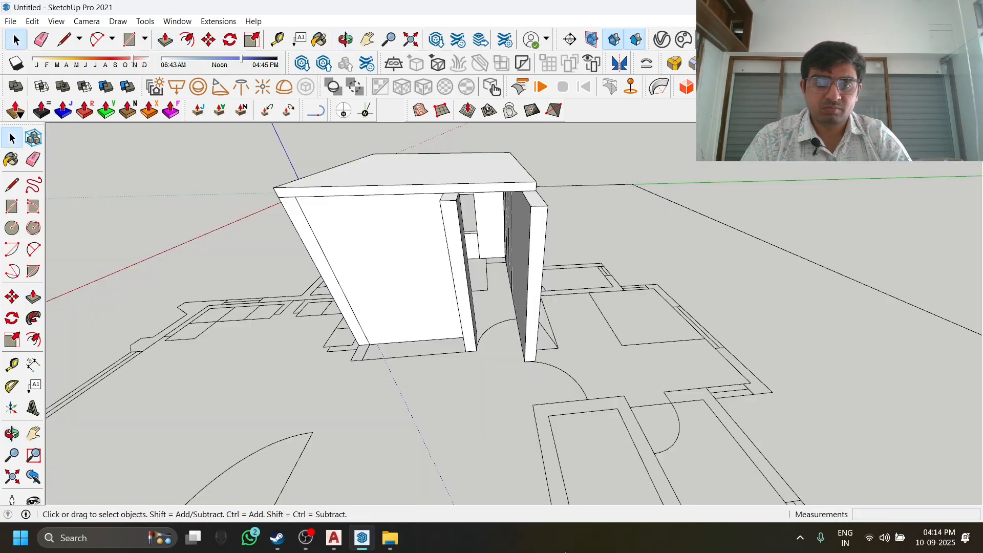
Open the wall group and select the bottom edge of the wall end face beside the door opening.
middle_drag(463, 365, 579, 366)
scroll(436, 365, up, 5)
scroll(439, 393, down, 5)
middle_drag(762, 421, 541, 375)
scroll(545, 202, up, 5)
middle_drag(544, 202, 575, 135)
double_click(538, 183)
scroll(542, 171, up, 3)
click(561, 149)
scroll(575, 221, down, 5)
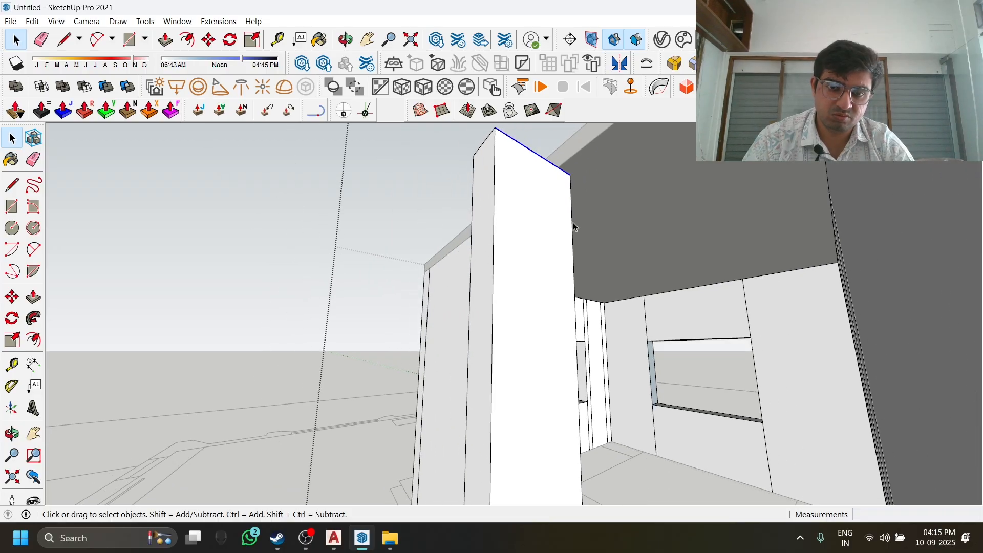
middle_drag(575, 221, 603, 252)
scroll(601, 243, up, 2)
click(603, 228)
key(m)
key(ctrl)
click(618, 225)
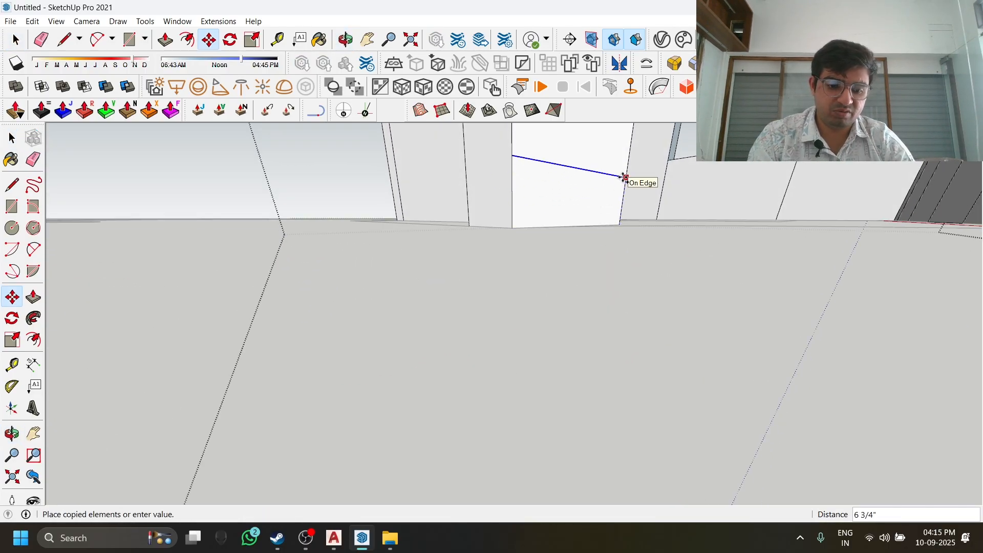
scroll(627, 180, down, 3)
key(space)
middle_drag(628, 182, 611, 407)
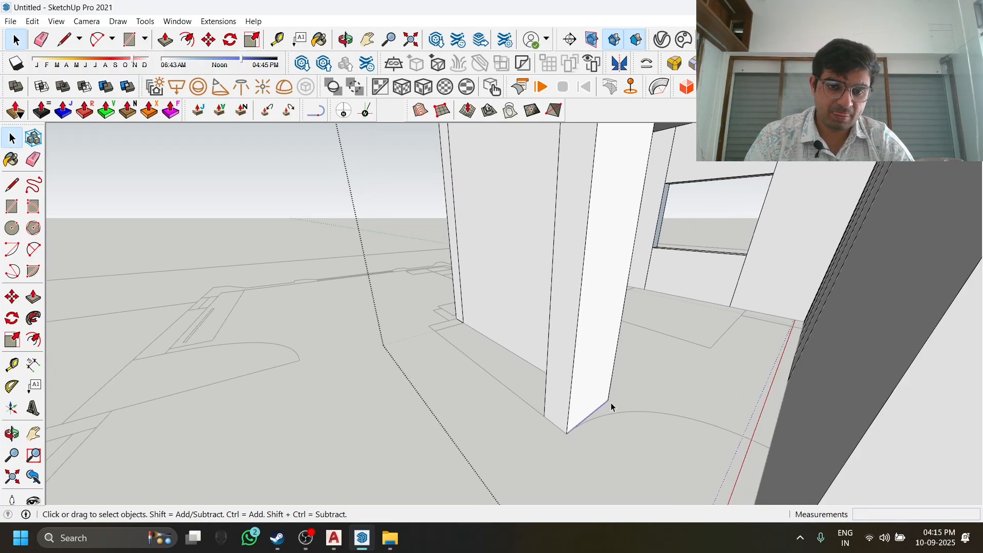
Copy the selected bottom edge 7' up the wall end face to mark the door height.
key(m)
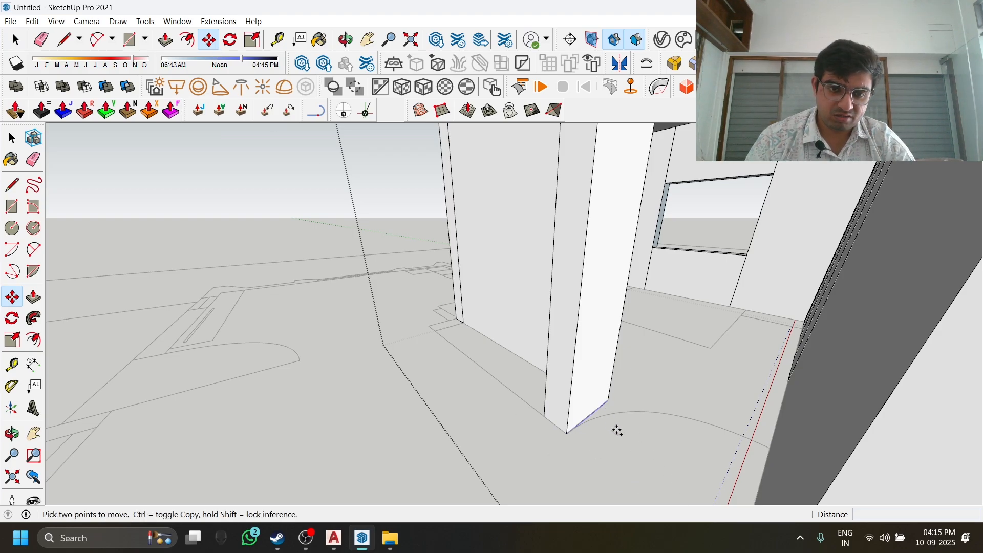
click(609, 400)
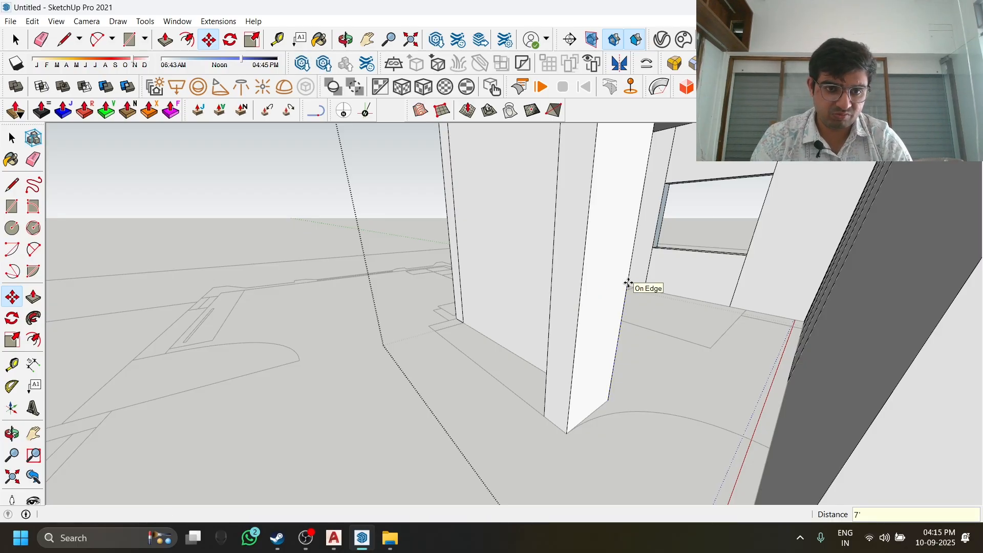
click(629, 283)
middle_drag(703, 222, 643, 261)
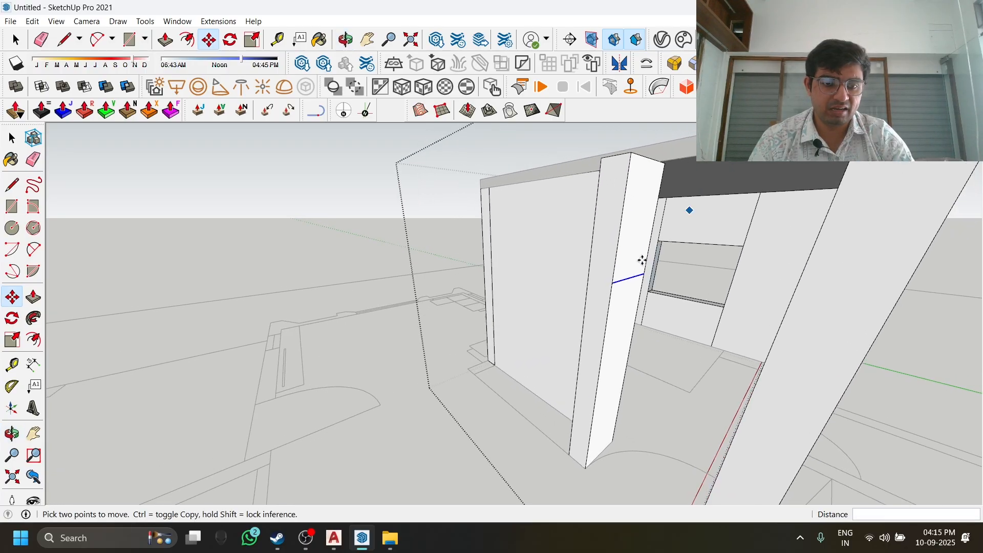
key(space)
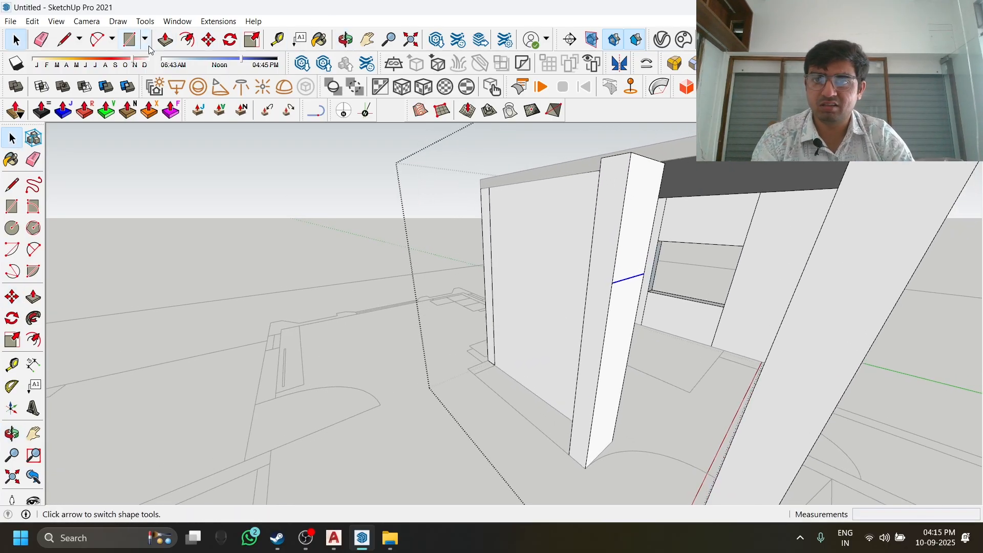
Extrude the end face's upper part across the door opening to the opposite wall as a lintel.
click(165, 39)
click(635, 207)
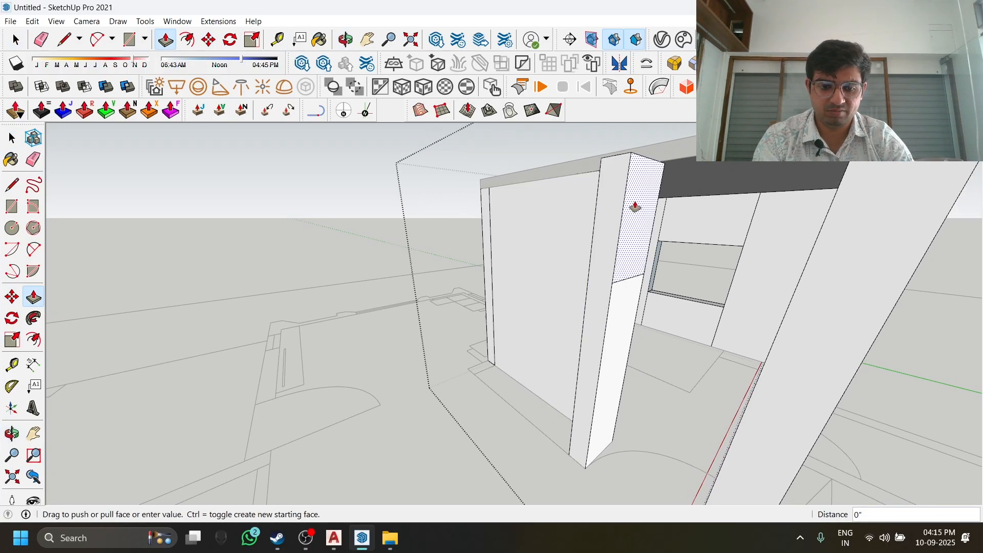
click(763, 372)
middle_drag(763, 374, 770, 272)
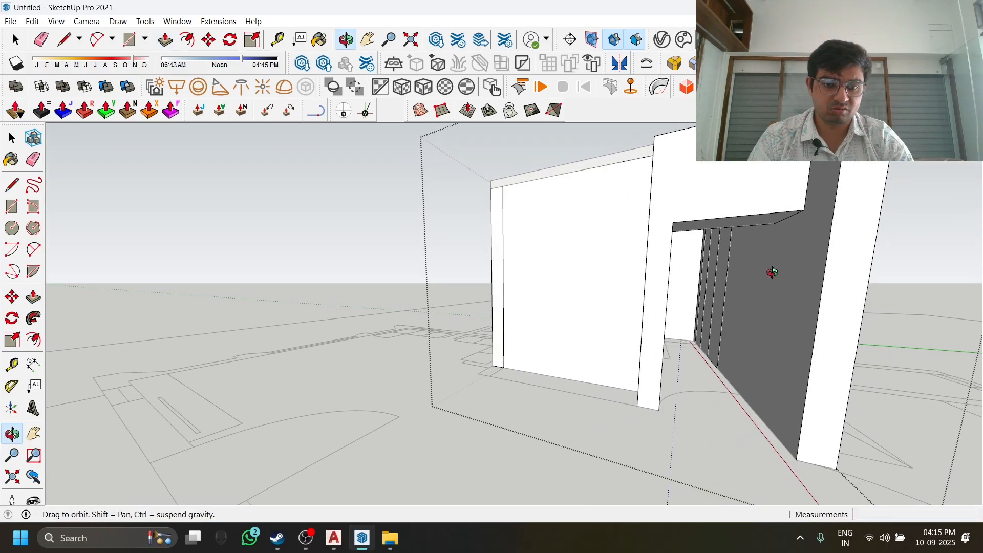
key(space)
key(Escape)
scroll(600, 245, up, 3)
scroll(716, 297, up, 5)
scroll(426, 261, up, 4)
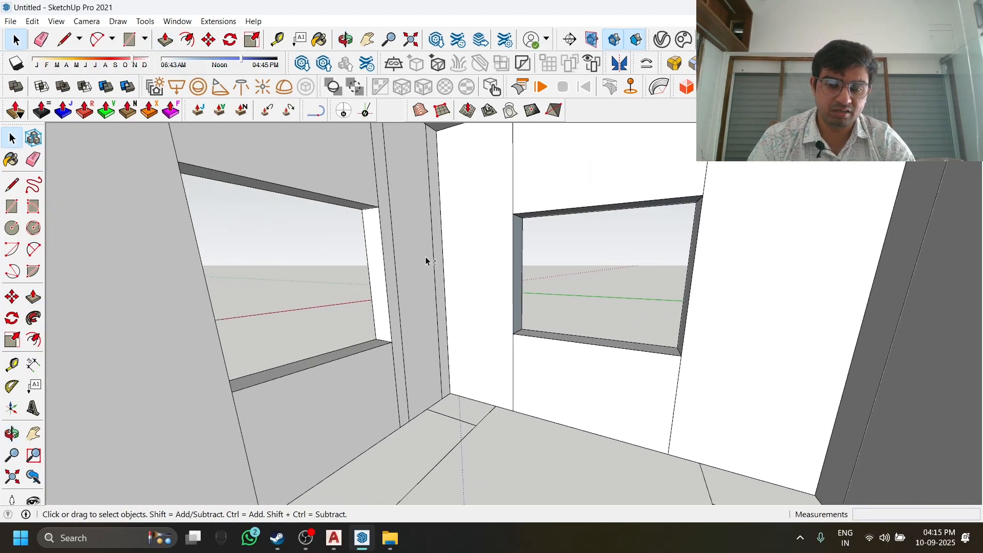
middle_drag(426, 261, 521, 267)
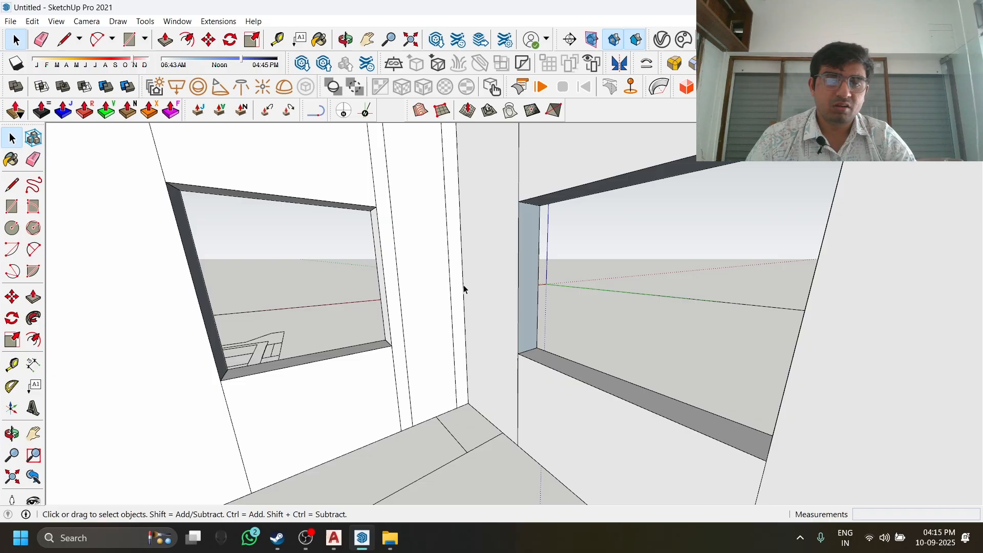
Erase the leftover vertical wall edges above and beside the window openings at the room's interior corner.
mouse_move(463, 285)
middle_down()
mouse_move(541, 260)
mouse_move(463, 377)
middle_up()
key(e)
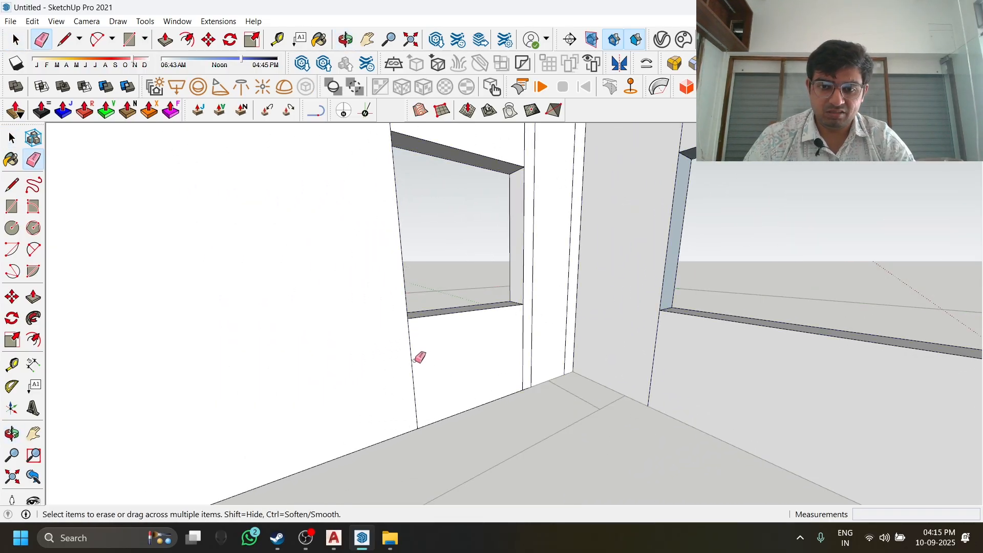
middle_drag(575, 300, 551, 241)
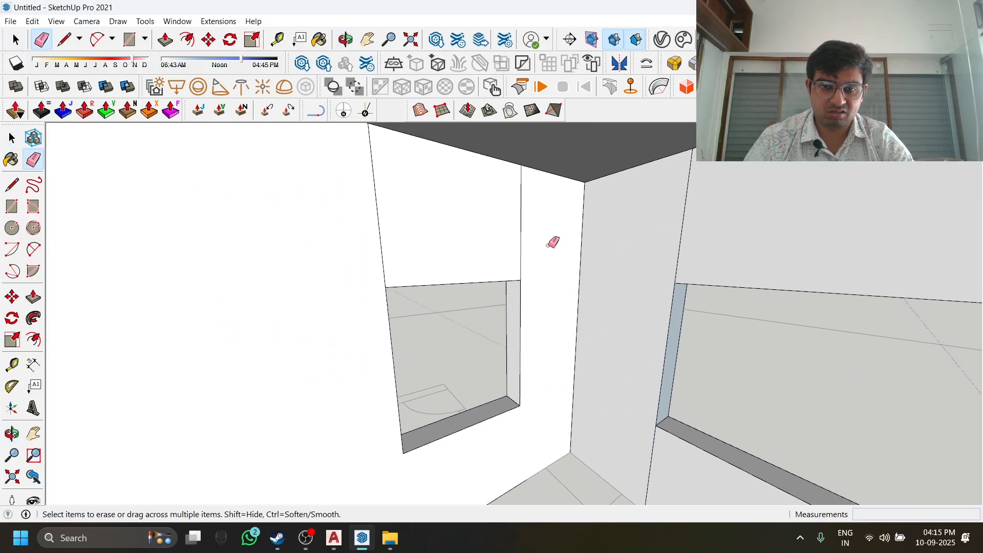
click(682, 222)
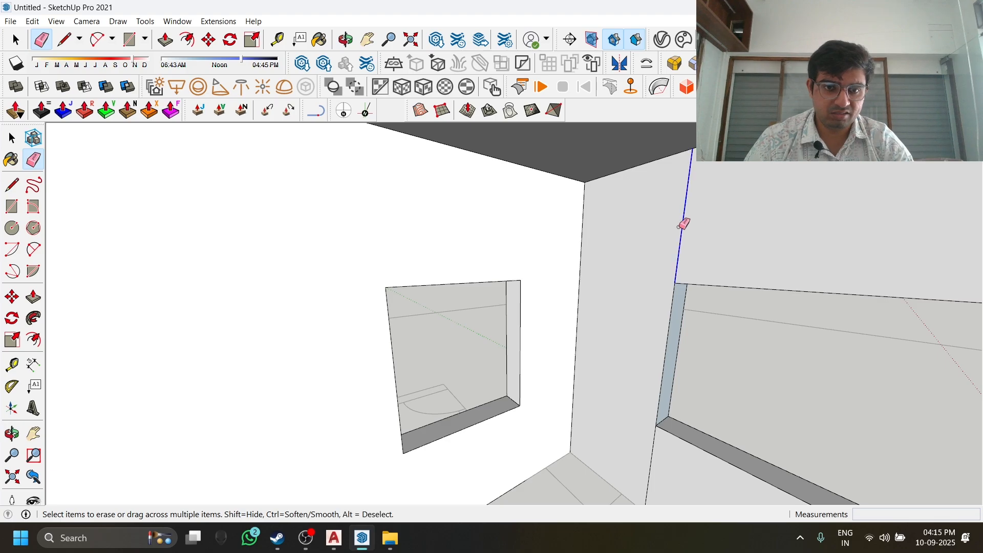
mouse_move(662, 482)
middle_down()
mouse_move(654, 409)
mouse_move(773, 388)
mouse_move(672, 386)
middle_up()
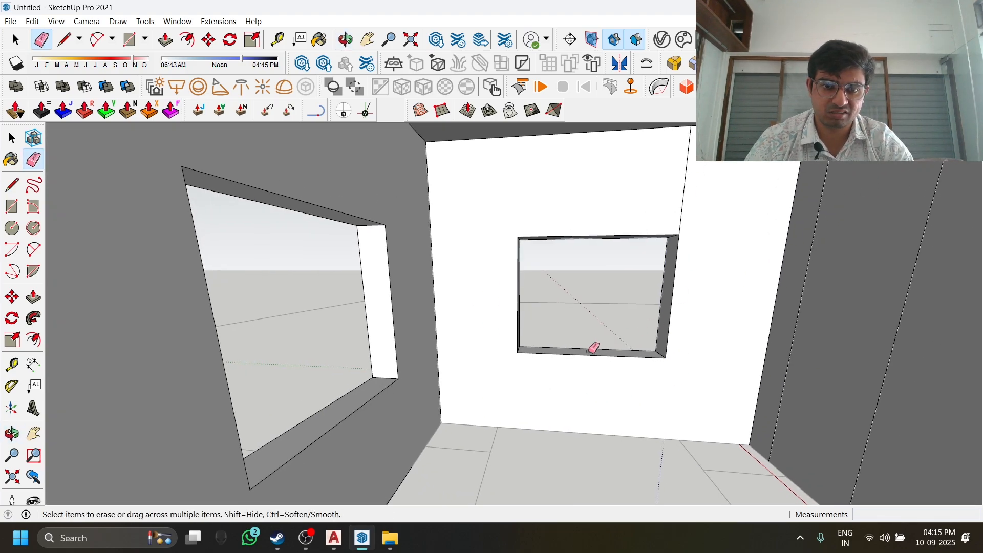
Undo the last three erasures and erase a stray edge again near the window opening in the adjacent wall.
key(ctrl+z)
key(ctrl+z)
key(ctrl+z)
middle_drag(542, 350, 522, 282)
mouse_move(531, 353)
mouse_down()
mouse_move(520, 374)
mouse_move(553, 380)
mouse_up()
middle_drag(687, 236, 451, 246)
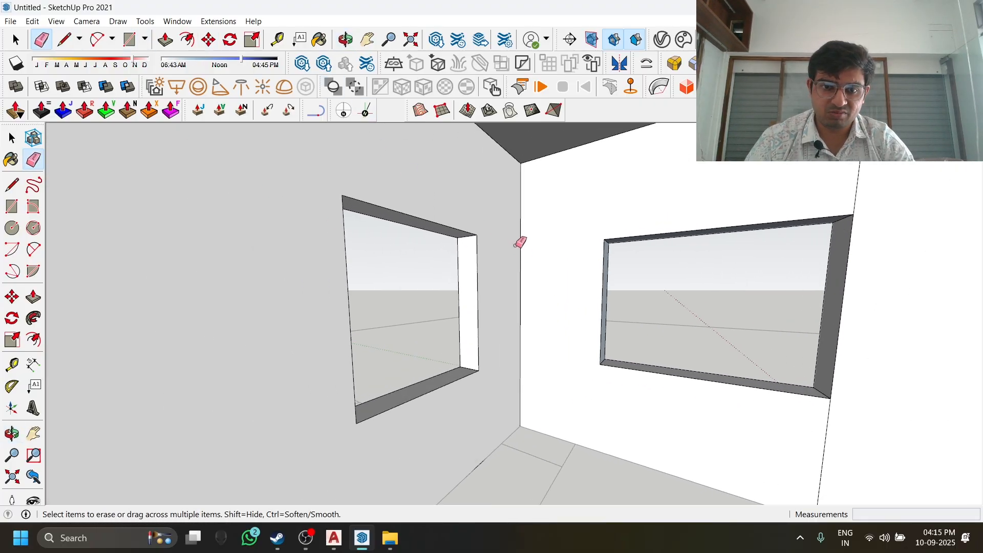
Erase the leftover vertical edges running above and below the corners of the wide window opening.
key(space)
key(e)
click(606, 208)
click(598, 408)
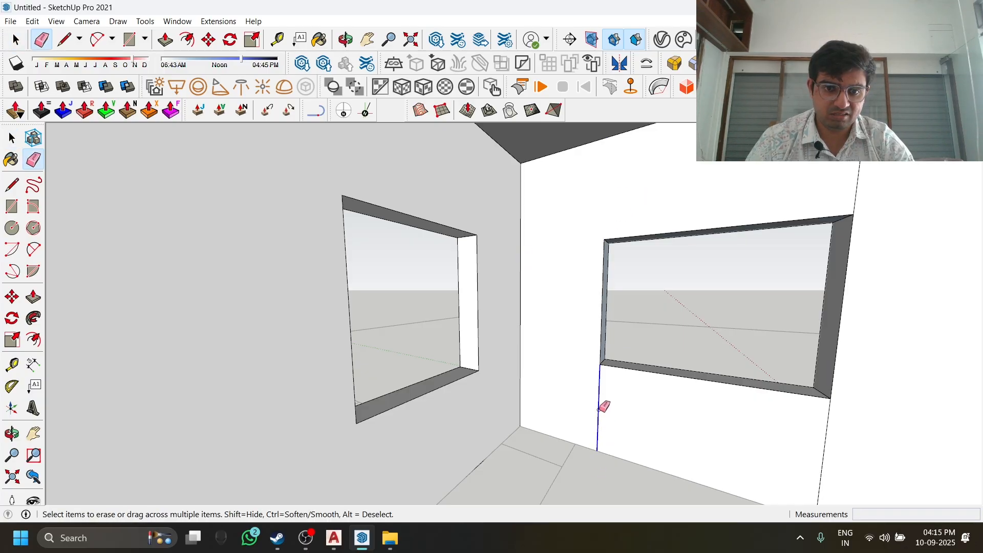
drag(826, 217, 846, 200)
key(ctrl+z)
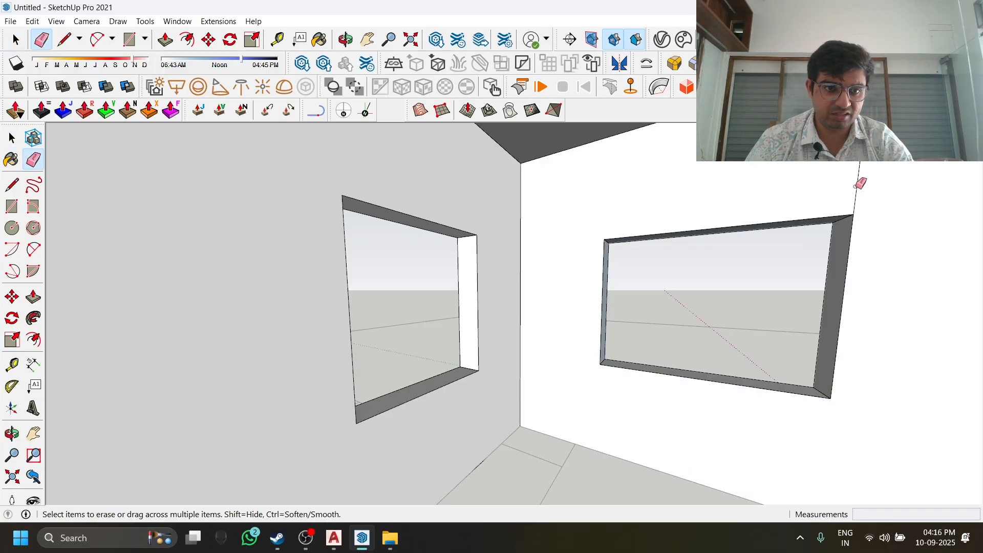
click(857, 188)
Draw a 2'6" by 5'0" rectangle on the open ground outside the building.
scroll(671, 326, down, 3)
mouse_move(671, 325)
middle_down()
mouse_move(592, 318)
mouse_move(510, 336)
mouse_move(523, 380)
middle_up()
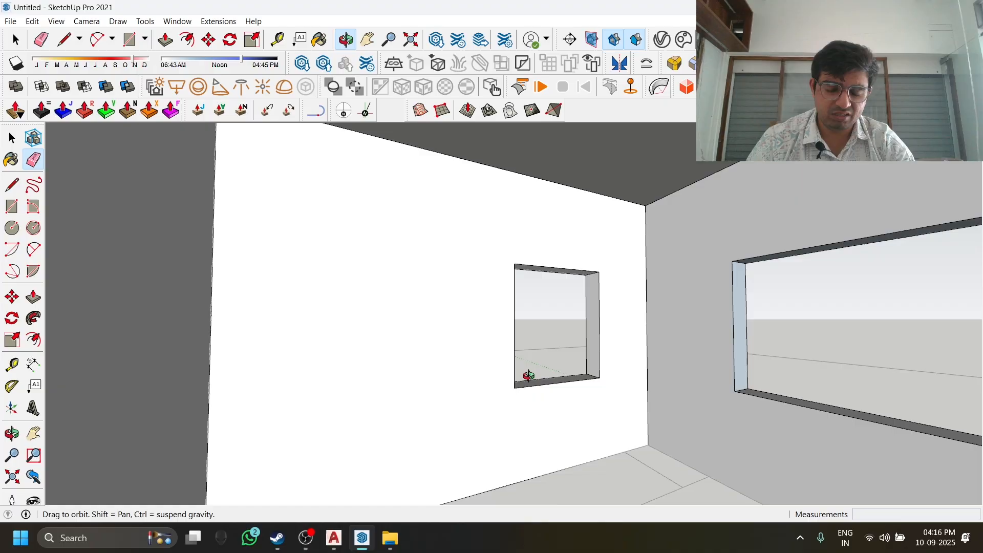
scroll(520, 395, up, 3)
key(space)
middle_drag(645, 428, 609, 434)
middle_drag(487, 398, 487, 437)
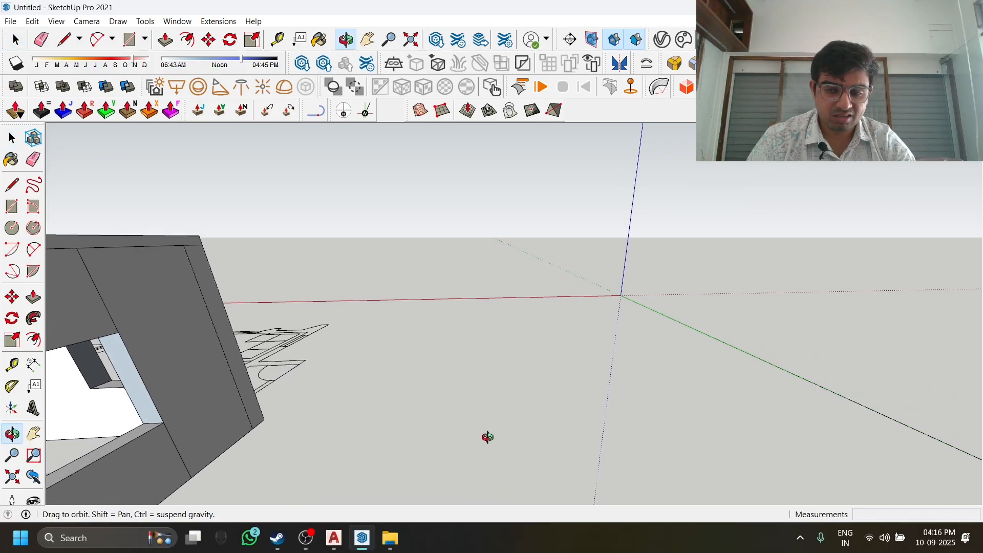
key(r)
middle_drag(475, 398, 489, 377)
click(490, 369)
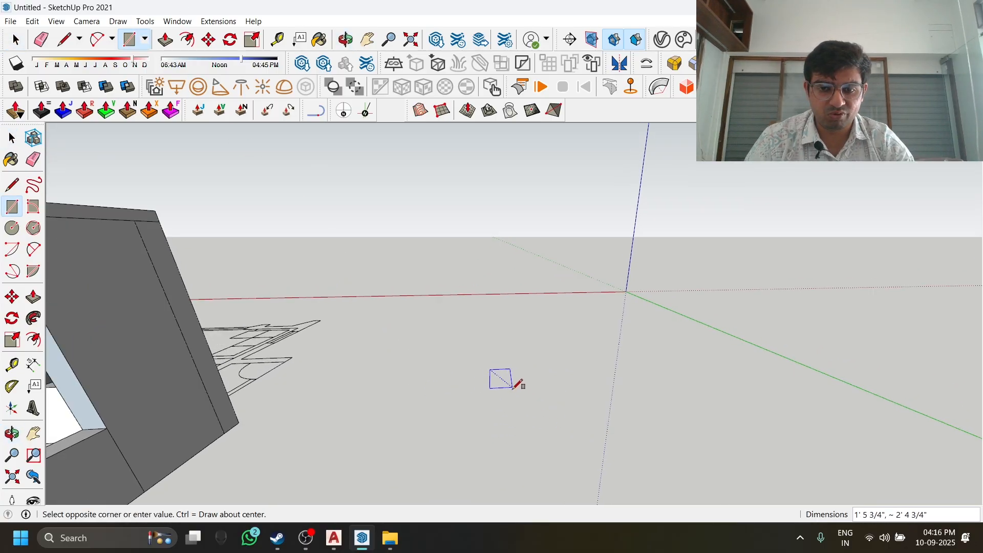
key(Escape)
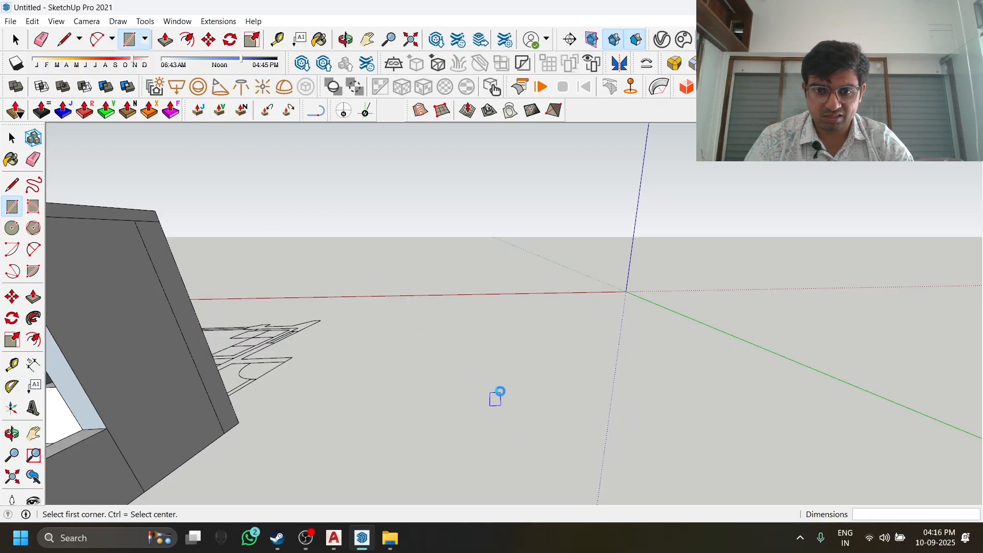
click(500, 391)
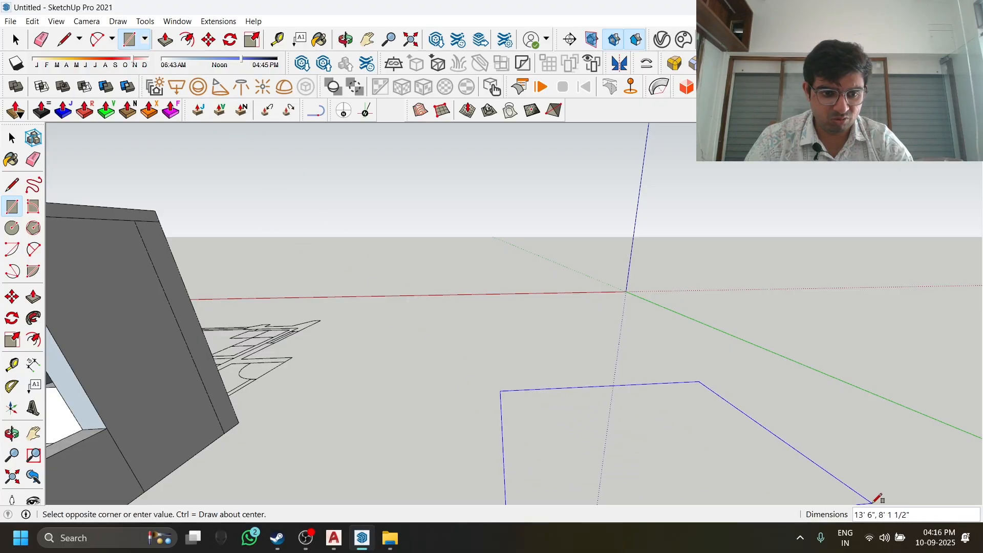
scroll(584, 397, down, 3)
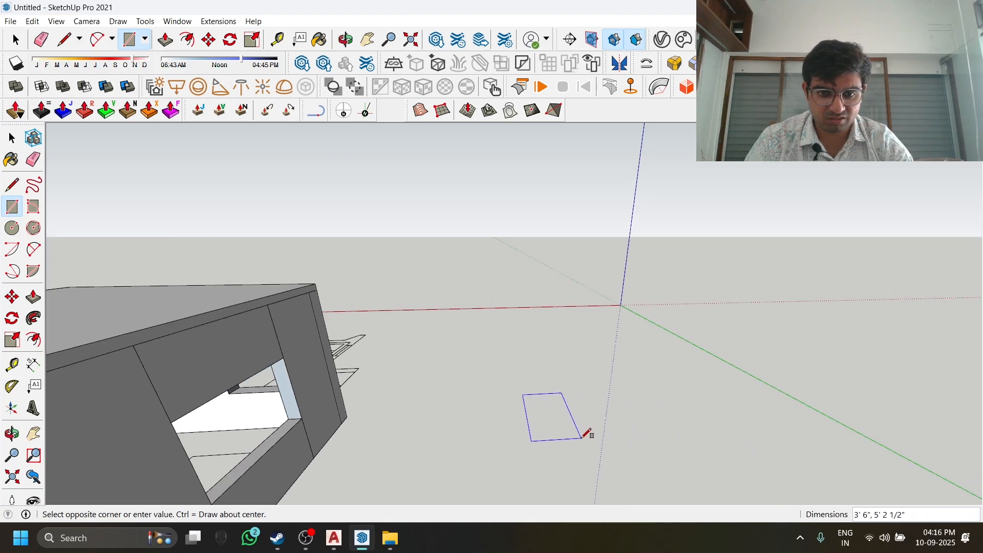
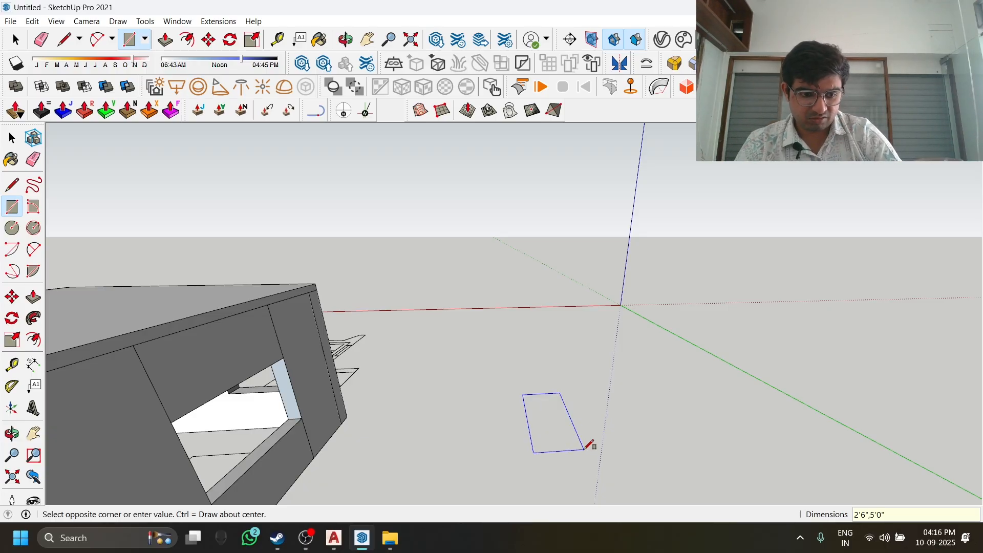
key(Return)
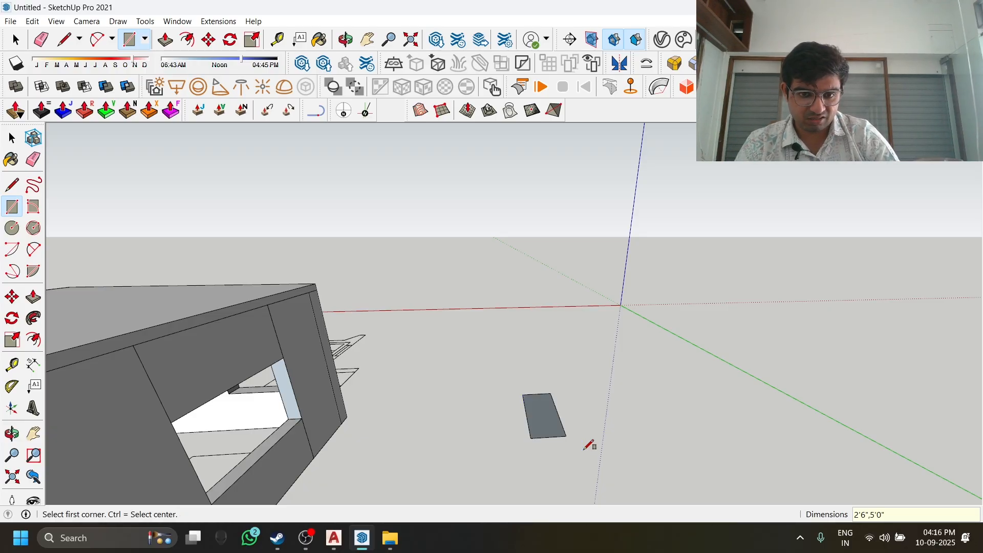
Select the whole ground rectangle, start making it a component and open its definition name for editing.
middle_drag(589, 445, 438, 413)
key(space)
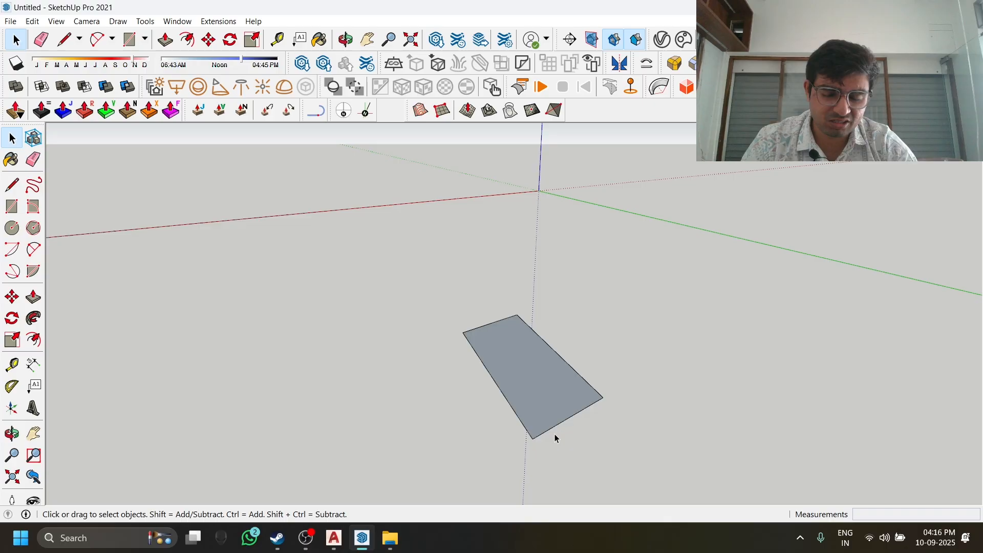
drag(413, 263, 677, 475)
right_click(529, 389)
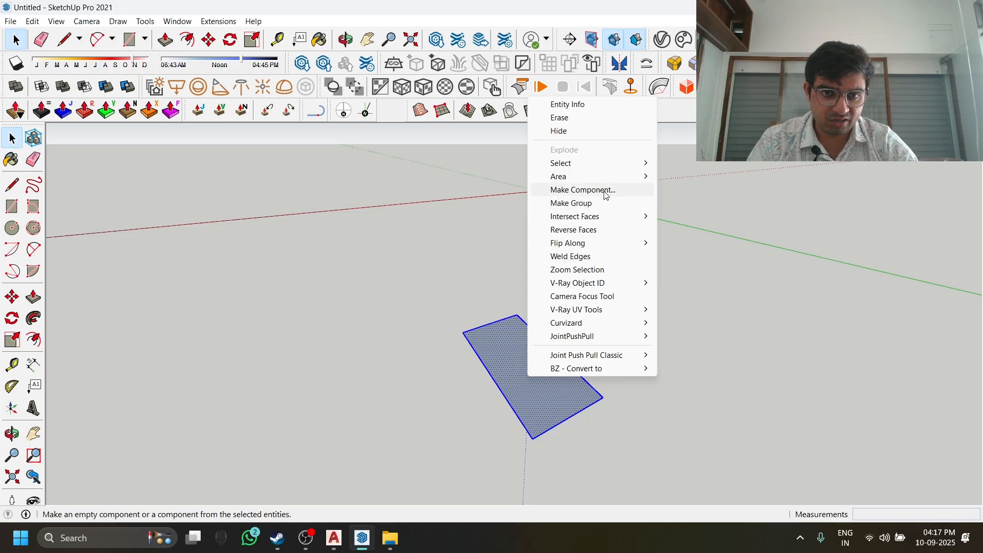
click(605, 195)
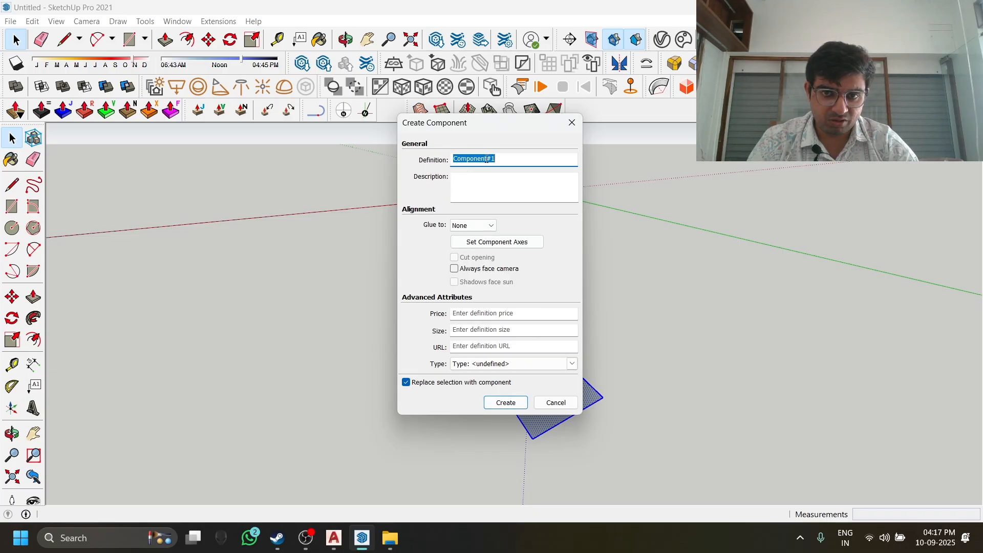
click(502, 158)
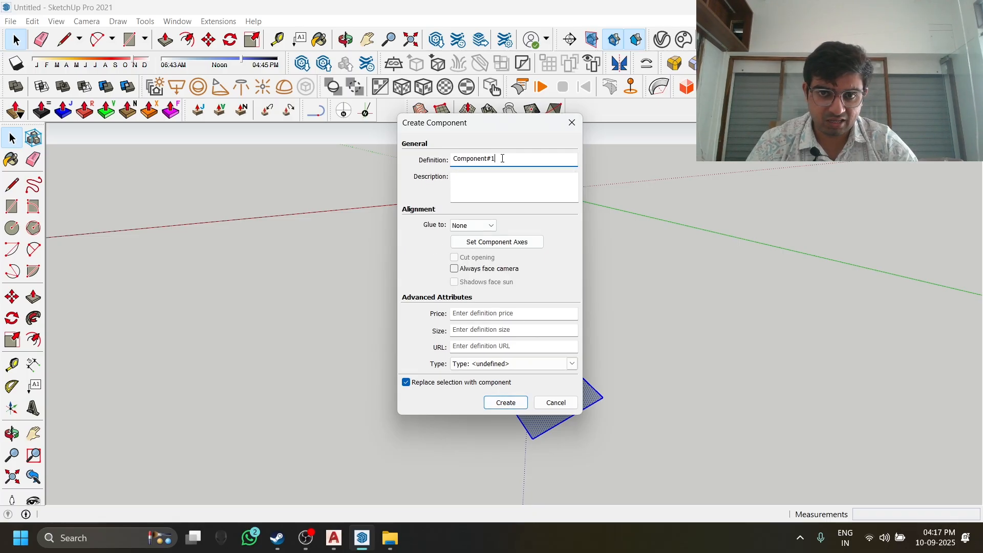
Name the new component definition Flooring and create it from the selected rectangle.
double_click(502, 159)
text(Flooring)
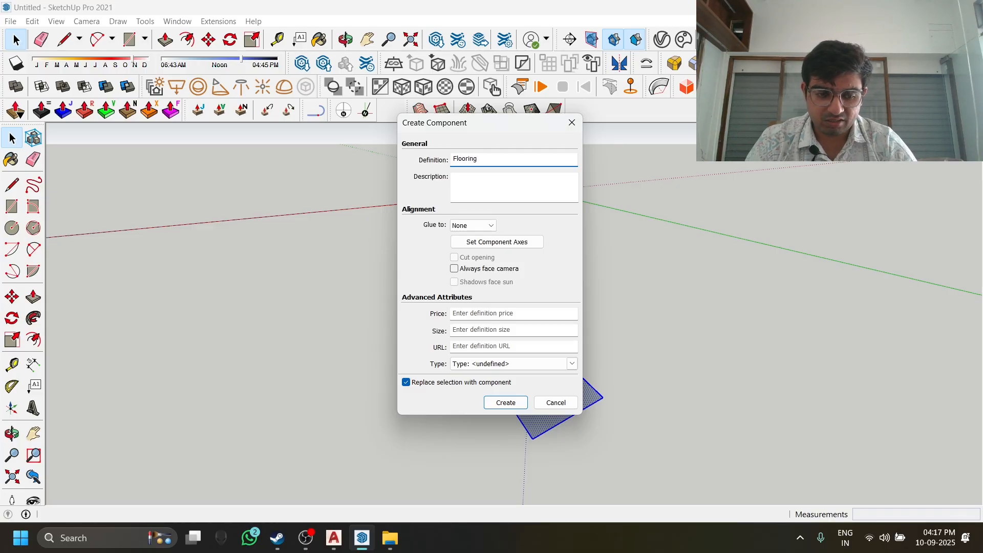
key(Return)
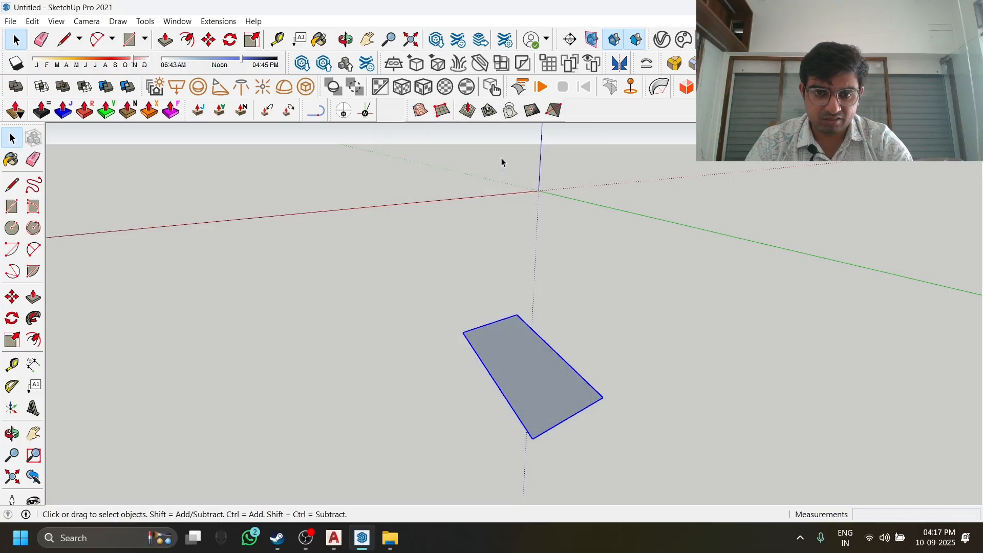
click(628, 459)
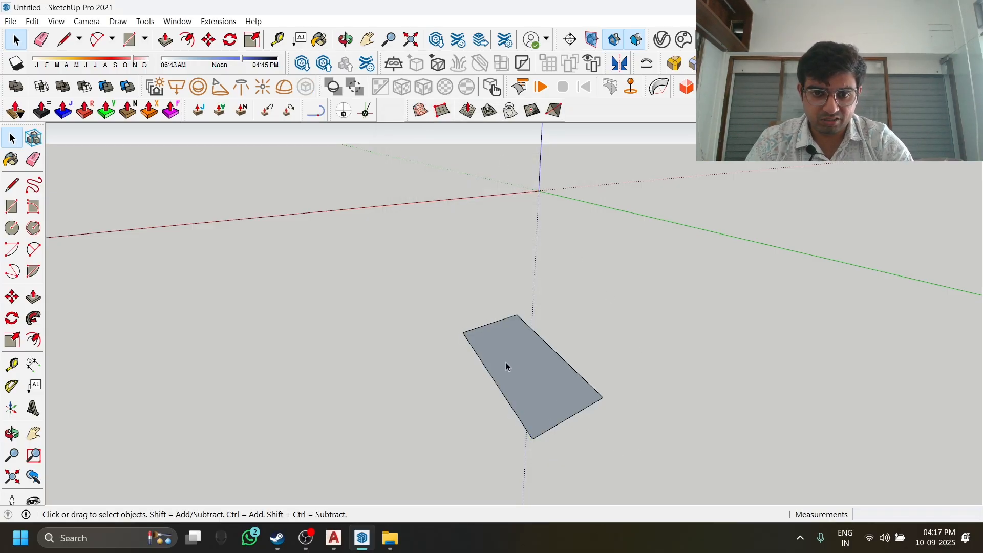
Copy the Flooring component from its corner to a spot just beside the original.
click(533, 369)
middle_drag(564, 363, 539, 467)
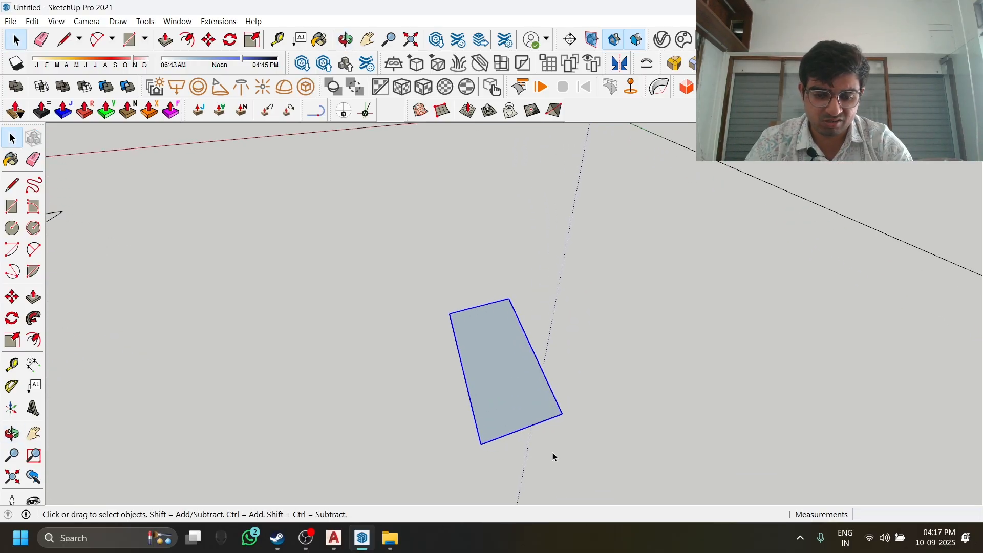
scroll(499, 457, up, 1)
key(m)
key(ctrl)
click(477, 444)
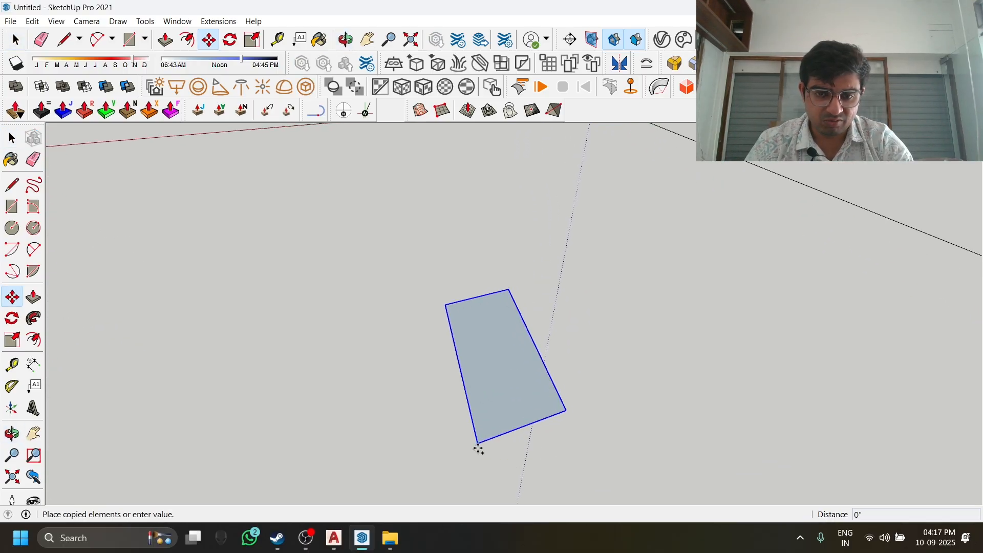
click(607, 395)
key(space)
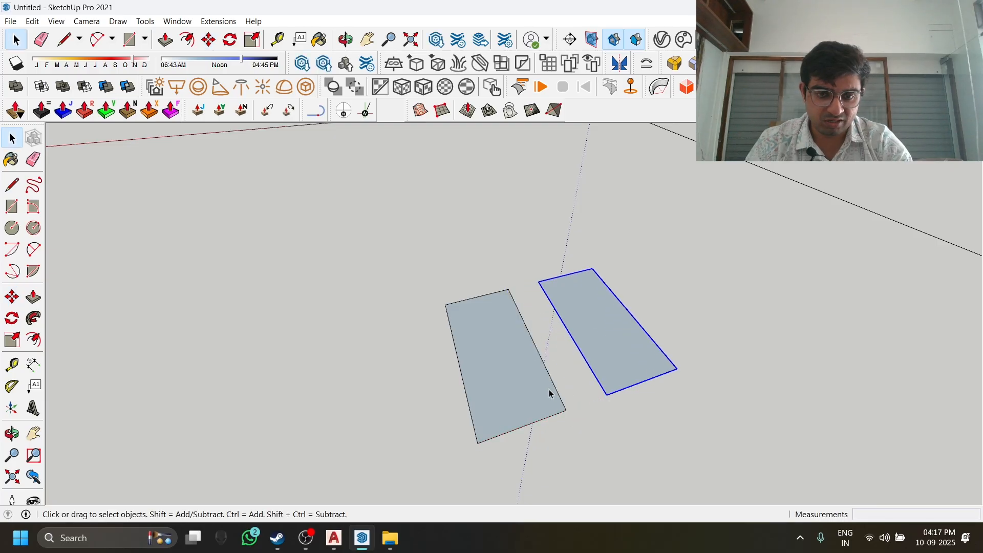
Open the original Flooring component, draw a short line on its face, and close the component.
double_click(545, 385)
scroll(526, 393, up, 3)
key(l)
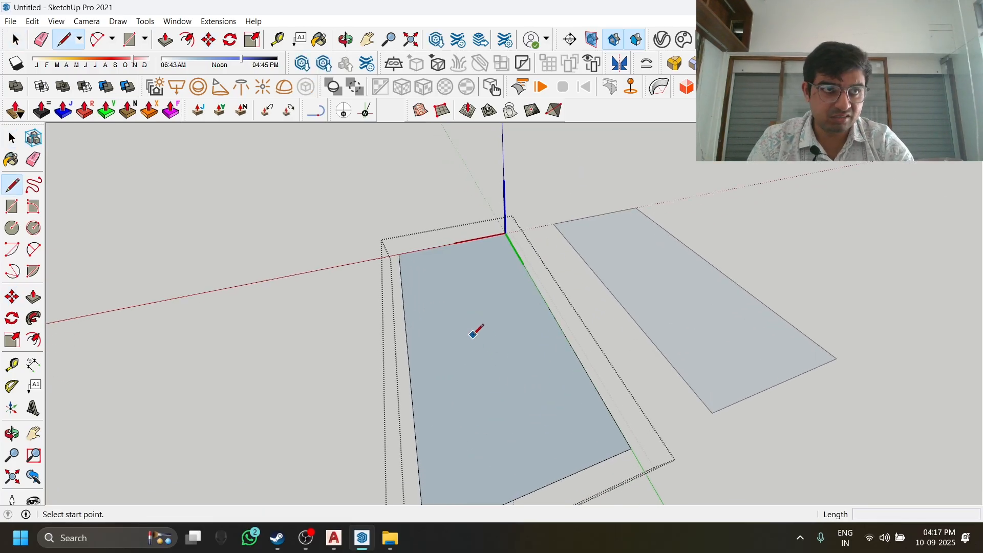
click(475, 337)
click(495, 403)
key(space)
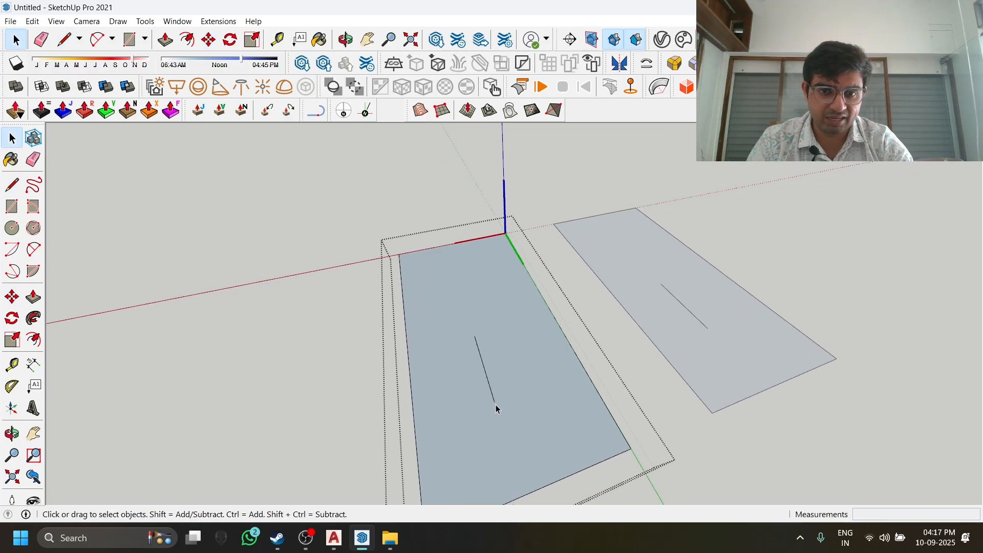
scroll(495, 405, down, 1)
click(690, 370)
middle_drag(680, 333, 663, 303)
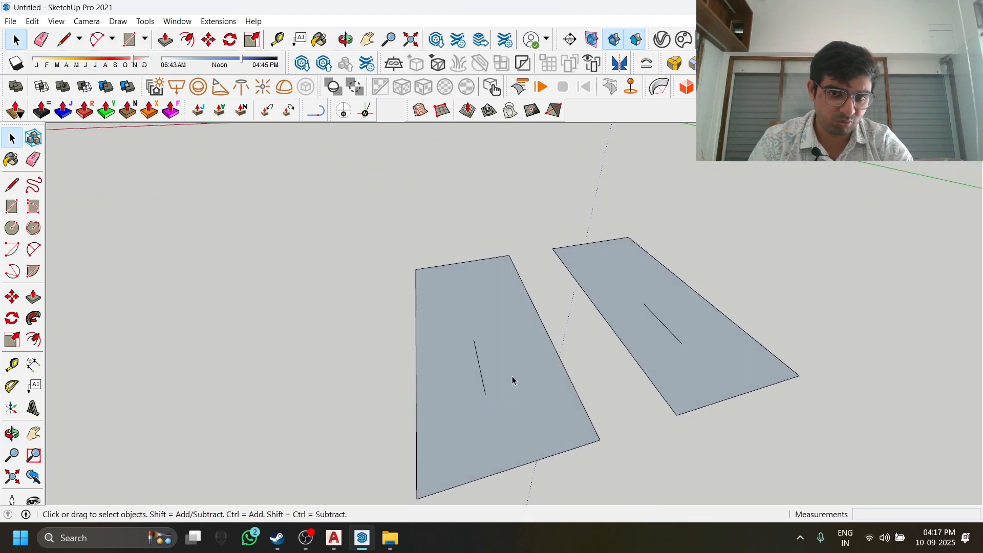
Delete the copied Flooring component.
scroll(671, 312, down, 2)
middle_drag(674, 338, 641, 324)
click(624, 307)
key(Delete)
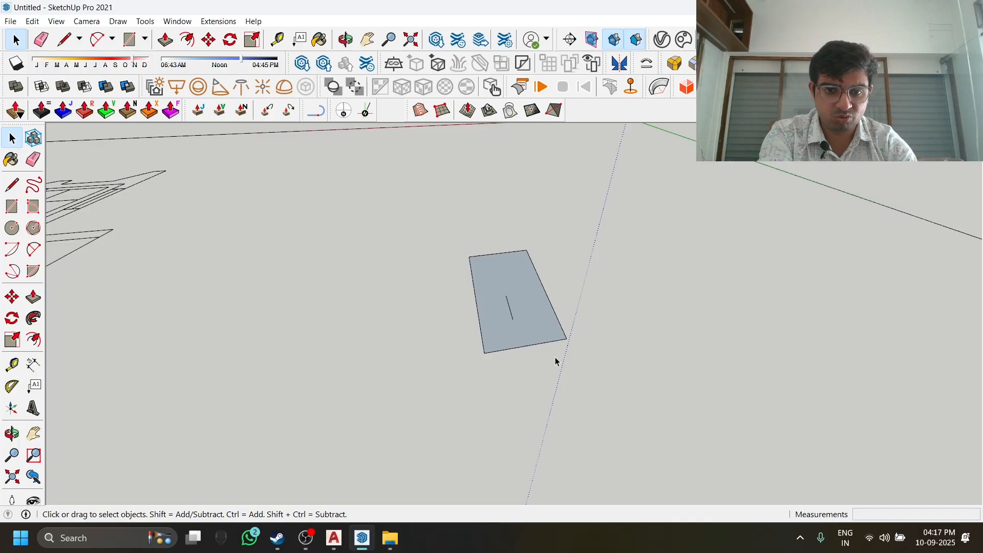
Open the remaining Flooring component for editing and erase the short line from its face.
scroll(498, 317, up, 2)
double_click(498, 309)
key(e)
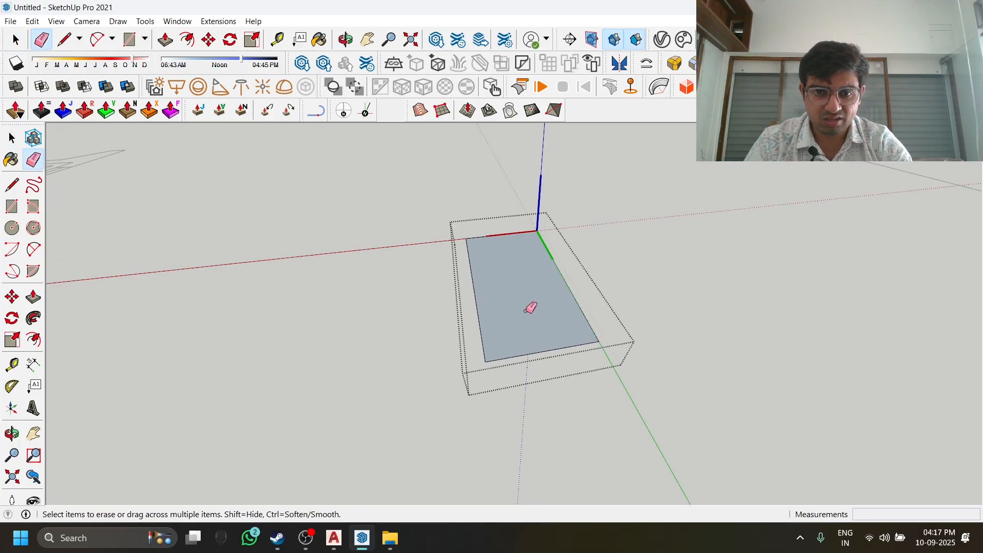
mouse_move(529, 305)
middle_down()
mouse_move(520, 374)
mouse_move(618, 287)
middle_up()
key(space)
scroll(646, 421, down, 1)
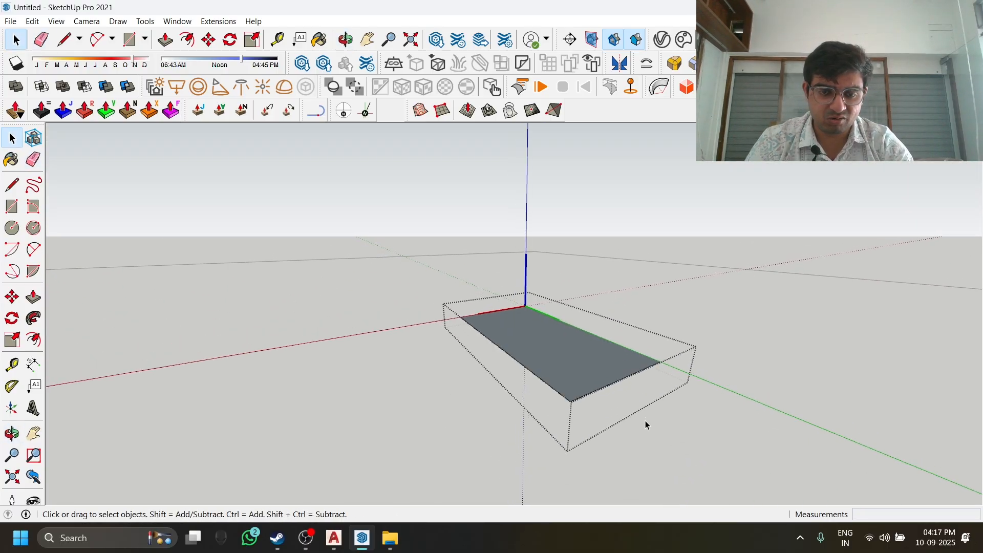
Push/Pull the Flooring component's face to a 1/4" thickness and leave component editing.
shift+middle_drag(645, 420, 581, 396)
key(p)
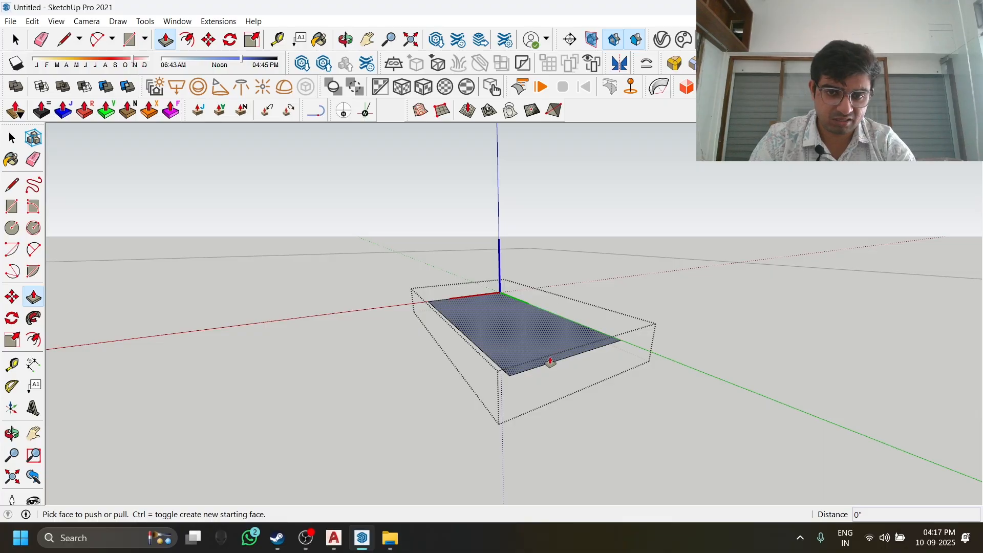
drag(551, 364, 550, 381)
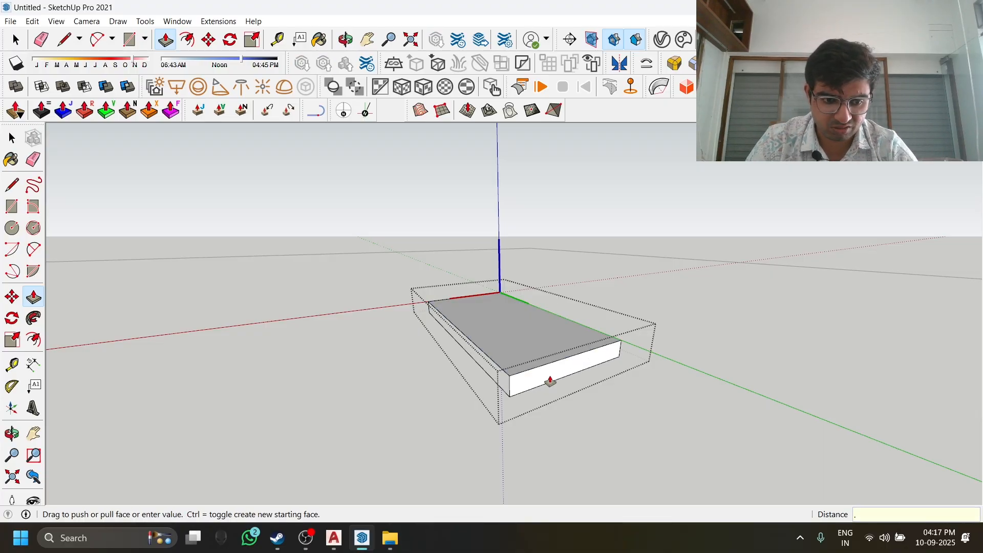
key(Return)
scroll(551, 358, up, 1)
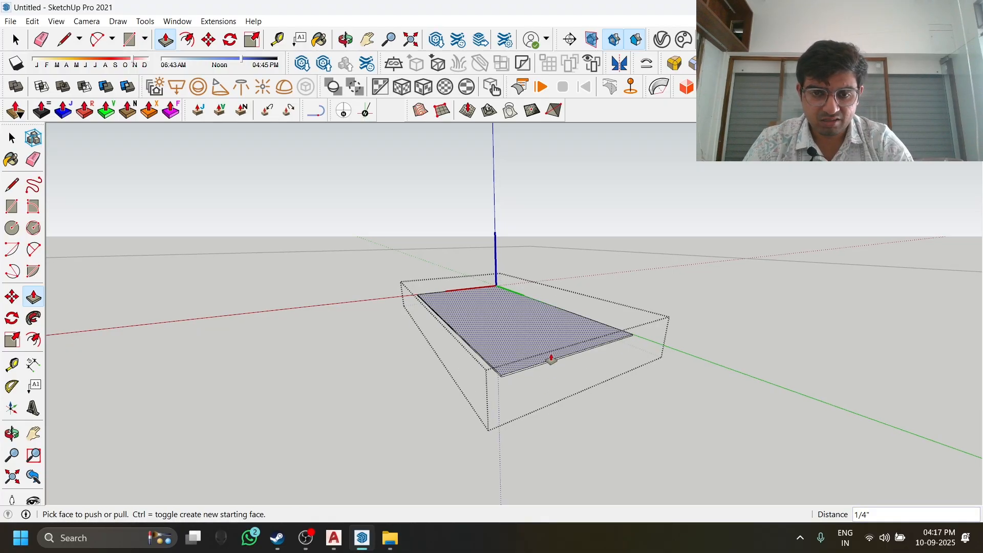
key(space)
key(Escape)
middle_drag(552, 359, 527, 345)
click(524, 360)
scroll(524, 358, down, 2)
scroll(639, 384, down, 2)
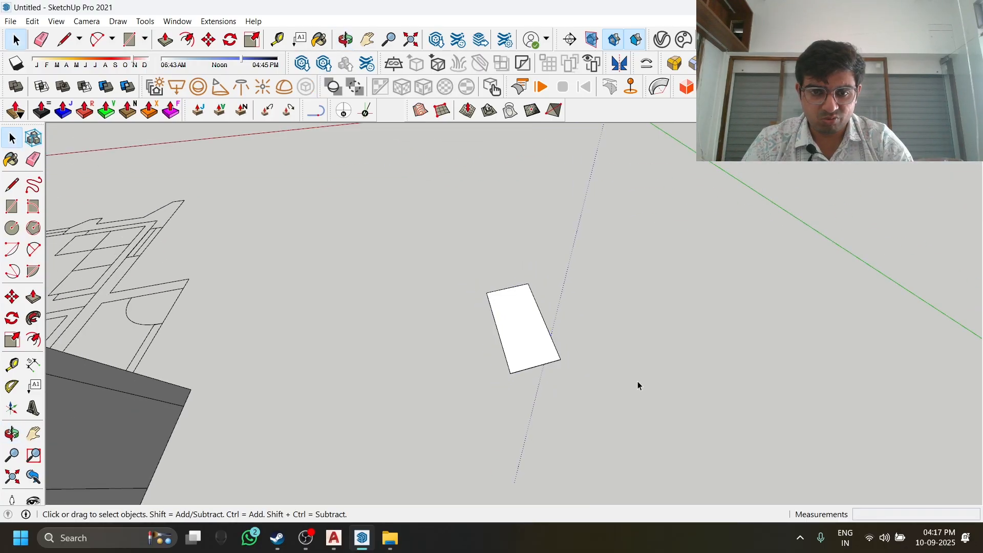
scroll(524, 340, up, 3)
scroll(490, 327, up, 2)
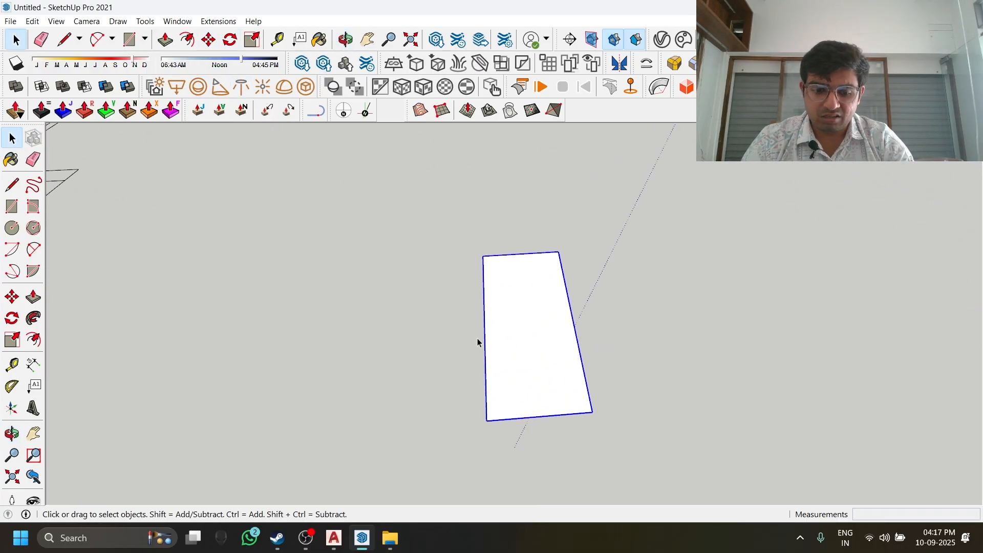
key(m)
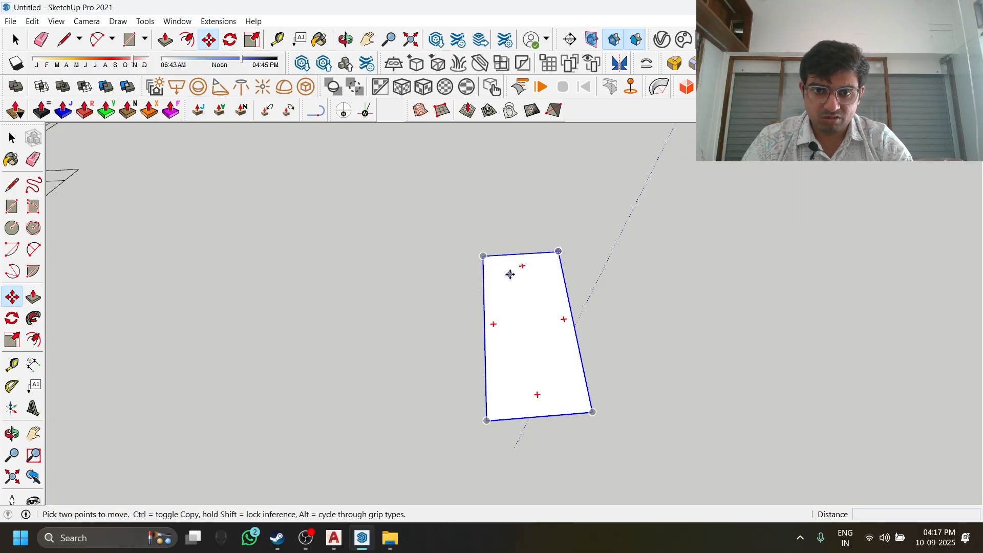
click(483, 256)
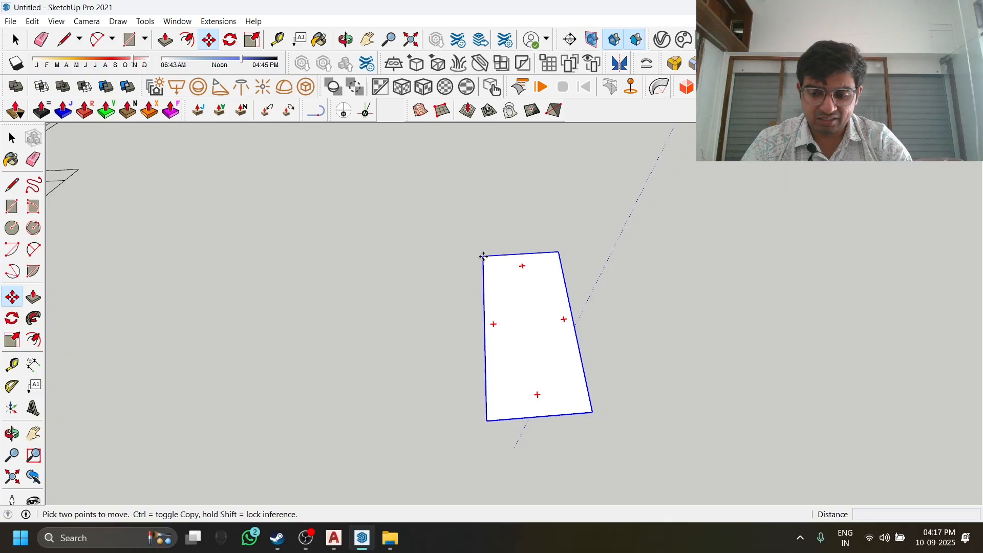
click(483, 257)
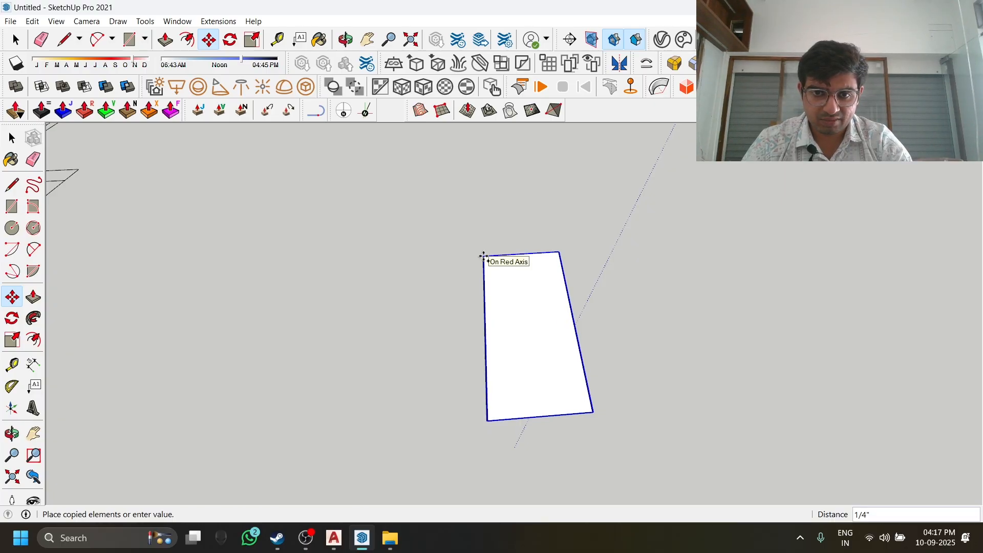
key(space)
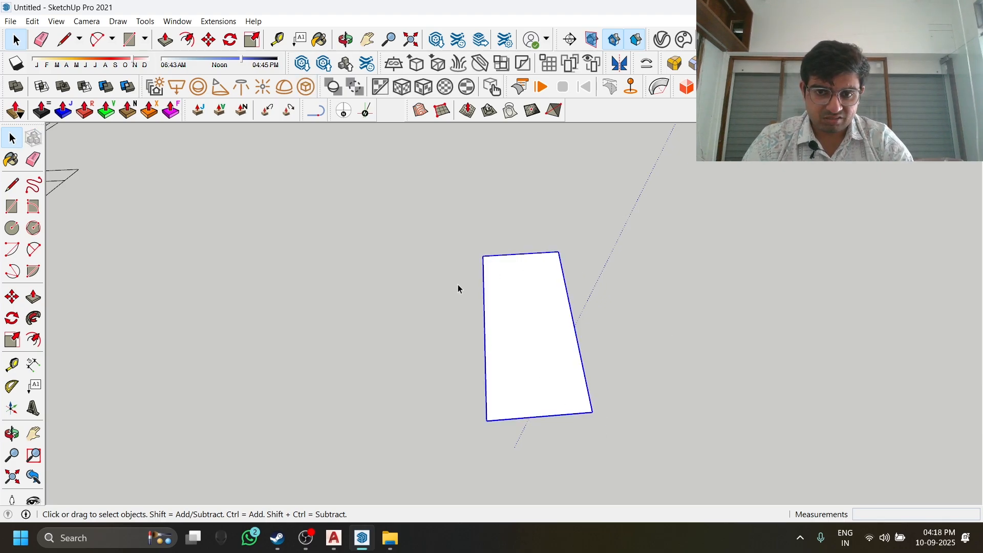
Copy the Flooring panel 2' 6" along the red axis so the copy sits edge to edge with the original.
key(m)
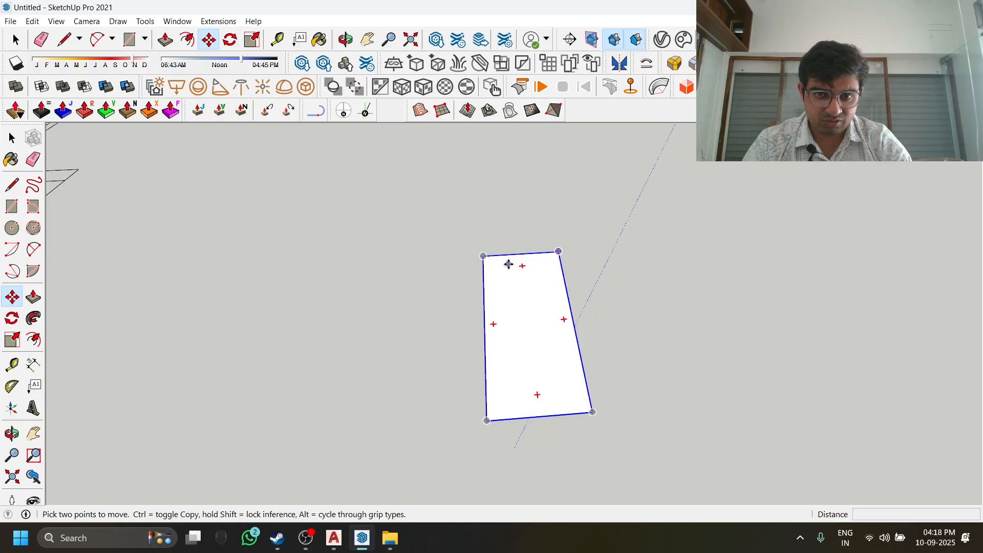
scroll(483, 255, up, 8)
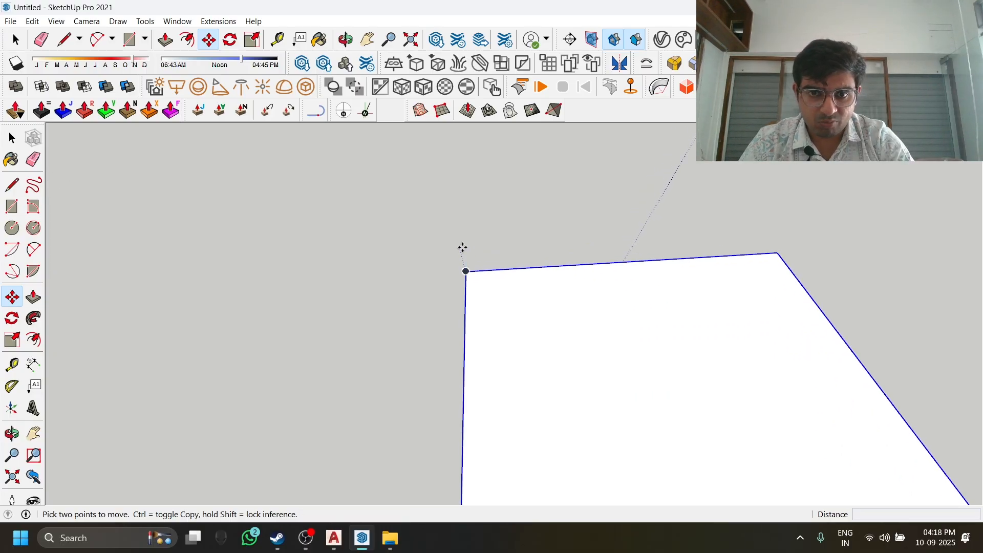
click(460, 290)
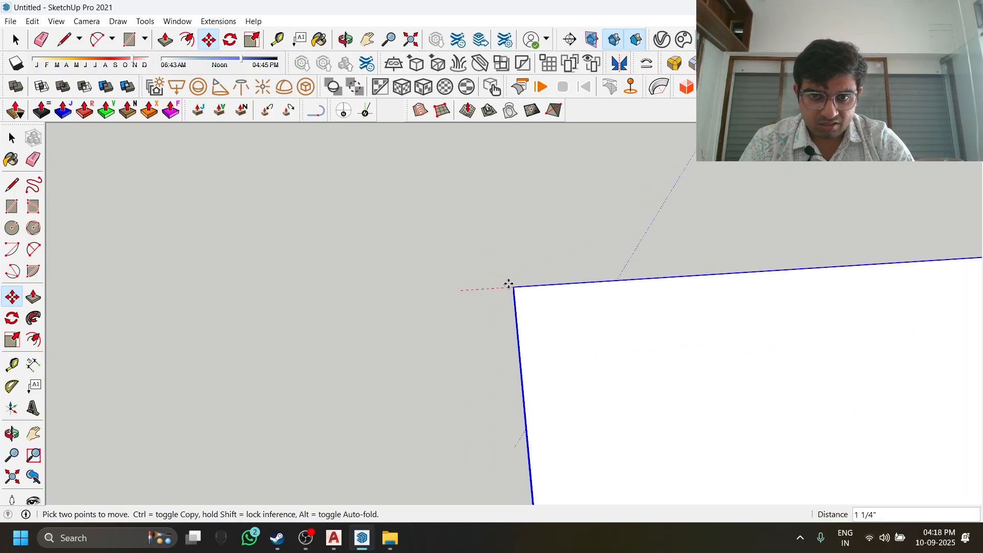
key(ctrl)
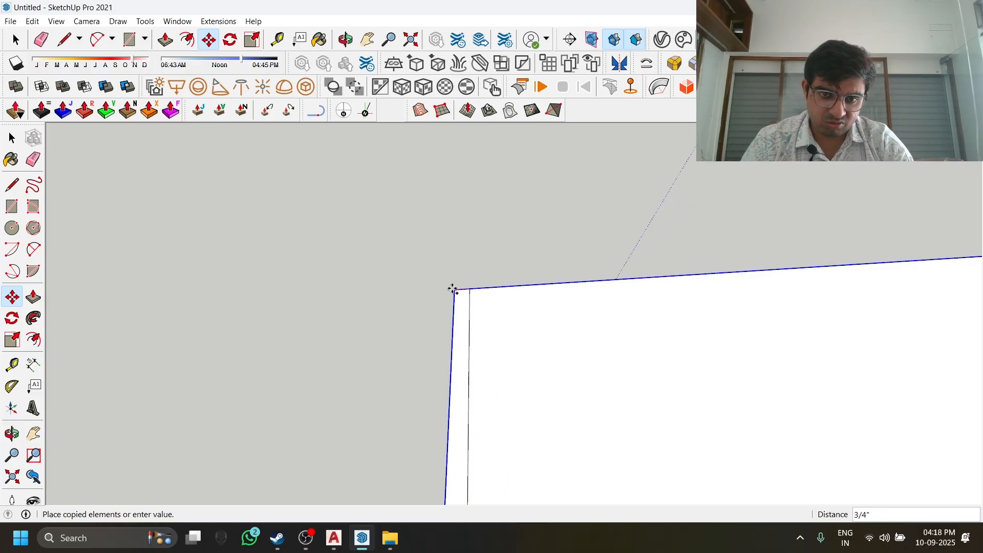
scroll(456, 286, down, 4)
scroll(493, 268, up, 6)
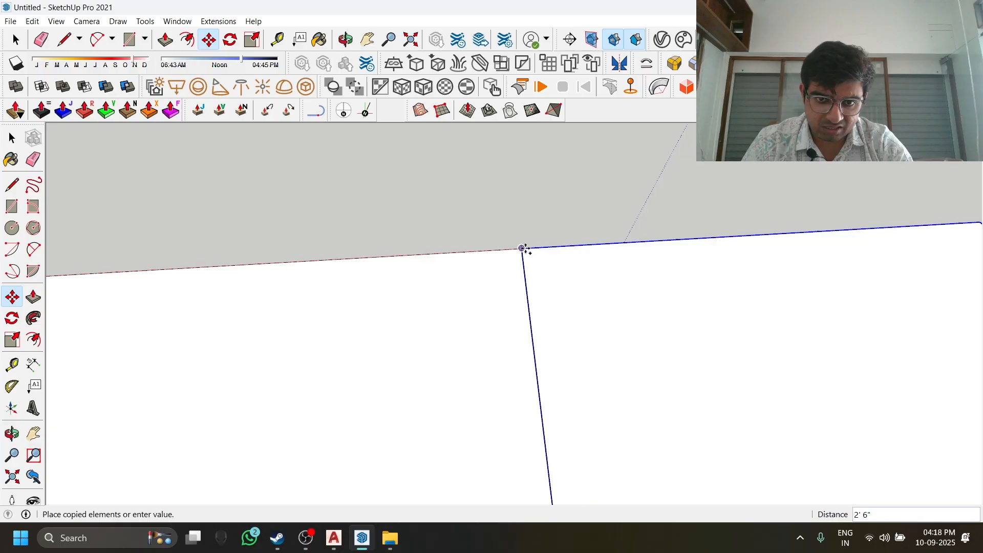
click(521, 249)
scroll(522, 248, down, 8)
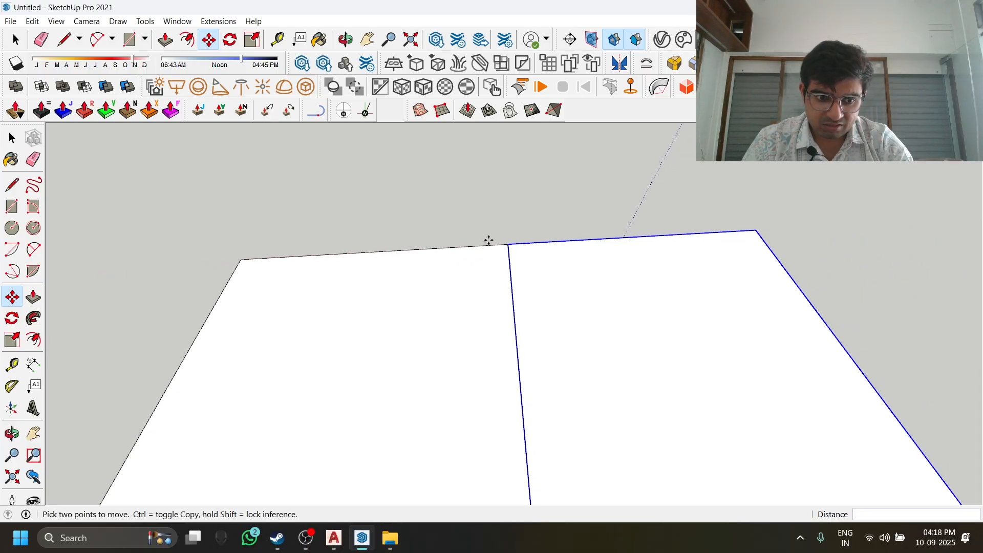
Multiply the panel copy with x12 to form a continuous row of flooring panels.
scroll(495, 255, down, 4)
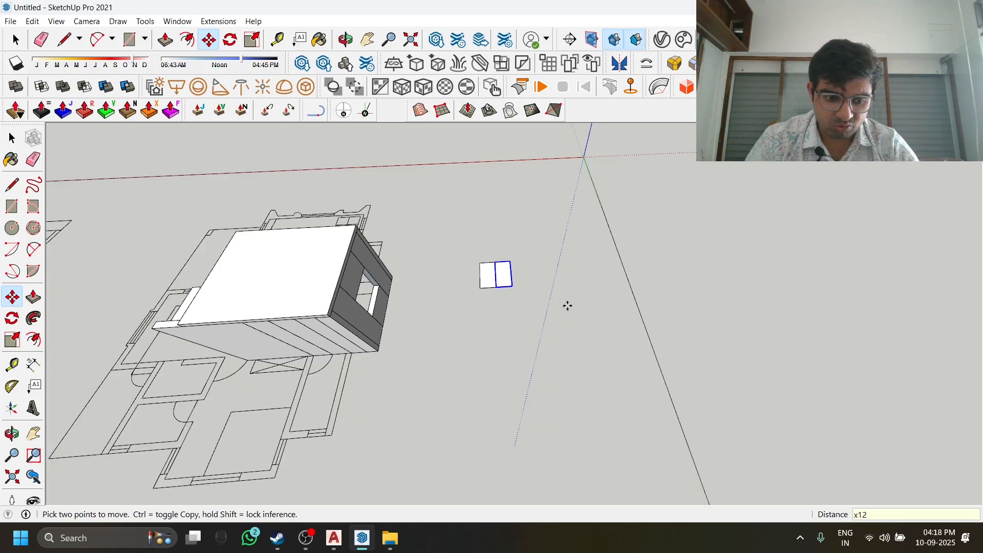
key(Return)
key(space)
middle_drag(567, 306, 723, 401)
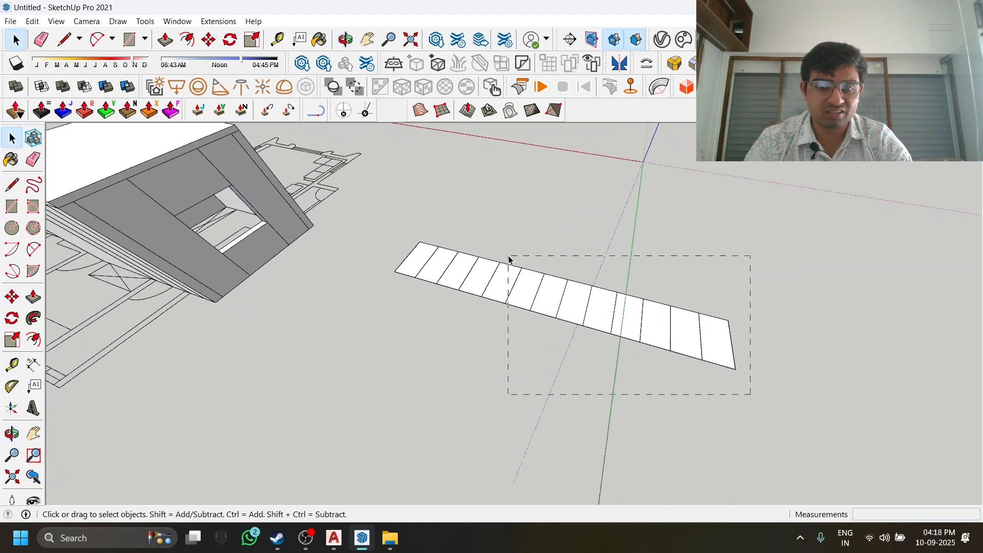
Select the entire row of panels and copy it along the green axis, flush against the row's long edge.
key(ctrl+a)
click(592, 407)
drag(367, 213, 816, 410)
middle_drag(800, 413, 659, 412)
click(424, 230)
drag(401, 202, 765, 401)
middle_drag(765, 397, 591, 399)
scroll(590, 400, up, 5)
scroll(603, 455, up, 2)
scroll(612, 446, down, 4)
shift+middle_drag(613, 446, 601, 246)
scroll(625, 316, up, 5)
key(m)
key(ctrl)
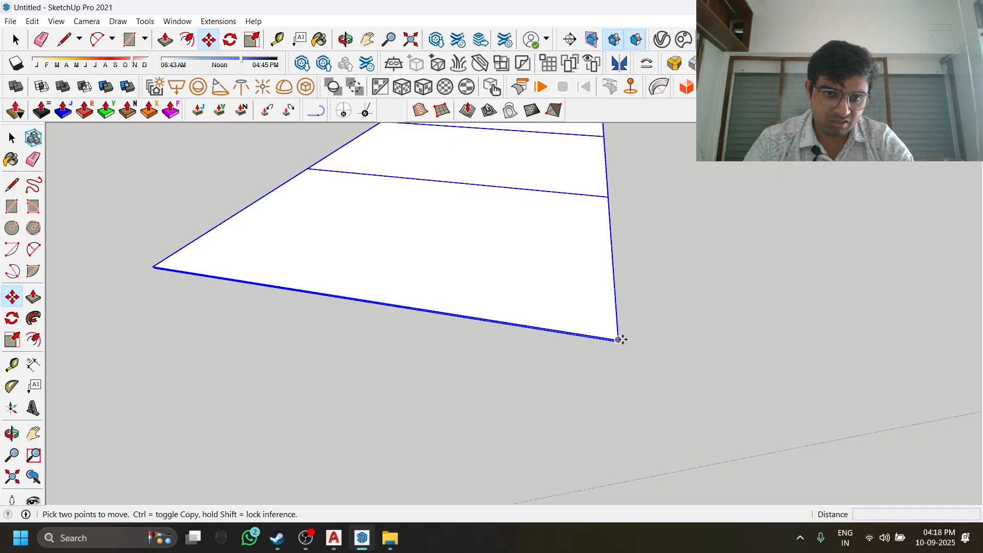
click(620, 343)
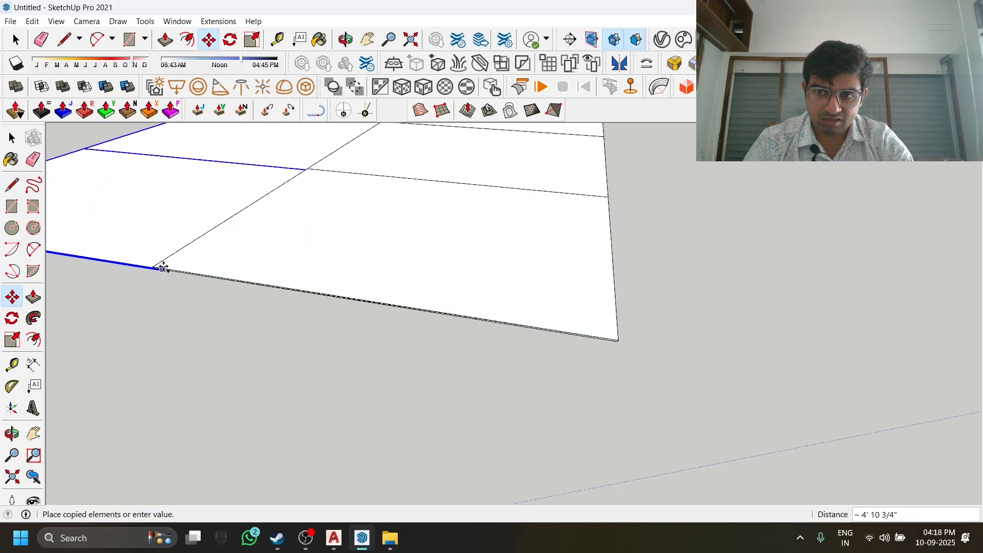
shift+middle_drag(166, 270, 532, 338)
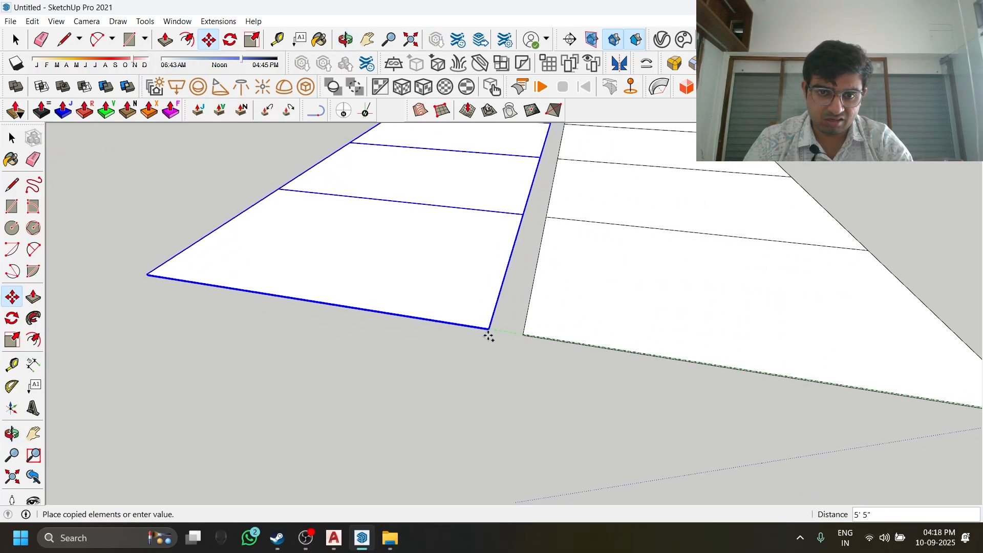
click(522, 334)
Multiply the row copy with x12 to fill out a rectangular flooring grid.
scroll(575, 424, down, 5)
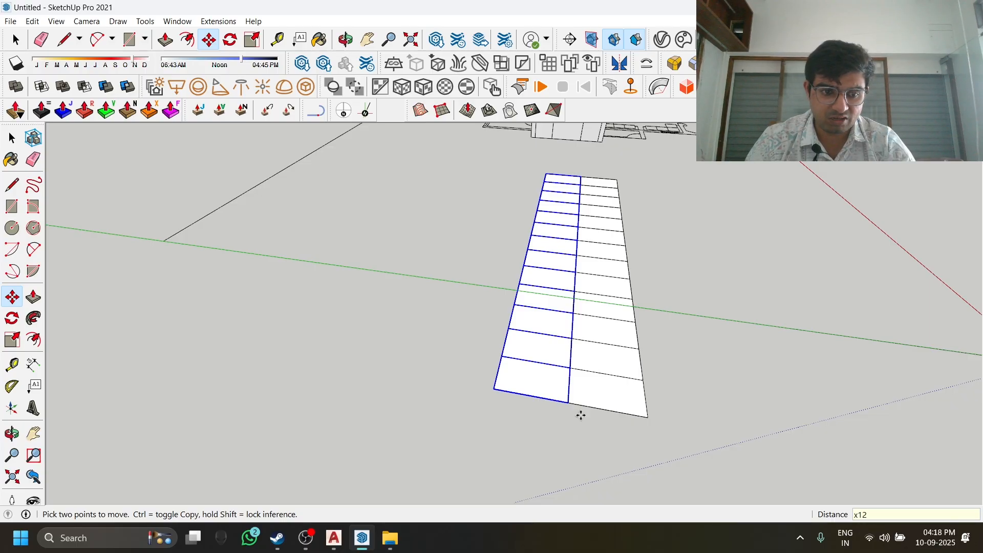
key(Return)
scroll(705, 424, down, 2)
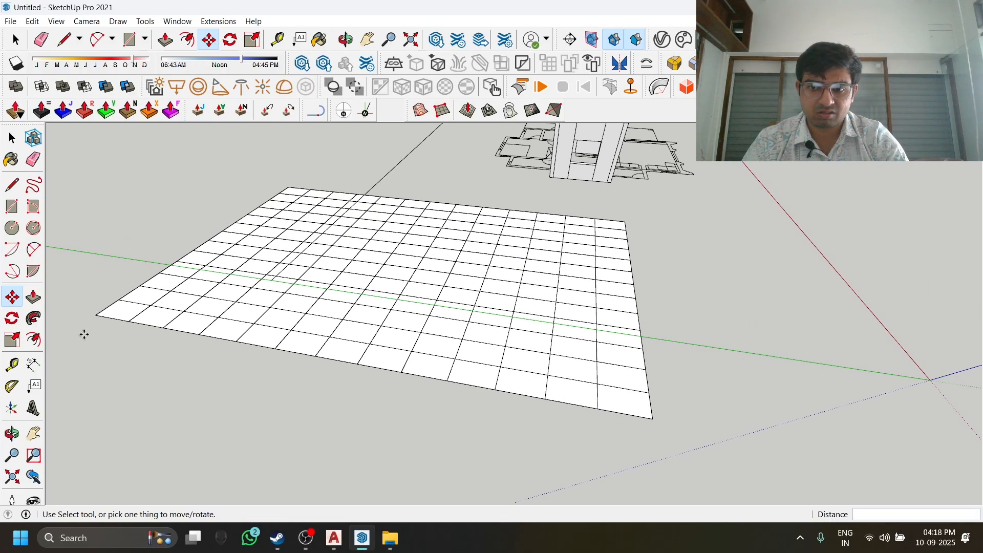
scroll(312, 388, down, 5)
key(space)
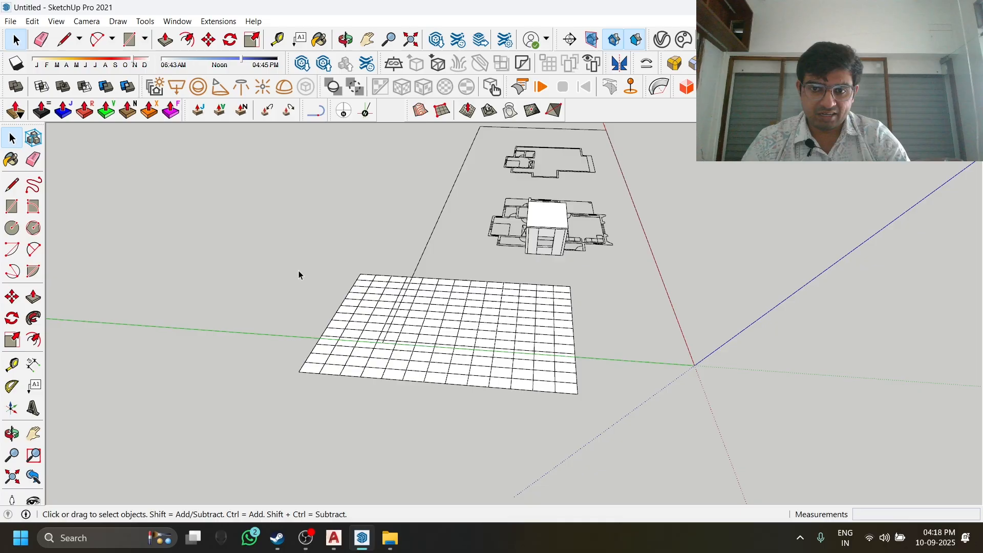
Select the entire grid of flooring panels and make it a group.
click(369, 299)
drag(263, 236, 604, 441)
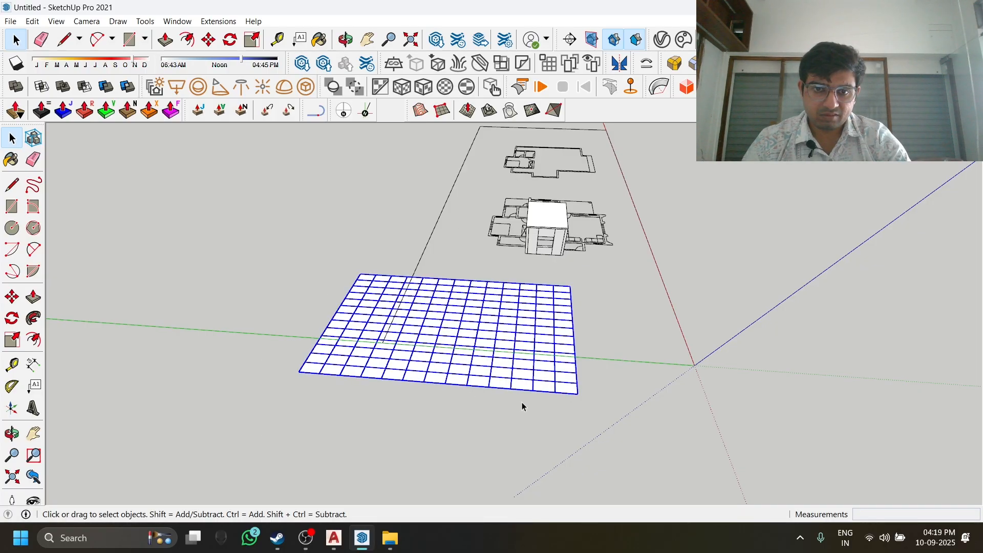
right_click(443, 331)
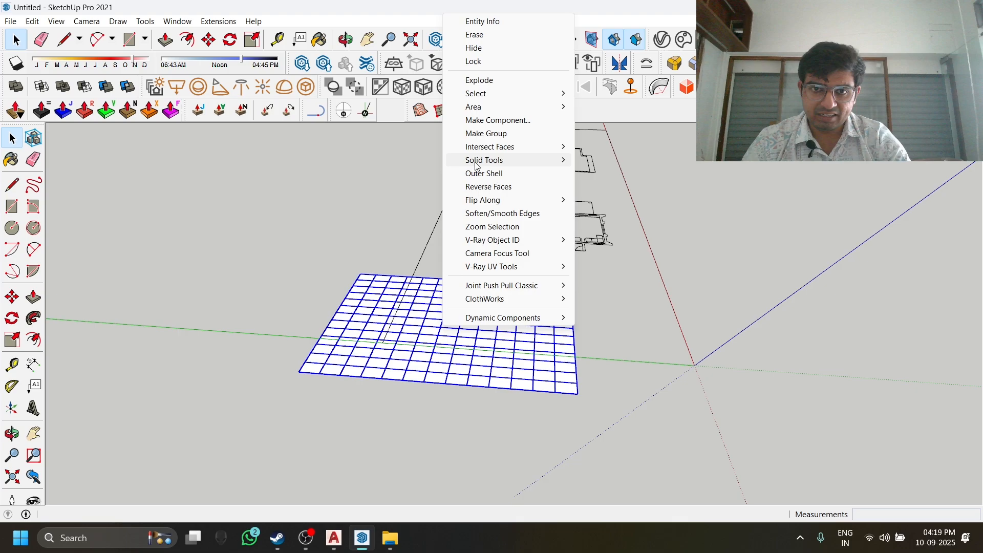
click(529, 136)
Move the flooring grid group by its corner onto the inside floor corner of the walled room.
middle_drag(424, 198, 572, 331)
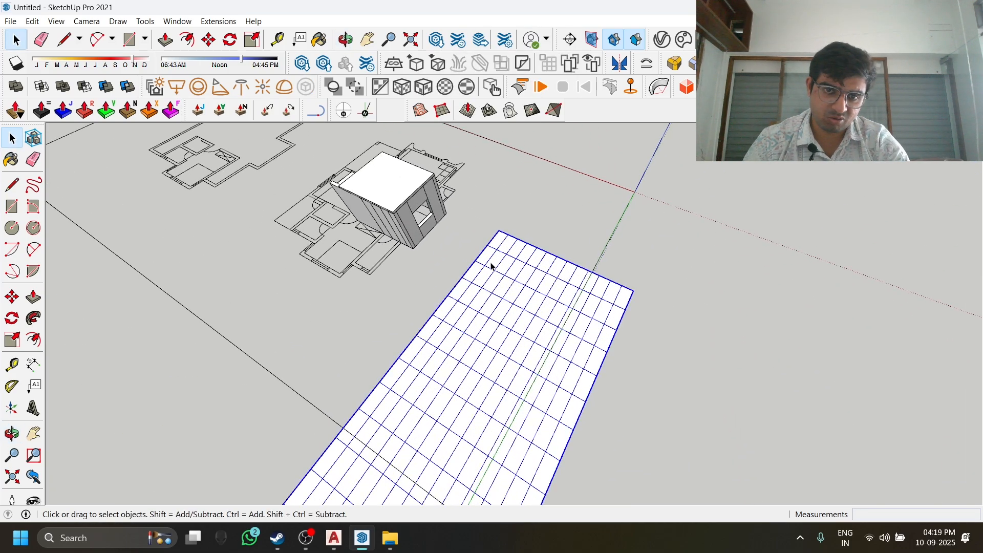
middle_drag(491, 267, 546, 232)
key(m)
scroll(450, 230, up, 8)
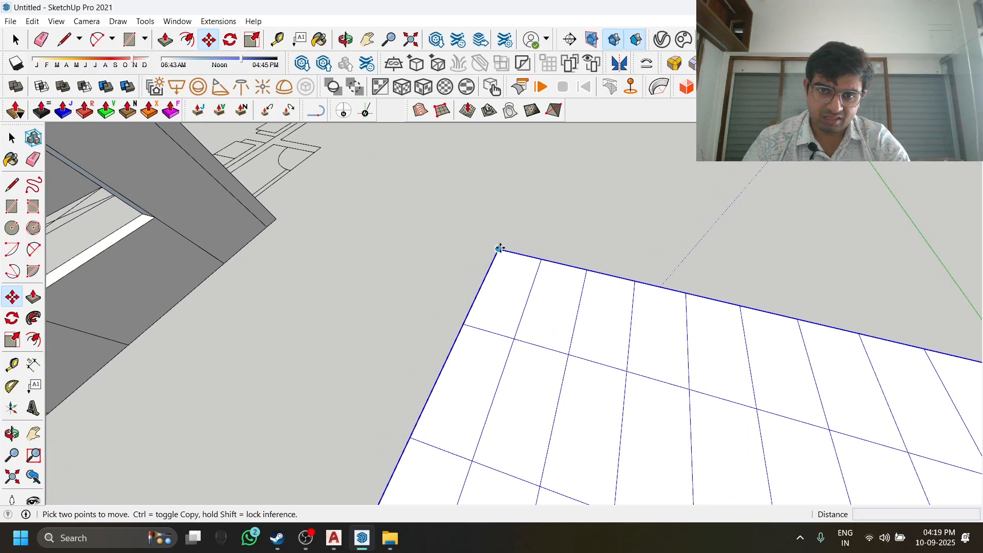
click(500, 248)
shift+middle_drag(330, 185, 523, 251)
scroll(527, 268, up, 2)
shift+middle_drag(453, 276, 530, 243)
scroll(285, 229, up, 3)
shift+middle_drag(247, 185, 608, 337)
scroll(318, 217, up, 3)
click(298, 206)
key(space)
scroll(298, 206, down, 3)
scroll(530, 302, down, 3)
scroll(595, 347, down, 1)
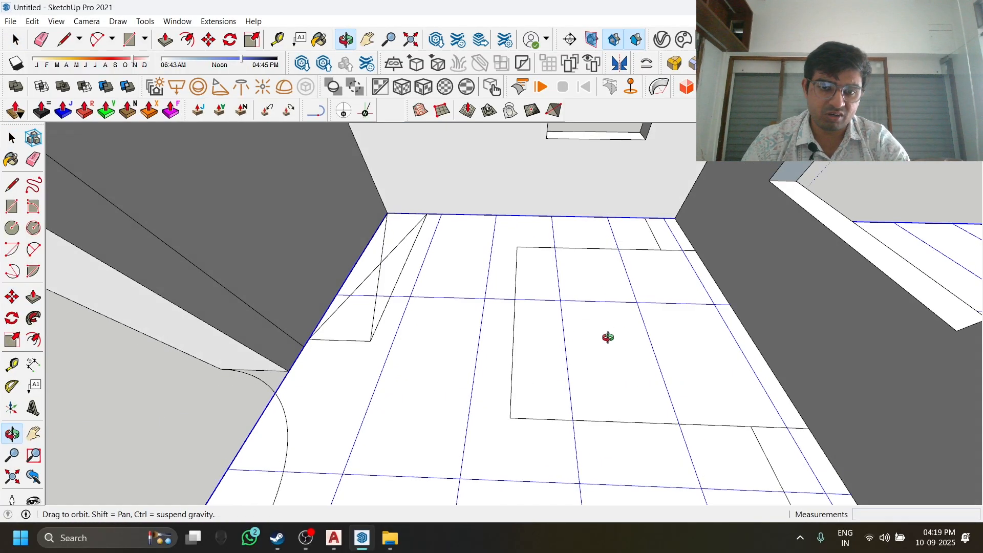
scroll(449, 336, up, 3)
scroll(446, 252, down, 2)
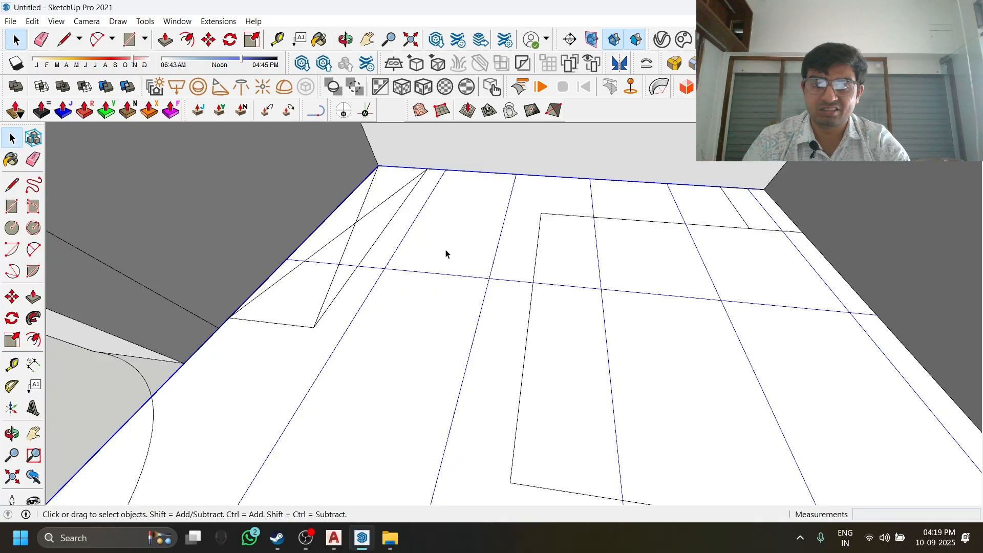
scroll(444, 266, down, 3)
double_click(444, 284)
scroll(445, 281, up, 2)
middle_drag(449, 267, 455, 281)
click(455, 281)
click(188, 40)
scroll(424, 223, up, 3)
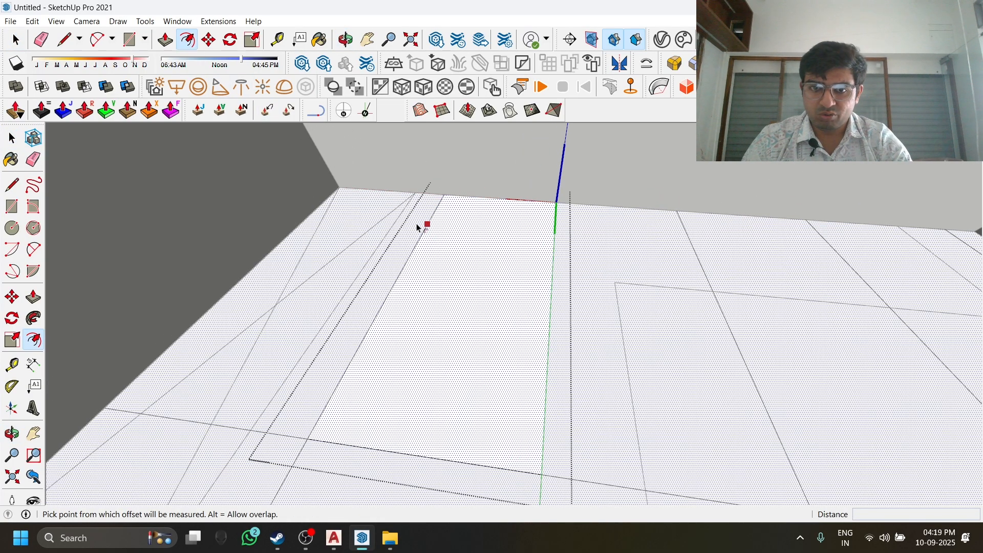
click(16, 40)
key(Escape)
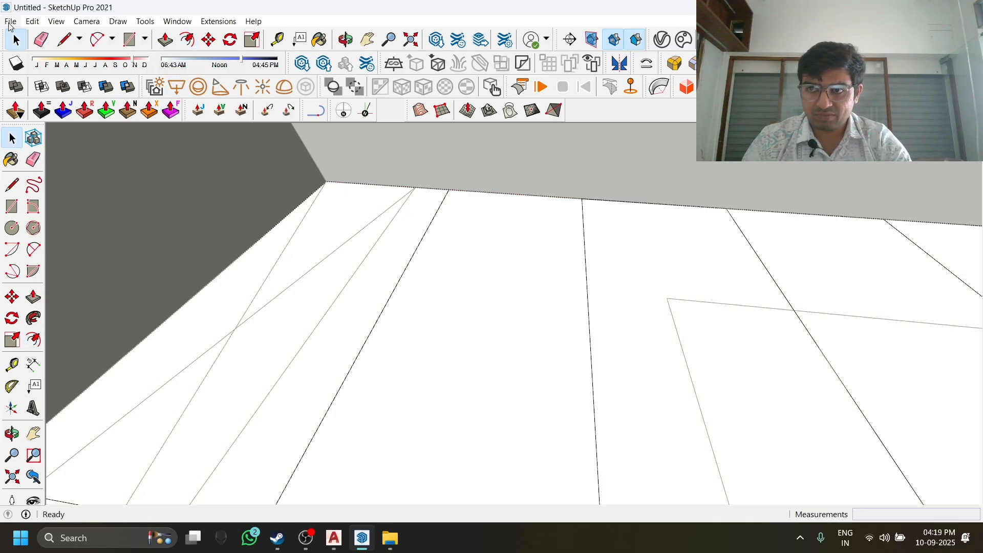
Open one flooring panel component inside the grid group and offset its face edges inward by .125".
double_click(438, 273)
triple_click(445, 286)
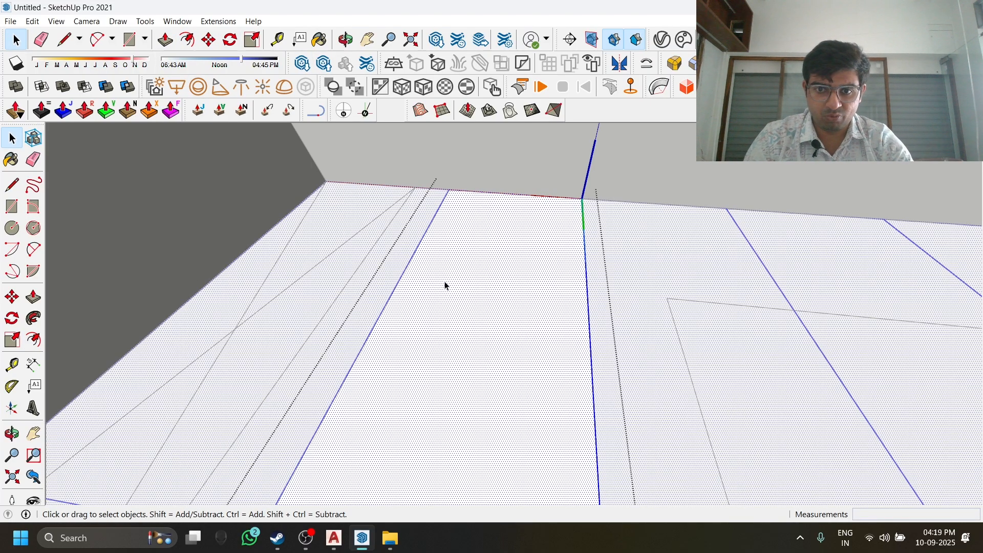
middle_drag(445, 281, 476, 277)
click(532, 378)
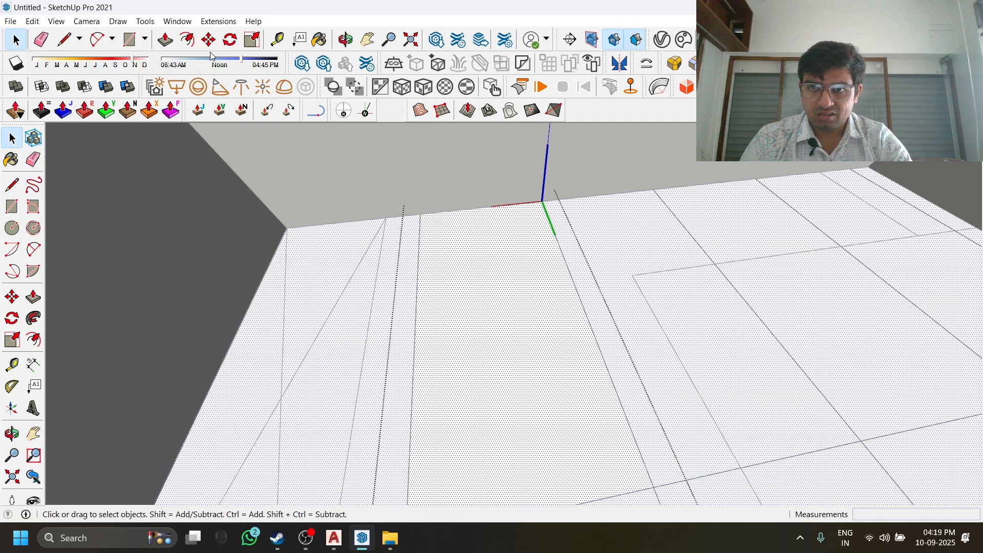
click(188, 40)
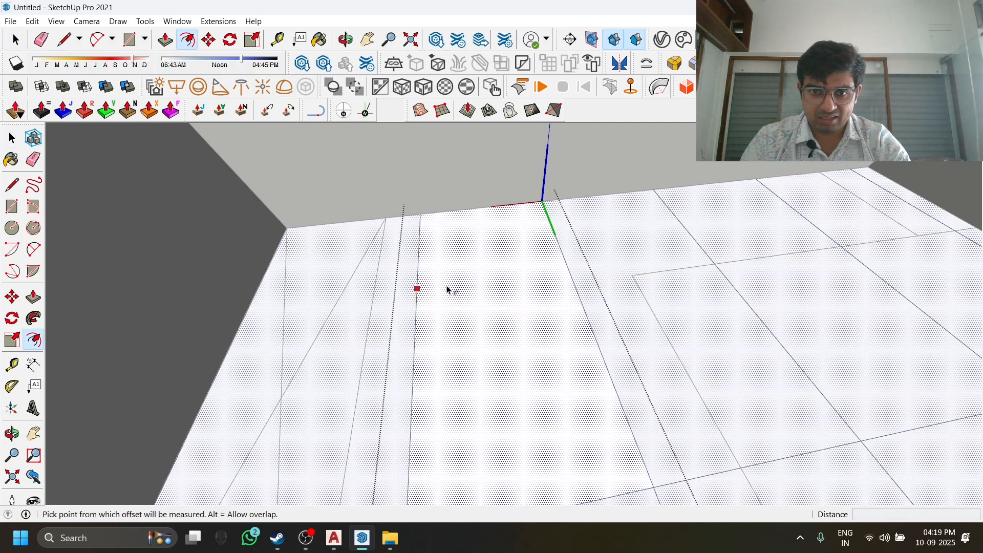
click(419, 291)
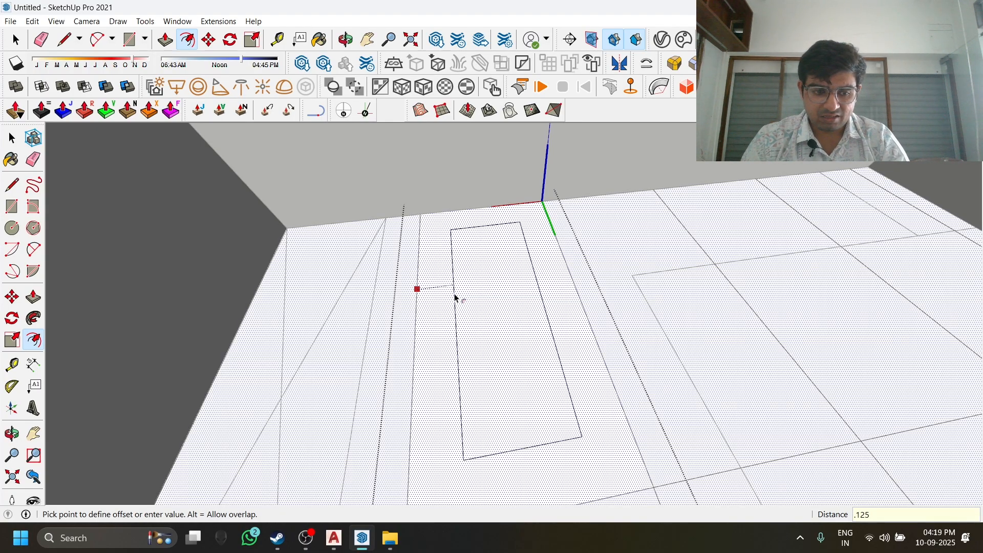
key(Return)
scroll(461, 294, down, 5)
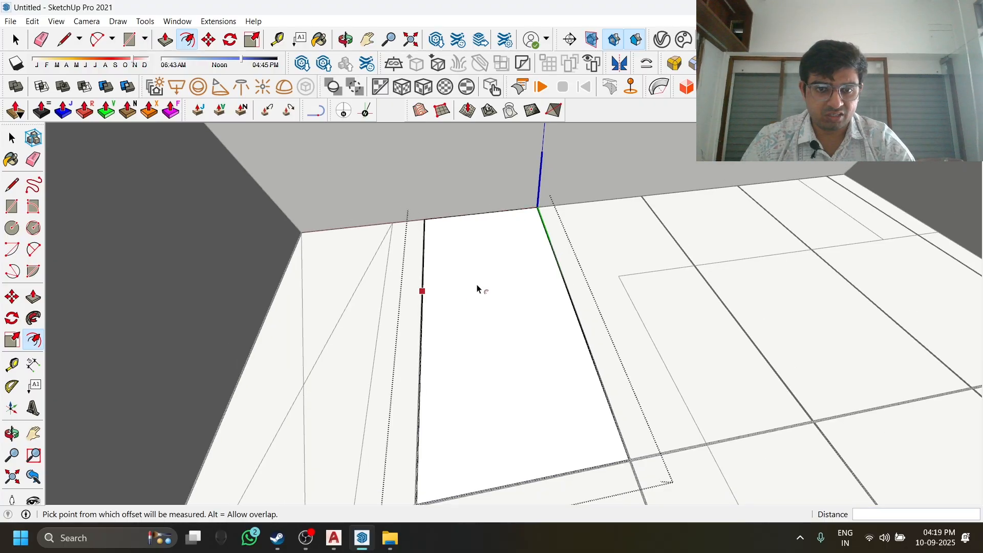
key(space)
Inspect the narrow offset borders where neighbouring floor panels meet.
middle_drag(562, 369, 436, 386)
scroll(437, 386, up, 3)
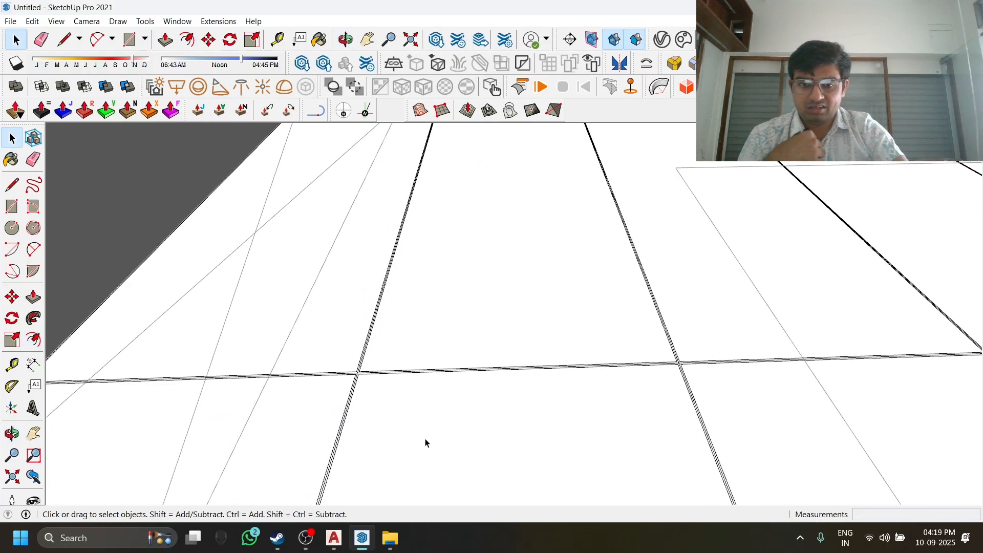
scroll(425, 443, down, 2)
scroll(546, 375, down, 1)
scroll(599, 309, up, 5)
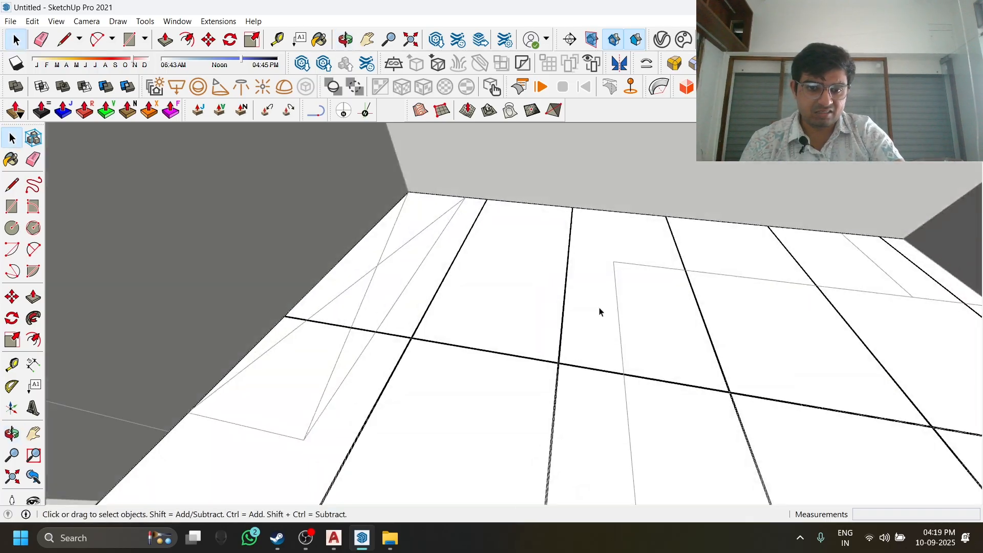
double_click(509, 346)
scroll(511, 348, up, 4)
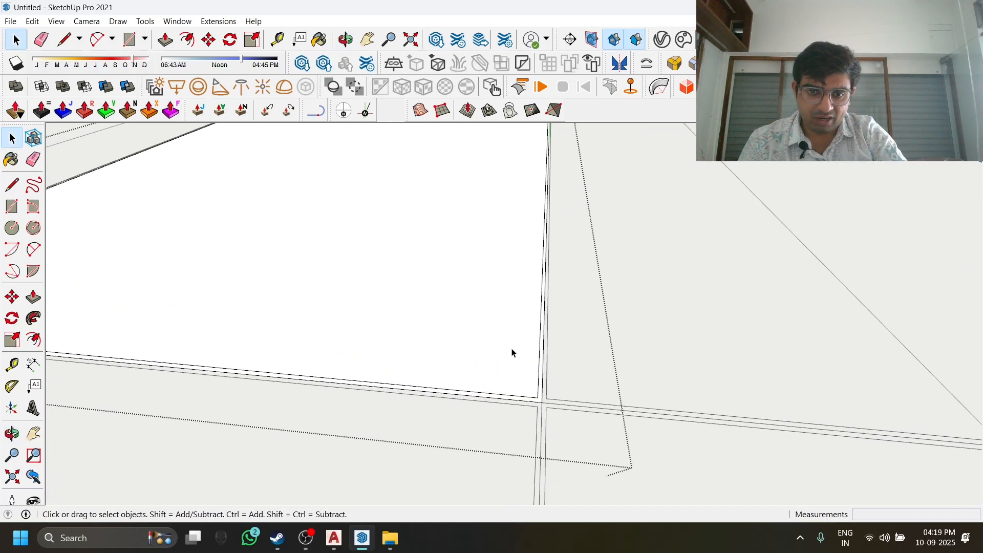
scroll(512, 348, up, 1)
click(494, 306)
middle_drag(492, 313, 860, 349)
scroll(539, 374, up, 3)
middle_drag(844, 360, 692, 361)
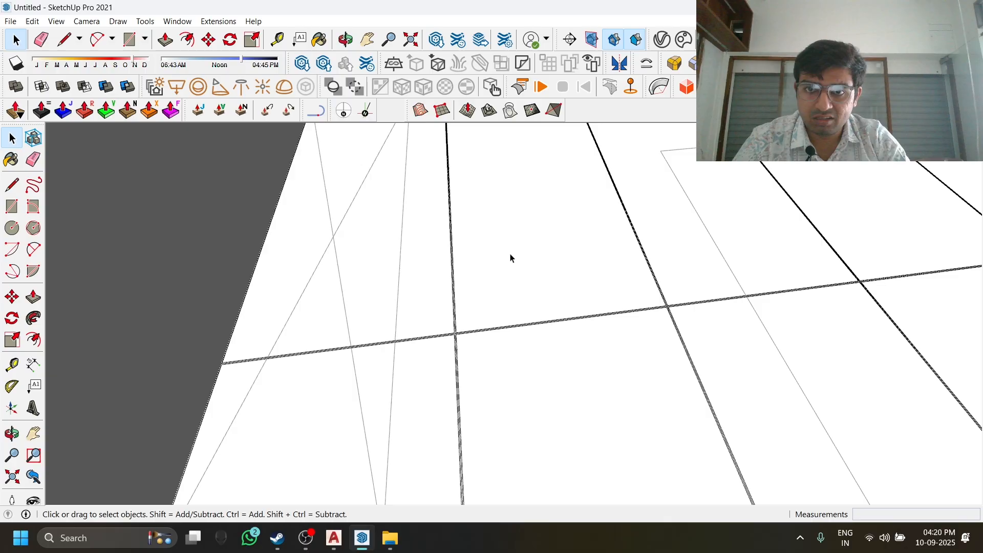
scroll(508, 266, up, 4)
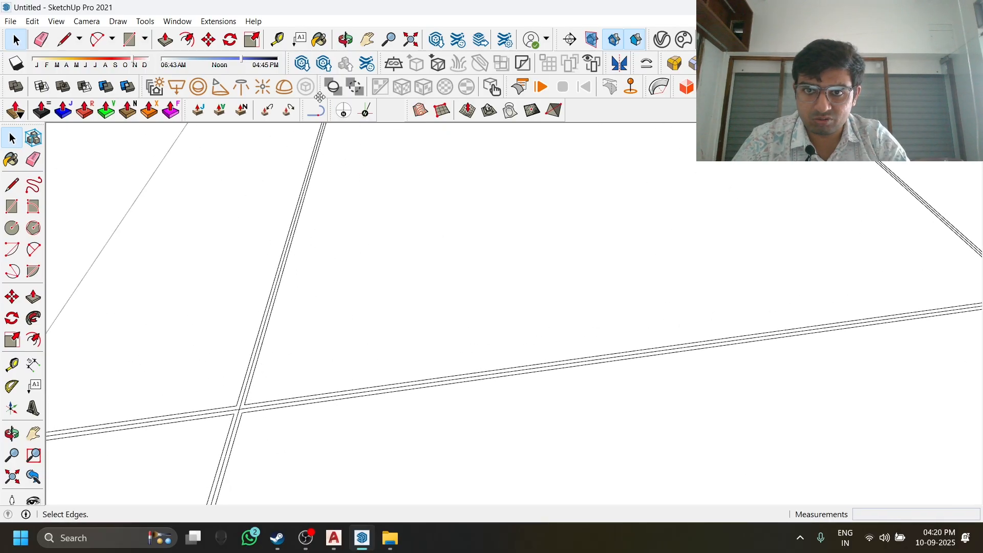
scroll(411, 265, down, 4)
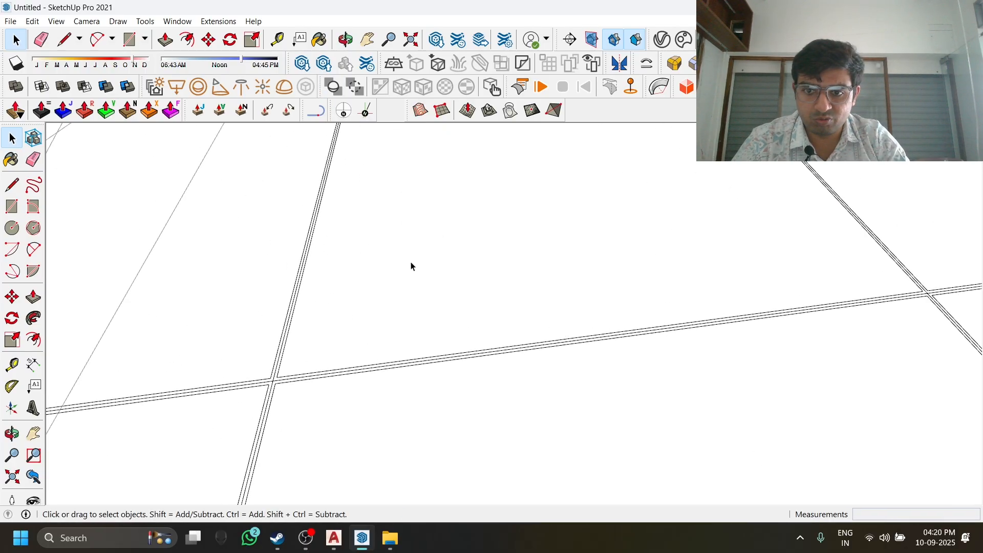
Choose the black material from the Colors collection for painting.
click(317, 41)
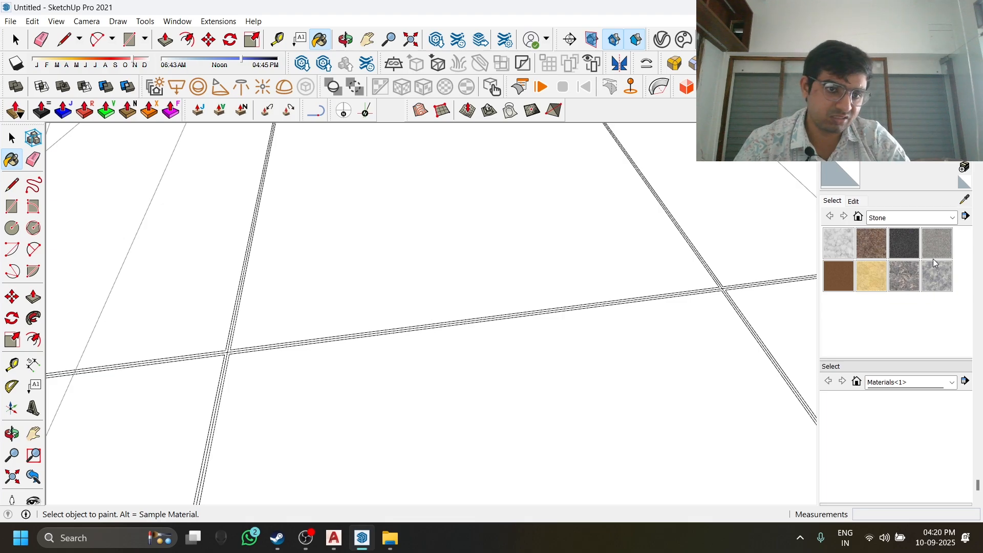
click(946, 223)
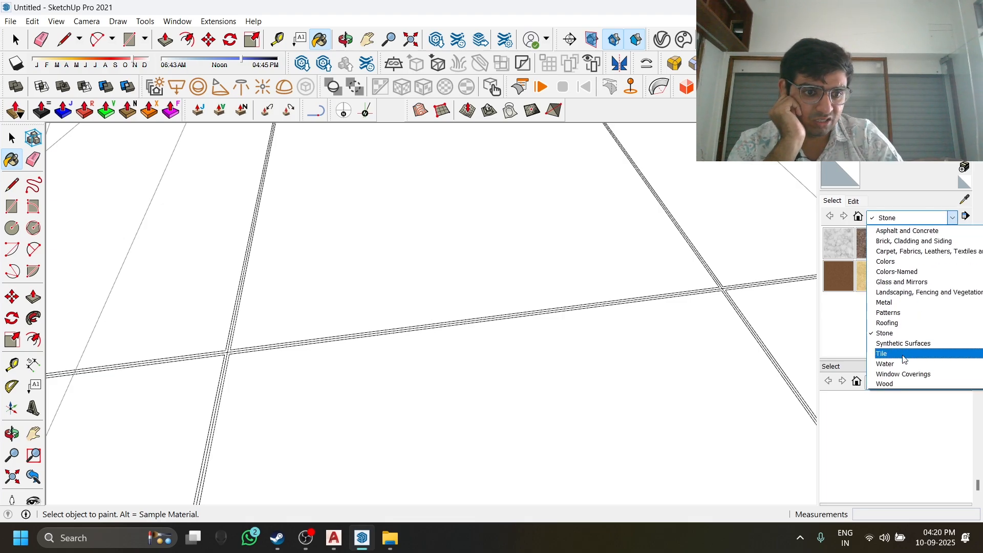
click(905, 262)
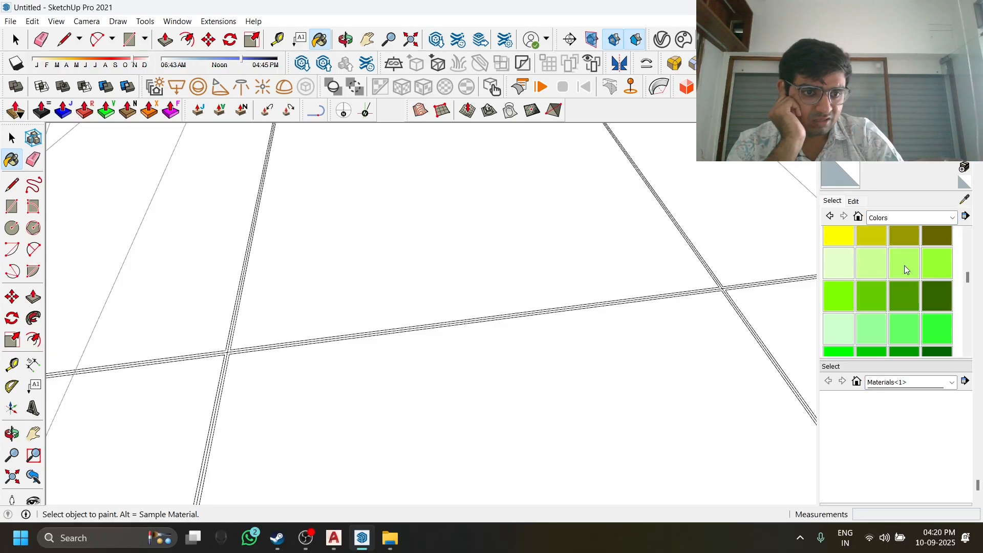
scroll(906, 269, down, 10)
scroll(259, 314, up, 3)
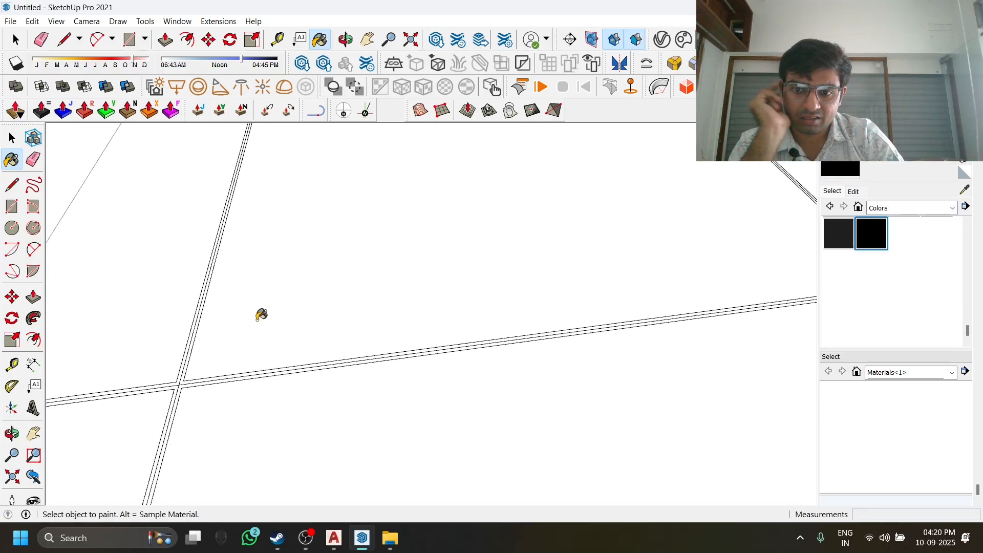
Open one floor panel component and paint its thin offset border black.
key(space)
double_click(251, 325)
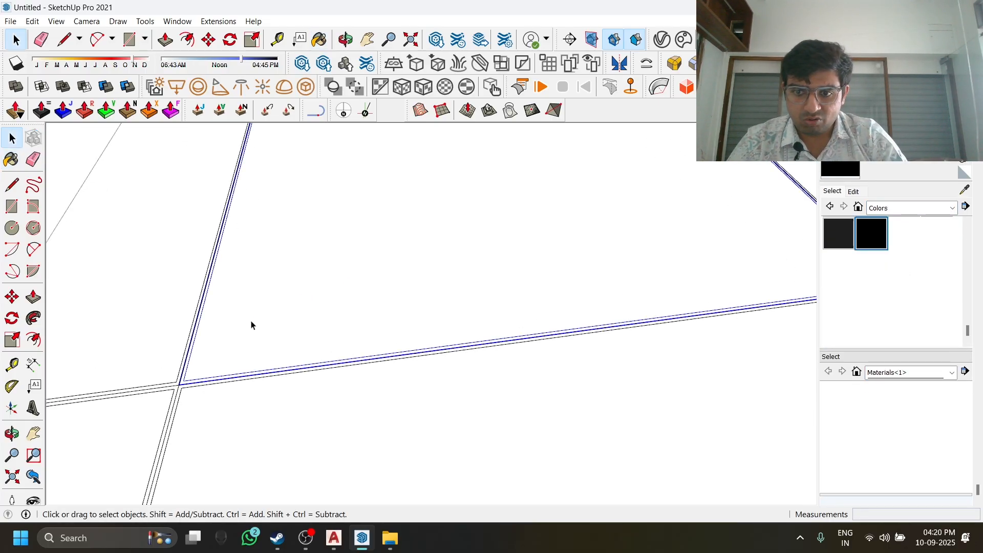
middle_drag(250, 323, 446, 351)
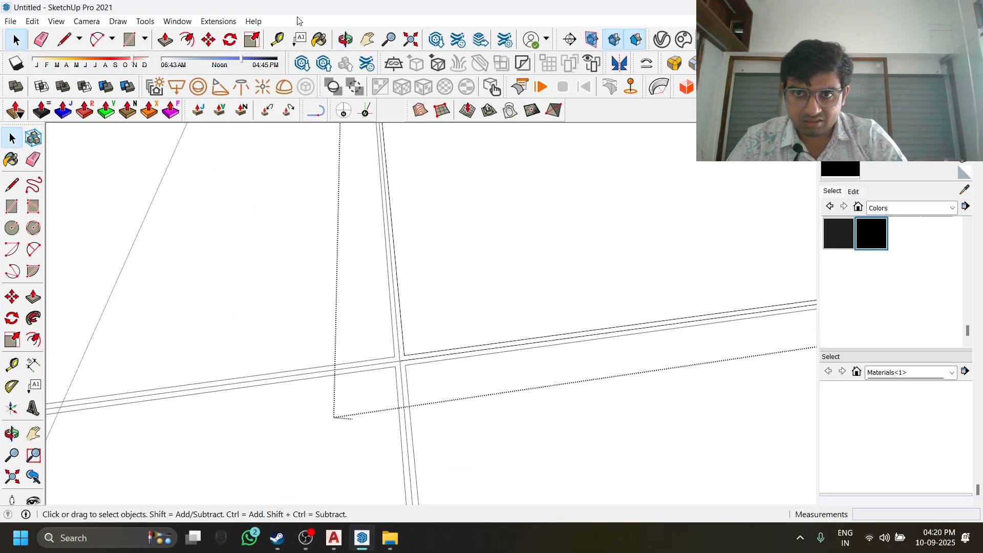
click(320, 40)
scroll(439, 336, up, 5)
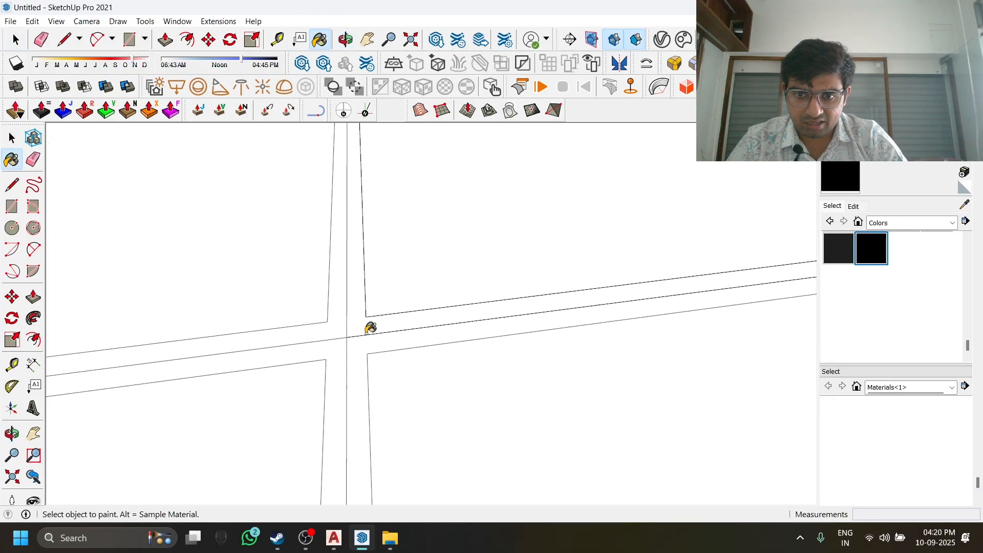
click(367, 322)
key(space)
scroll(302, 294, down, 5)
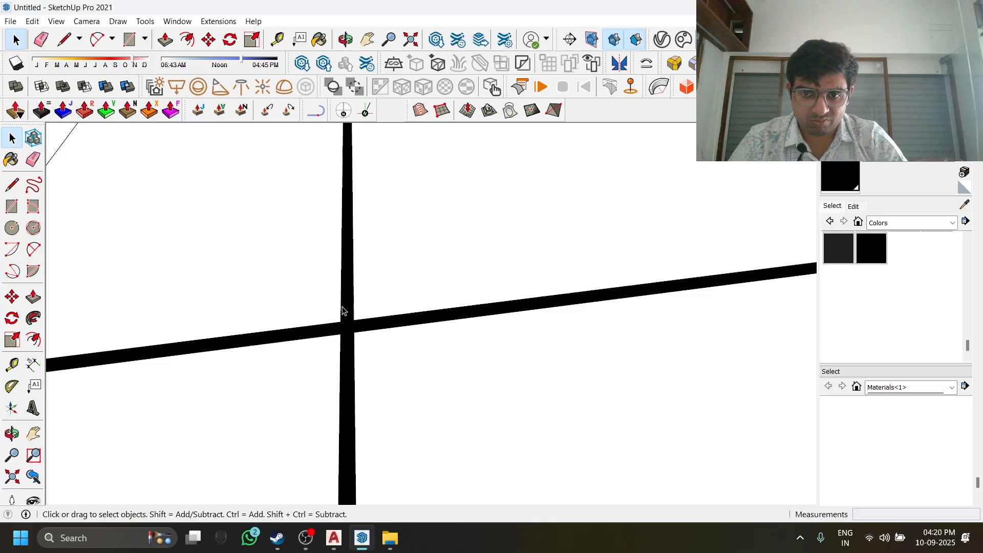
Examine the black joint lines across the room's floor and the wall with the window opening.
scroll(316, 263, down, 8)
shift+middle_drag(487, 299, 459, 243)
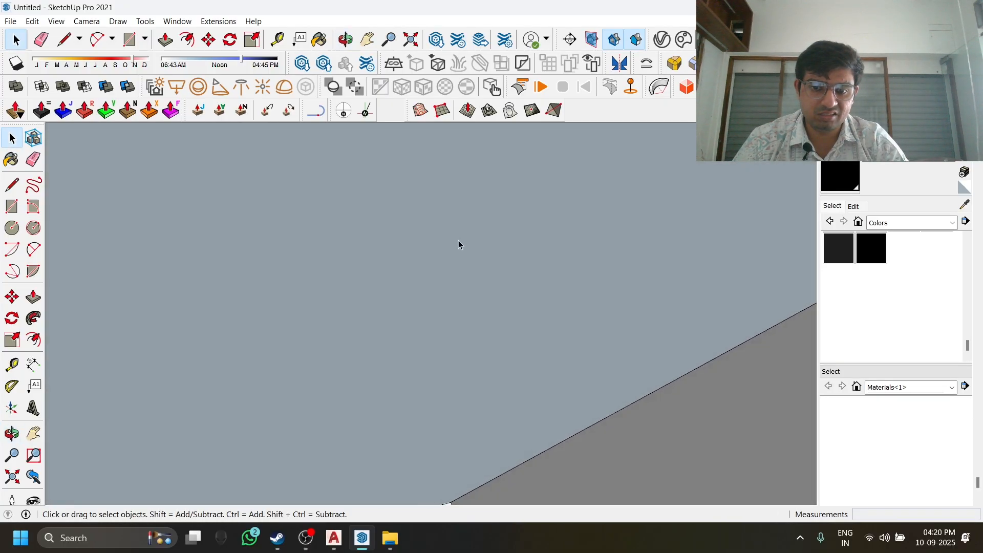
scroll(547, 259, down, 3)
middle_drag(548, 259, 636, 340)
scroll(215, 154, up, 3)
scroll(345, 171, down, 3)
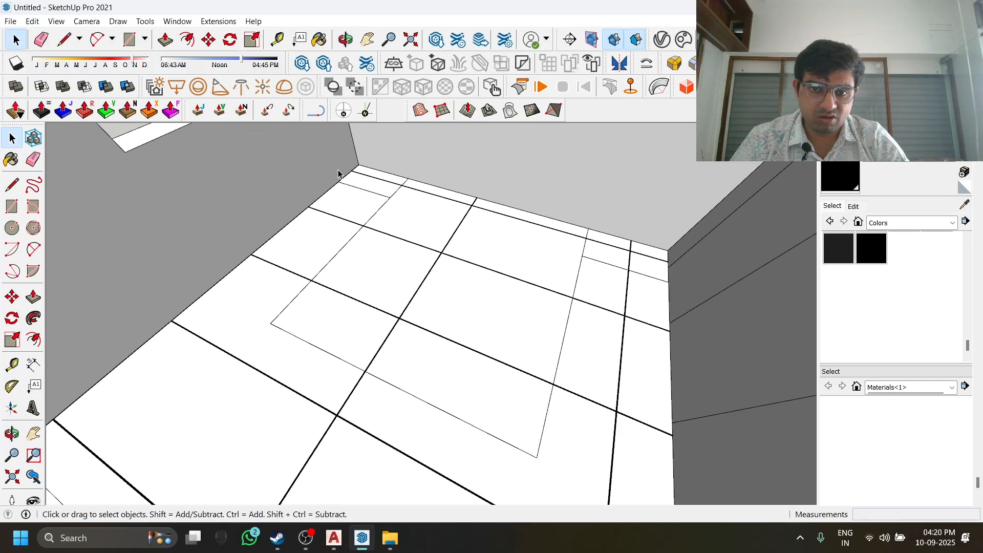
scroll(351, 247, up, 3)
middle_drag(352, 247, 252, 303)
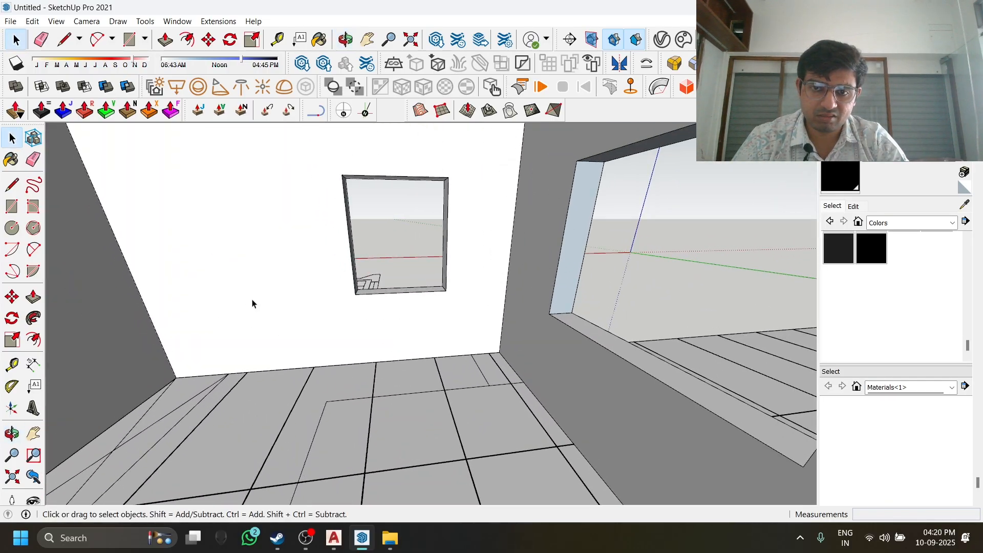
scroll(373, 369, up, 2)
mouse_move(373, 369)
middle_down()
mouse_move(333, 235)
mouse_move(287, 223)
middle_up()
key(r)
click(284, 225)
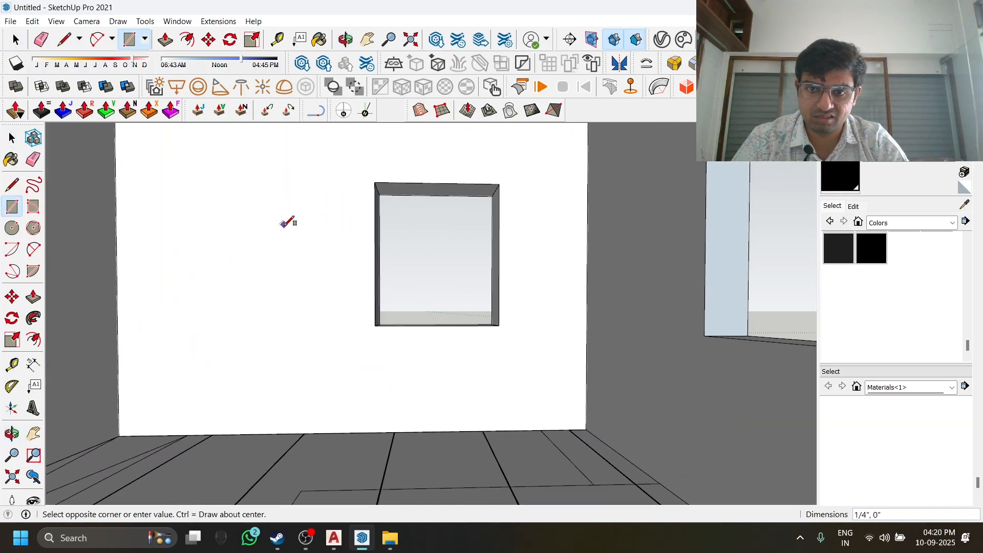
click(324, 293)
key(space)
click(298, 249)
key(ctrl+z)
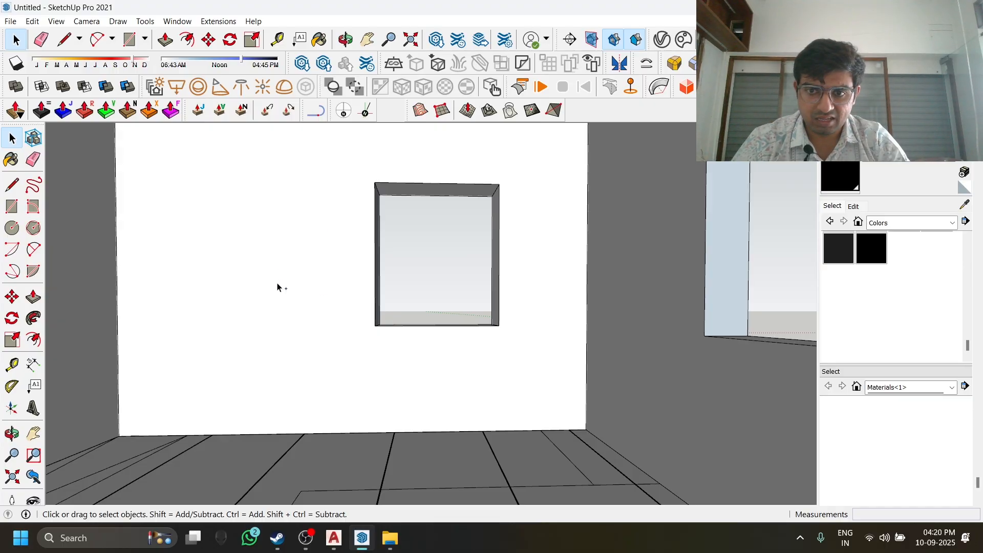
Draw a small upright rectangle on the room's wall beside the window opening.
middle_drag(278, 286, 289, 301)
key(r)
click(262, 228)
click(311, 302)
key(space)
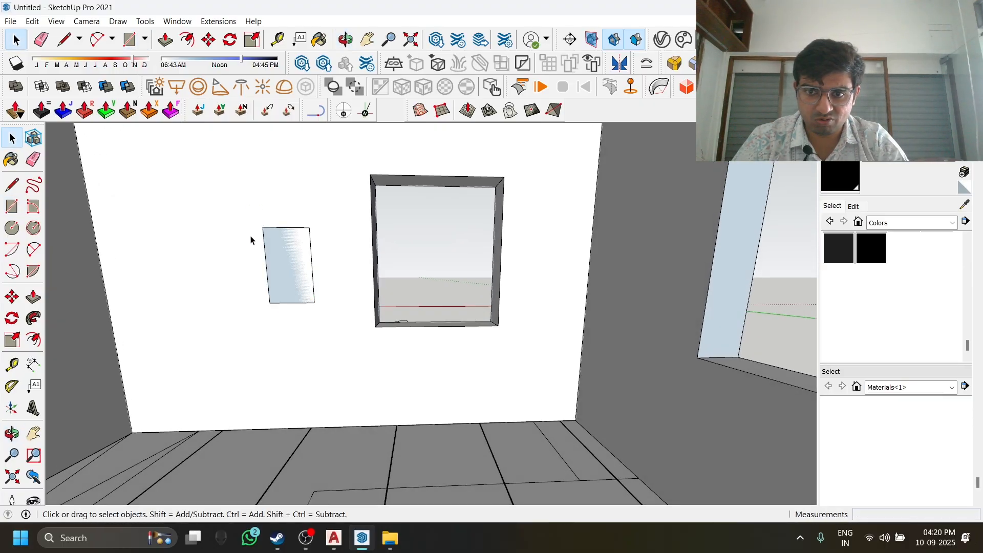
Group the small wall rectangle and move it by its upper corner onto the matching corner of the window opening.
drag(313, 318, 314, 317)
right_click(291, 243)
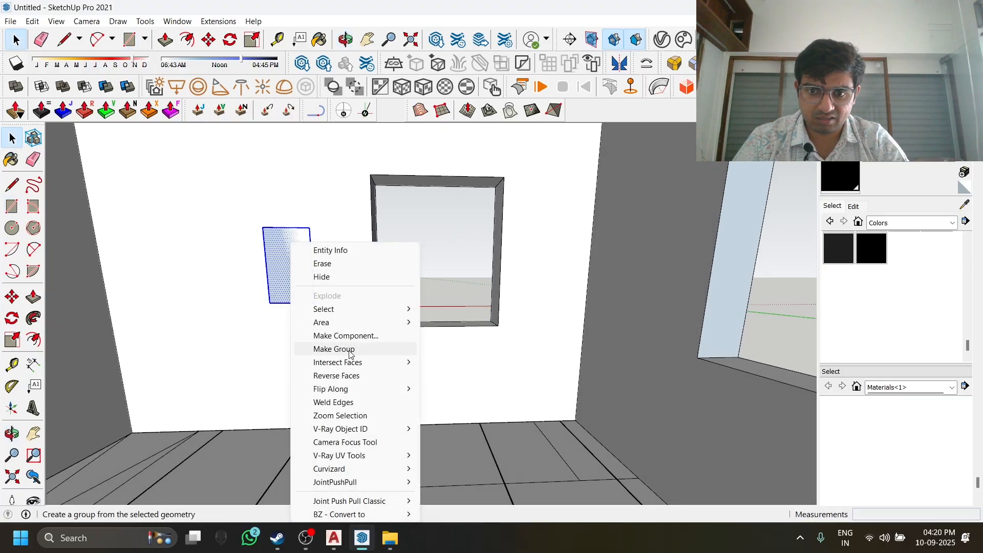
click(334, 350)
key(m)
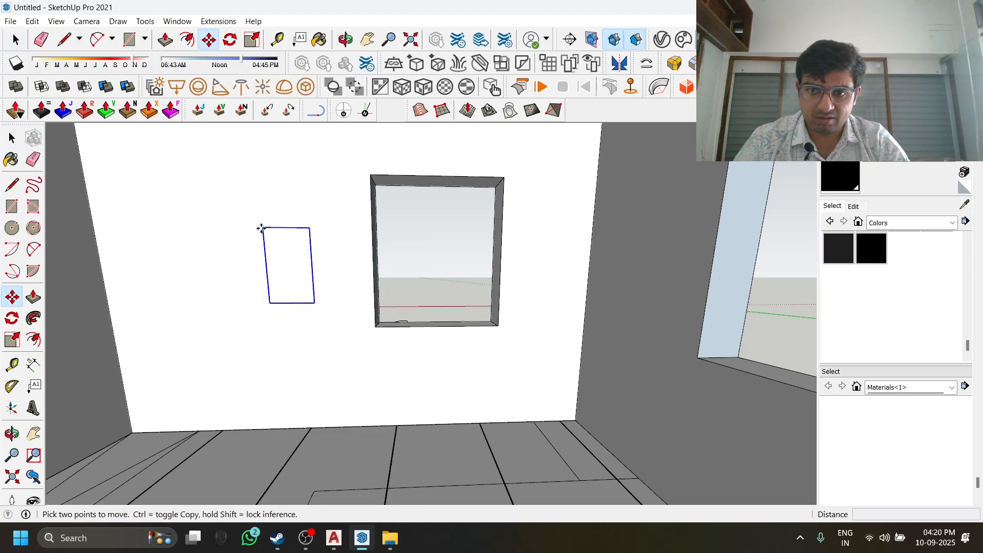
click(262, 228)
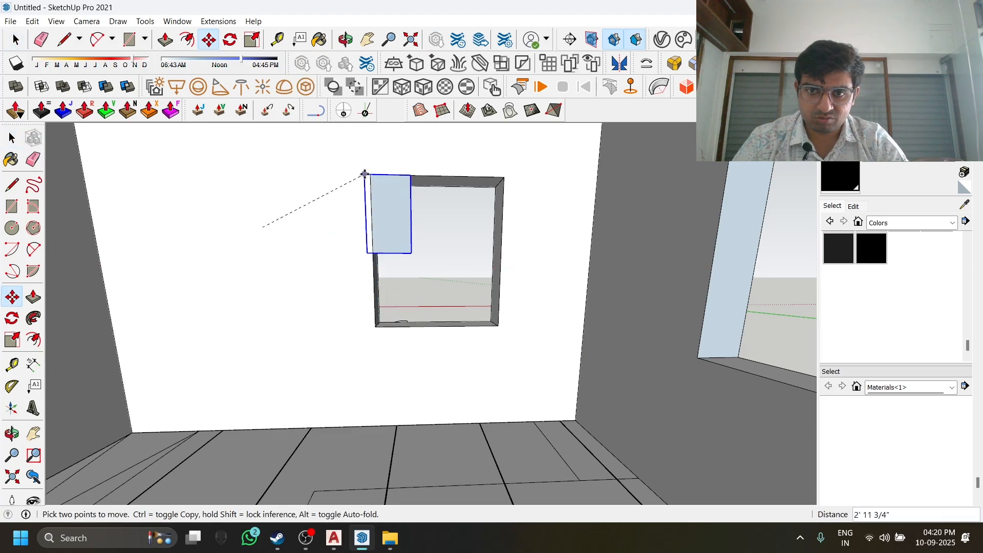
click(399, 266)
scroll(400, 266, up, 5)
scroll(277, 279, down, 6)
key(space)
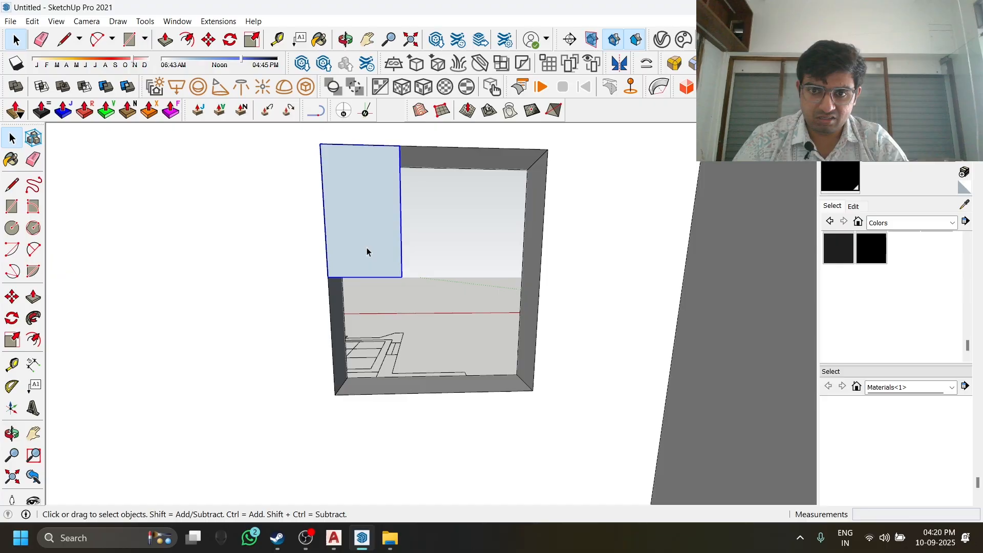
middle_drag(367, 251, 270, 237)
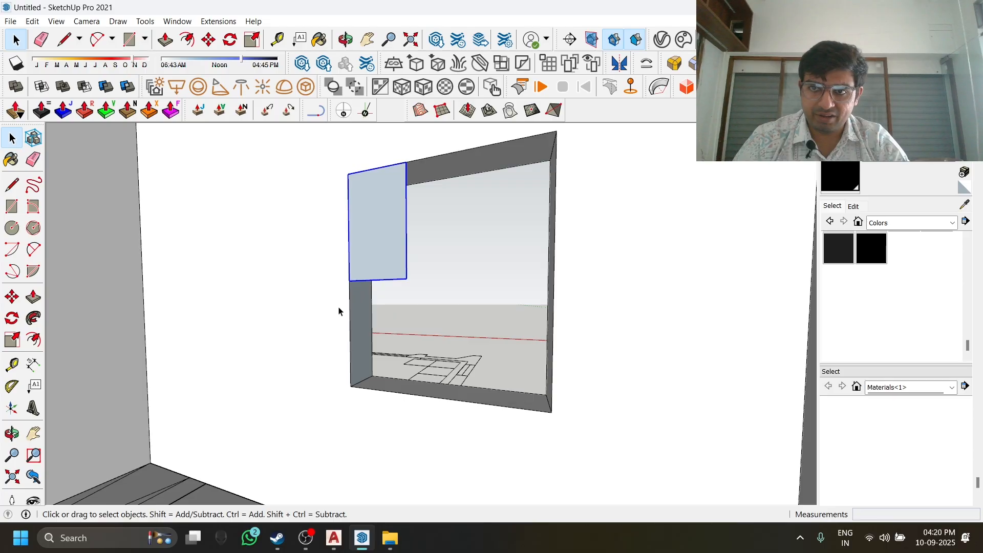
Scale the rectangle group in height and width until it covers the whole window opening.
key(s)
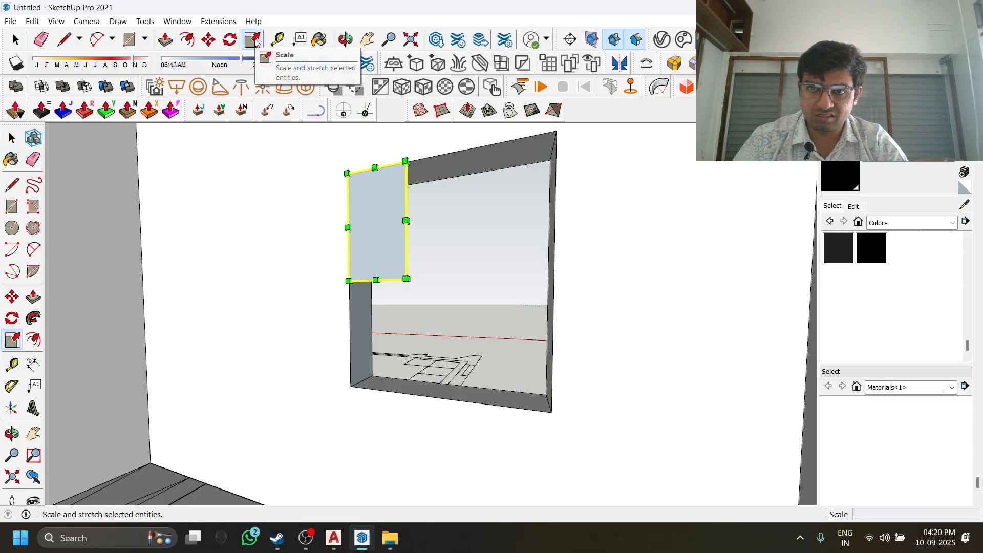
middle_drag(353, 271, 400, 303)
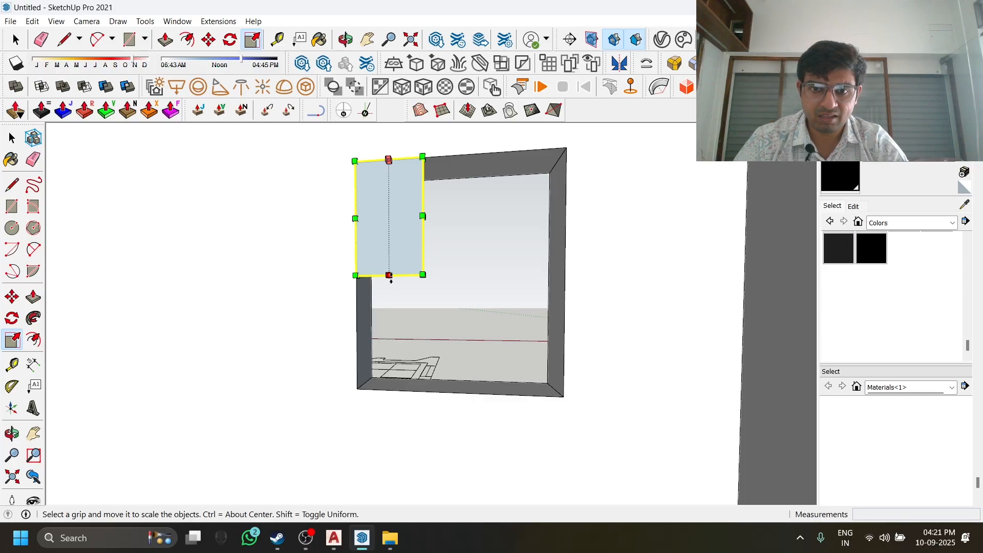
drag(390, 277, 392, 293)
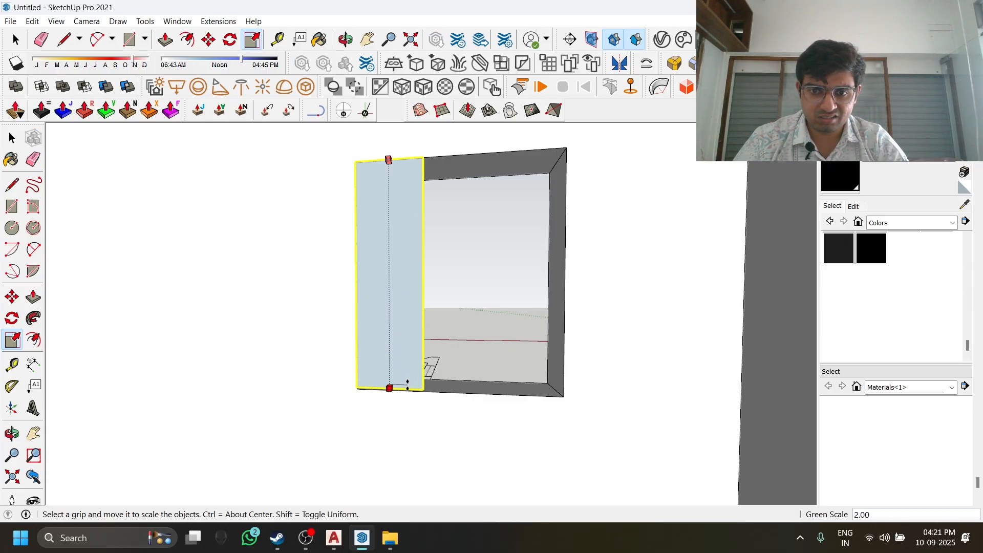
drag(408, 390, 409, 392)
drag(420, 277, 567, 285)
key(o)
drag(457, 314, 498, 310)
key(space)
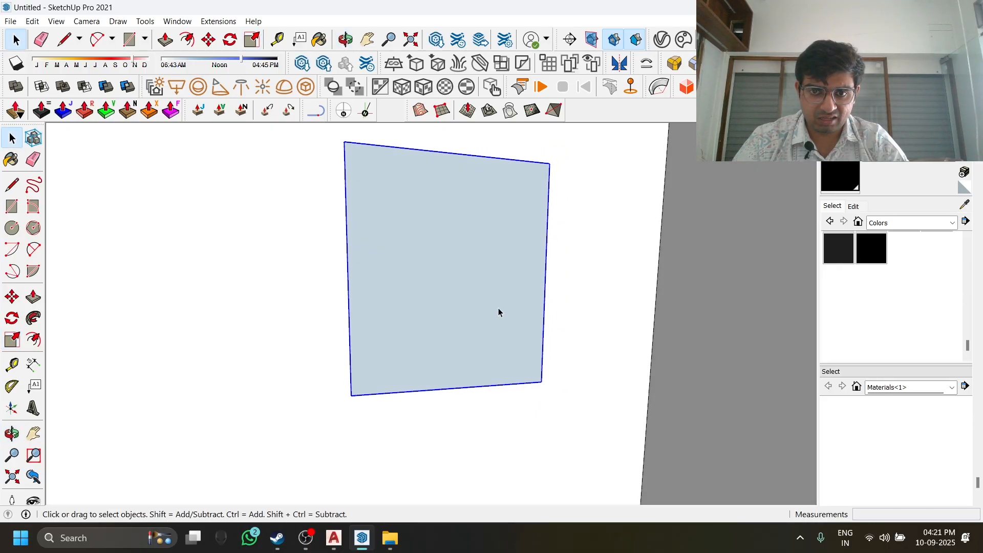
Inside the group, offset the panel's edges inward by .5 and delete the inner face, leaving a thin border.
double_click(498, 310)
click(187, 40)
click(463, 154)
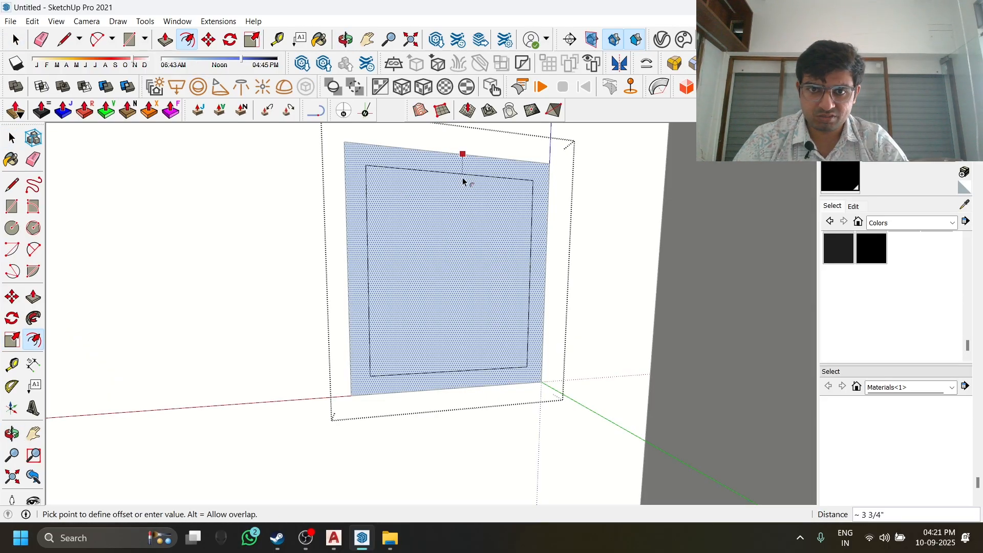
key(Return)
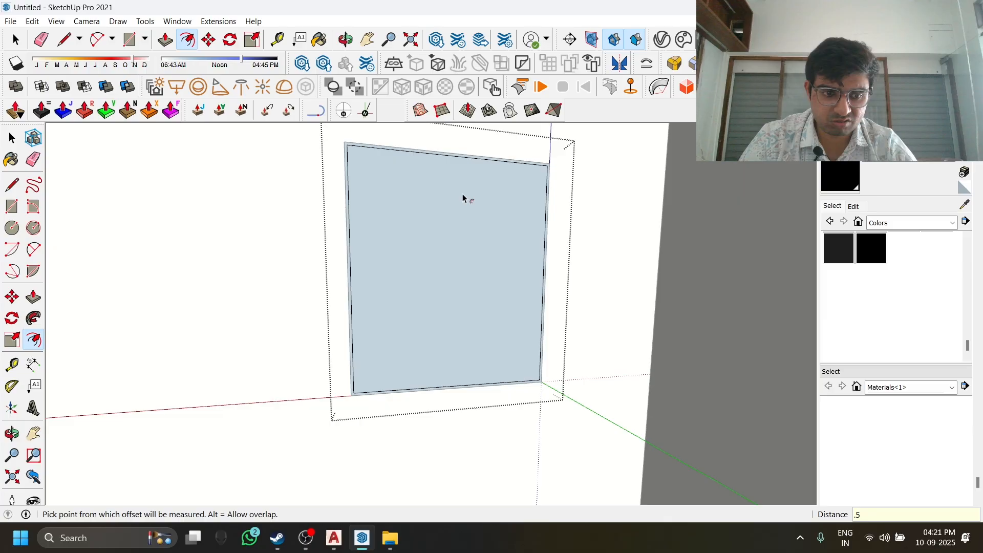
scroll(366, 186, up, 5)
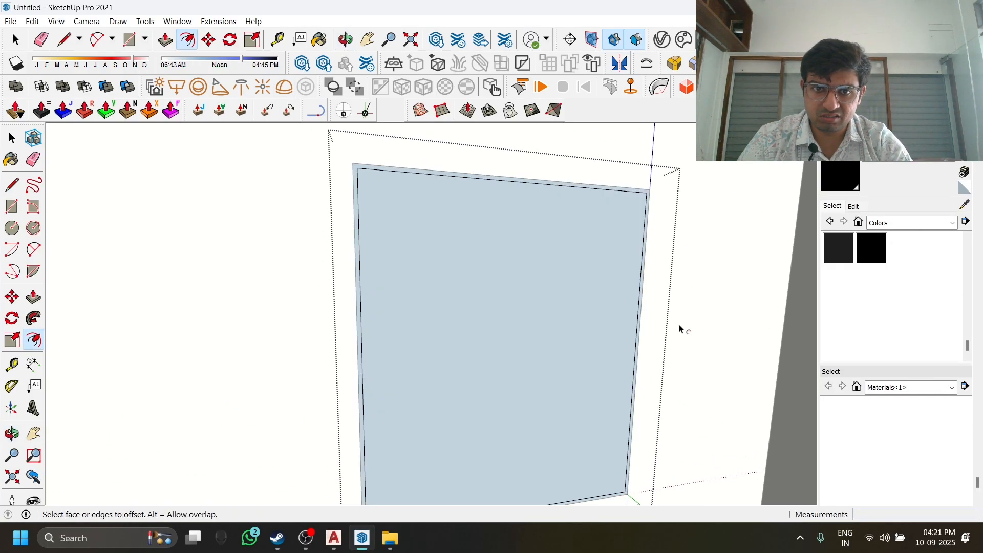
click(19, 43)
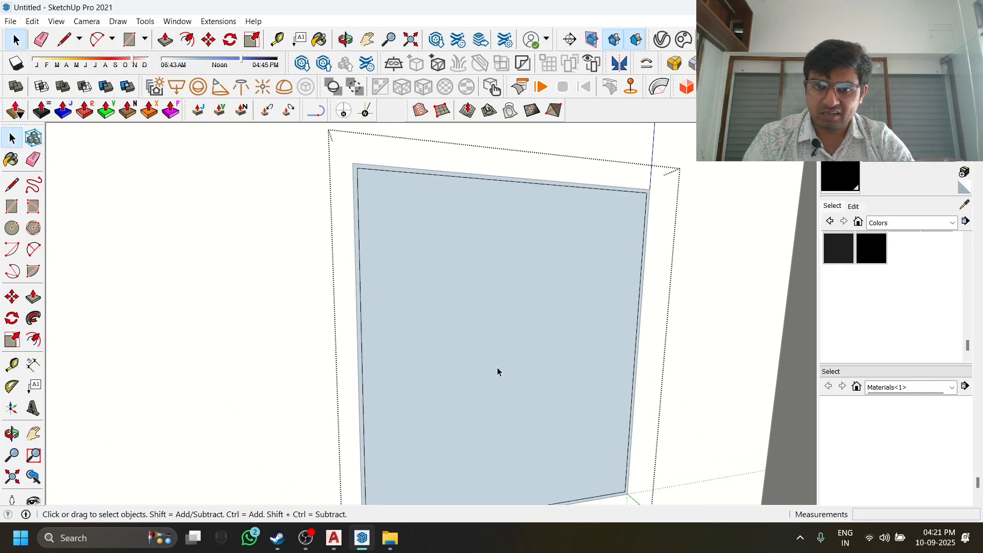
click(497, 358)
key(Delete)
middle_drag(601, 374, 604, 382)
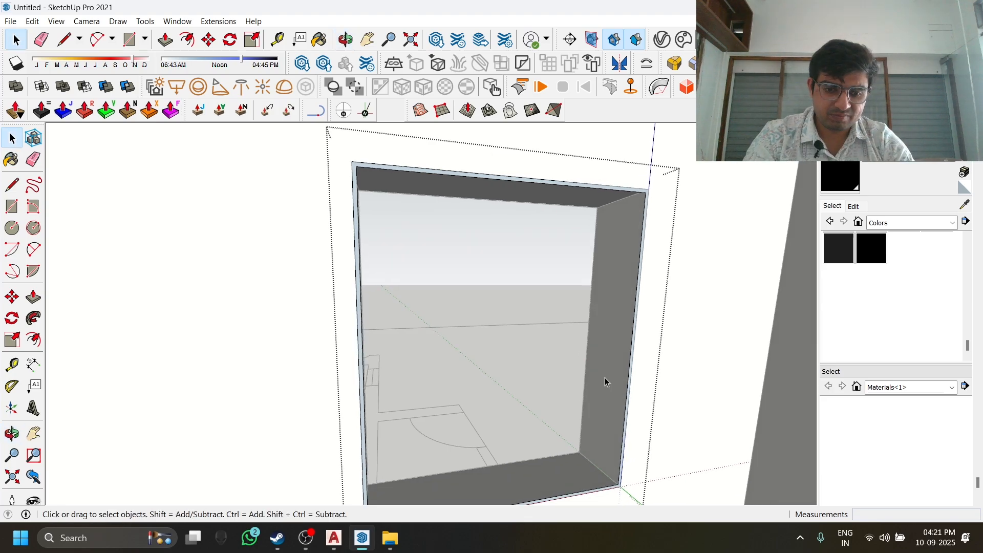
Push/Pull the thin border through the depth of the window opening to form a frame, and close the group.
click(165, 40)
scroll(648, 280, up, 3)
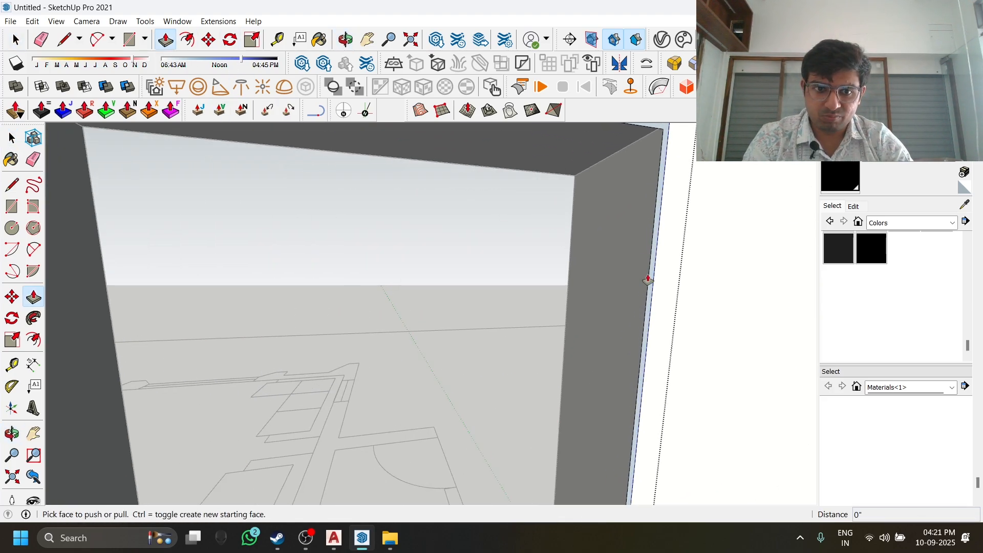
click(647, 341)
scroll(608, 305, up, 2)
middle_drag(607, 306, 840, 324)
scroll(840, 324, up, 2)
middle_drag(452, 320, 497, 326)
scroll(569, 287, up, 3)
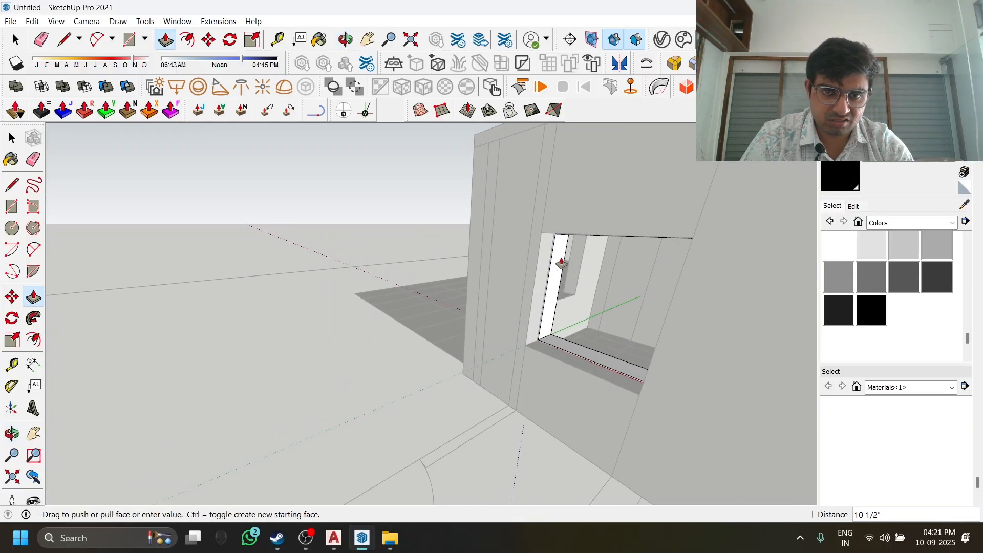
click(544, 218)
scroll(585, 294, up, 5)
middle_drag(586, 294, 542, 233)
key(space)
click(490, 251)
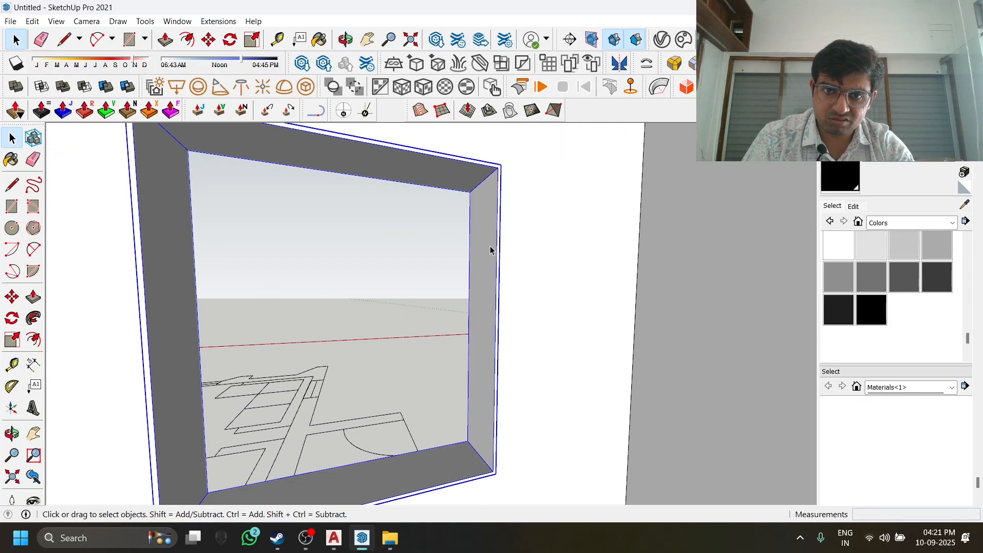
Choose the dark speckled material from the Stone collection for painting the window frame.
middle_drag(490, 251, 588, 272)
scroll(470, 332, down, 4)
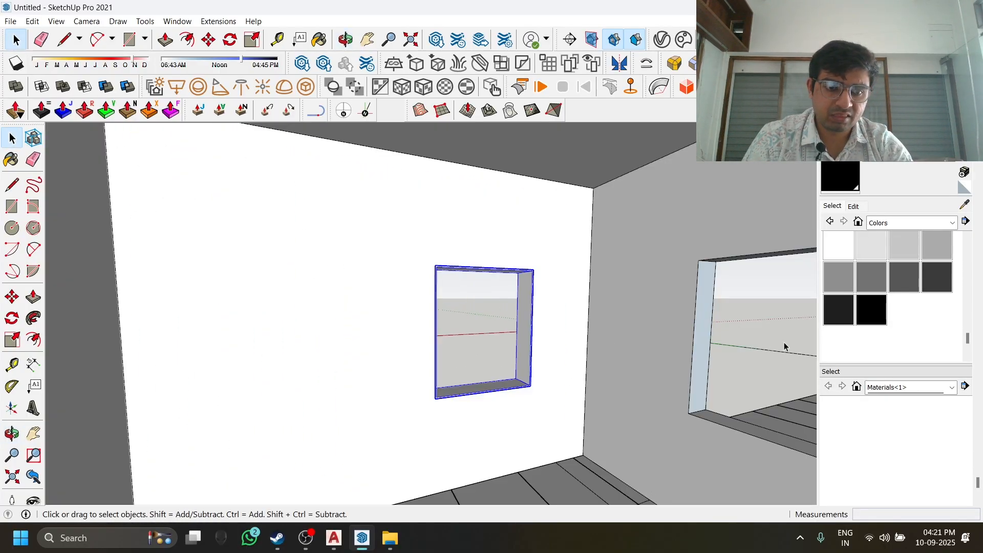
middle_drag(464, 294, 422, 277)
scroll(463, 307, up, 3)
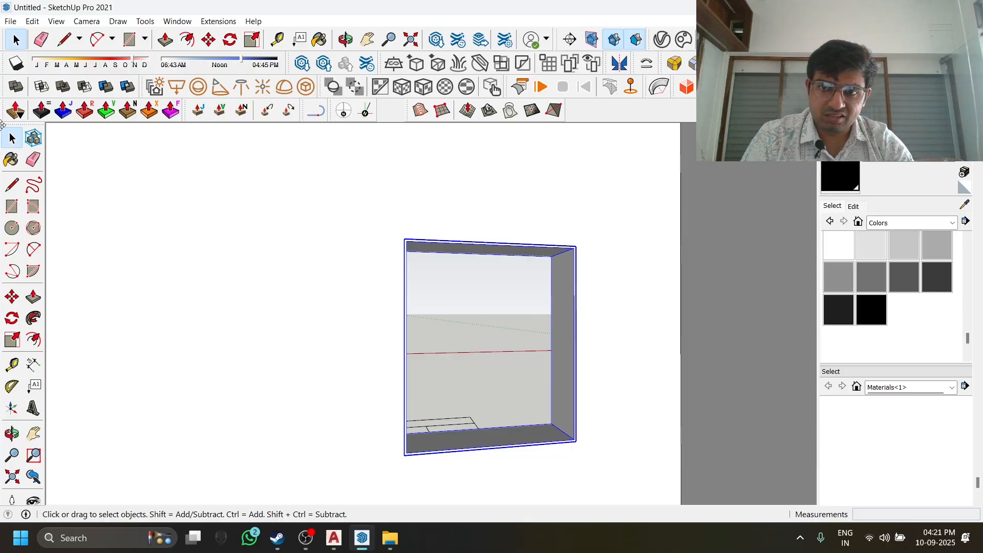
click(931, 225)
scroll(948, 312, up, 2)
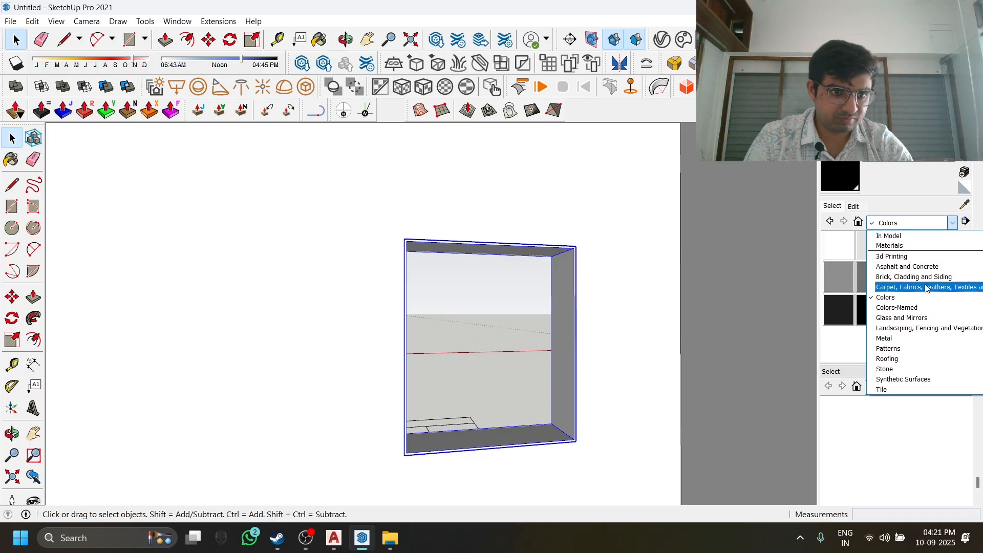
click(912, 369)
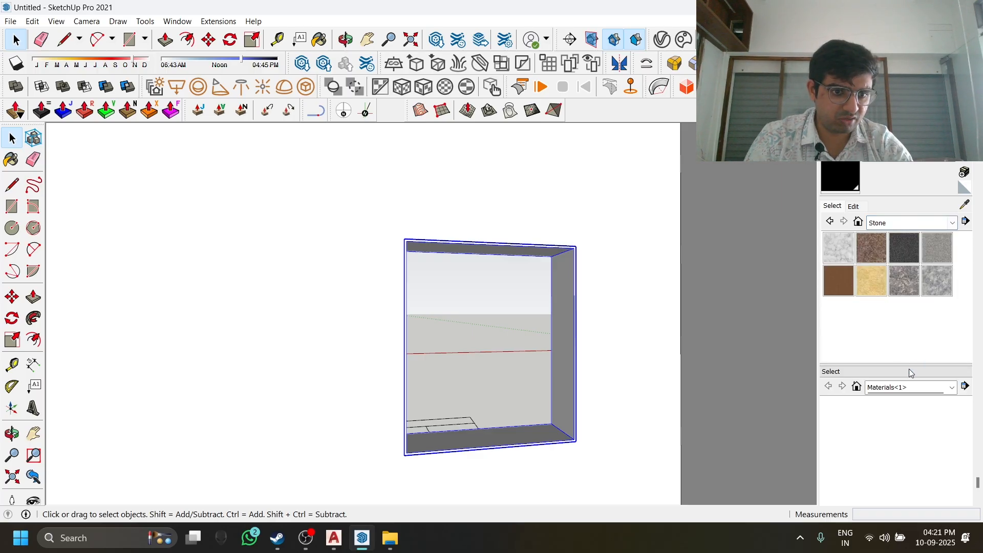
click(899, 260)
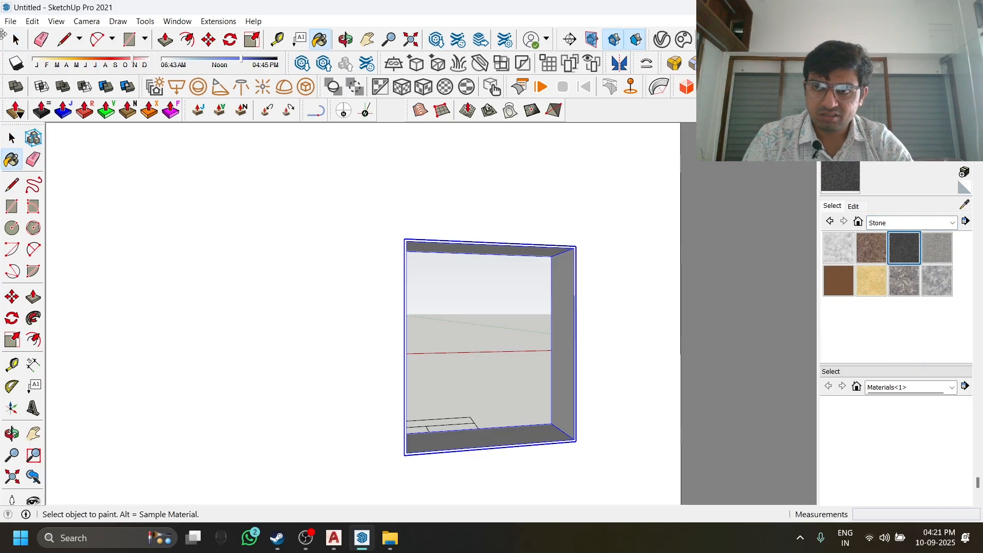
Paint all faces inside the window frame group with the dark stone material and close the group.
click(16, 40)
scroll(599, 288, up, 1)
double_click(558, 288)
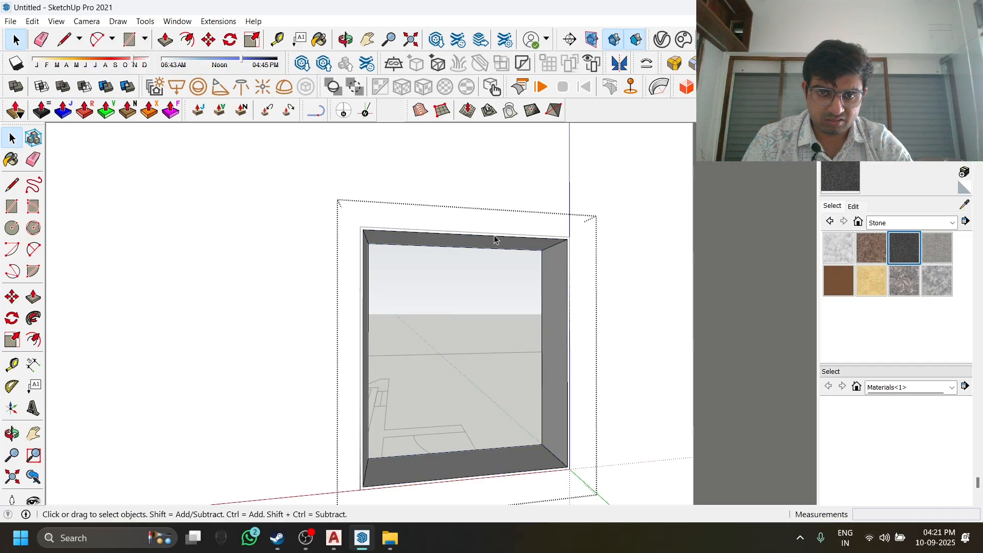
key(ctrl+a)
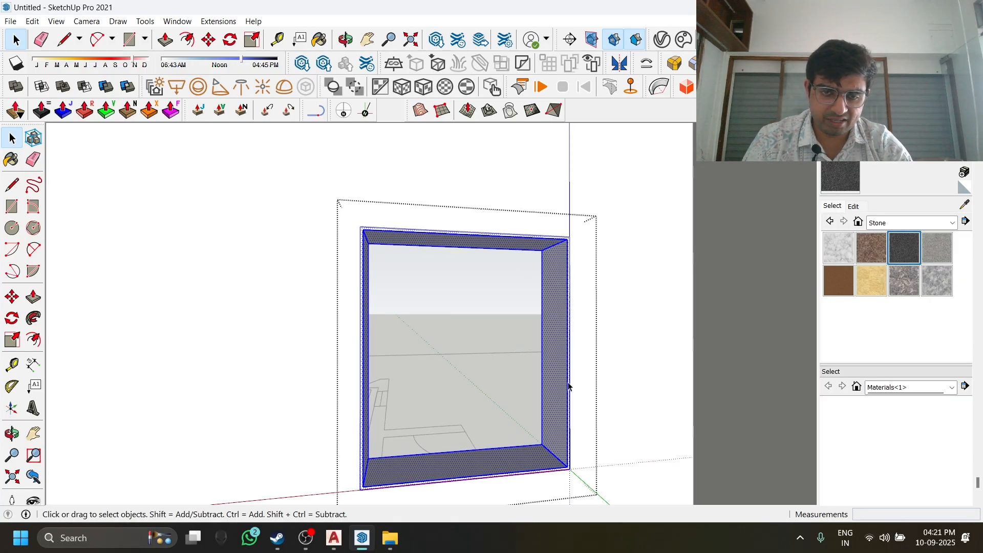
shift+middle_drag(568, 387, 575, 334)
key(b)
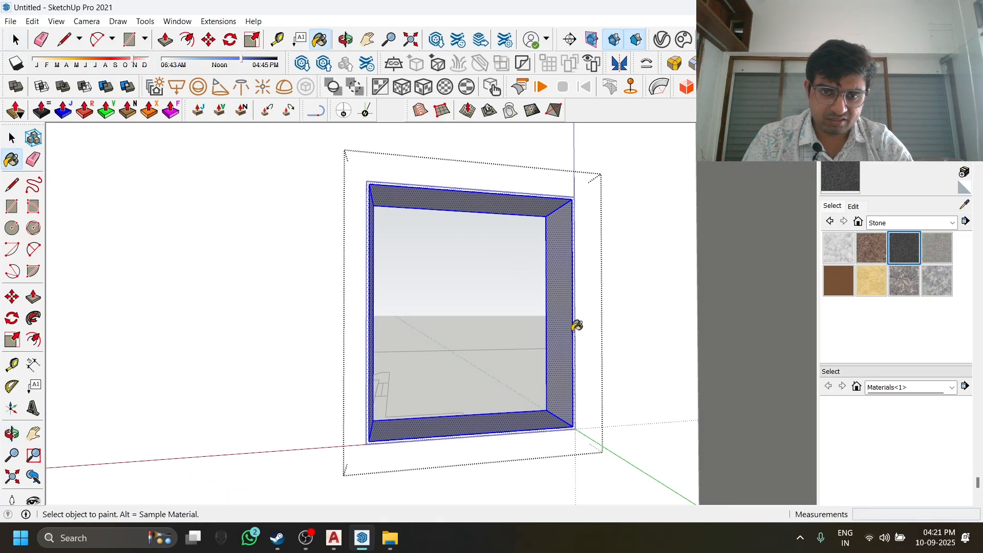
click(558, 299)
scroll(560, 295, up, 3)
mouse_move(560, 295)
middle_down()
mouse_move(591, 274)
mouse_move(582, 310)
middle_up()
scroll(581, 311, up, 2)
key(space)
click(581, 311)
Reopen the frame group, select all its geometry and apply a cubic texture projection independent of object scaling.
scroll(543, 338, down, 2)
middle_drag(544, 337, 388, 279)
scroll(340, 379, down, 4)
scroll(411, 388, up, 4)
scroll(451, 352, up, 3)
scroll(452, 352, down, 3)
shift+middle_drag(526, 413, 509, 255)
double_click(523, 327)
triple_click(523, 326)
scroll(488, 321, down, 1)
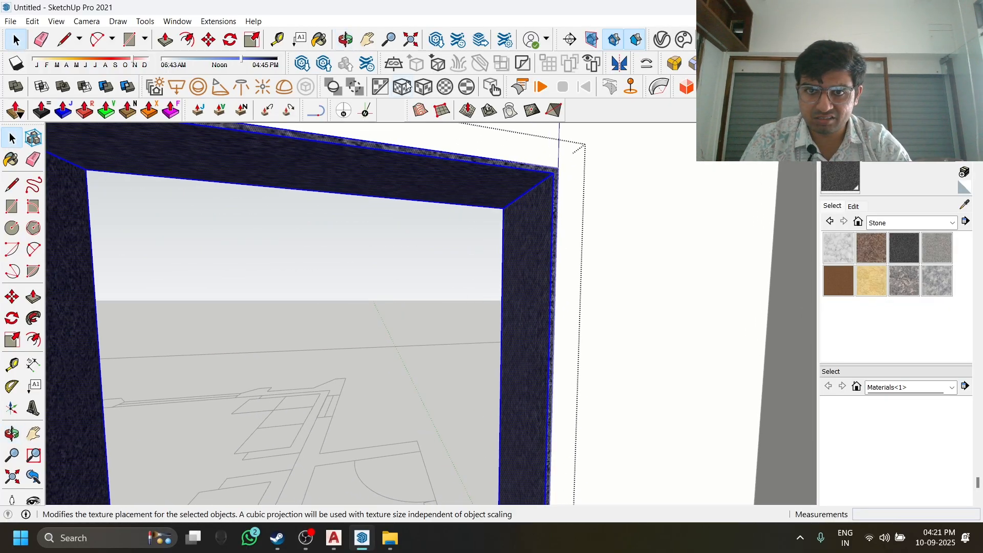
middle_drag(526, 321, 558, 215)
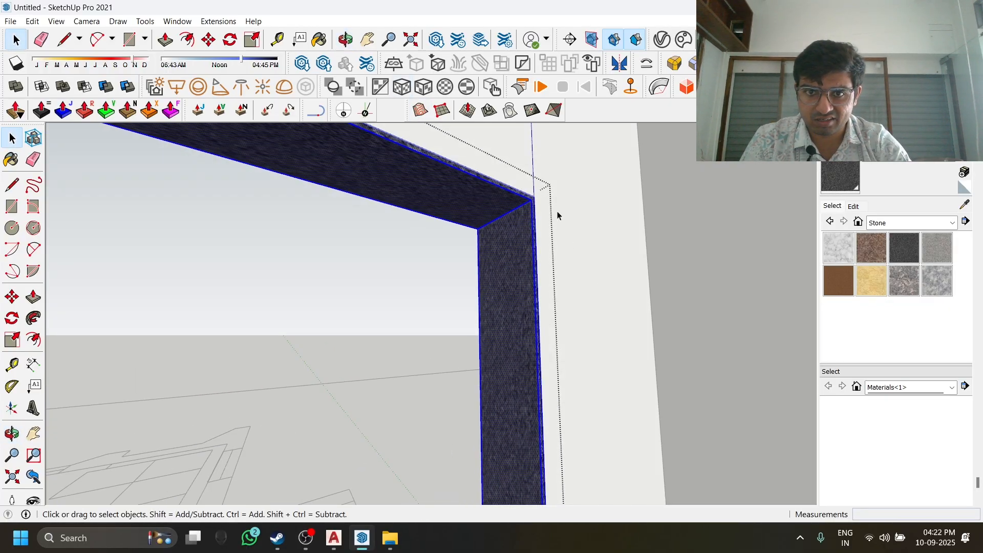
click(405, 91)
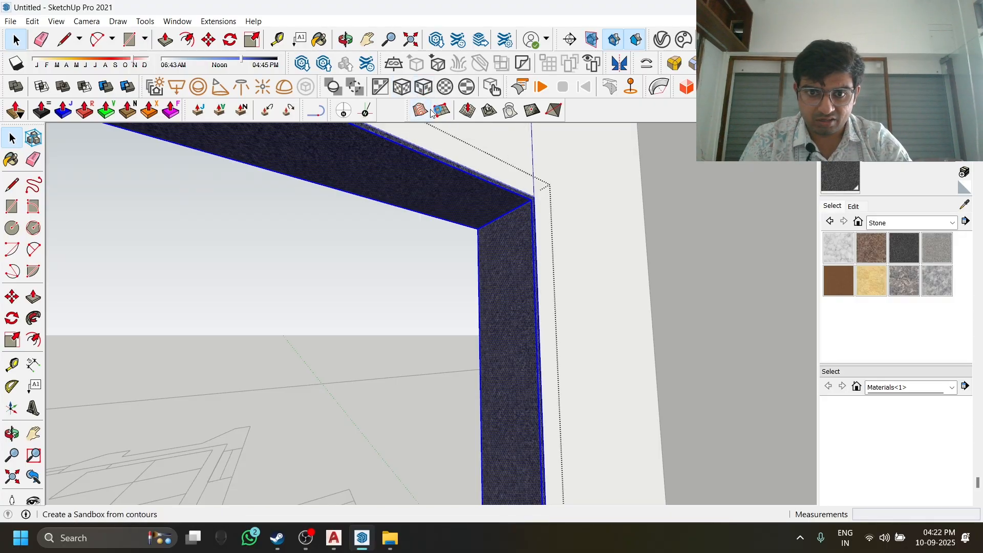
click(404, 83)
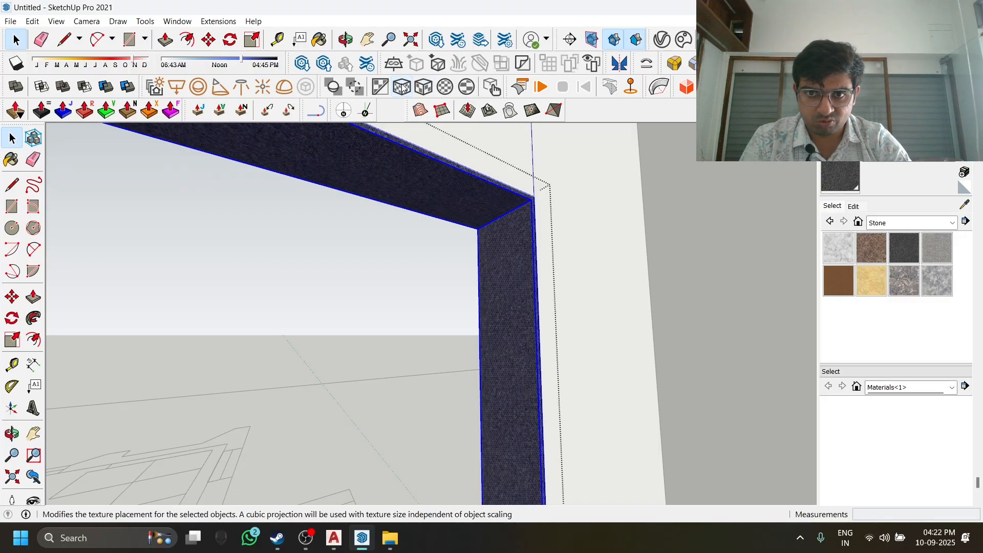
Draw a small rectangle on the adjacent wall beside the second window opening and make it a group.
scroll(478, 294, down, 3)
middle_drag(479, 294, 627, 330)
key(r)
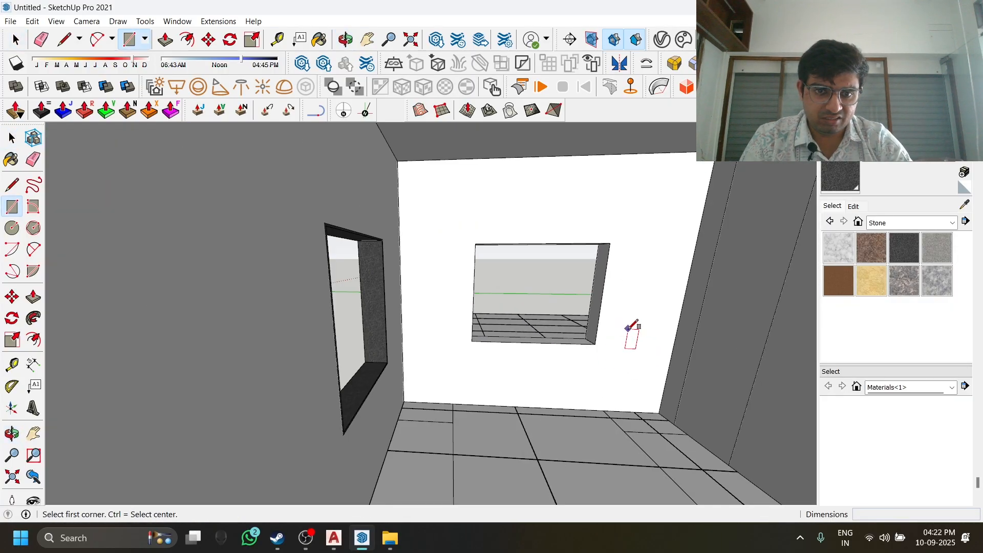
scroll(631, 328, up, 3)
click(617, 263)
click(678, 334)
key(space)
right_click(648, 297)
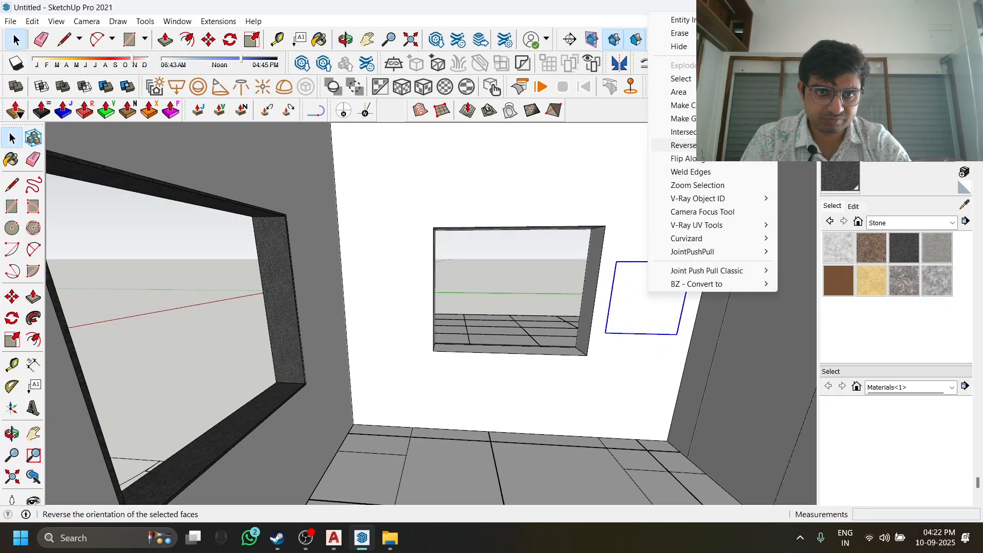
click(666, 119)
Move the new rectangle group by its upper corner onto the matching corner of the second window opening.
key(m)
click(616, 263)
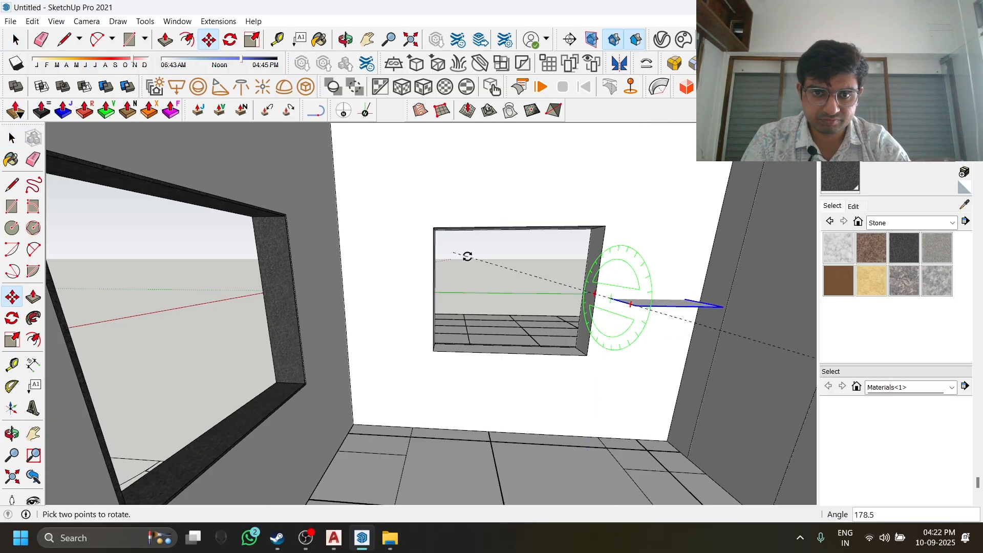
key(Escape)
click(618, 263)
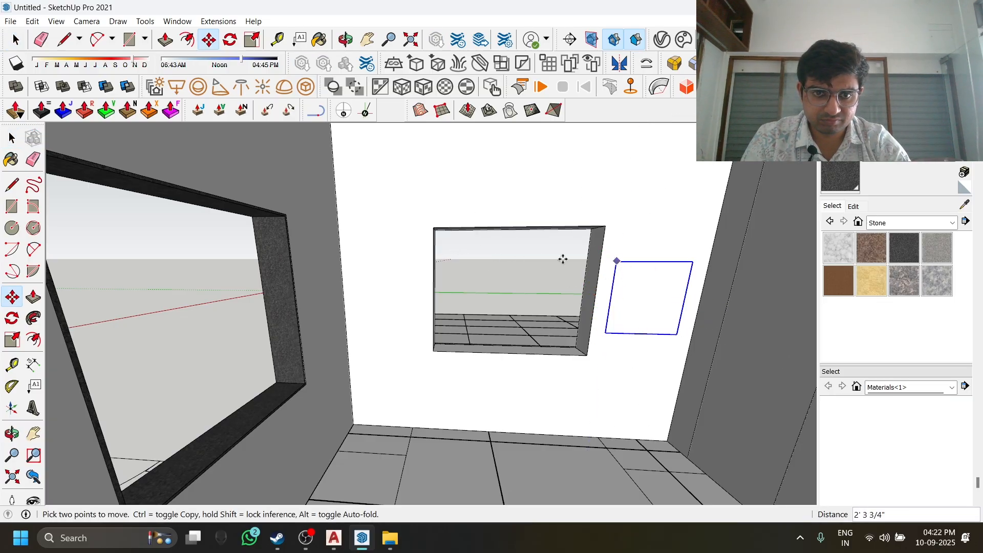
click(472, 288)
Scale the rectangle group to cover the second window opening and open it for editing.
key(s)
click(465, 298)
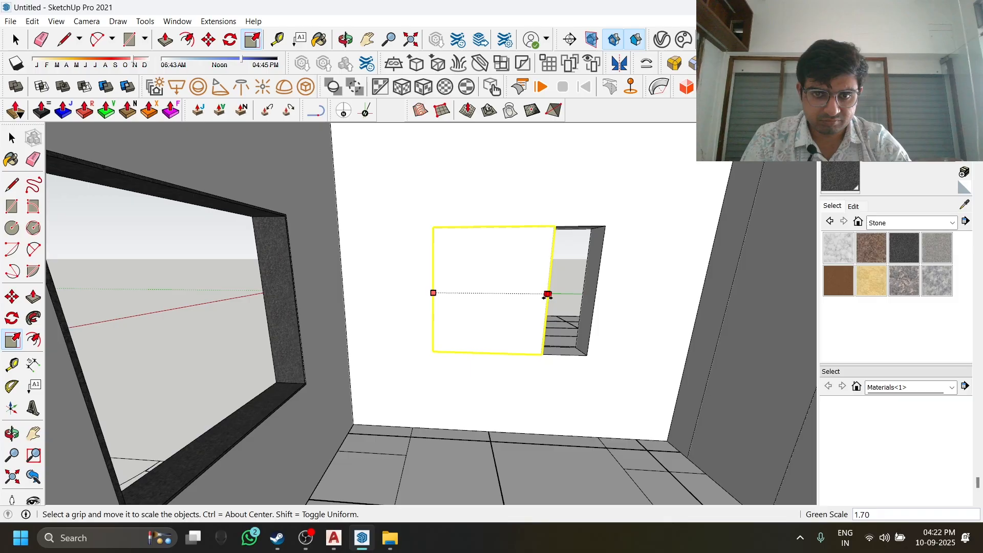
click(596, 285)
key(space)
double_click(503, 266)
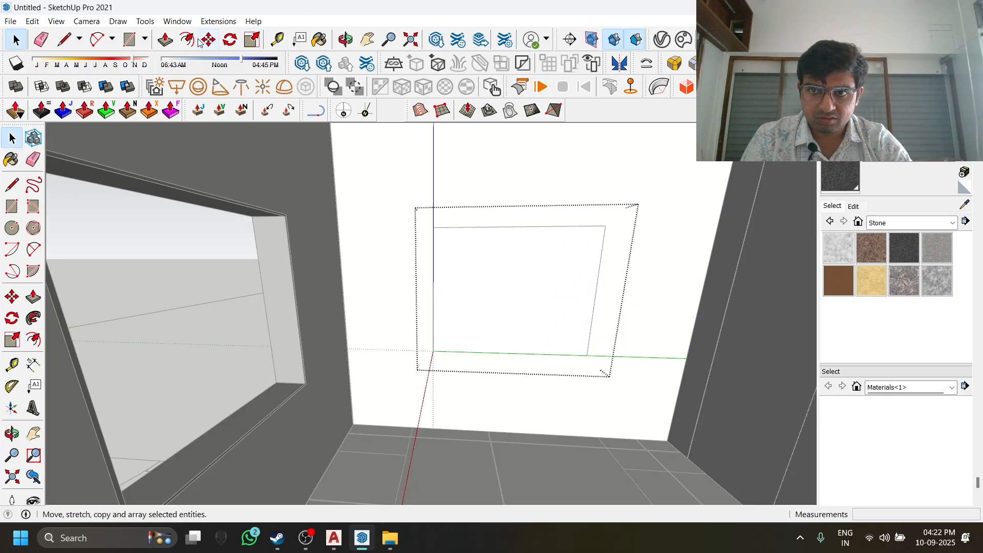
Offset the second window's rectangle inward by .5 and delete the inner face, leaving only a thin border.
double_click(580, 251)
key(ctrl+z)
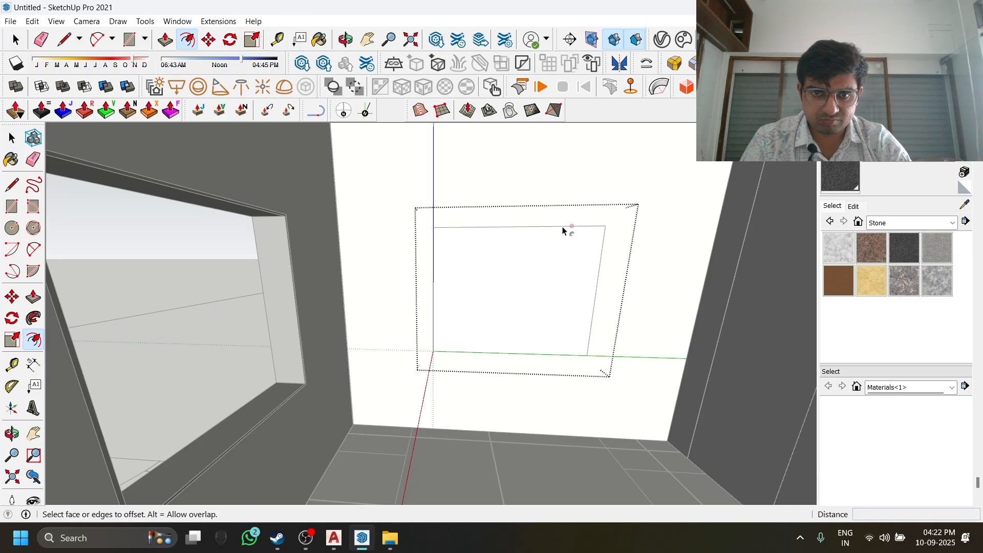
click(561, 235)
text(.5)
key(Return)
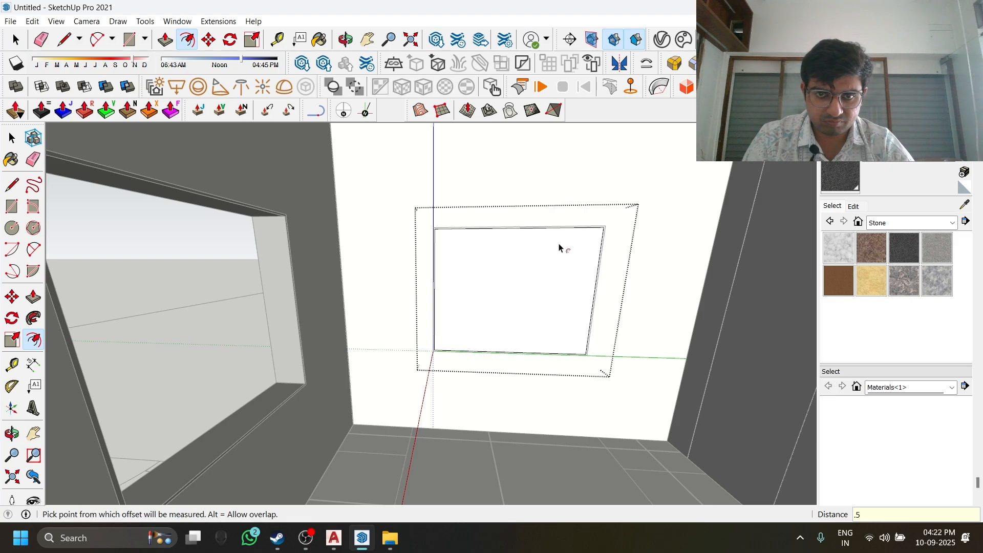
key(space)
click(559, 246)
scroll(558, 248, up, 3)
key(Delete)
Push/pull the thin border 9" through the wall thickness to form the window frame.
middle_drag(583, 362, 502, 352)
key(p)
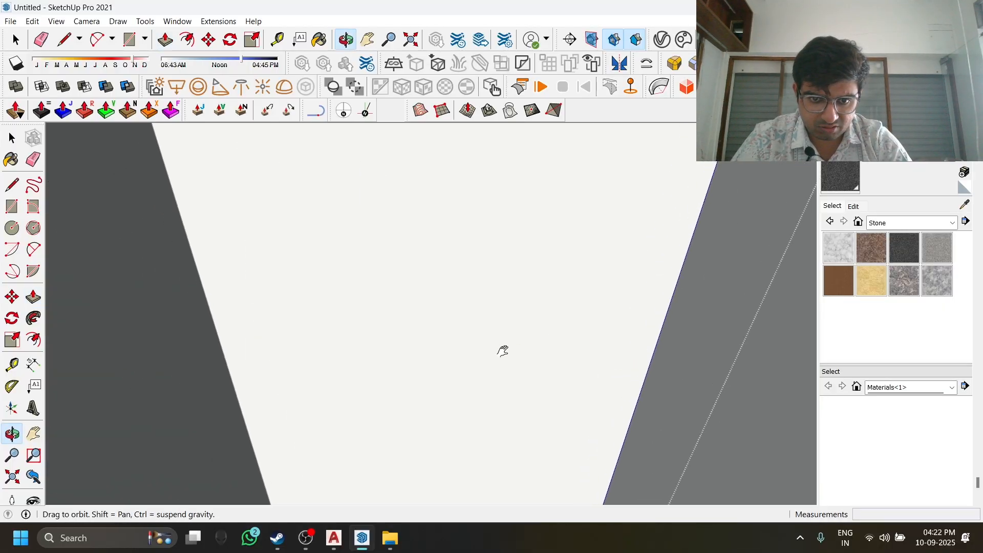
middle_drag(277, 413, 312, 416)
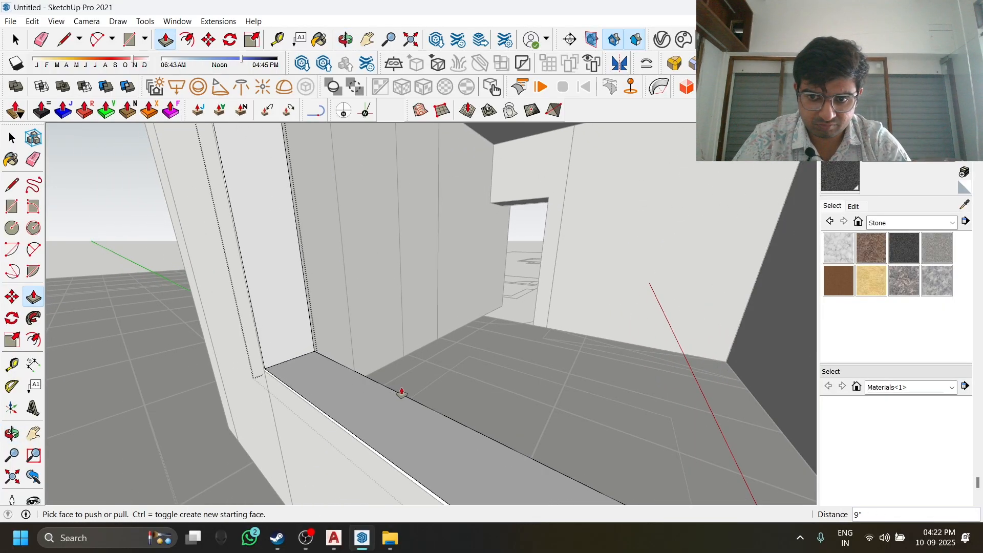
key(space)
click(132, 397)
Select all the geometry of the second window's frame and paint it with the dark stone material.
middle_drag(402, 393, 362, 287)
scroll(443, 340, down, 3)
scroll(362, 287, up, 3)
scroll(277, 239, up, 1)
double_click(275, 239)
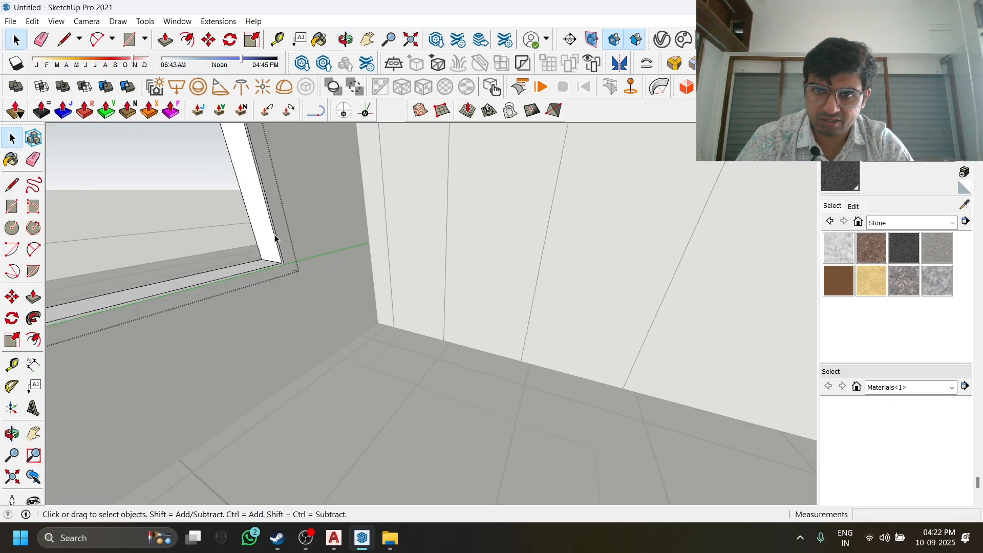
triple_click(275, 239)
key(b)
click(275, 238)
mouse_move(294, 221)
middle_down()
mouse_move(434, 305)
mouse_move(456, 307)
middle_up()
key(space)
click(343, 313)
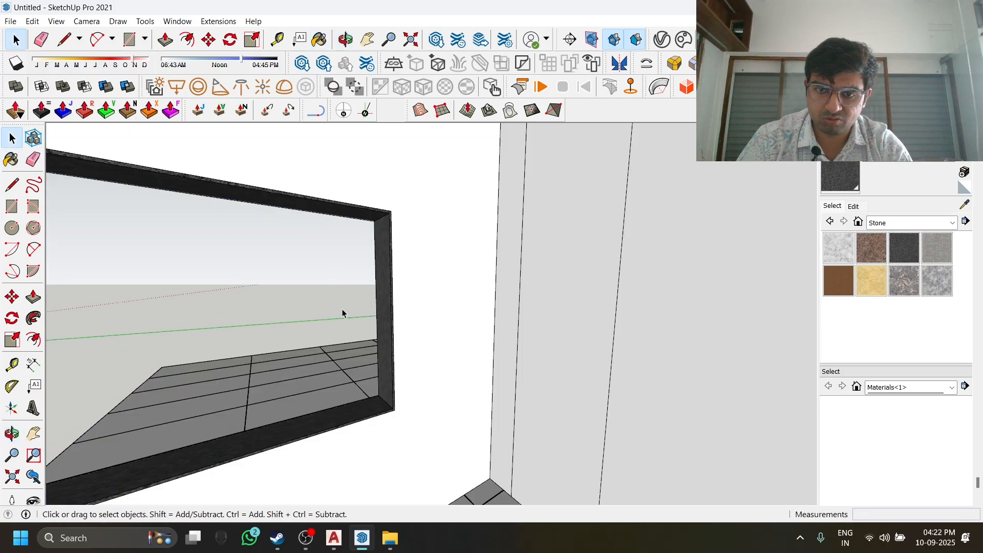
middle_drag(343, 314, 426, 315)
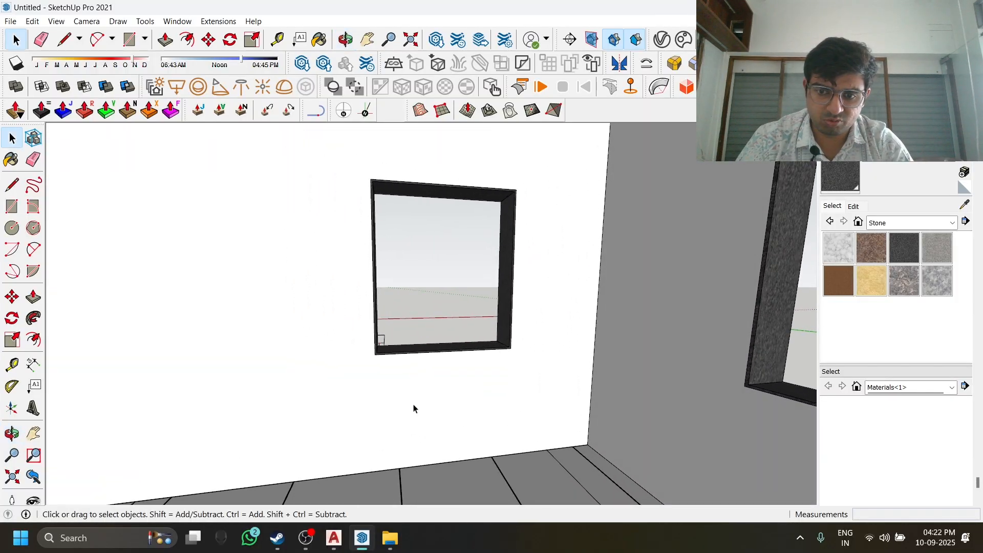
Switch to Google Chrome.
click(8, 550)
text(ch)
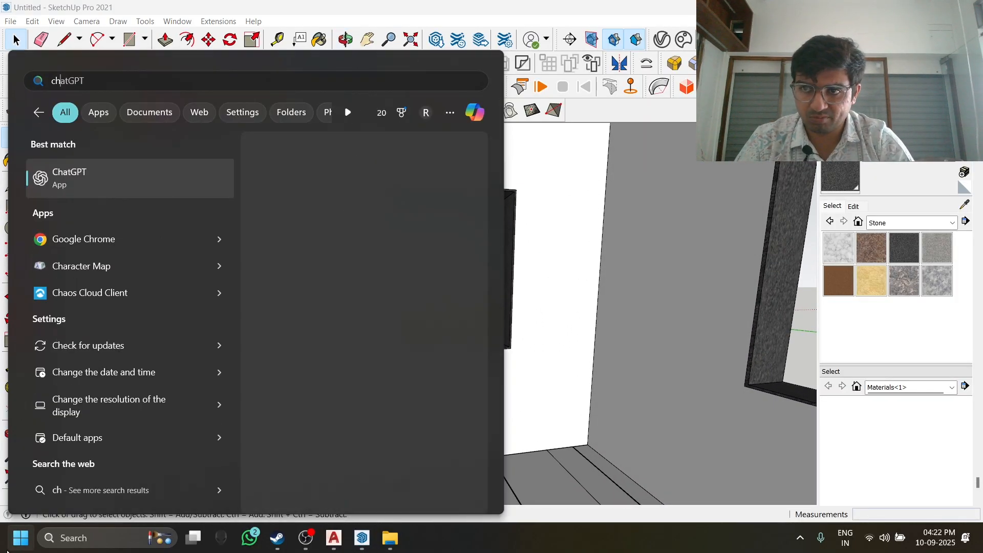
click(102, 221)
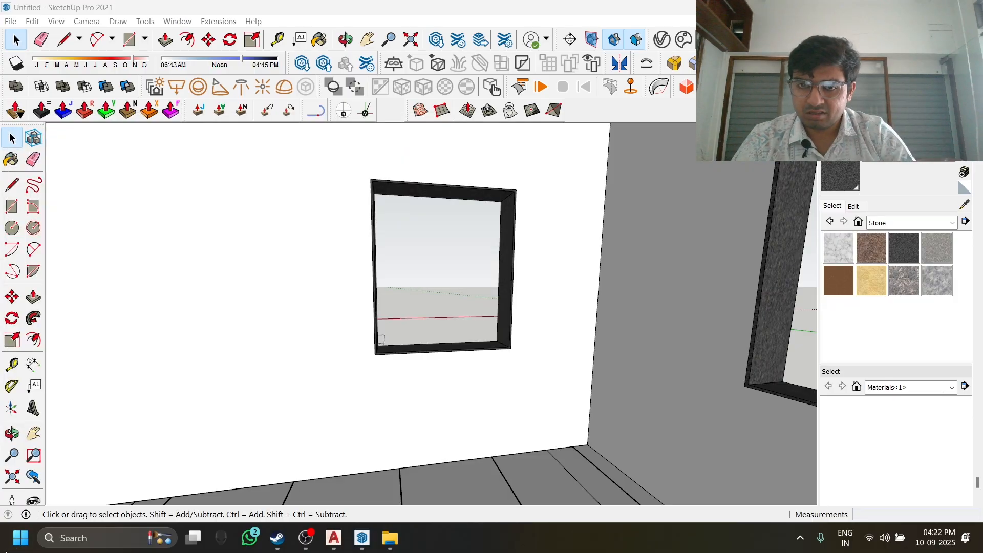
click(364, 237)
text(window)
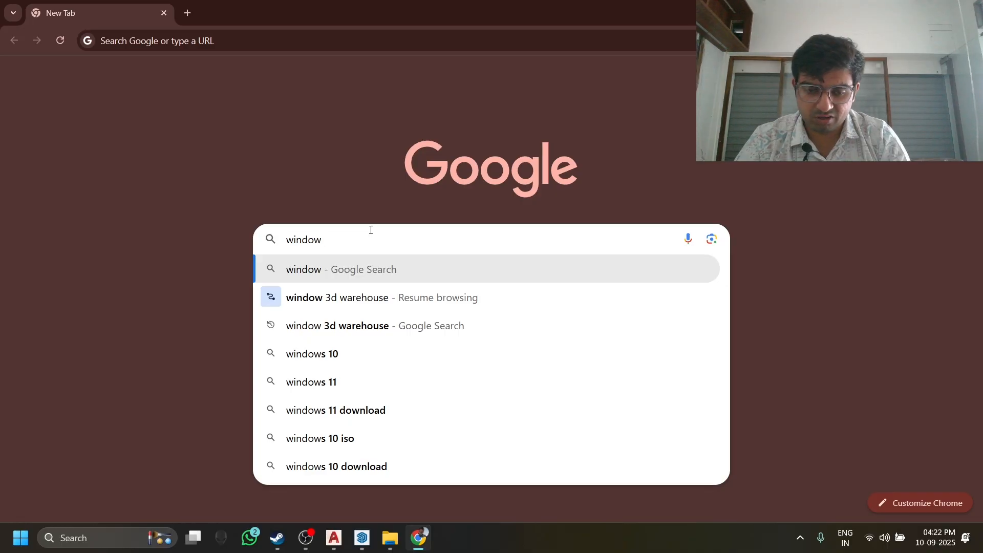
text(3)
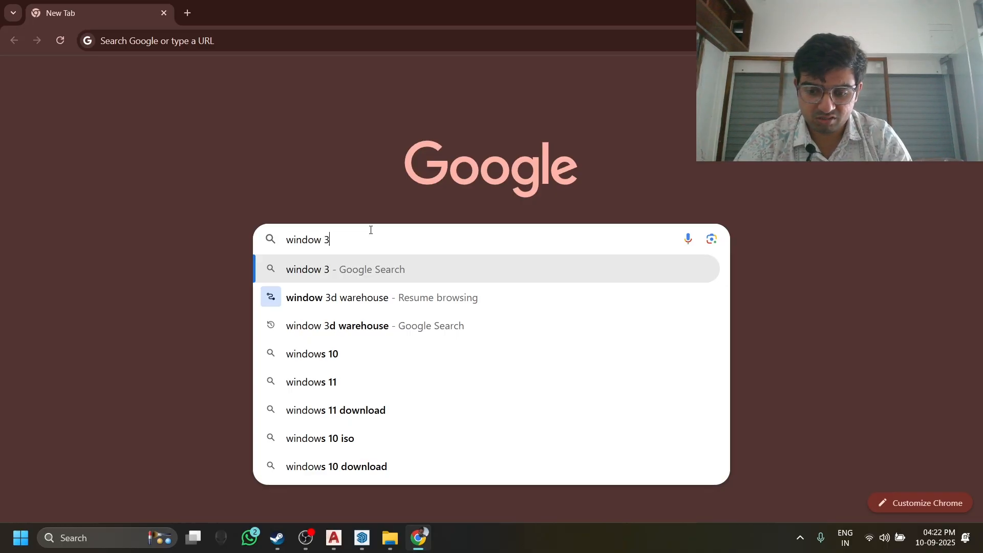
text(d)
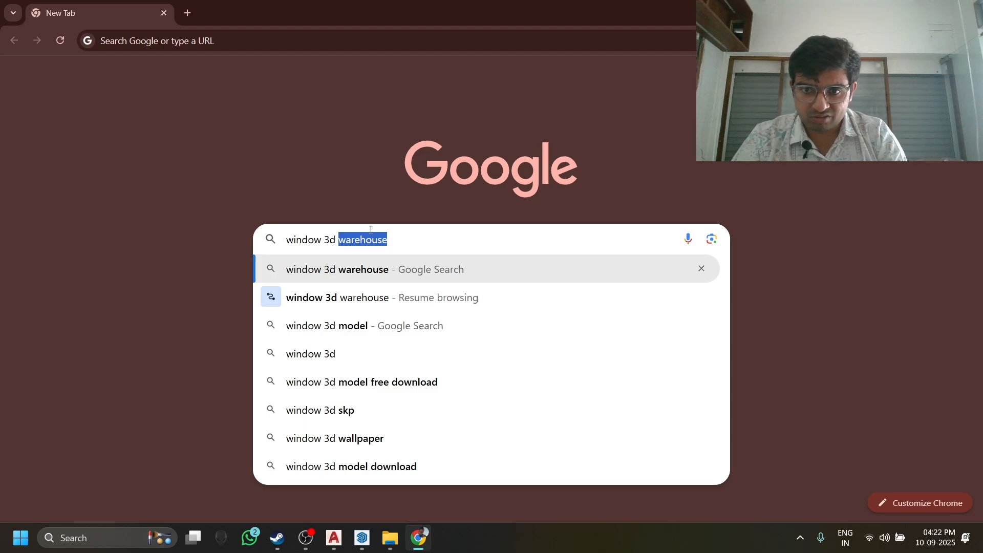
key(BackSpace)
key(BackSpace)
key(BackSpace)
key(BackSpace)
key(BackSpace)
key(BackSpace)
key(BackSpace)
key(BackSpace)
key(BackSpace)
key(BackSpace)
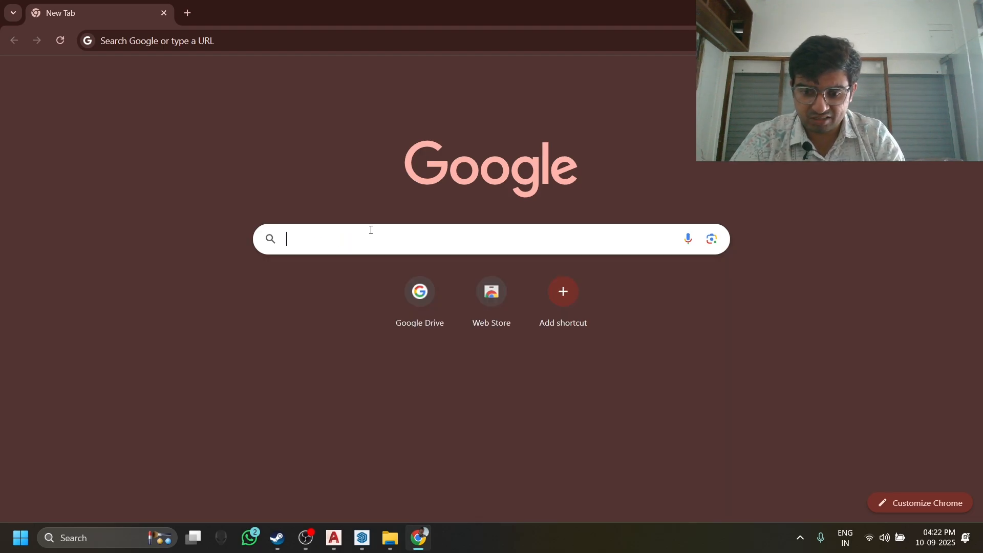
text(sat)
key(BackSpace)
key(BackSpace)
text(tair )
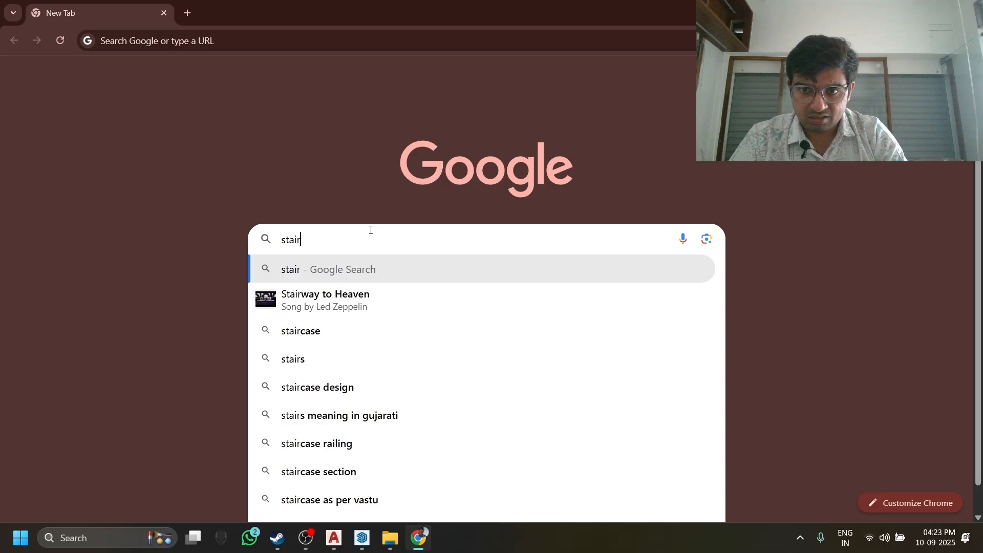
text(34d)
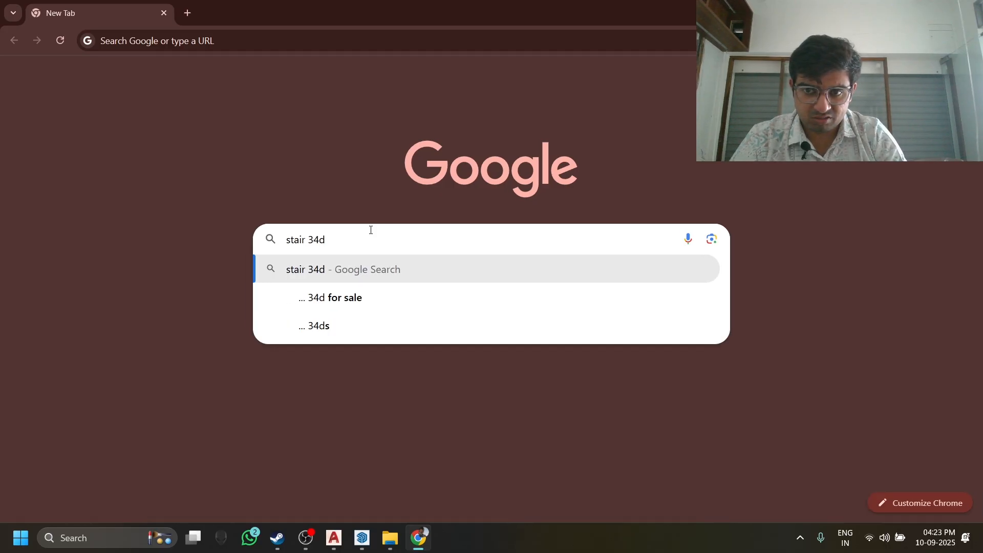
key(BackSpace)
key(BackSpace)
text(d)
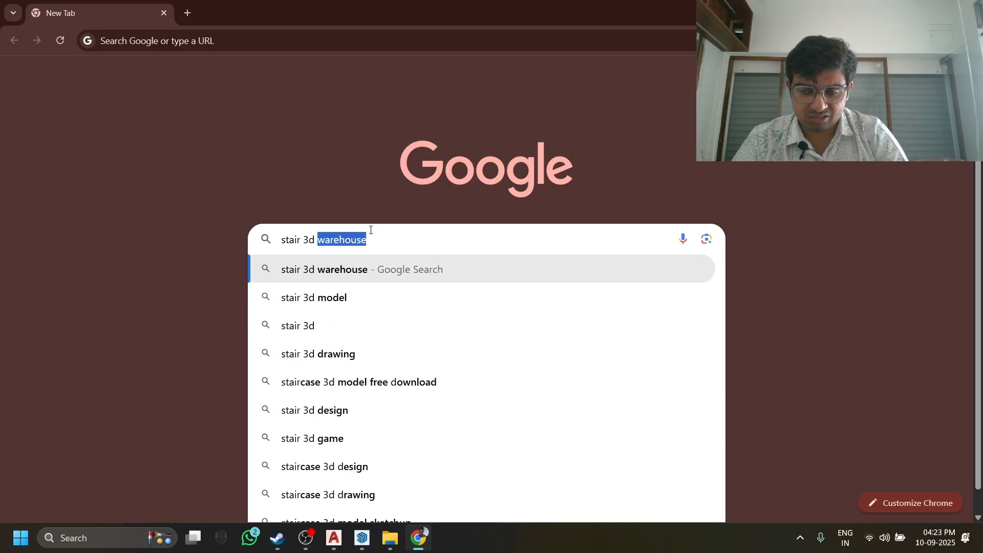
key(BackSpace)
Search Google for "window 3d warehouse" and show the image results.
text(window )
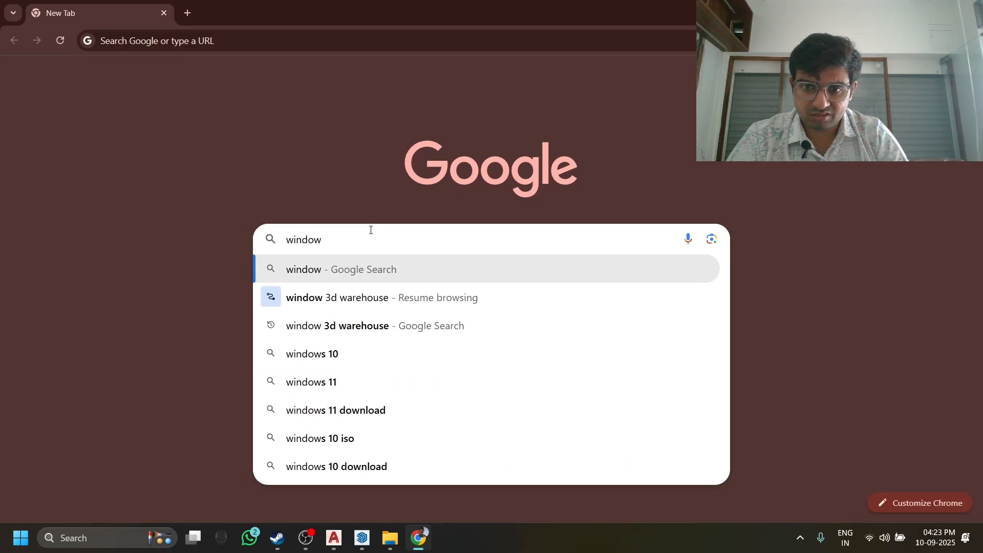
text(3d)
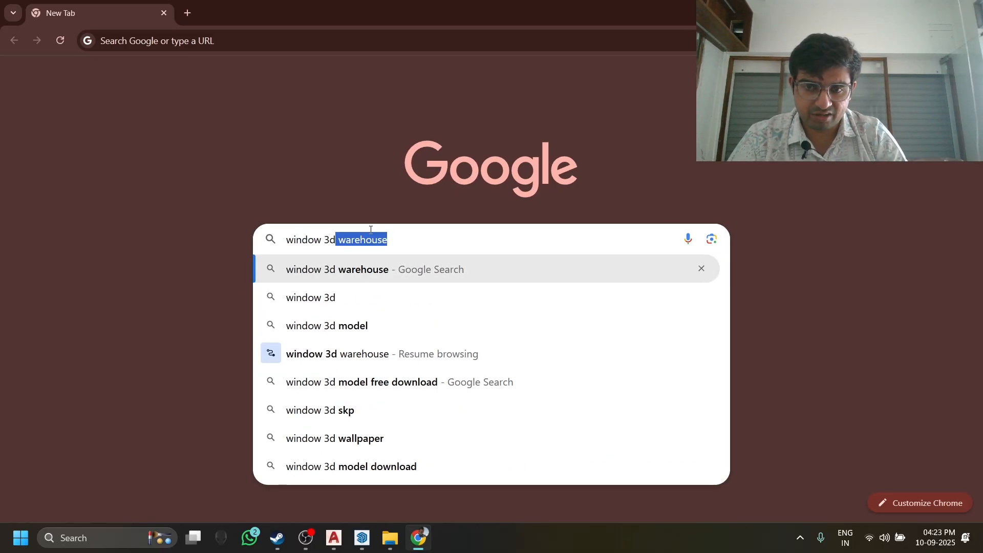
key(Return)
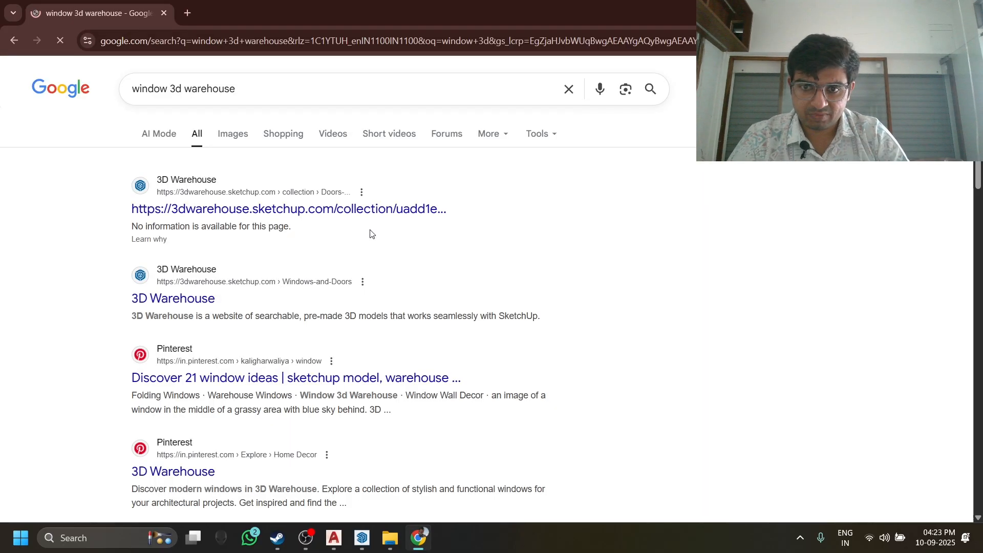
click(235, 133)
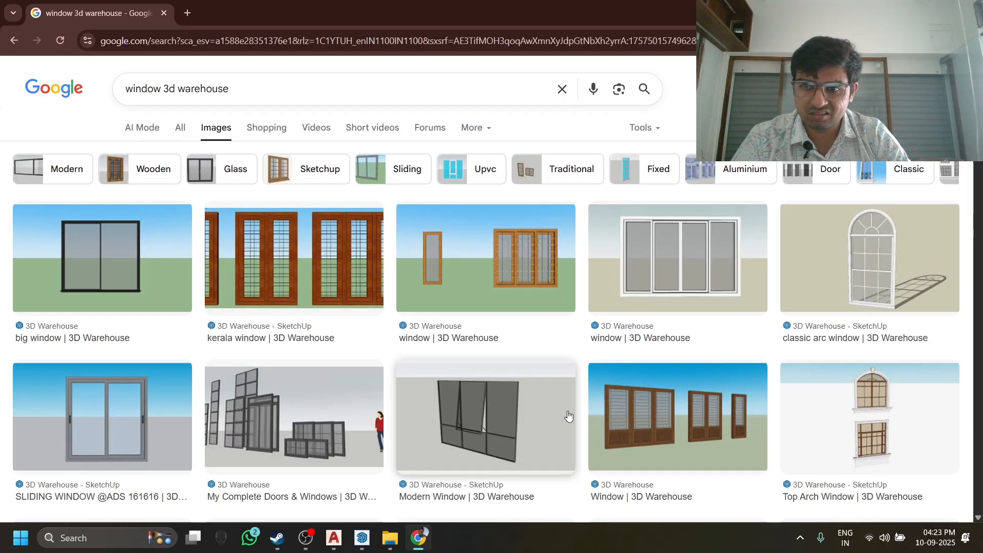
Refine the image search to "sliding window 3d warehouse".
click(127, 88)
text(sliding)
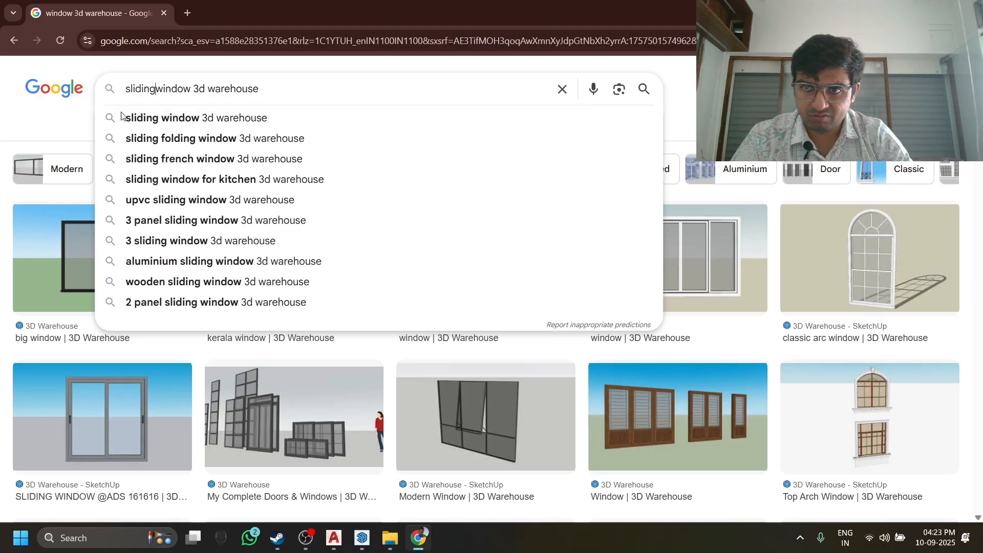
key(Return)
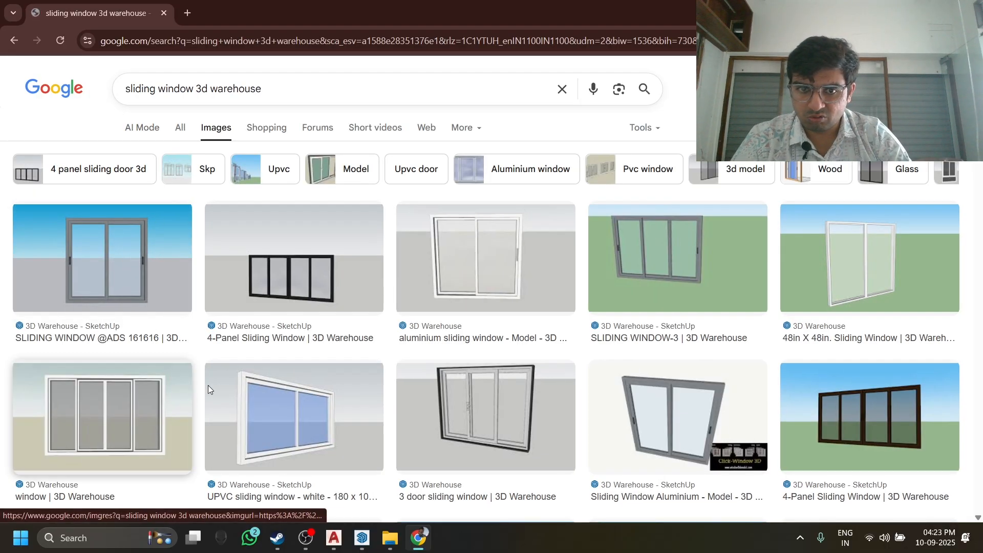
Browse the sliding window images and open the 3D Warehouse page of the two-panel Sliding Window model with a black frame.
scroll(556, 284, down, 2)
scroll(885, 249, up, 2)
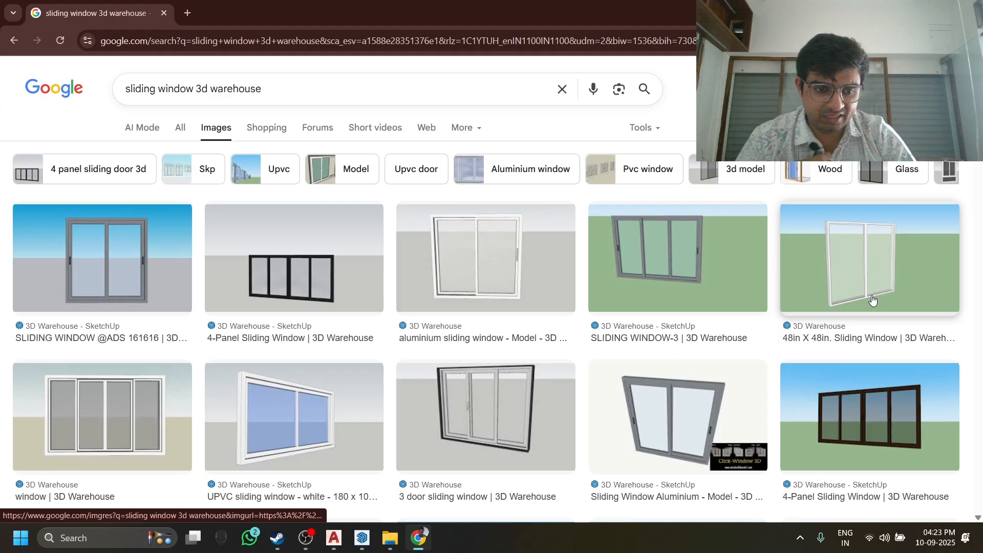
scroll(198, 457, down, 2)
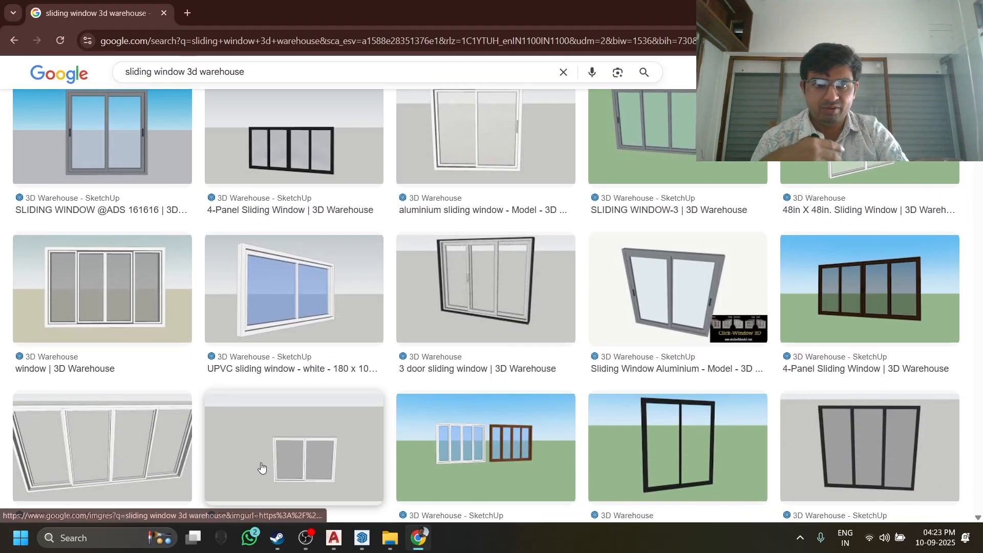
scroll(838, 332, down, 5)
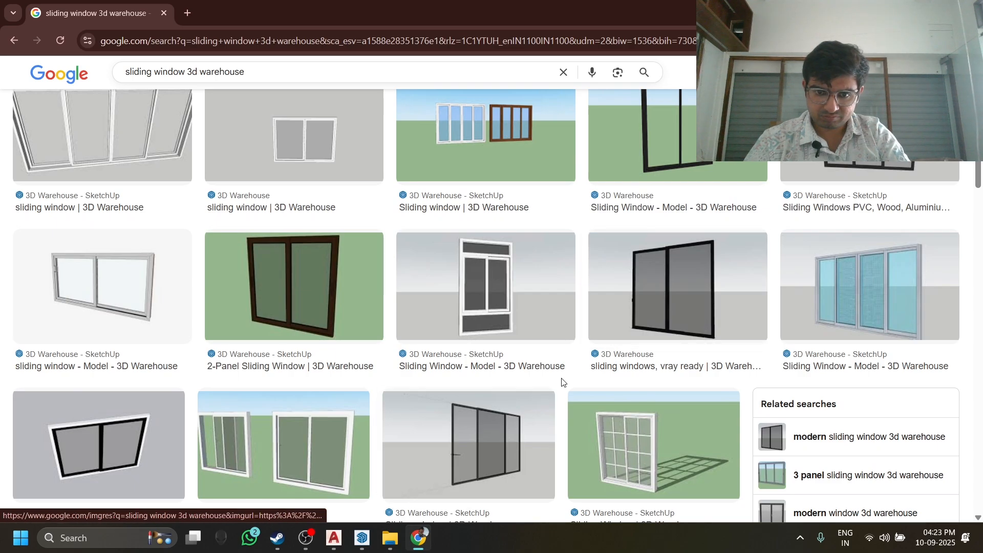
click(708, 313)
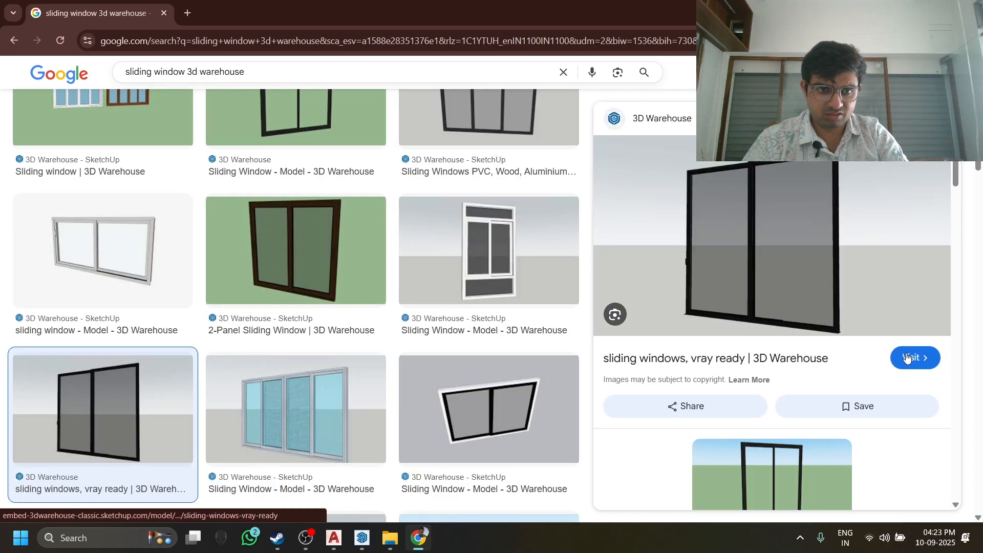
click(771, 469)
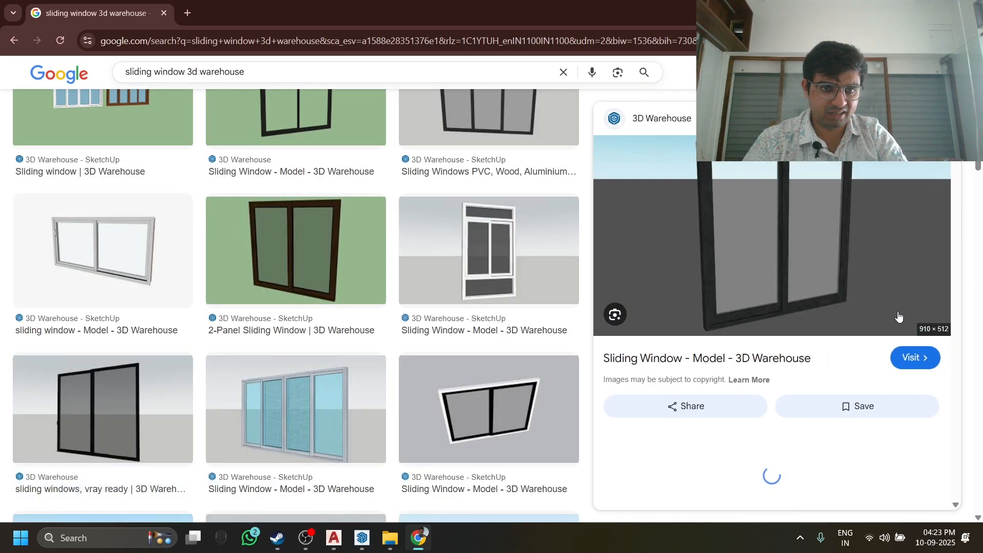
click(918, 359)
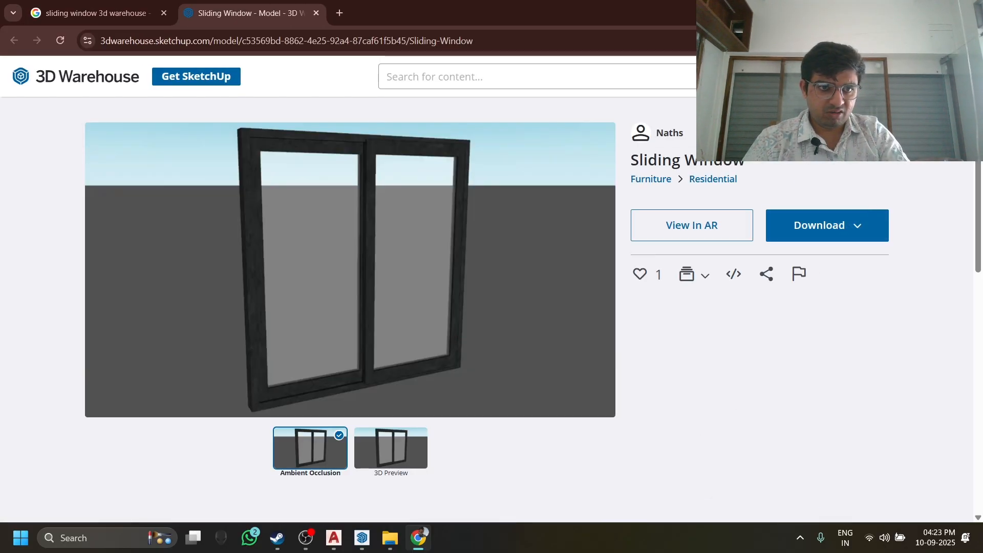
Sign in to 3D Warehouse with a Google account, skipping passkey creation, and close the model page.
click(947, 77)
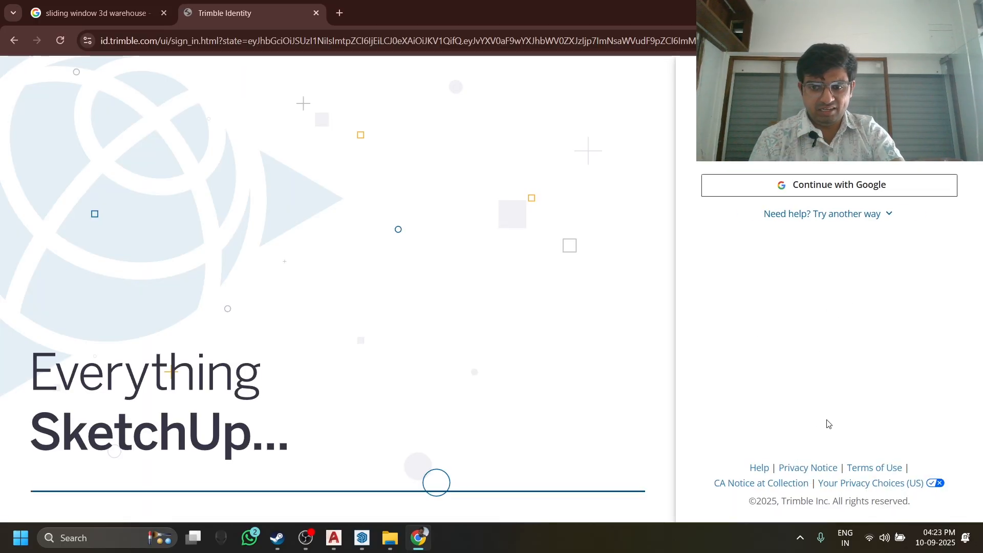
click(858, 186)
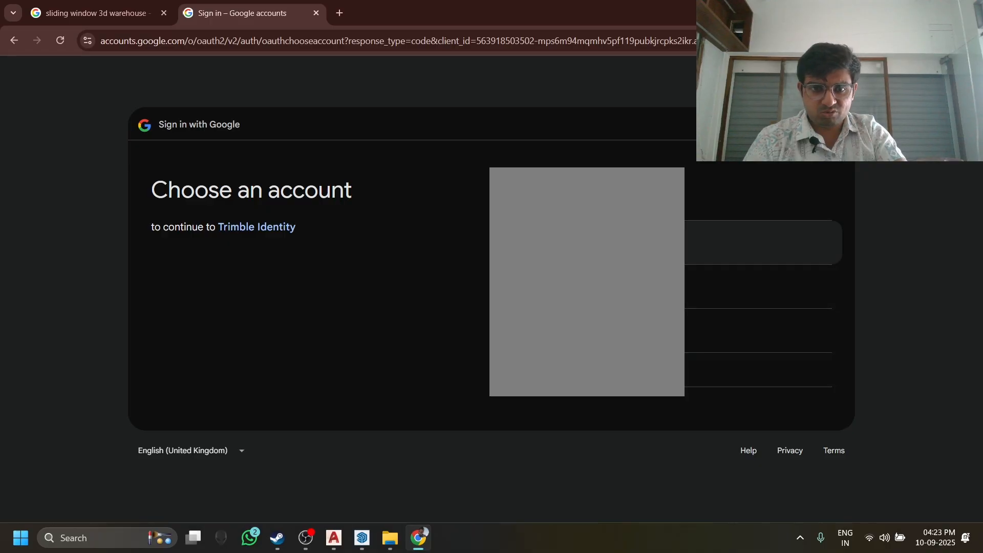
click(758, 243)
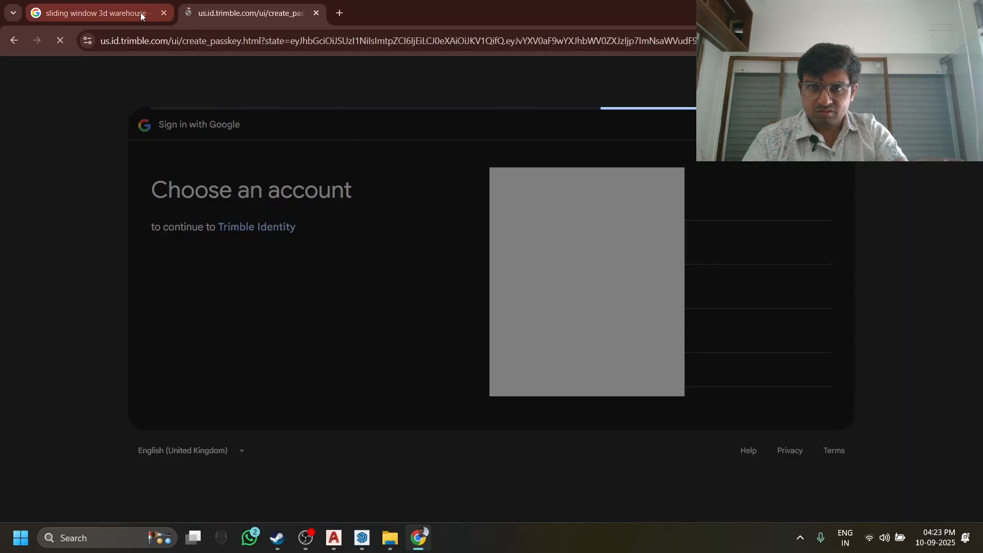
click(117, 5)
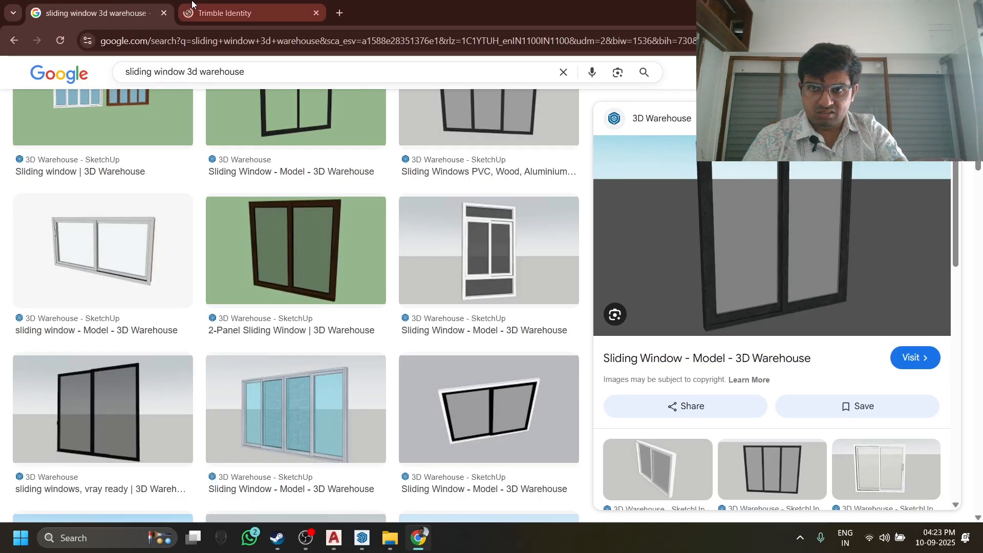
click(230, 13)
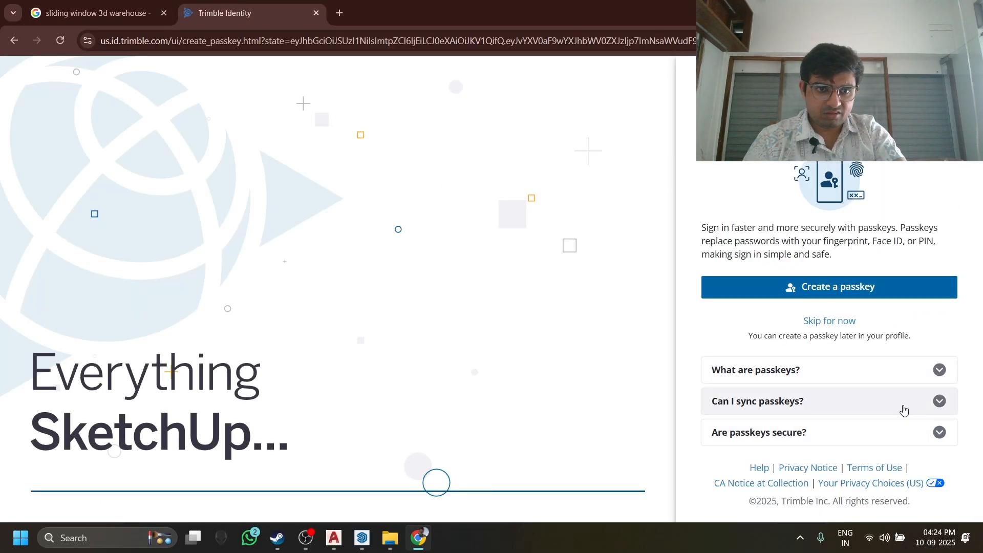
click(841, 322)
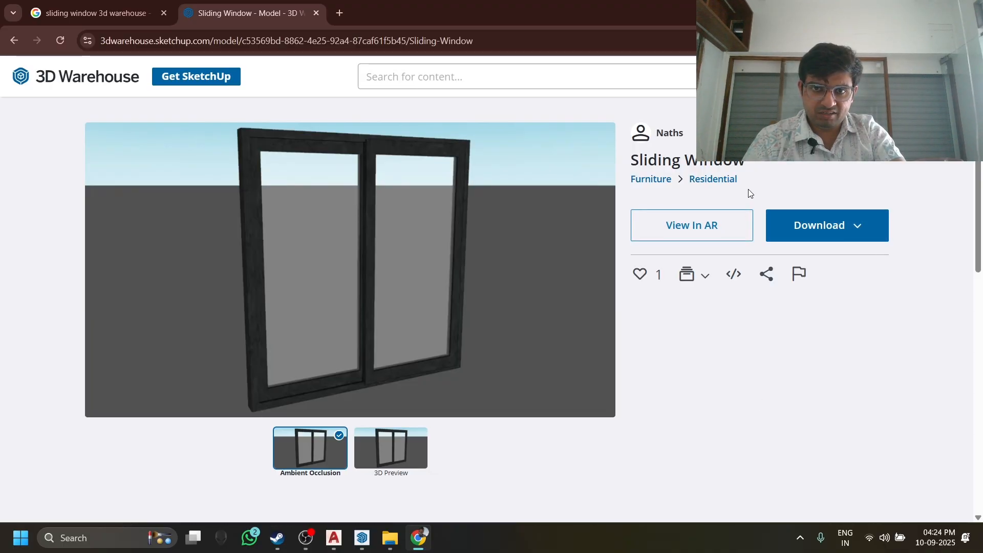
click(317, 14)
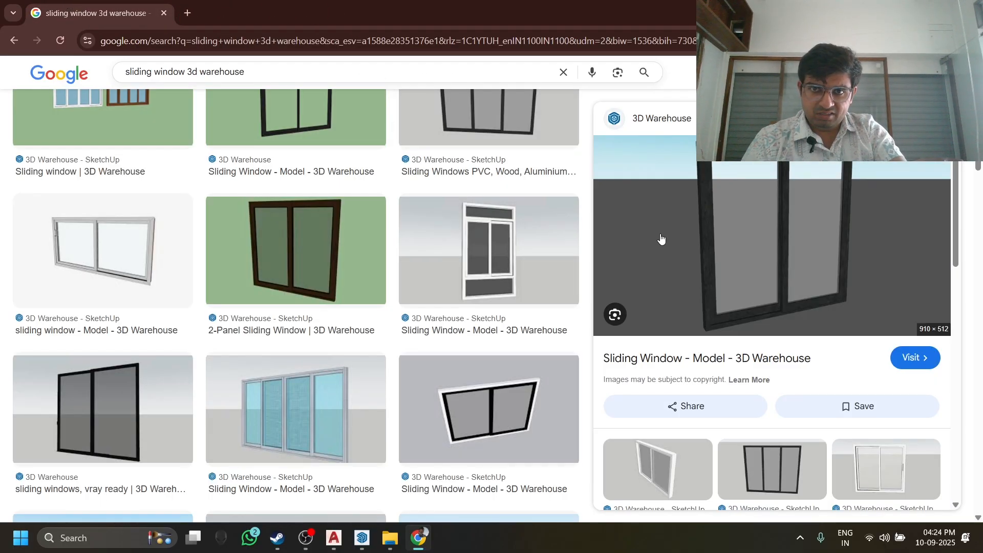
Reopen the two-panel Sliding Window model page and download it as a SketchUp file.
click(914, 358)
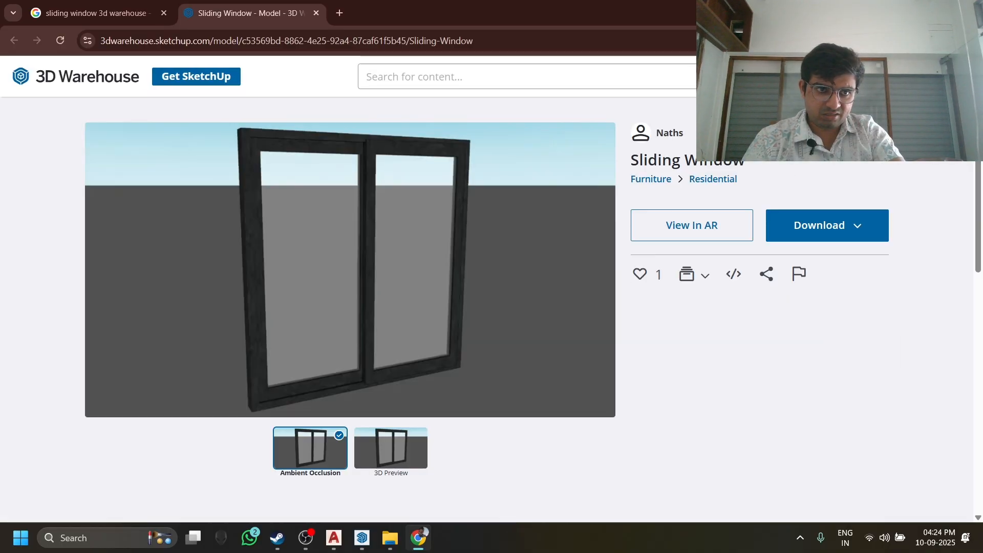
click(856, 225)
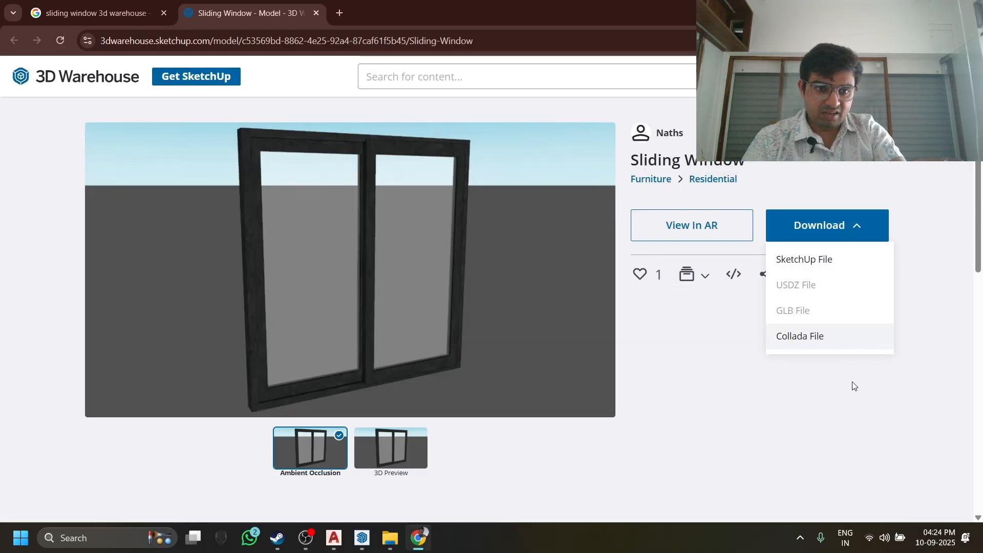
click(849, 264)
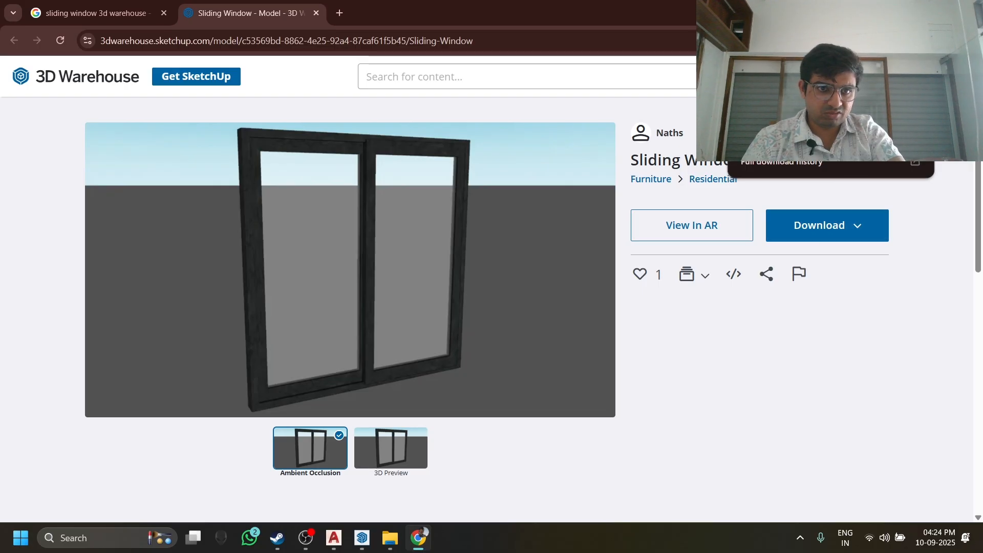
click(862, 229)
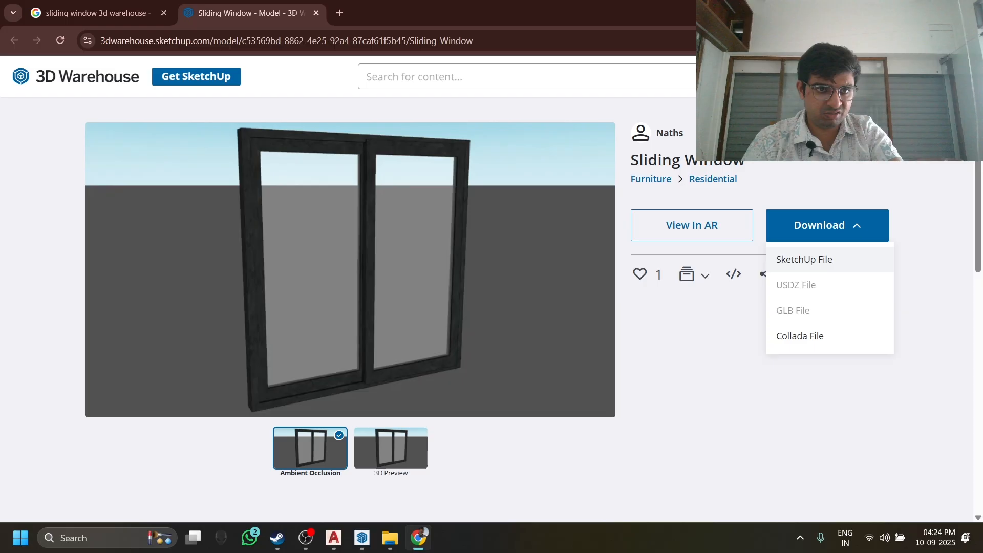
click(804, 260)
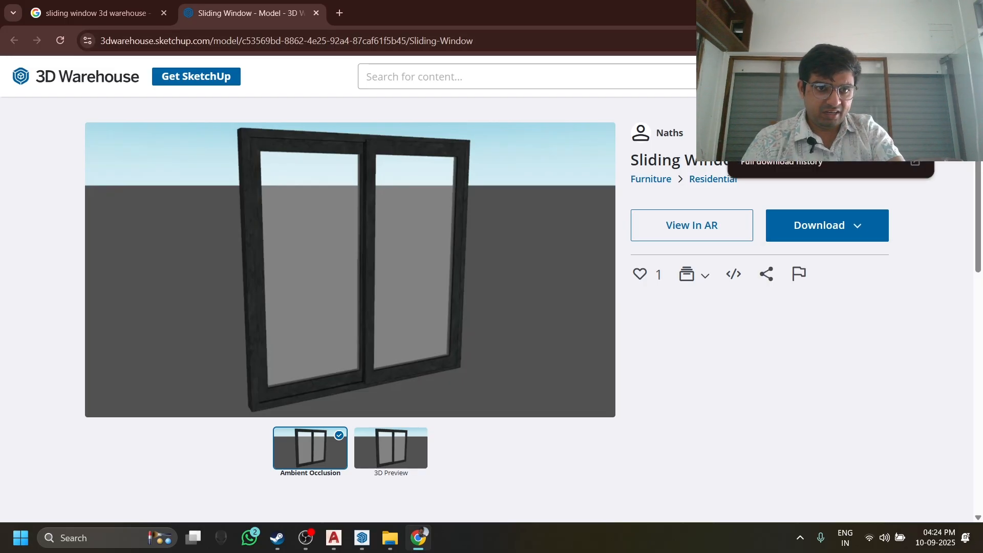
Switch to SketchUp by bringing in the downloaded sliding window file, and place the component on the floor below the first wall opening.
click(894, 120)
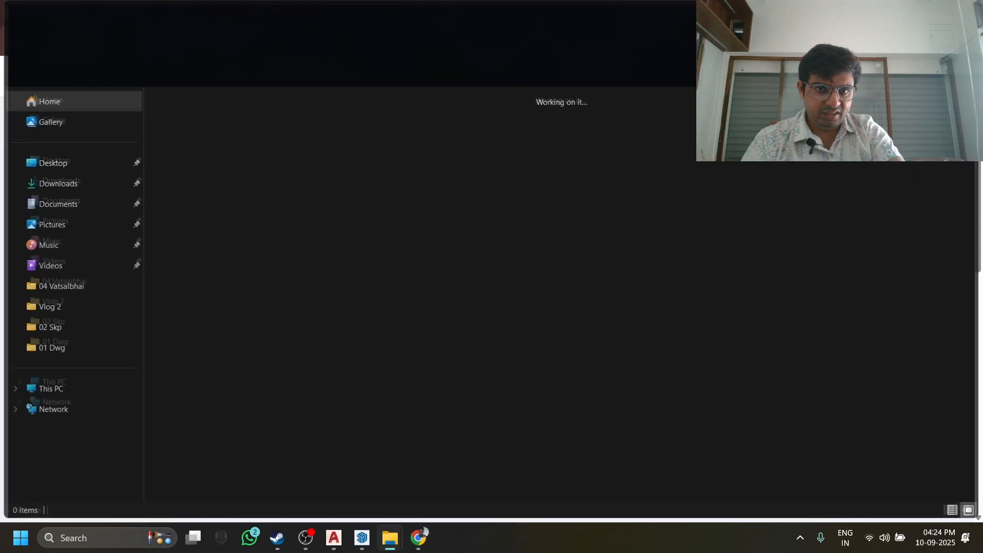
key(alt+Tab)
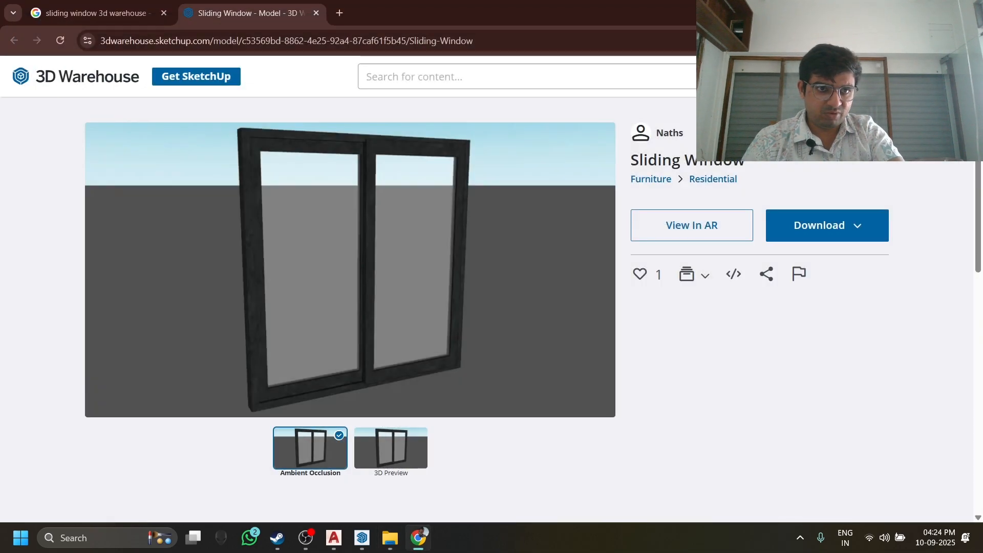
click(924, 41)
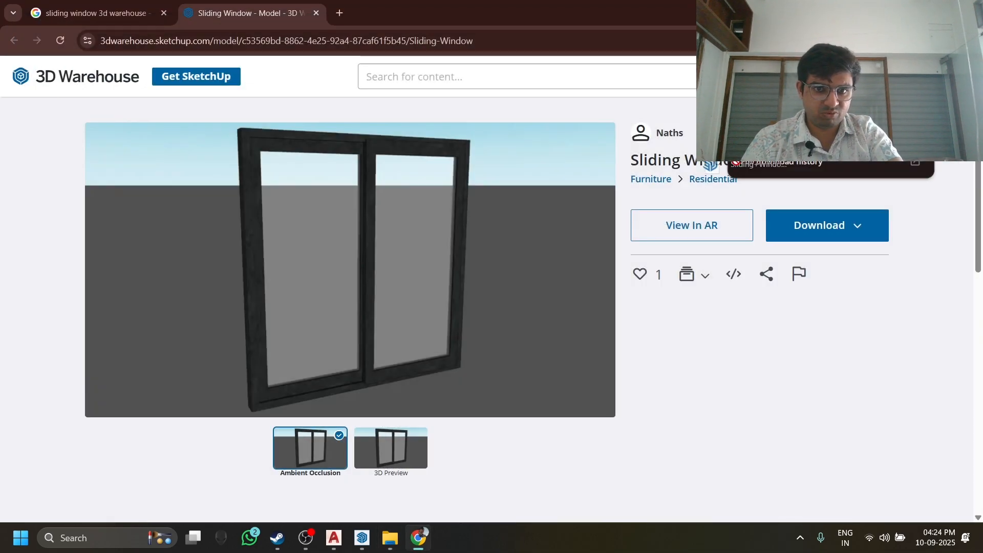
mouse_move(736, 161)
mouse_down()
mouse_move(423, 430)
mouse_move(363, 537)
mouse_up()
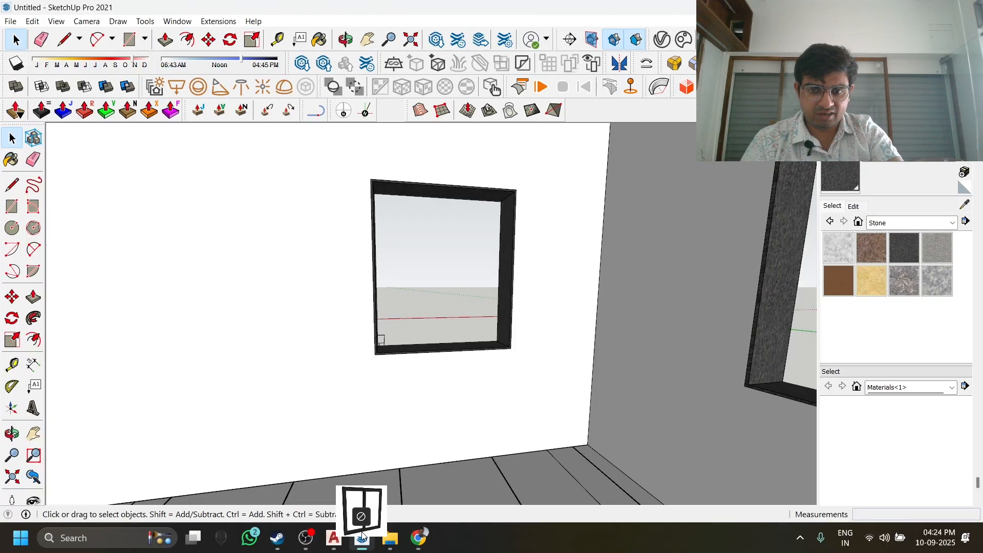
drag(475, 480, 499, 481)
click(499, 481)
scroll(543, 435, up, 3)
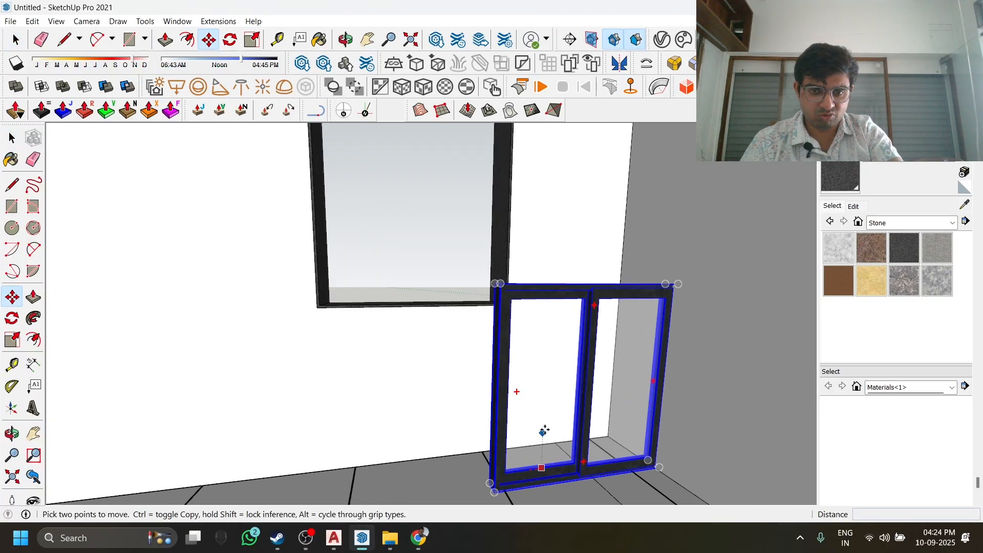
middle_drag(544, 431, 582, 459)
scroll(512, 453, up, 2)
middle_drag(494, 452, 528, 418)
scroll(510, 402, up, 2)
scroll(532, 418, up, 1)
scroll(538, 424, down, 1)
key(space)
scroll(529, 420, up, 2)
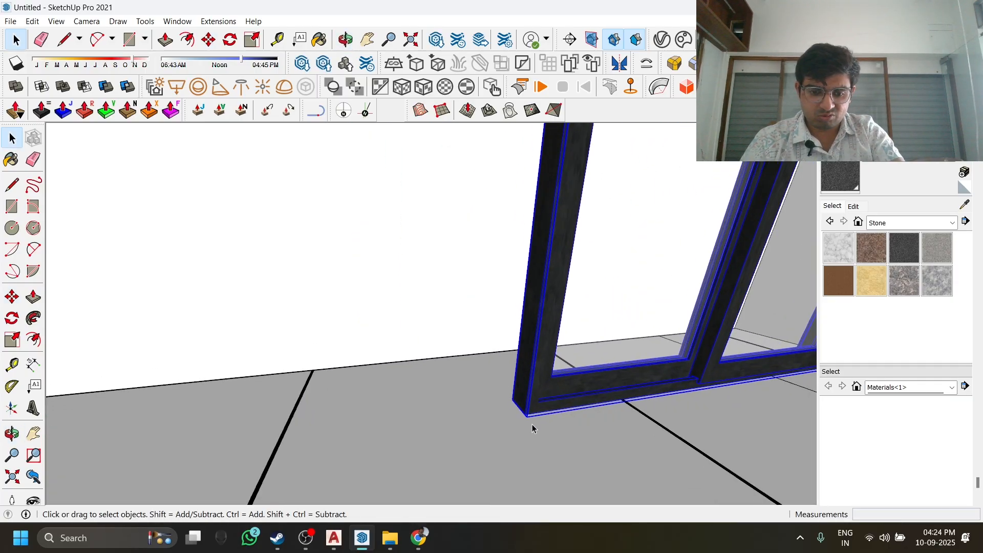
key(m)
scroll(514, 410, up, 1)
click(516, 399)
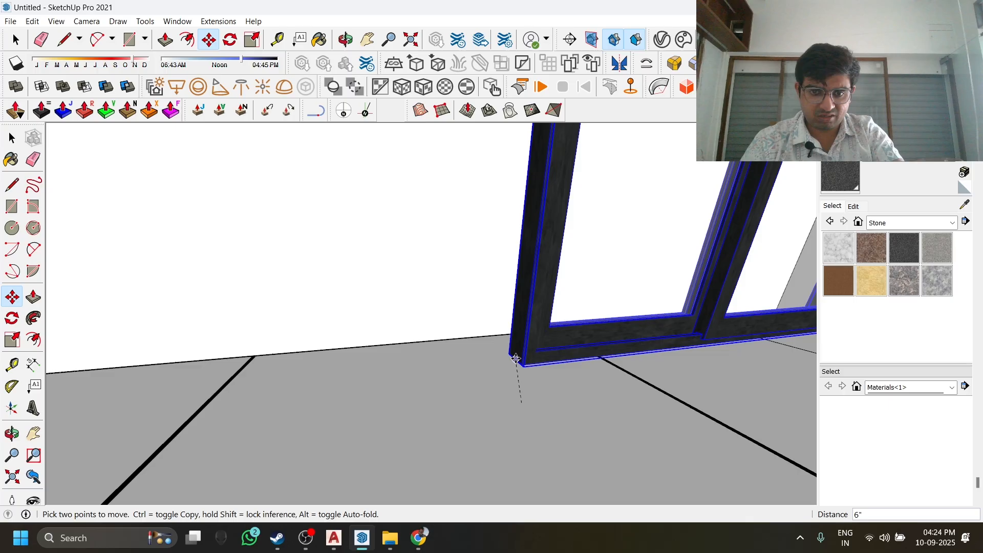
scroll(516, 359, down, 2)
key(space)
Move the sliding window by the midpoint of its lower side edge into the lower corner of the stone-framed wall opening.
scroll(515, 393, up, 1)
click(515, 383)
scroll(459, 312, up, 2)
click(565, 360)
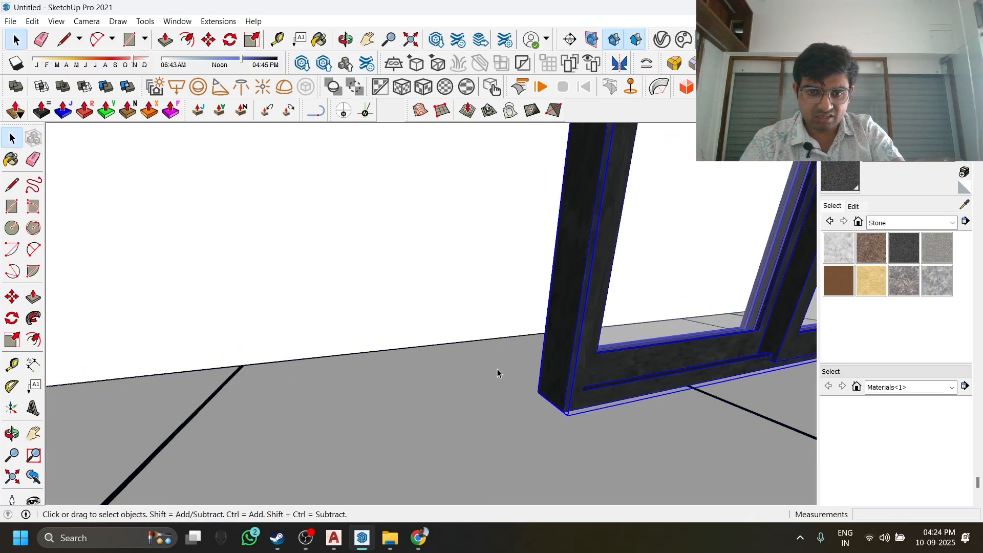
middle_drag(497, 369, 519, 349)
scroll(518, 349, up, 2)
key(m)
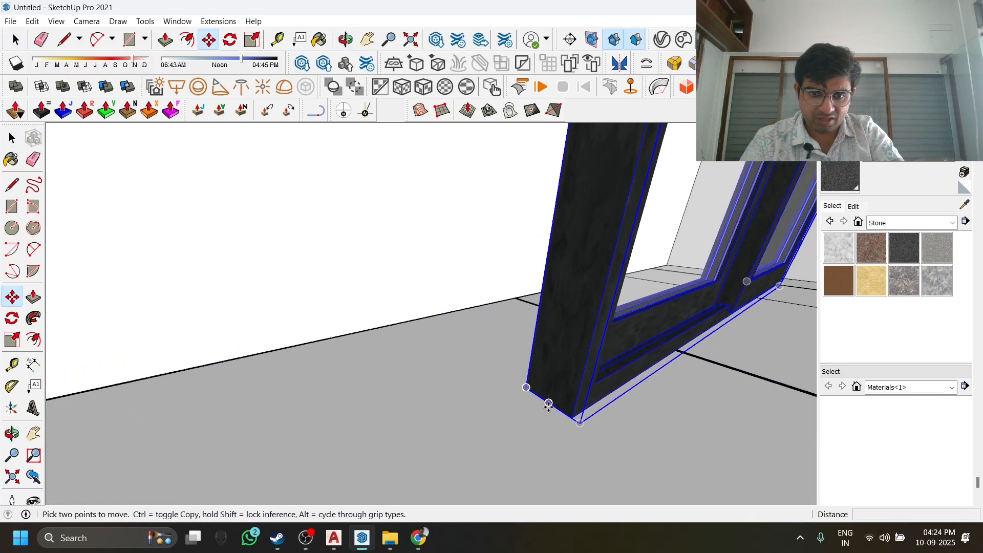
scroll(551, 410, up, 1)
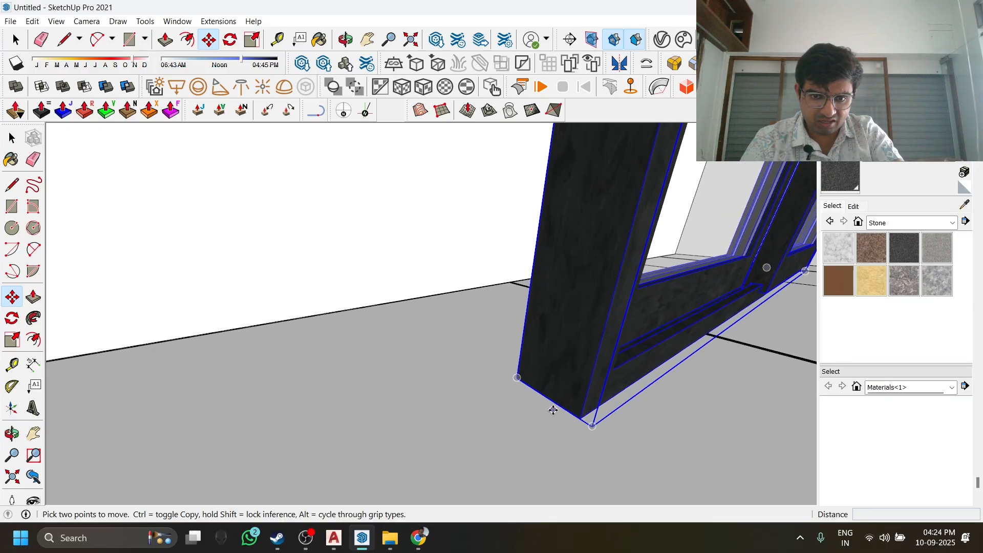
scroll(550, 407, up, 1)
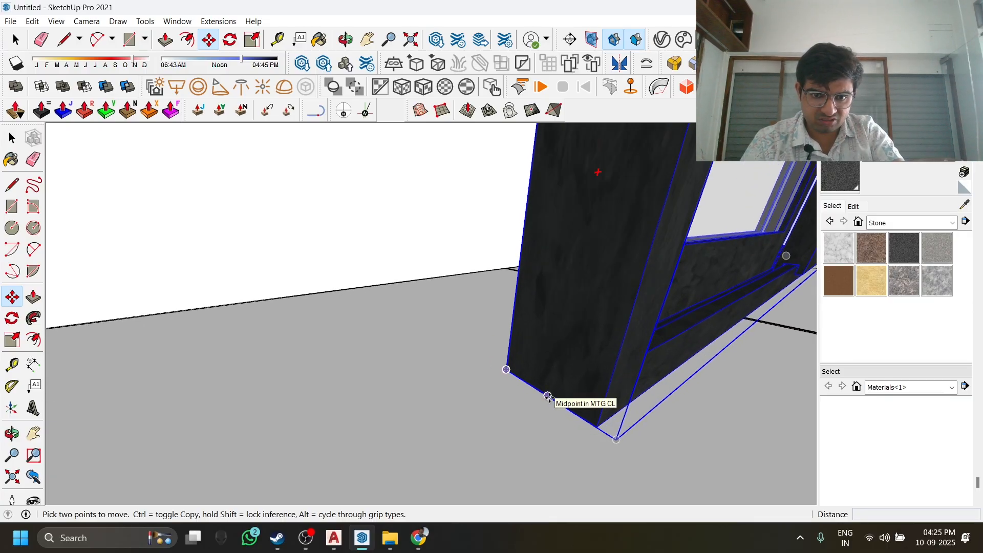
click(548, 396)
middle_drag(548, 396, 498, 318)
scroll(512, 279, down, 5)
scroll(489, 320, down, 4)
scroll(485, 323, up, 5)
scroll(426, 384, up, 5)
middle_drag(427, 383, 402, 371)
middle_drag(556, 341, 560, 251)
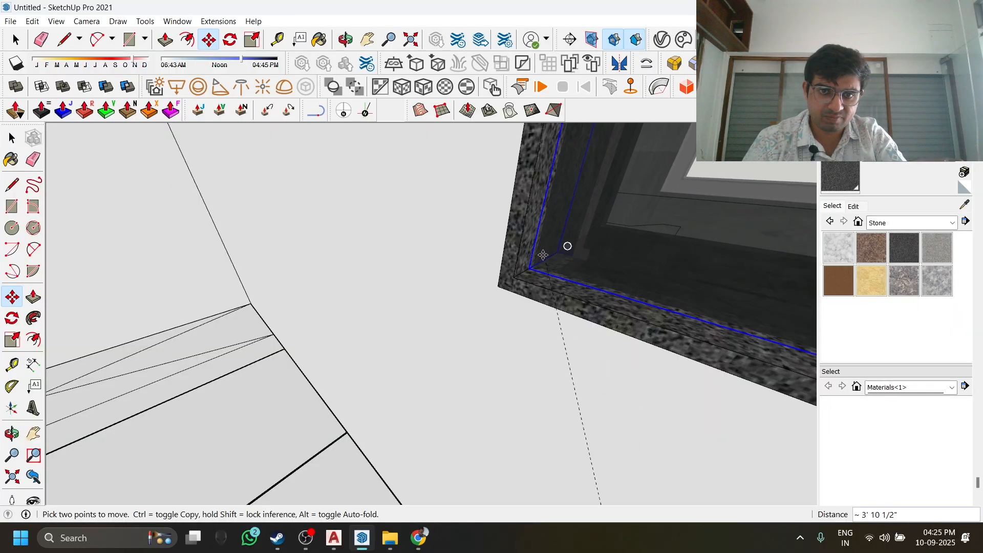
click(563, 248)
middle_drag(563, 249, 522, 339)
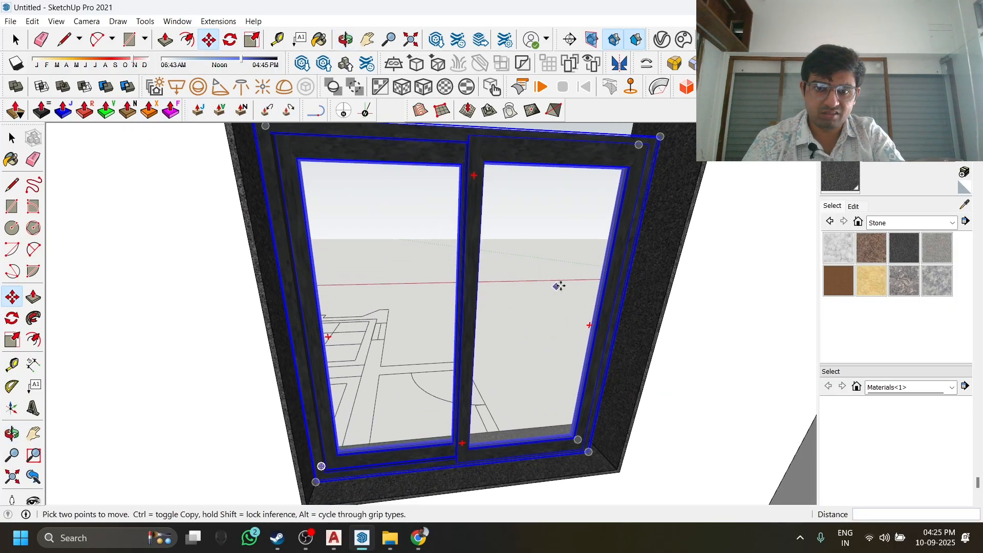
scroll(444, 275, down, 3)
key(space)
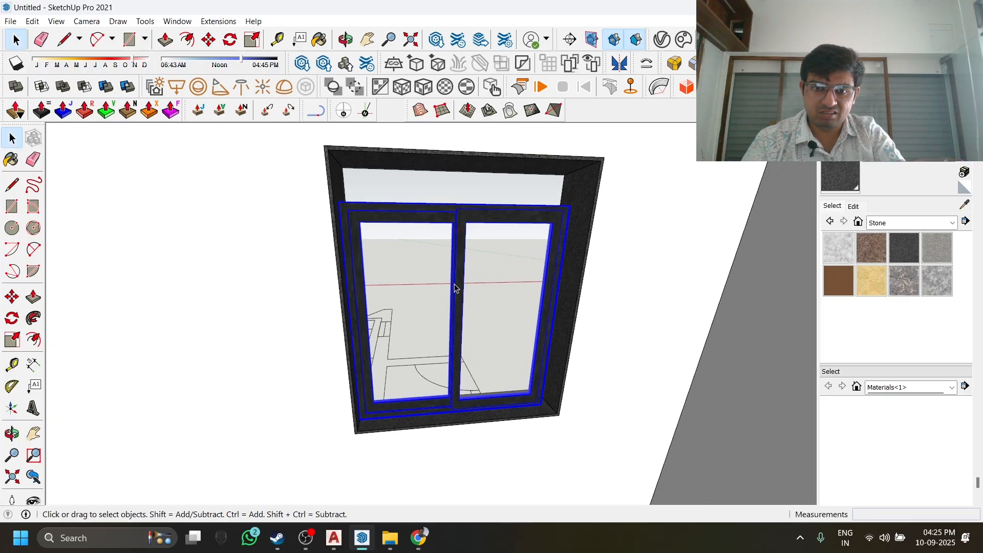
scroll(532, 324, up, 2)
key(s)
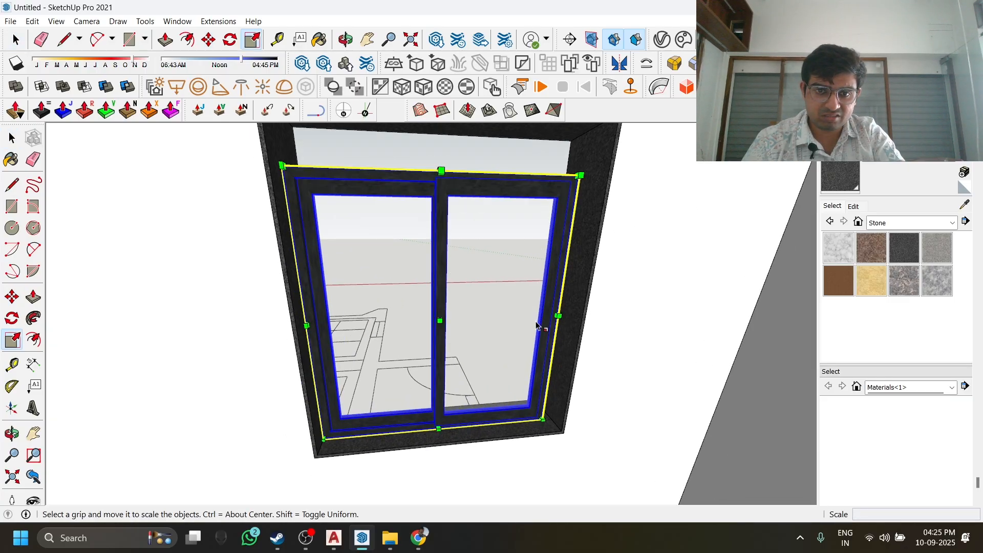
middle_drag(536, 325, 555, 349)
scroll(529, 321, up, 1)
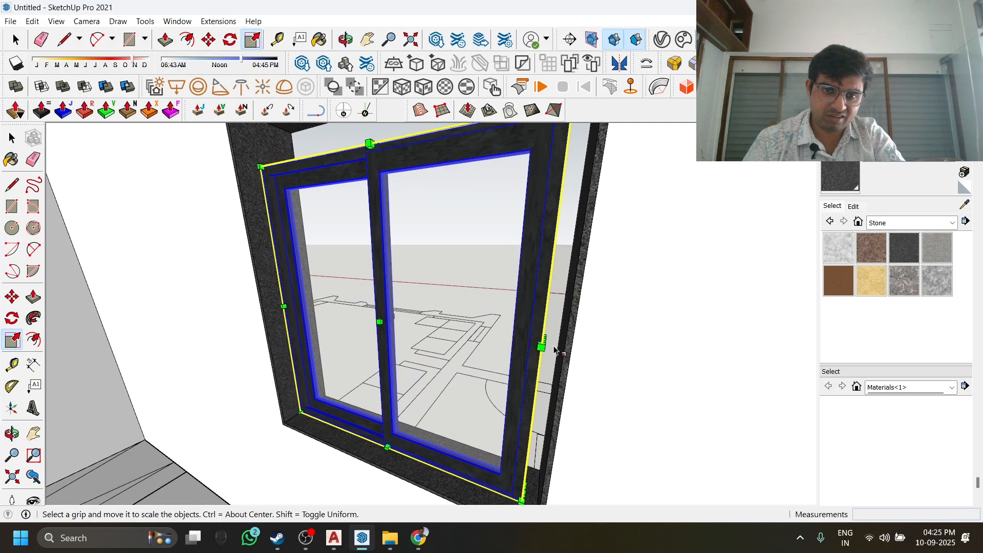
click(544, 348)
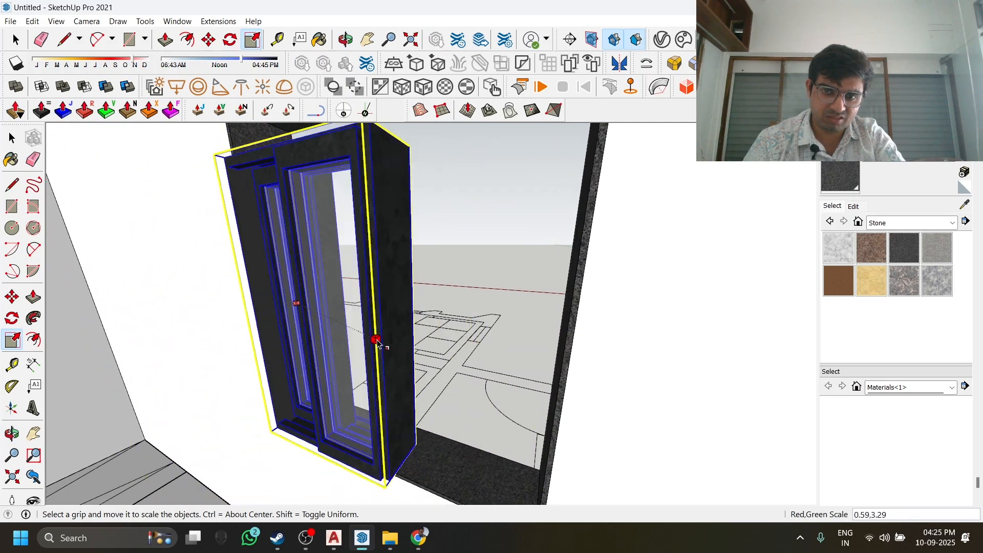
key(space)
middle_drag(380, 353, 383, 215)
key(s)
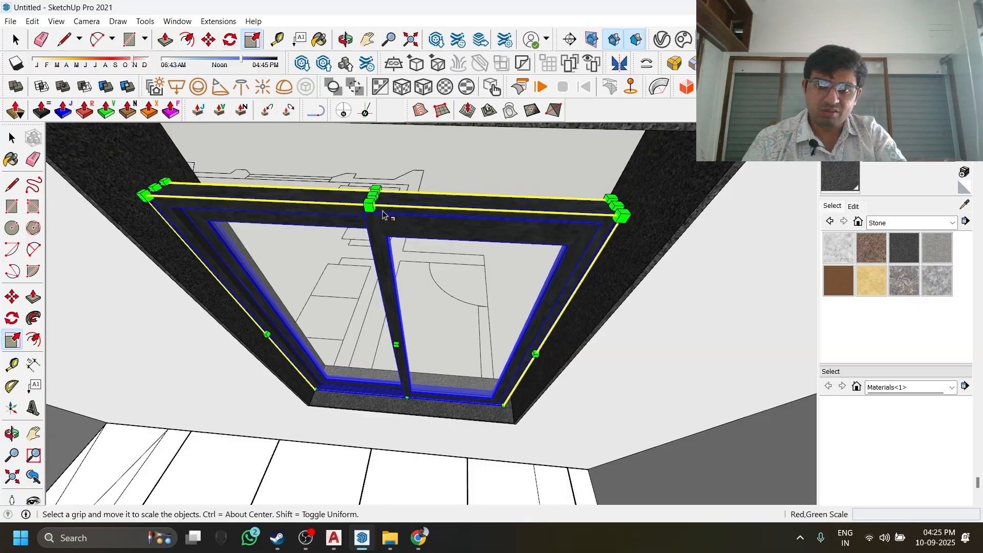
click(375, 197)
mouse_move(363, 149)
middle_down()
mouse_move(345, 131)
mouse_move(380, 141)
middle_up()
key(space)
middle_drag(453, 394, 367, 353)
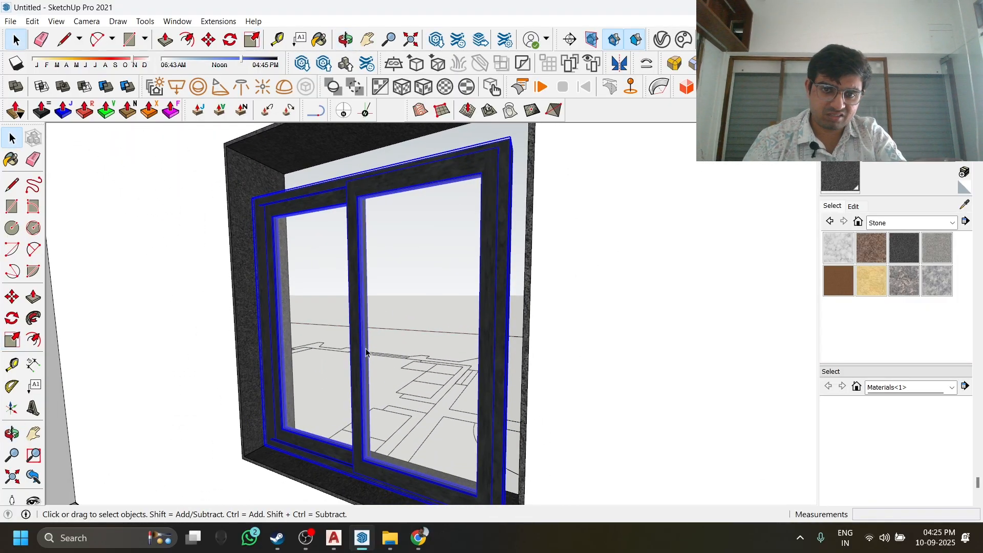
scroll(476, 344, up, 1)
middle_drag(476, 343, 460, 353)
key(s)
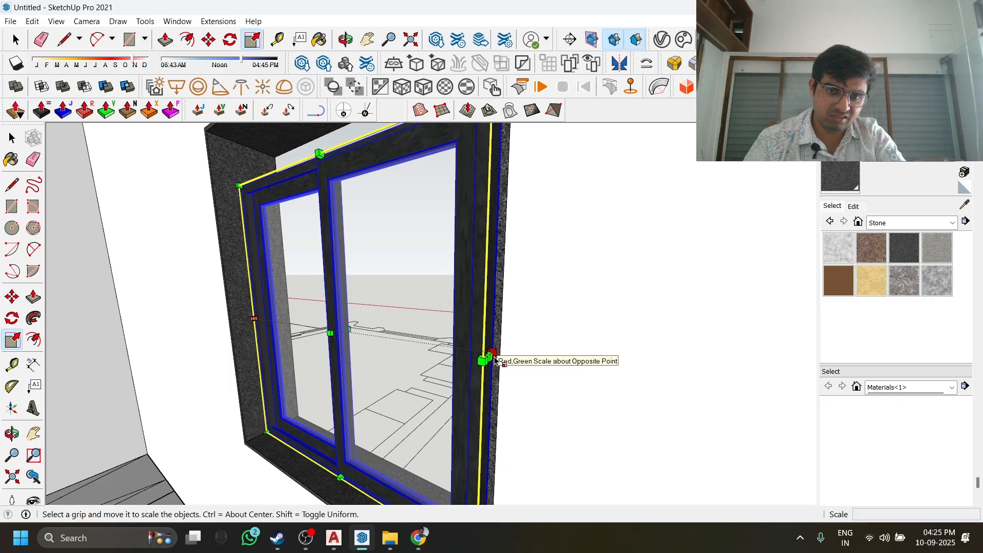
click(484, 368)
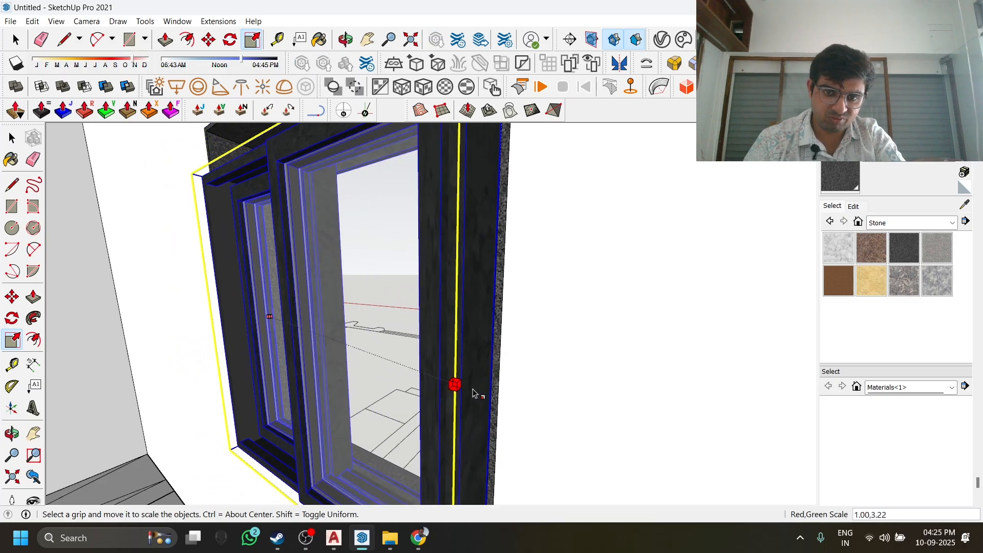
key(space)
Scale the sliding window's width along the red axis until it meets the opposite side of the stone frame.
middle_drag(419, 365, 557, 230)
key(s)
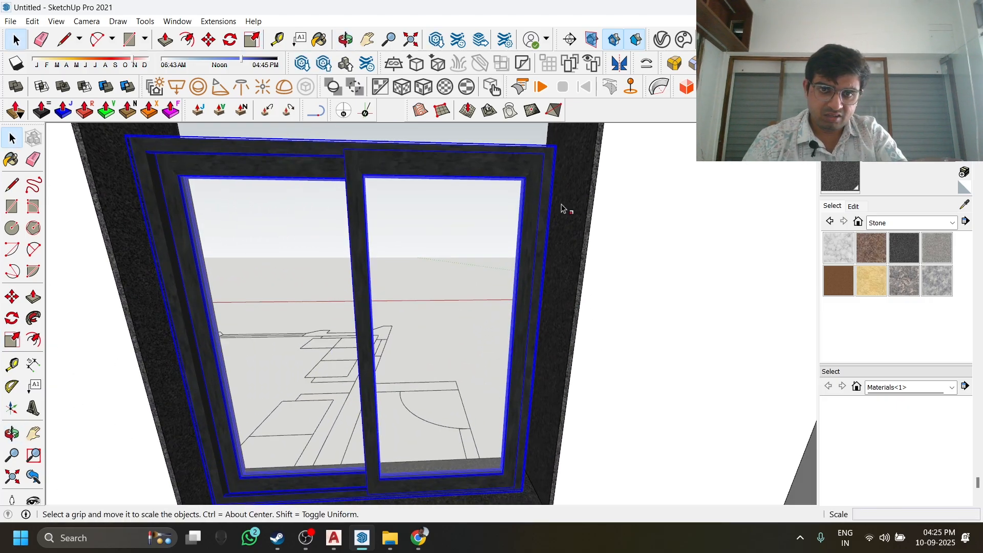
scroll(559, 179, down, 1)
shift+middle_drag(553, 154, 536, 191)
middle_drag(574, 340, 436, 169)
key(a)
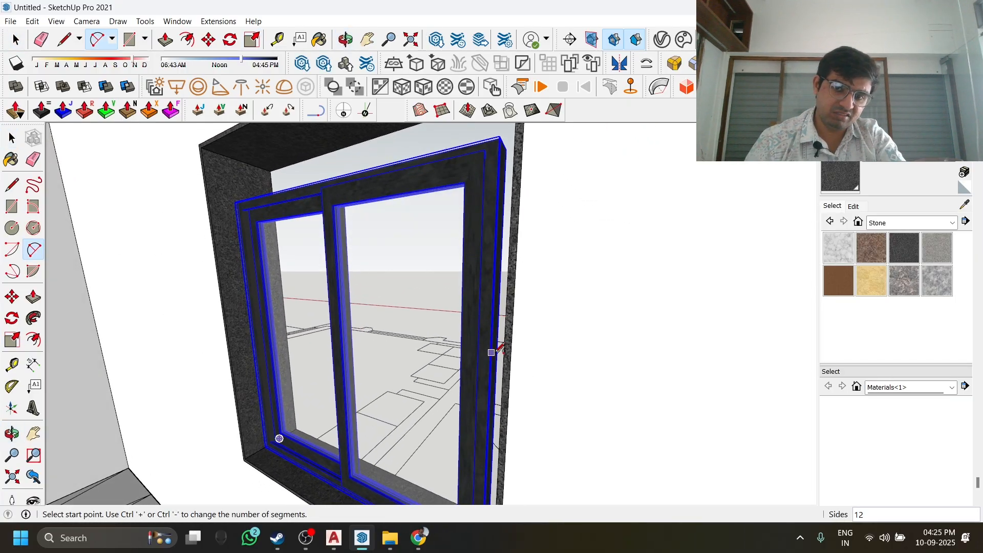
scroll(492, 352, up, 2)
key(s)
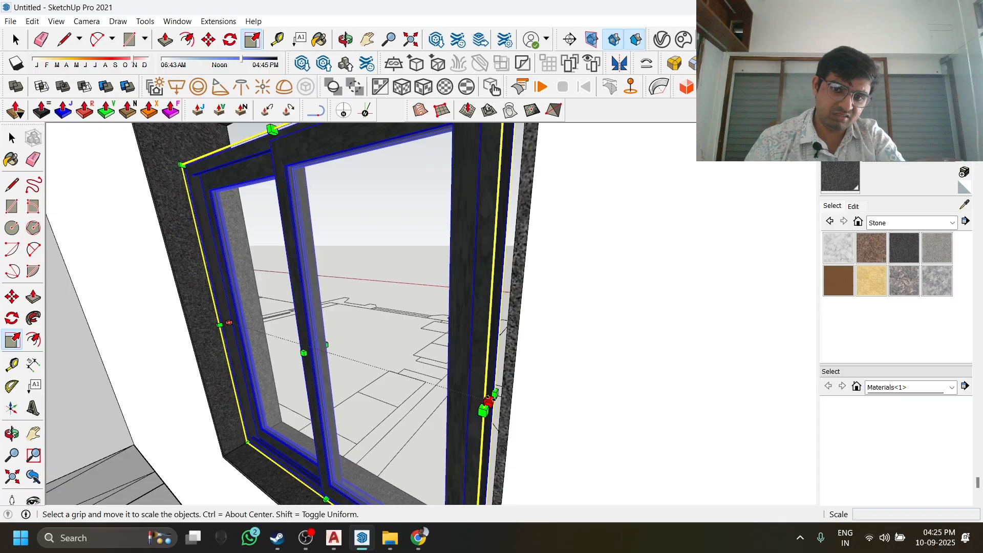
click(489, 401)
click(503, 370)
Scale the sliding window's height upward until it meets the top of the stone frame.
scroll(309, 253, down, 2)
shift+middle_drag(309, 253, 450, 268)
scroll(386, 297, up, 2)
scroll(388, 339, down, 3)
scroll(570, 328, up, 2)
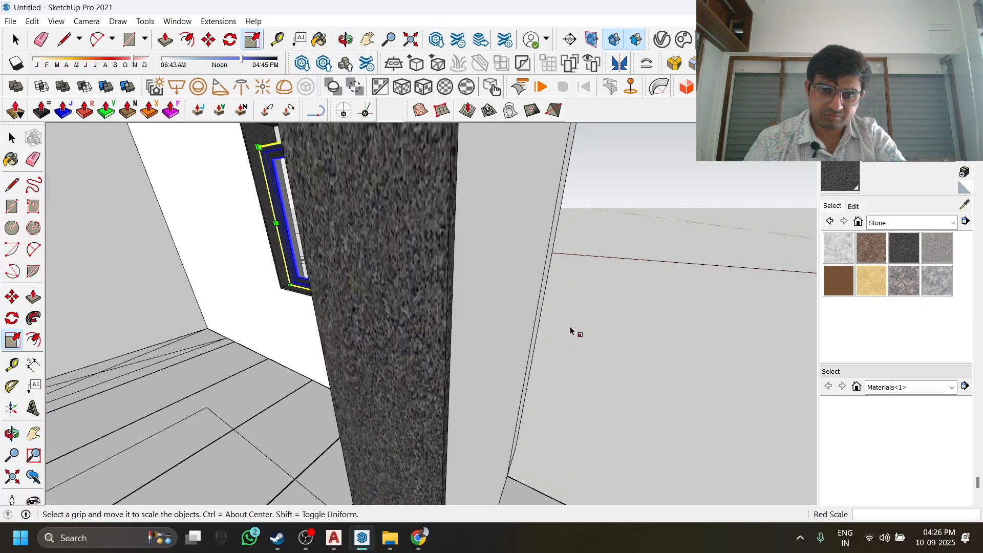
shift+middle_drag(291, 283, 333, 353)
scroll(365, 193, up, 3)
scroll(364, 195, down, 2)
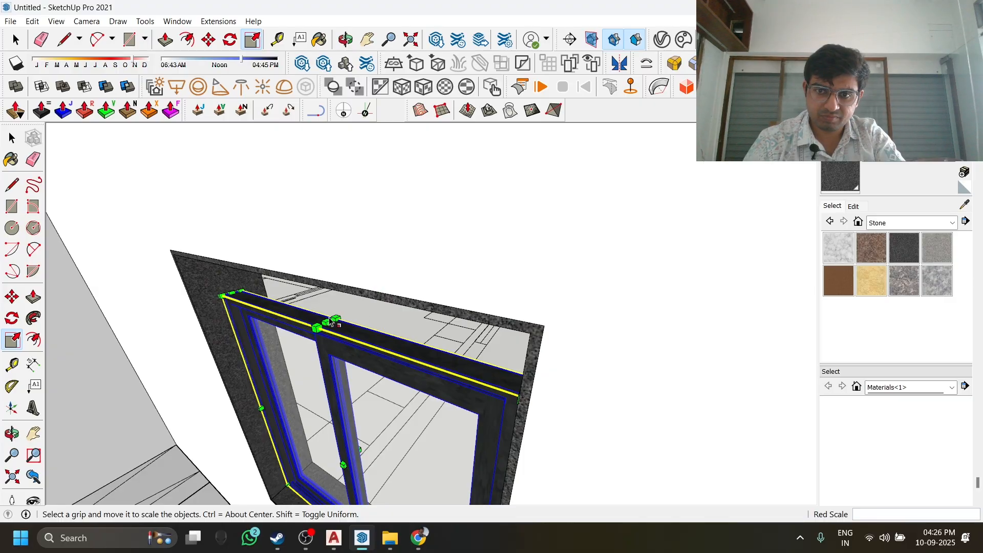
drag(326, 323, 355, 288)
click(356, 294)
Try copying the fitted sliding window into the room and rotating the copy 90 degrees, then undo both operations.
middle_drag(356, 293, 451, 308)
shift+middle_drag(478, 391, 546, 417)
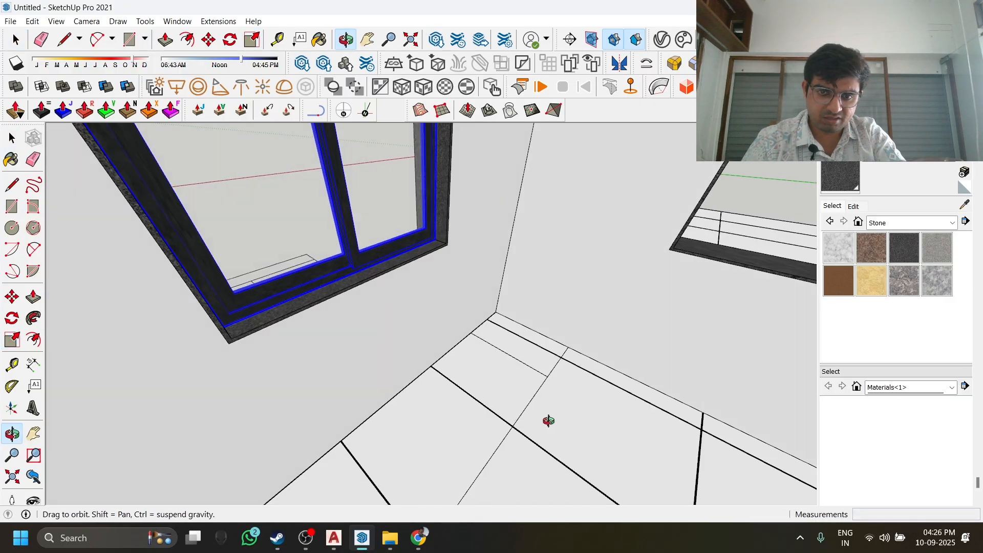
key(m)
click(498, 398)
key(q)
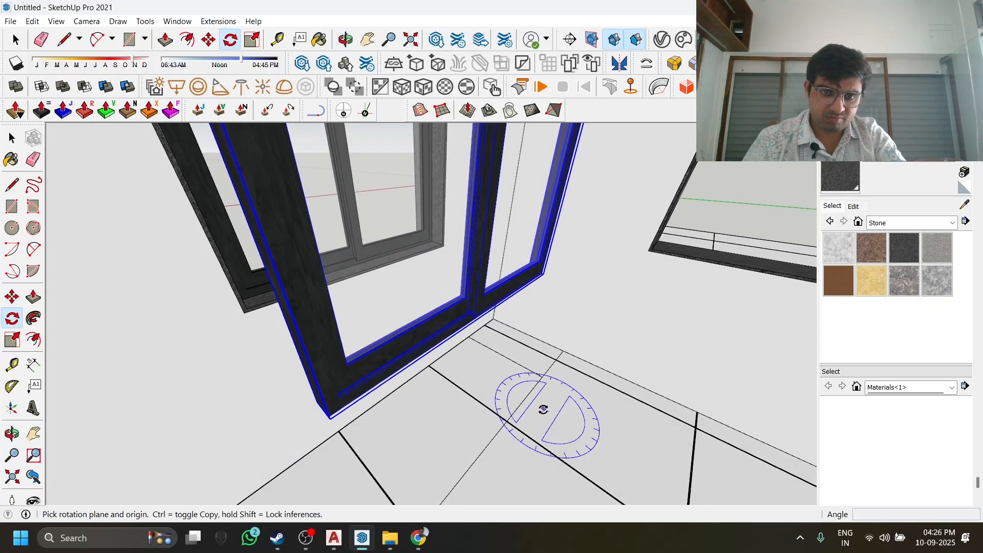
click(613, 452)
text(90)
key(Return)
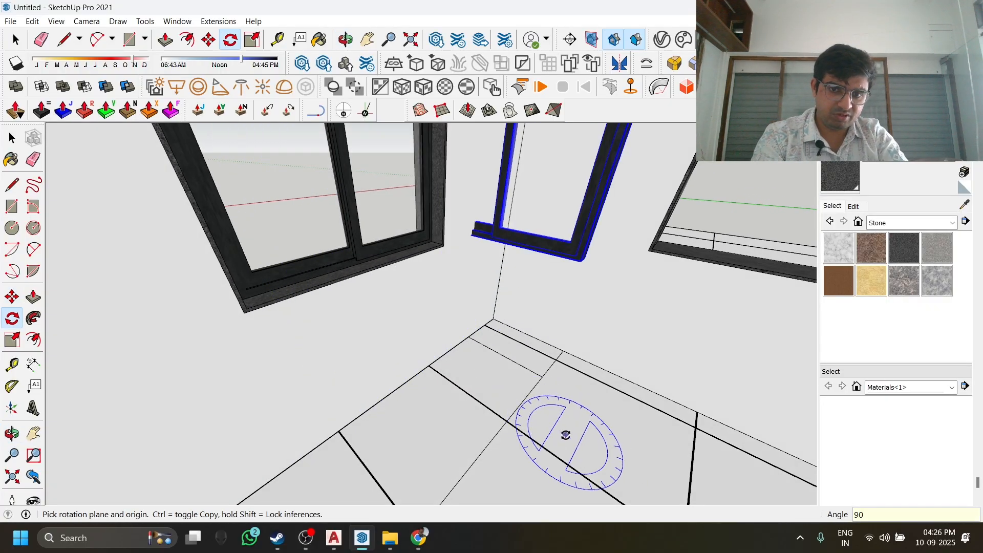
middle_drag(564, 433, 582, 415)
key(ctrl+z)
key(ctrl+z)
Copy the fitted sliding window out of its stone frame into the room along the green axis.
key(space)
click(385, 246)
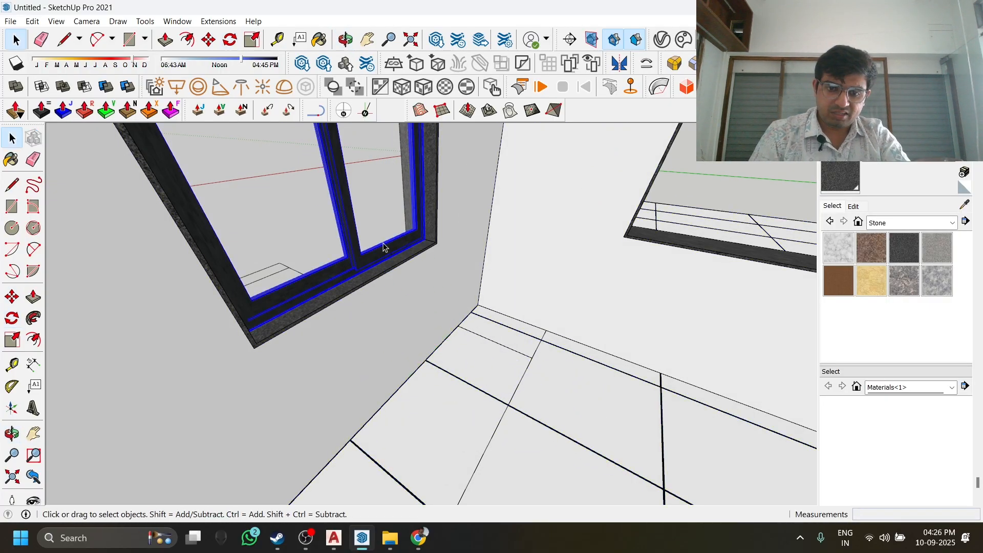
key(m)
key(ctrl)
click(458, 340)
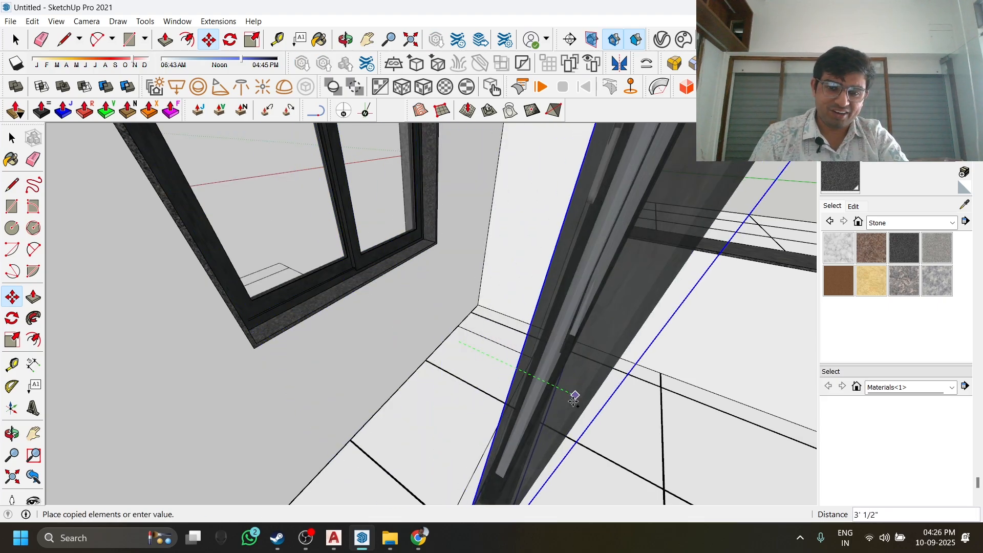
click(580, 406)
key(space)
shift+middle_drag(581, 406, 514, 430)
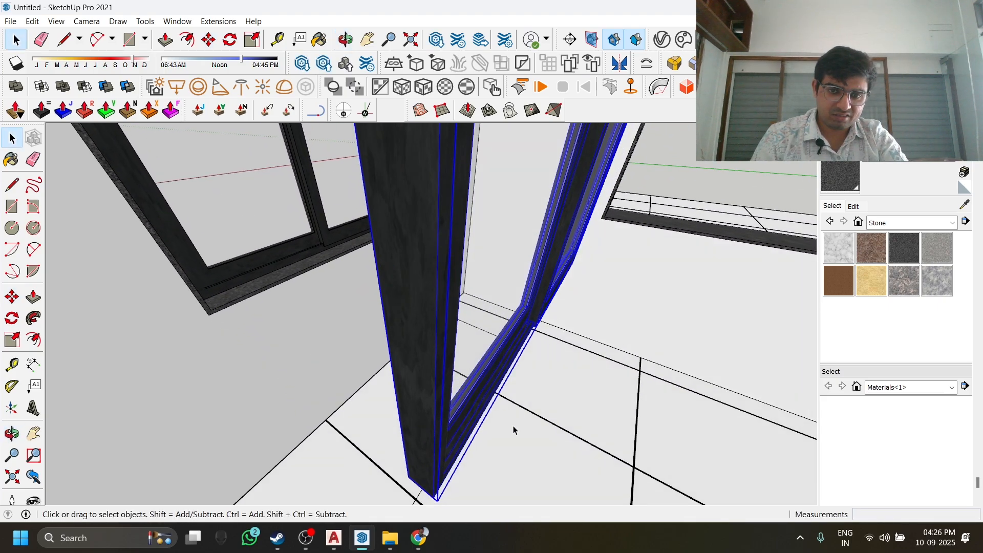
Rotate the copied sliding window 90 degrees about the vertical axis so it parallels the adjoining wall.
click(231, 47)
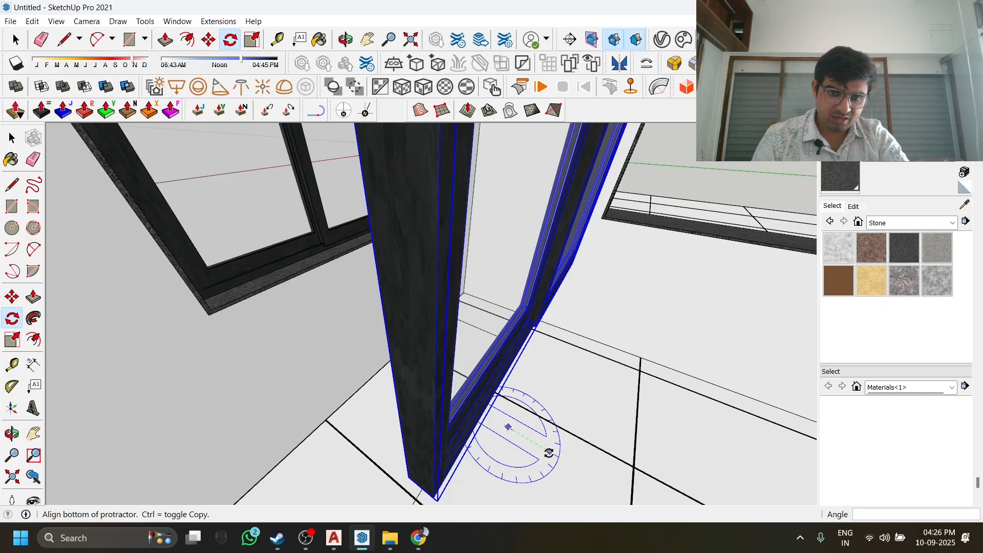
click(549, 452)
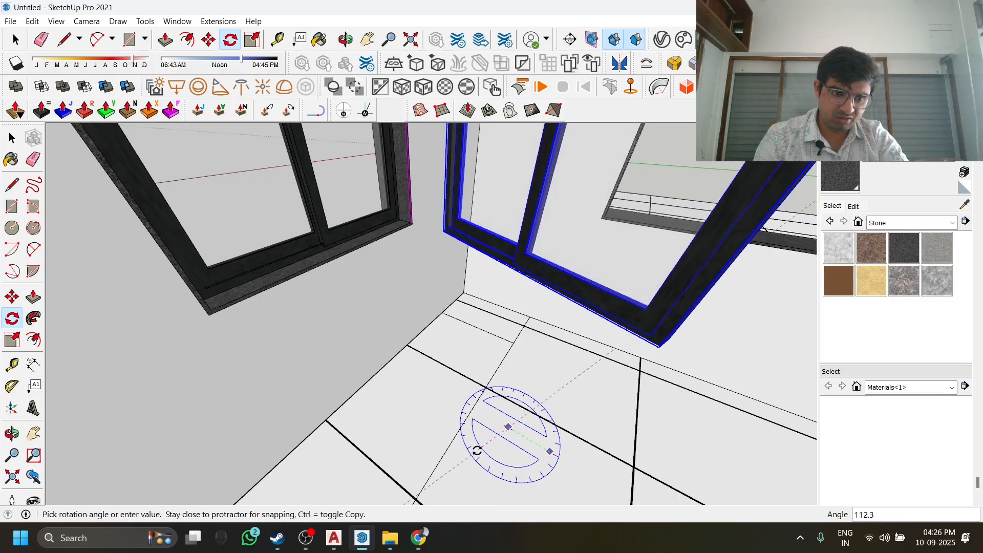
text(90)
key(Return)
middle_drag(475, 449, 509, 322)
key(space)
Move the rotated window copy into the lower corner of the adjoining wall's stone frame, positioned by the midpoint of its lower side edge.
scroll(391, 226, up, 3)
middle_drag(389, 226, 423, 345)
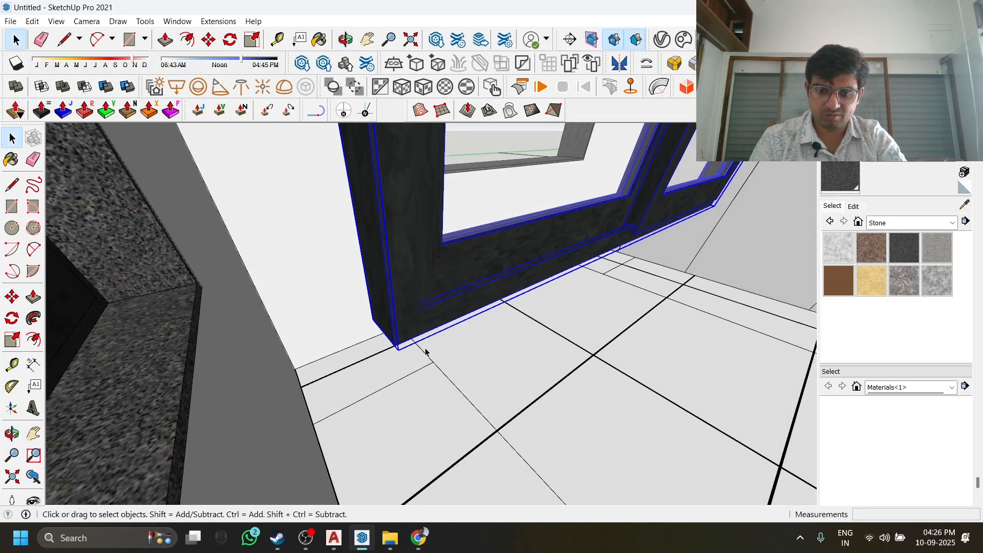
key(m)
click(385, 332)
scroll(451, 150, up, 4)
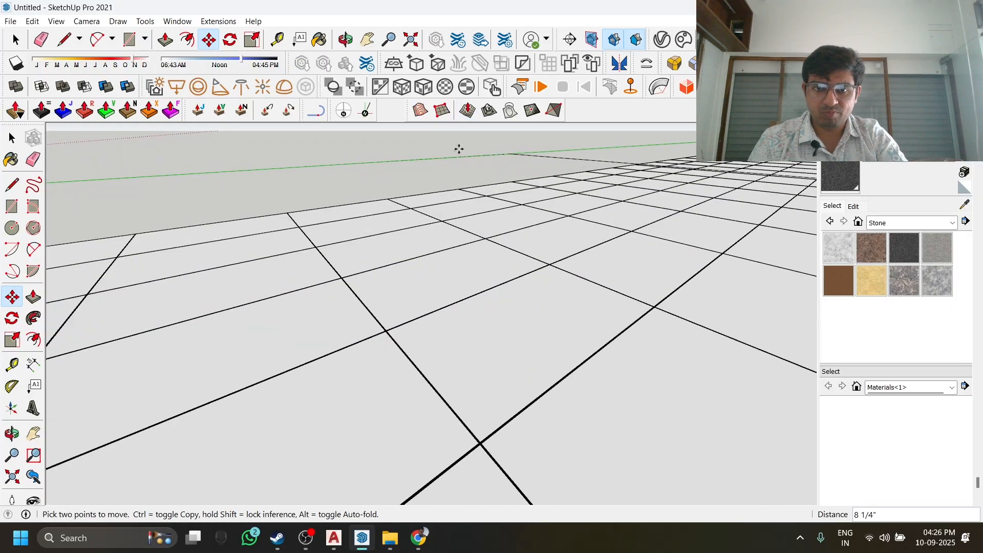
scroll(441, 179, down, 3)
scroll(389, 238, up, 2)
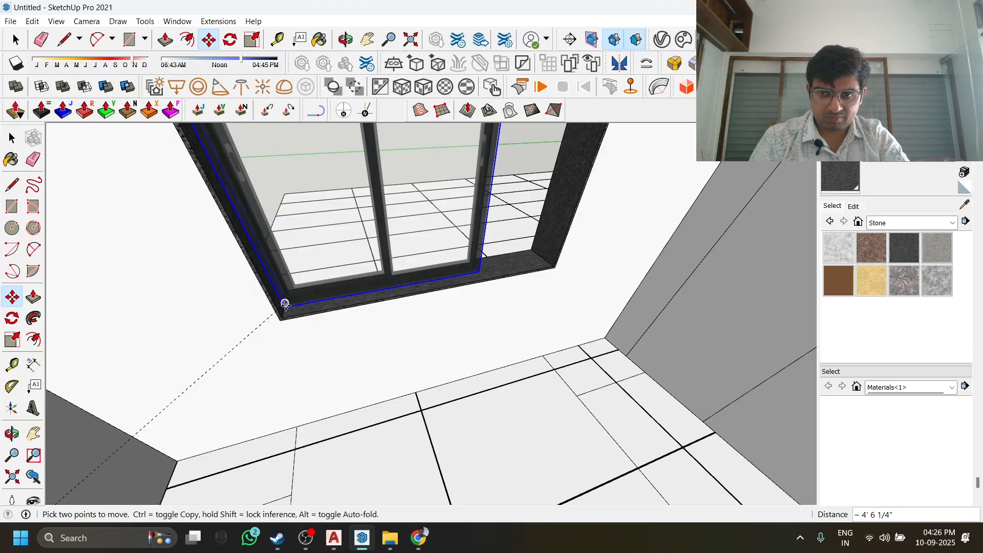
middle_drag(282, 307, 436, 270)
scroll(427, 276, up, 3)
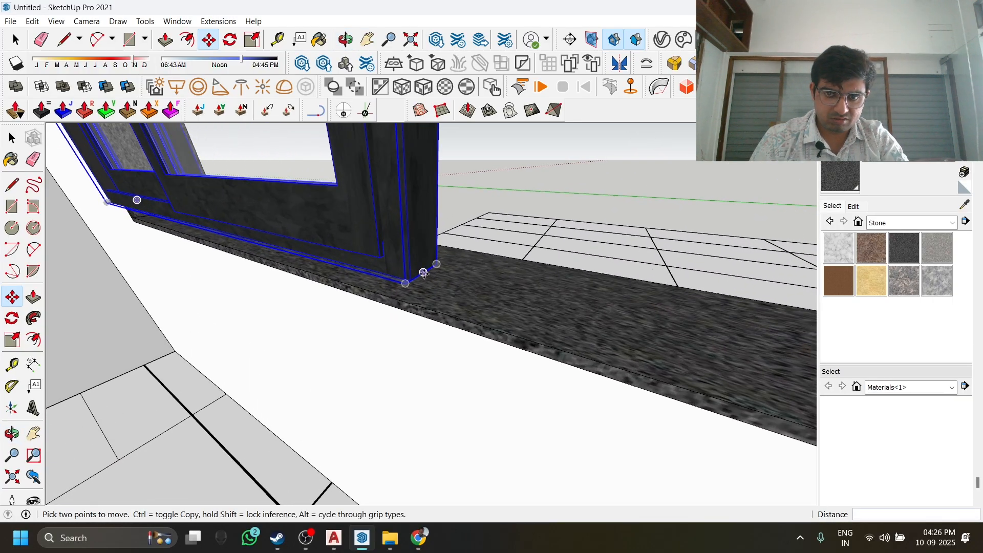
click(425, 273)
middle_drag(455, 319, 583, 256)
middle_drag(583, 220, 408, 280)
Scale the window copy to fill the width and height of the adjoining wall's stone frame.
key(s)
middle_drag(410, 187, 464, 189)
scroll(463, 190, up, 2)
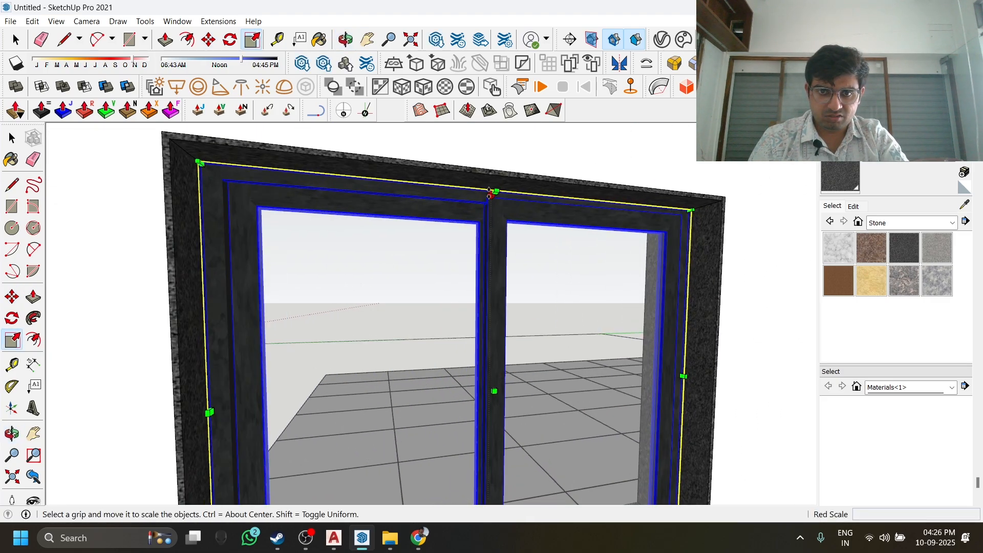
scroll(493, 184, down, 5)
Copy the floor tiles in front of the doorway into the door opening, continuing the existing joint lines.
mouse_move(523, 281)
middle_down()
mouse_move(417, 284)
mouse_move(395, 302)
mouse_move(304, 285)
mouse_move(345, 263)
mouse_move(447, 437)
middle_up()
key(e)
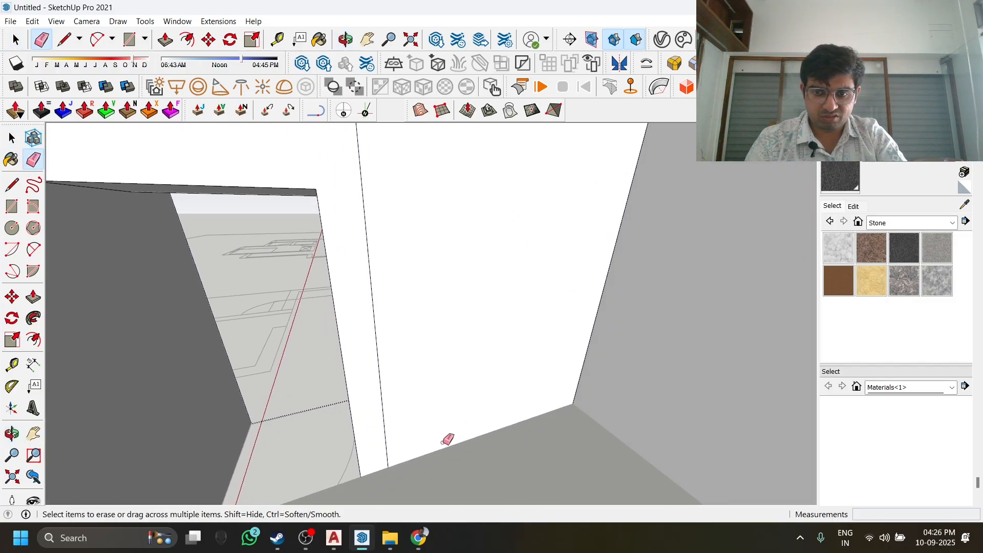
key(space)
mouse_move(543, 450)
middle_down()
mouse_move(410, 313)
mouse_move(487, 390)
mouse_move(450, 362)
mouse_move(378, 439)
mouse_move(378, 404)
mouse_move(352, 431)
middle_up()
click(378, 401)
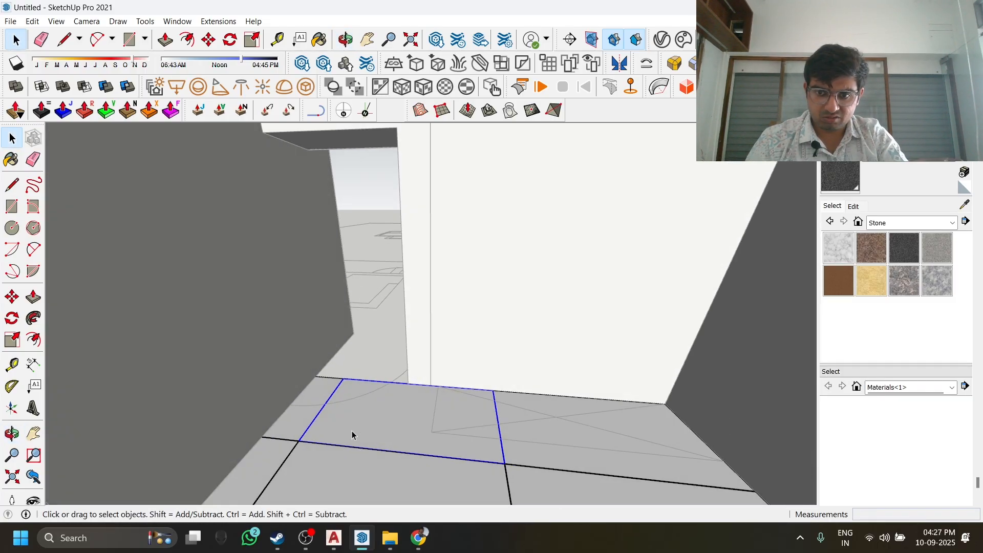
shift+click(308, 405)
shift+click(308, 405)
scroll(388, 422, up, 5)
key(m)
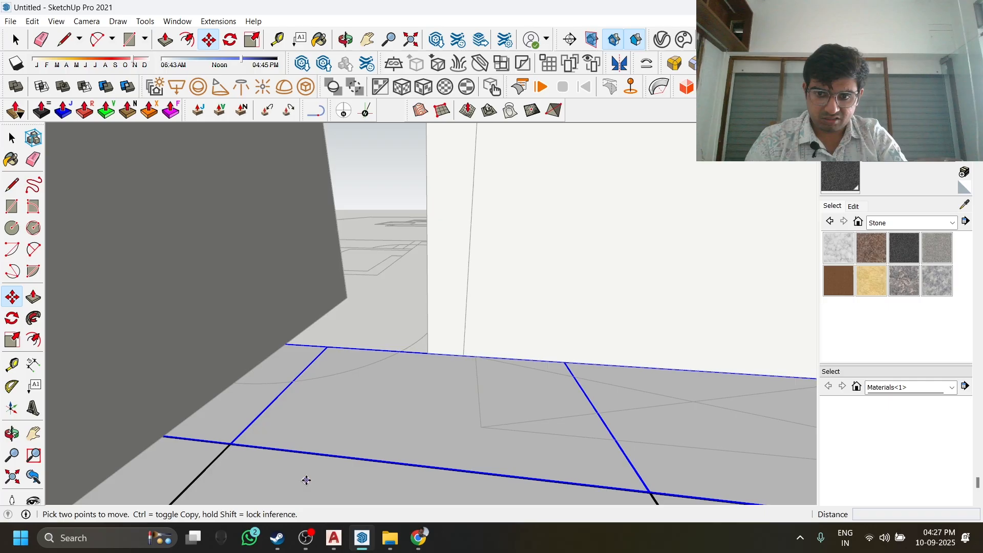
scroll(220, 443, up, 6)
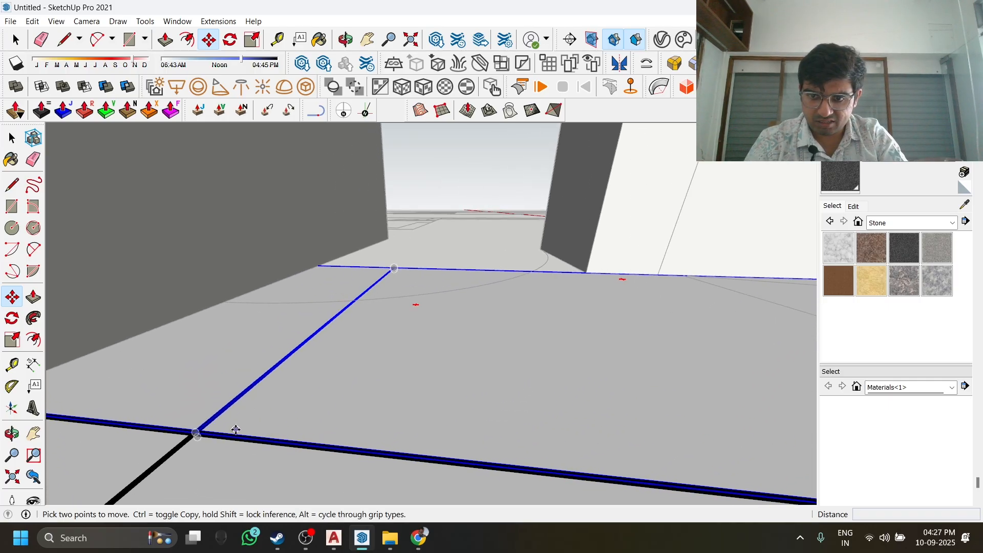
middle_drag(232, 440, 370, 110)
scroll(455, 227, up, 2)
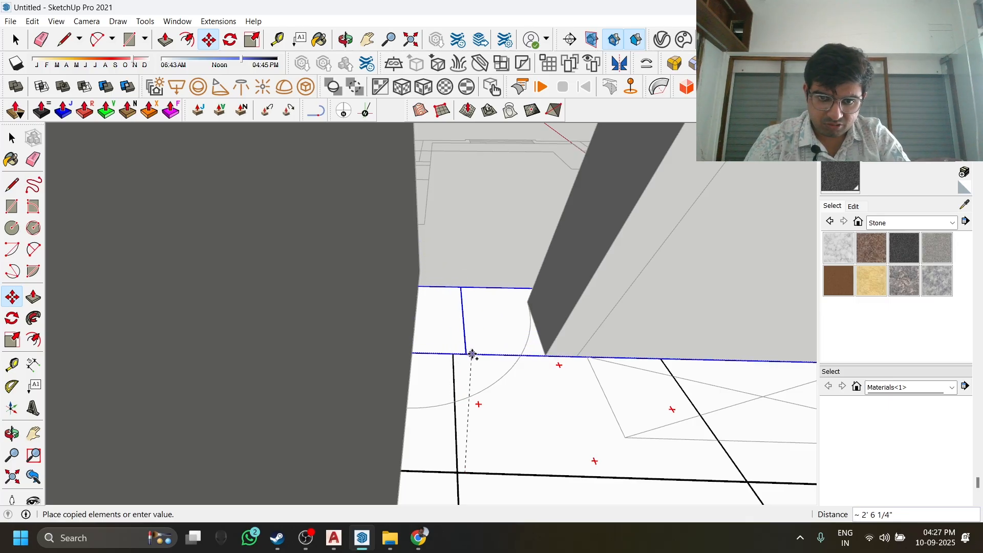
click(457, 353)
middle_drag(457, 353, 456, 281)
key(space)
Draw an upright rectangle on the wall beside the doorway and make it a group.
key(r)
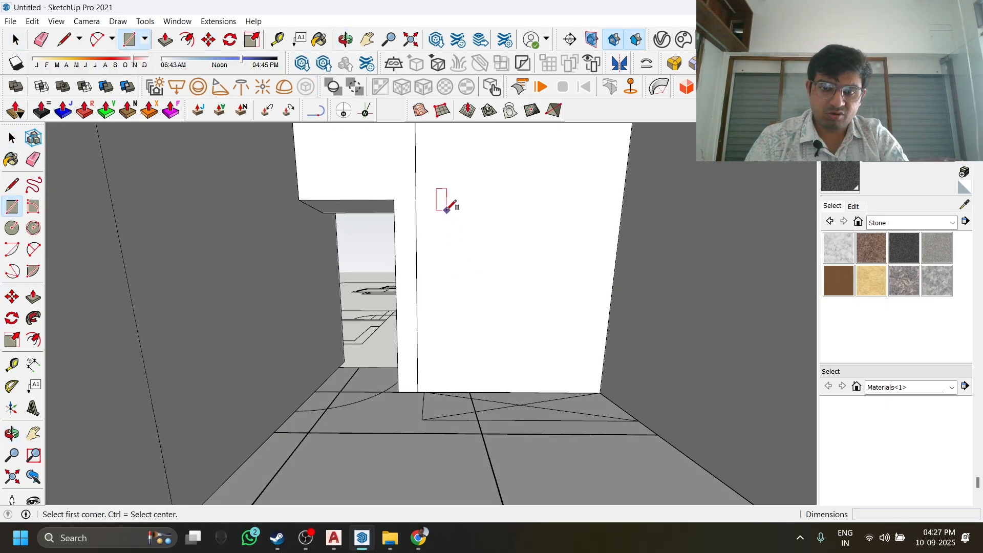
key(space)
click(499, 265)
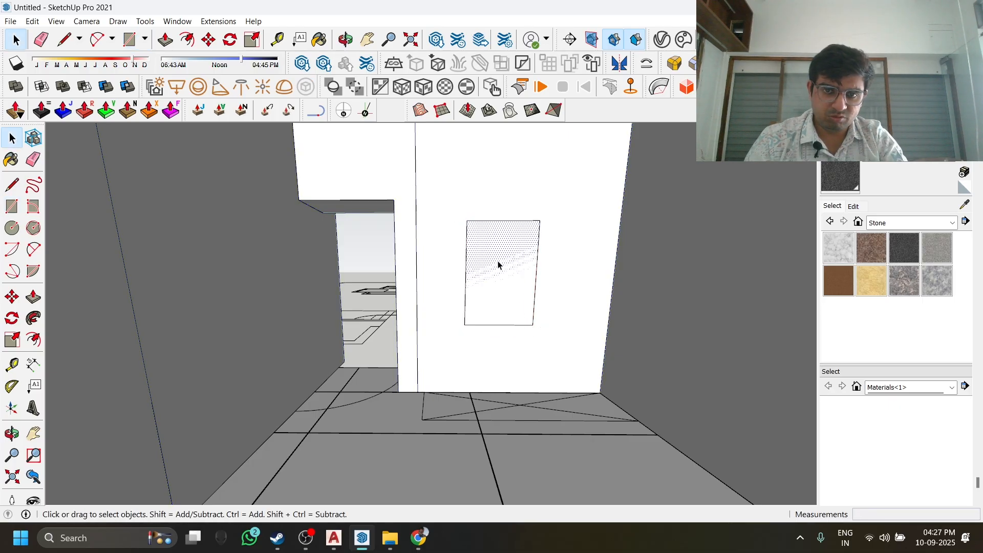
drag(551, 360, 552, 360)
right_click(500, 289)
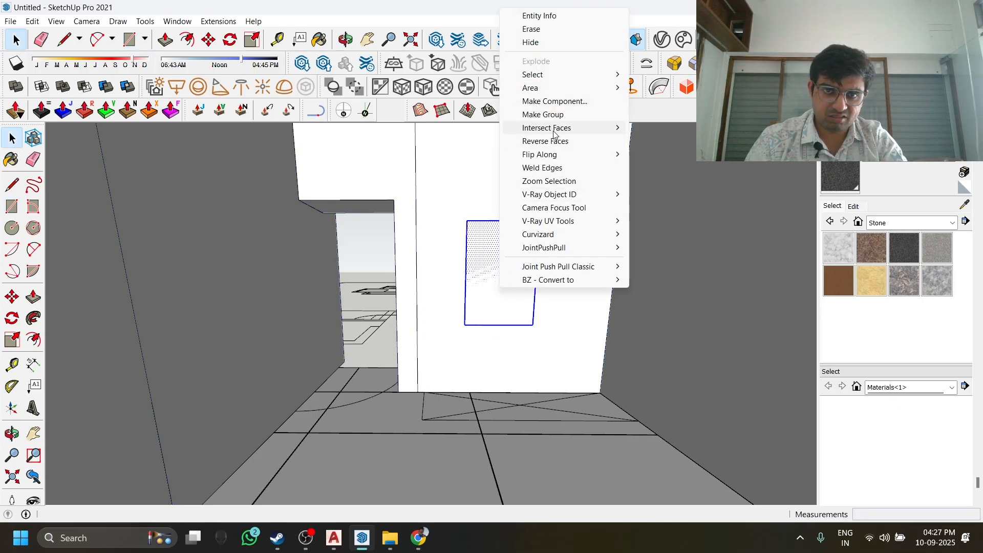
click(555, 115)
Move the grouped rectangle by its upper corner to the upper corner of the door opening.
middle_drag(502, 216, 501, 211)
scroll(490, 261, up, 3)
key(m)
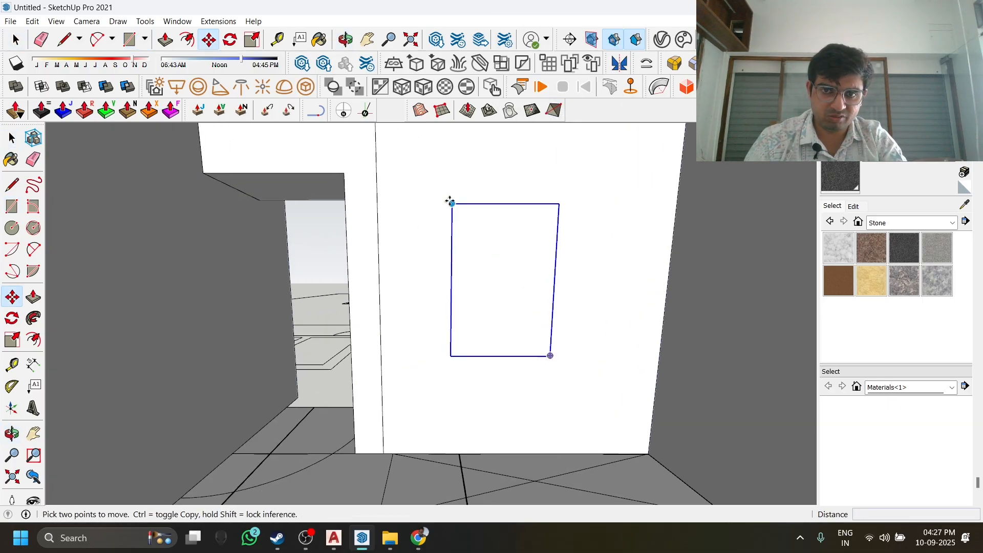
click(450, 202)
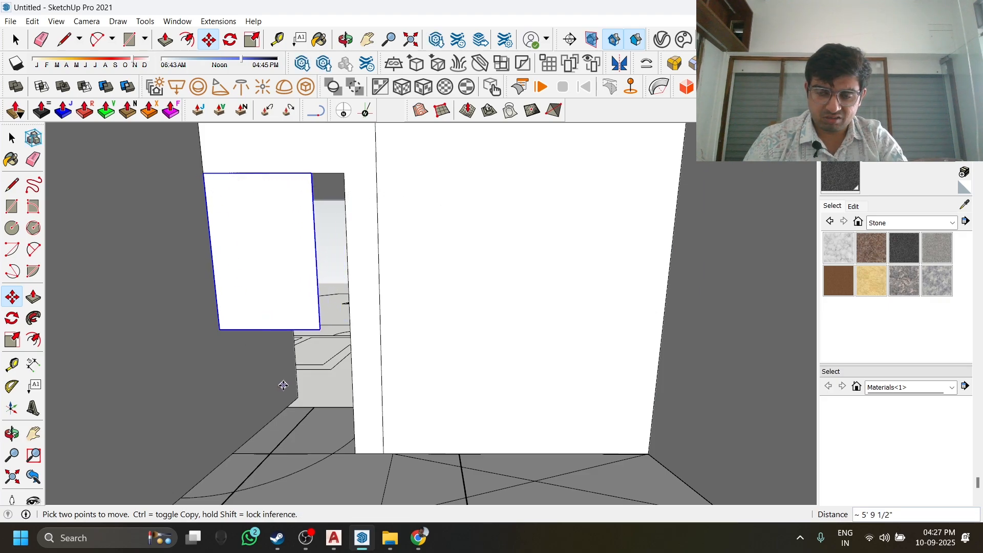
key(space)
Open the rectangle's group and extrude its face 2" to form a door panel.
double_click(290, 301)
middle_drag(291, 301, 179, 262)
scroll(353, 284, down, 8)
scroll(803, 316, down, 5)
scroll(179, 262, down, 4)
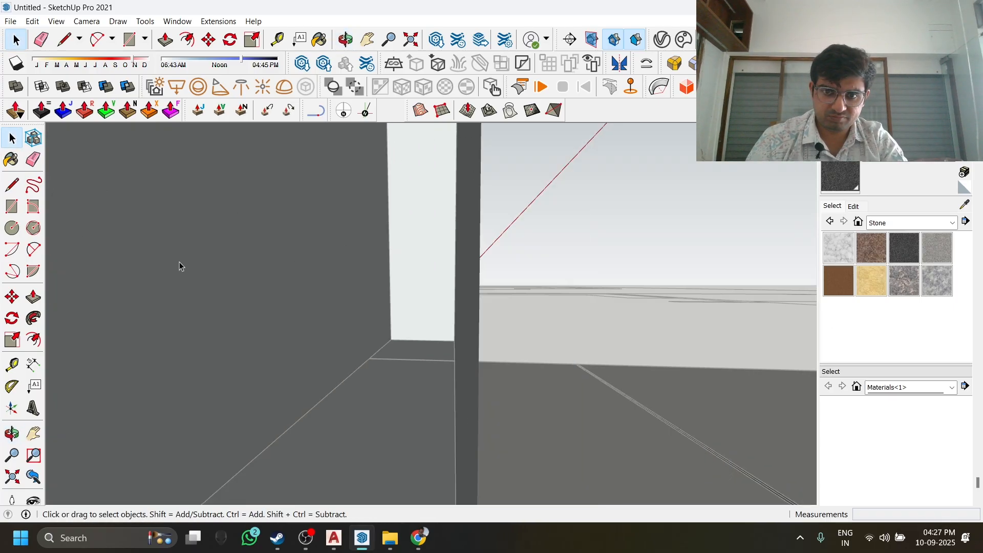
scroll(321, 262, down, 4)
scroll(407, 278, down, 10)
middle_drag(407, 276, 265, 266)
scroll(279, 272, up, 4)
scroll(285, 287, up, 2)
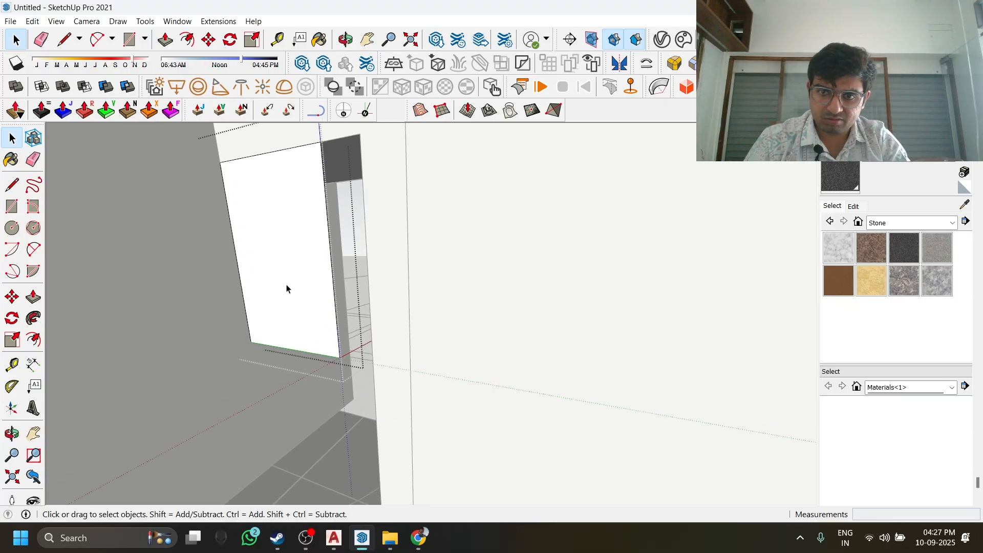
click(165, 40)
scroll(270, 273, up, 1)
click(292, 283)
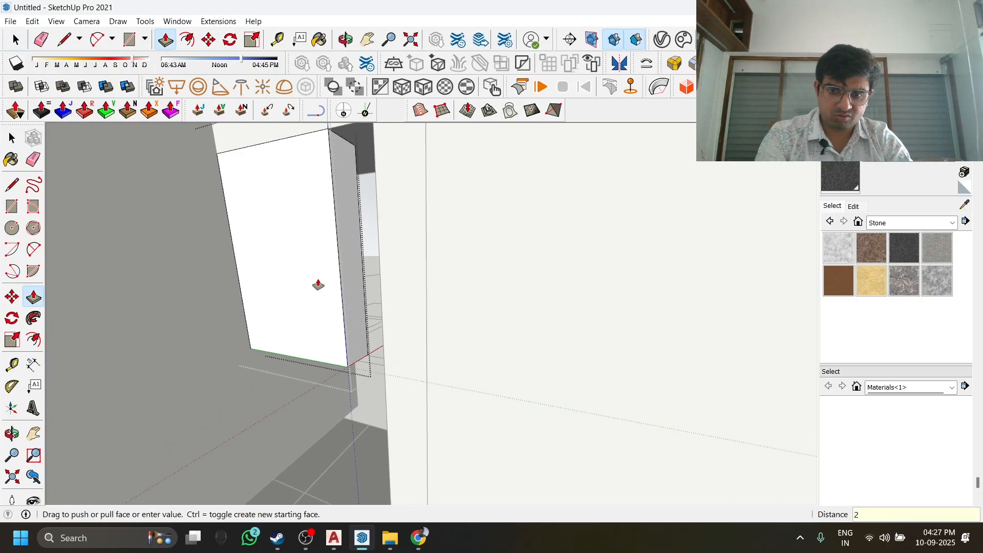
key(Return)
middle_drag(318, 285, 387, 225)
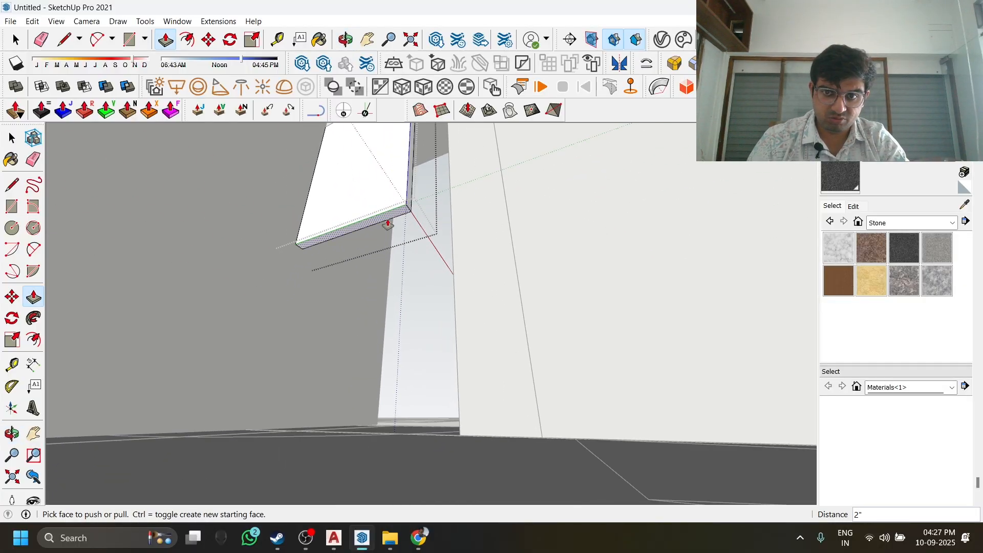
Extend the door panel down to the floor and sideways to the far edge of the opening.
click(387, 224)
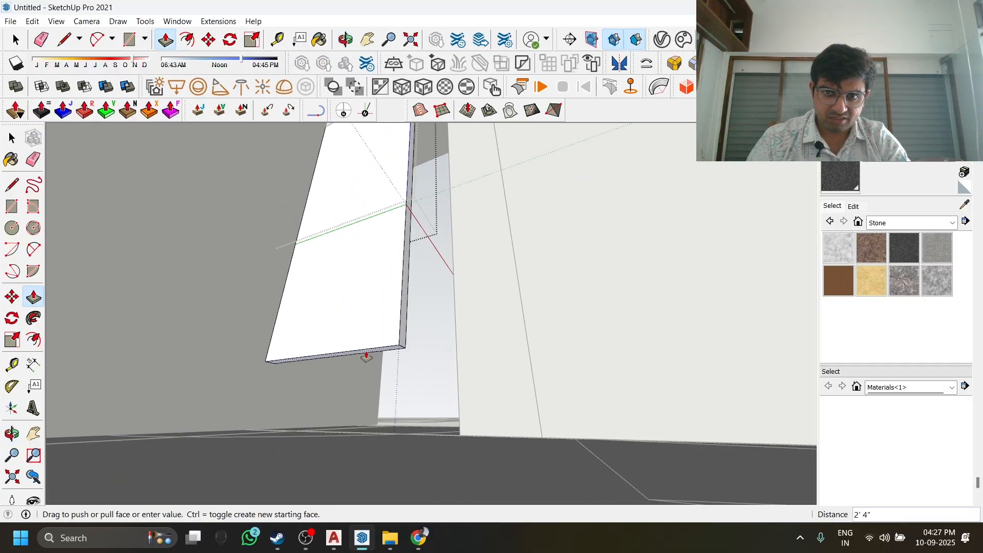
click(377, 445)
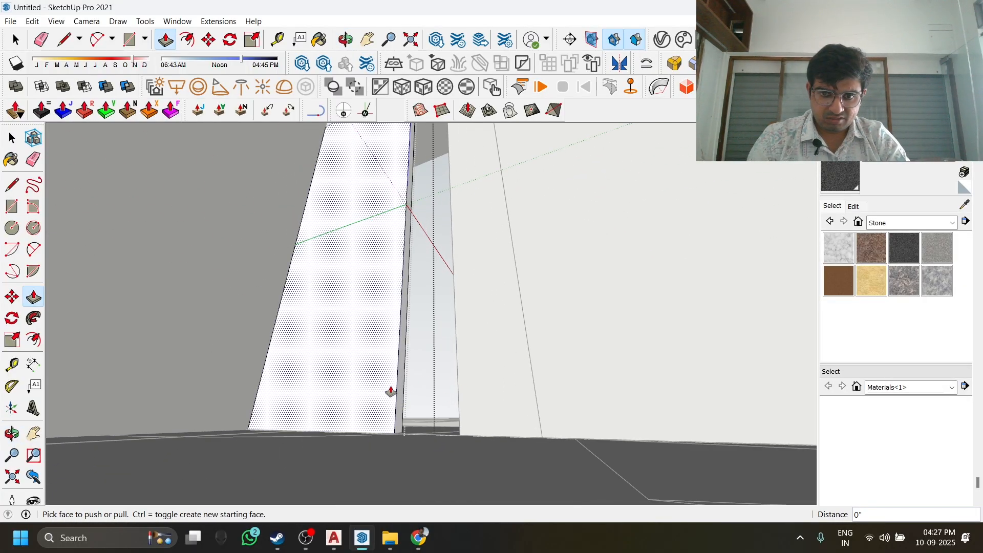
click(405, 389)
click(455, 310)
middle_drag(455, 311, 458, 405)
Close the door panel's group and move the panel 2" back into the door opening.
key(space)
click(691, 297)
scroll(582, 294, down, 1)
click(431, 398)
key(m)
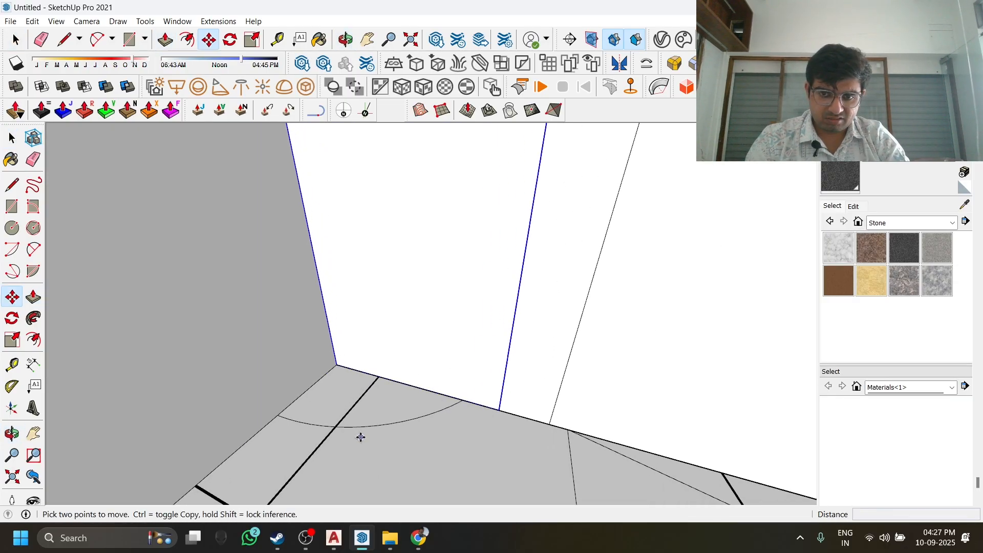
click(396, 456)
key(Return)
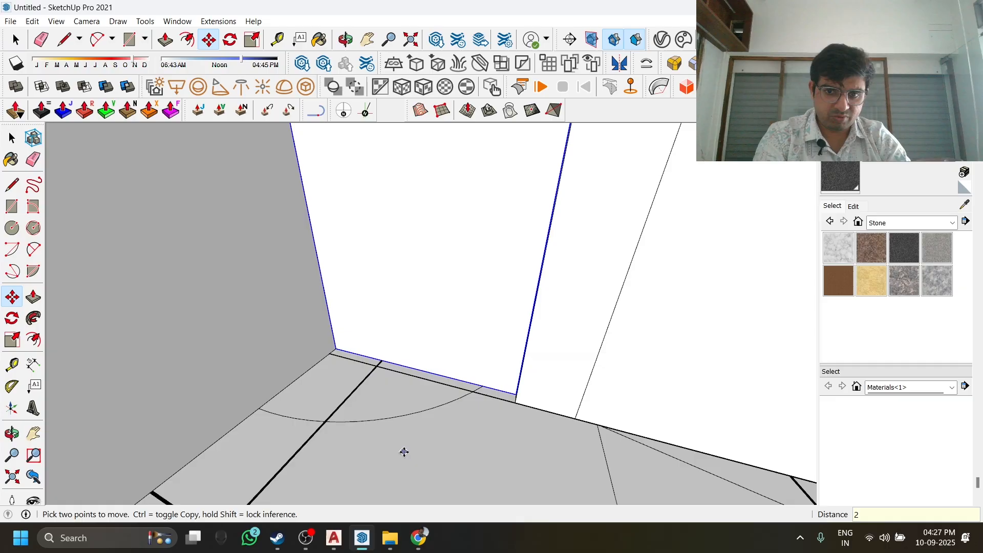
Paint all faces of the door panel with the dark reddish-brown material from the Wood collection.
middle_drag(404, 453, 517, 415)
click(899, 222)
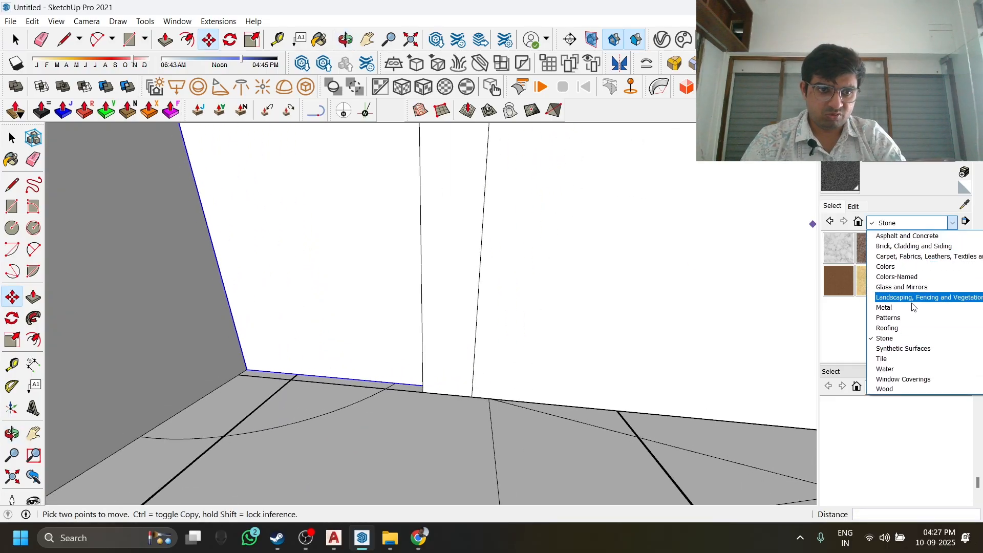
click(914, 390)
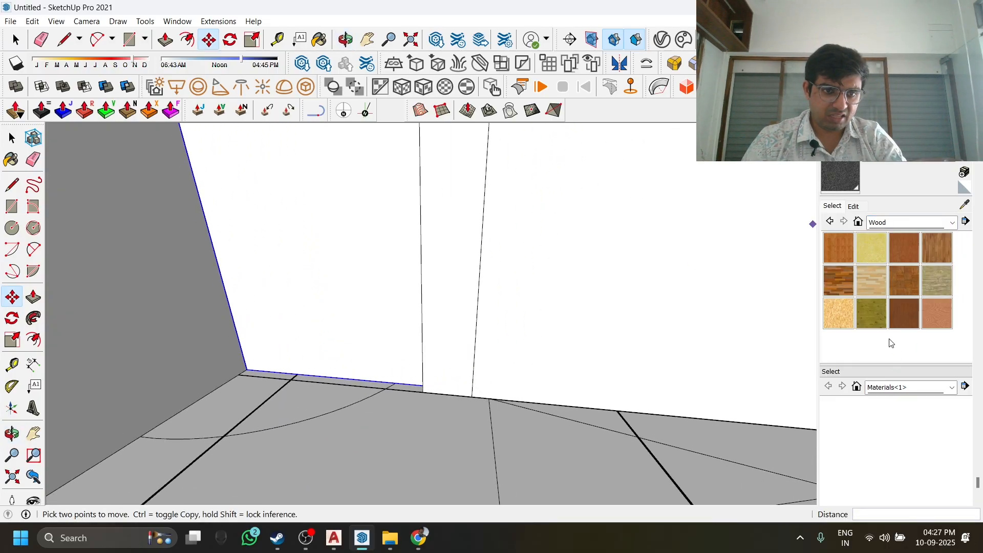
click(900, 325)
mouse_move(769, 359)
middle_down()
mouse_move(695, 369)
mouse_move(571, 413)
mouse_move(468, 375)
mouse_move(467, 423)
mouse_move(466, 409)
middle_up()
double_click(457, 375)
triple_click(457, 375)
key(b)
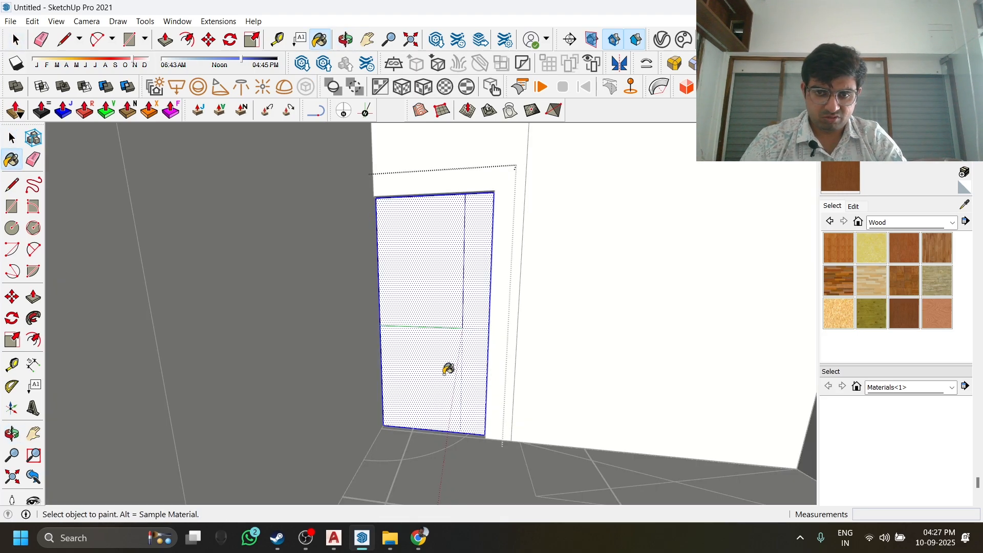
click(445, 378)
key(space)
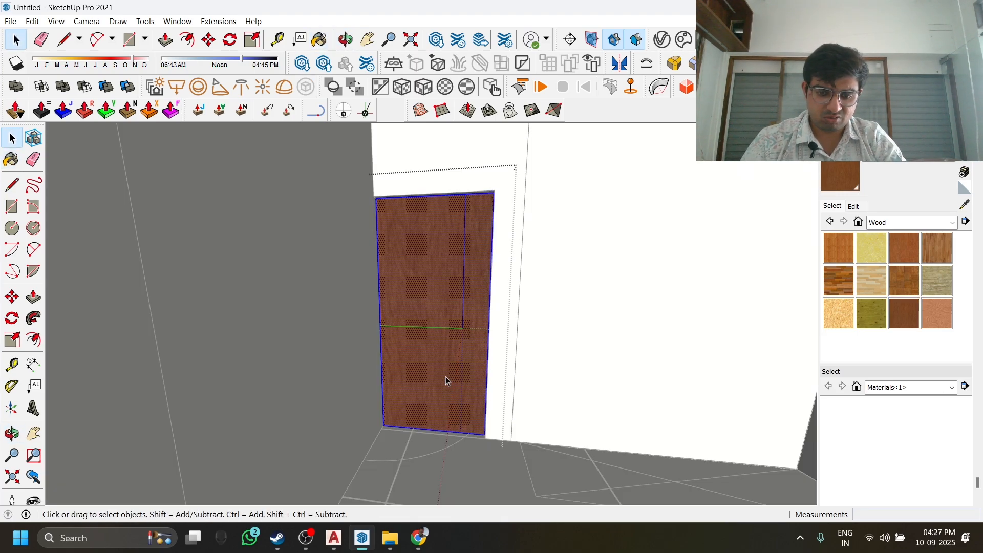
key(b)
middle_drag(450, 373, 695, 303)
scroll(696, 303, down, 3)
shift+middle_drag(309, 395, 597, 409)
scroll(620, 404, up, 5)
double_click(609, 338)
scroll(414, 374, up, 2)
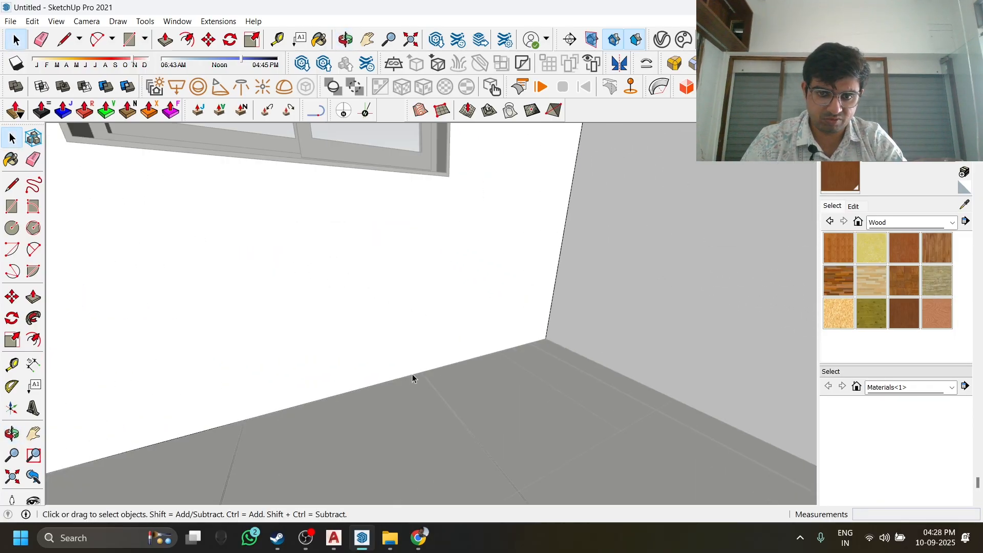
click(421, 367)
click(425, 370)
middle_drag(580, 369, 564, 397)
shift+middle_drag(563, 397, 496, 386)
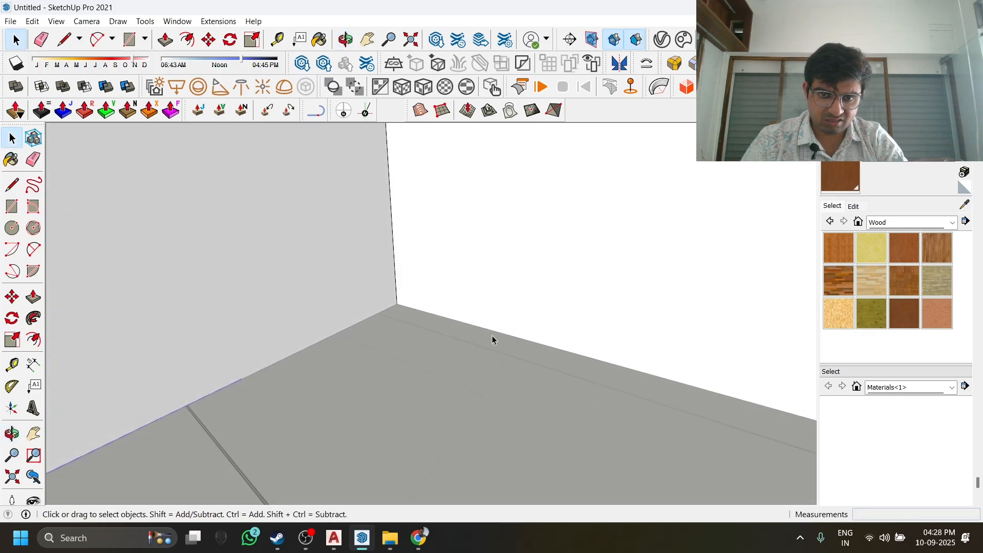
key(Escape)
scroll(484, 361, down, 5)
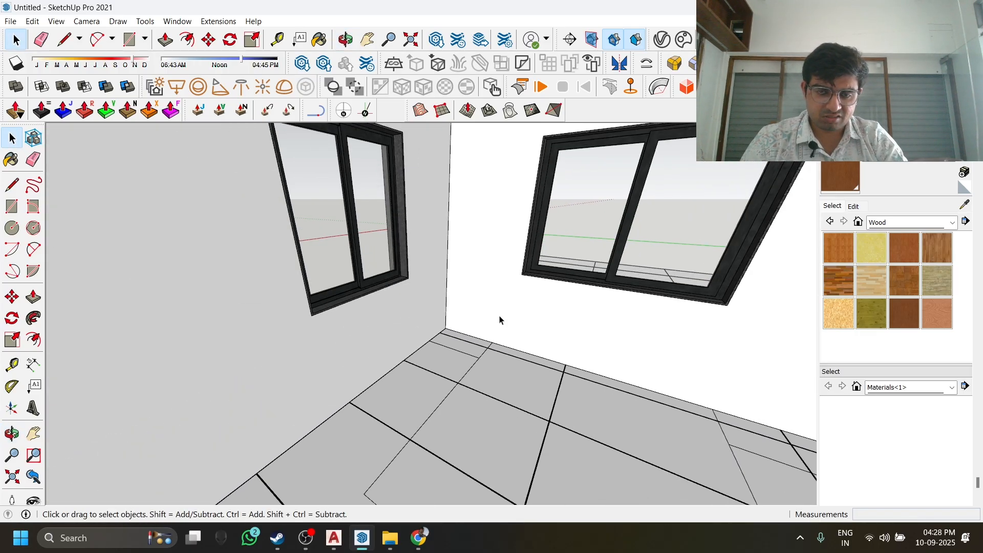
Open the wall group and copy the bottom edge of the window wall 2" upward as a skirting line.
double_click(498, 317)
scroll(471, 315, up, 3)
scroll(476, 315, up, 5)
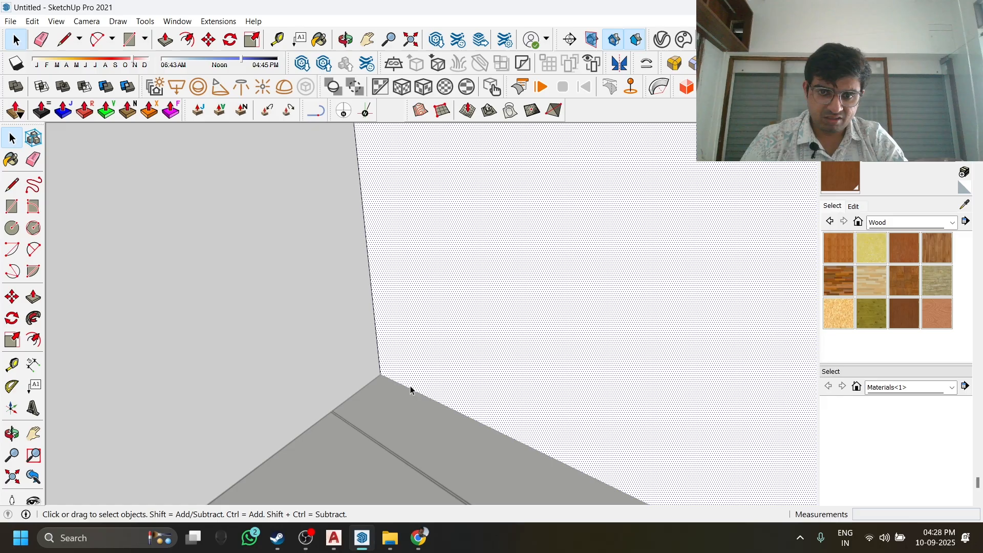
click(410, 388)
middle_drag(409, 389, 422, 356)
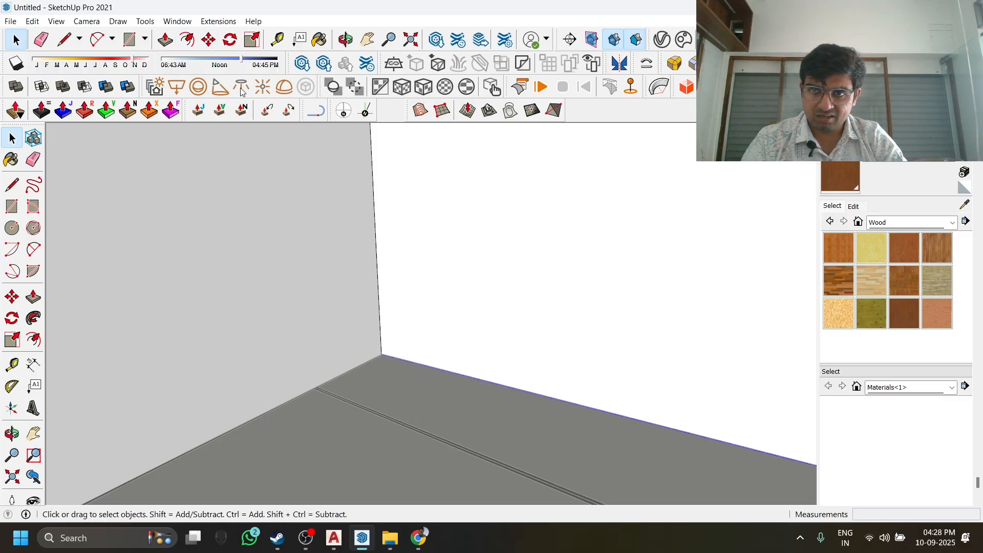
key(m)
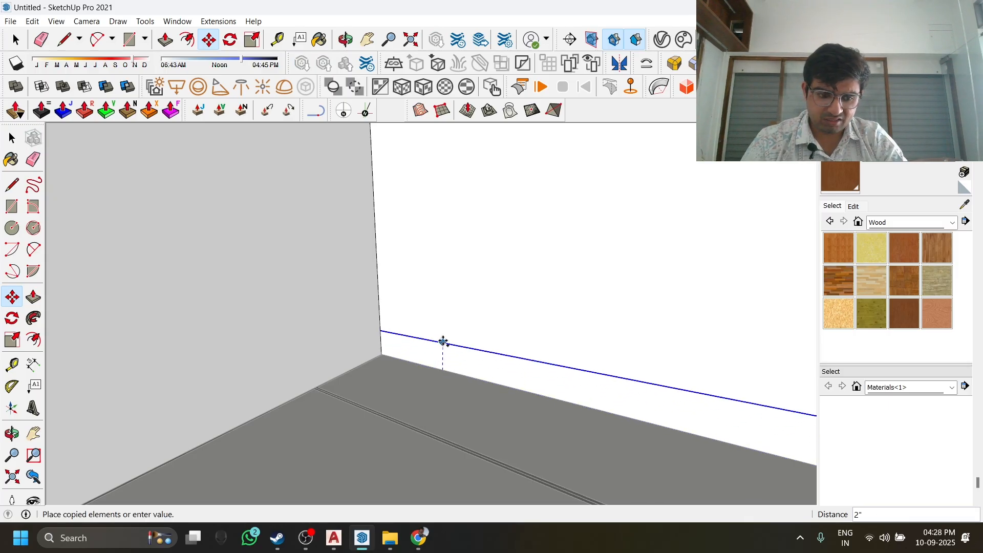
middle_drag(475, 318, 429, 338)
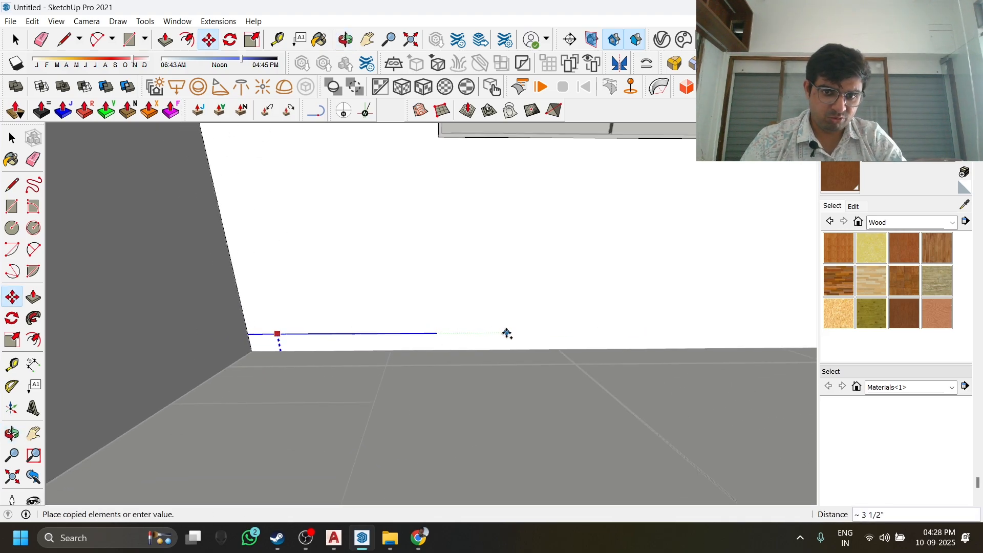
middle_drag(507, 334, 405, 326)
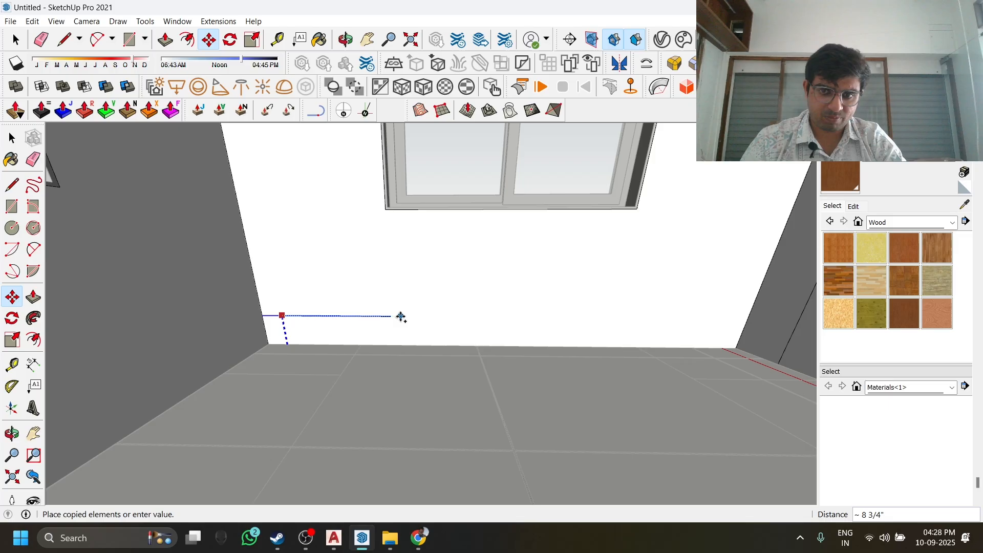
scroll(394, 319, up, 2)
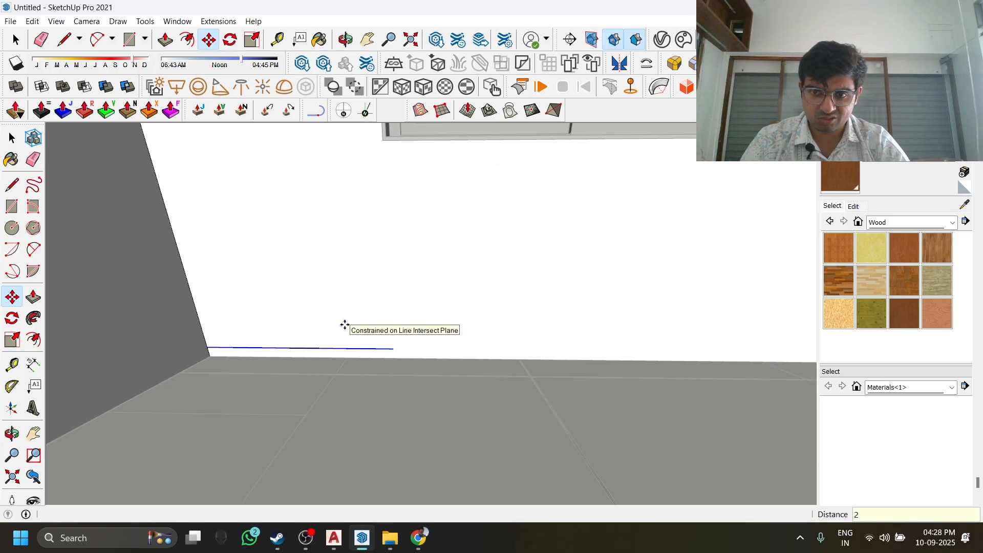
Extend the copied skirting line along the window wall to its far corner.
key(l)
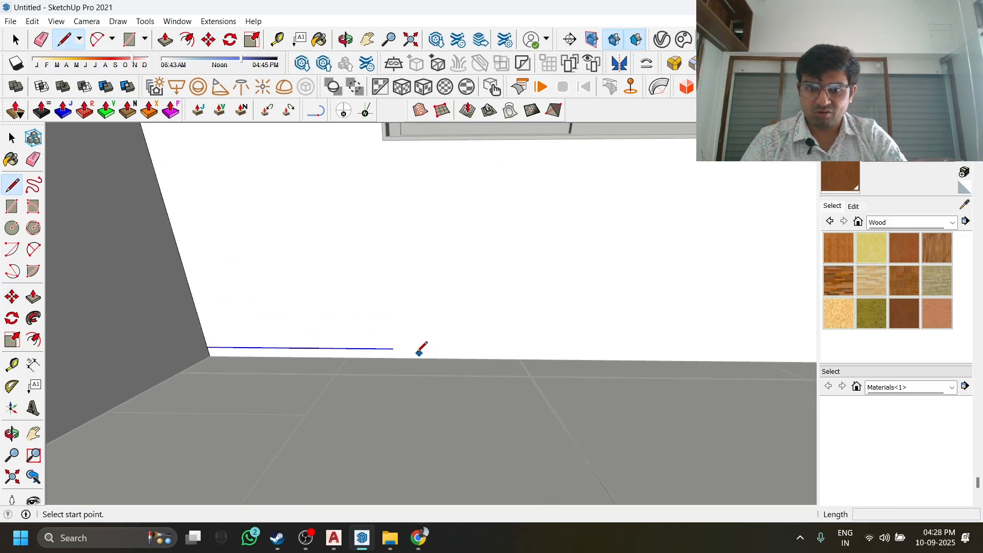
scroll(546, 345, down, 2)
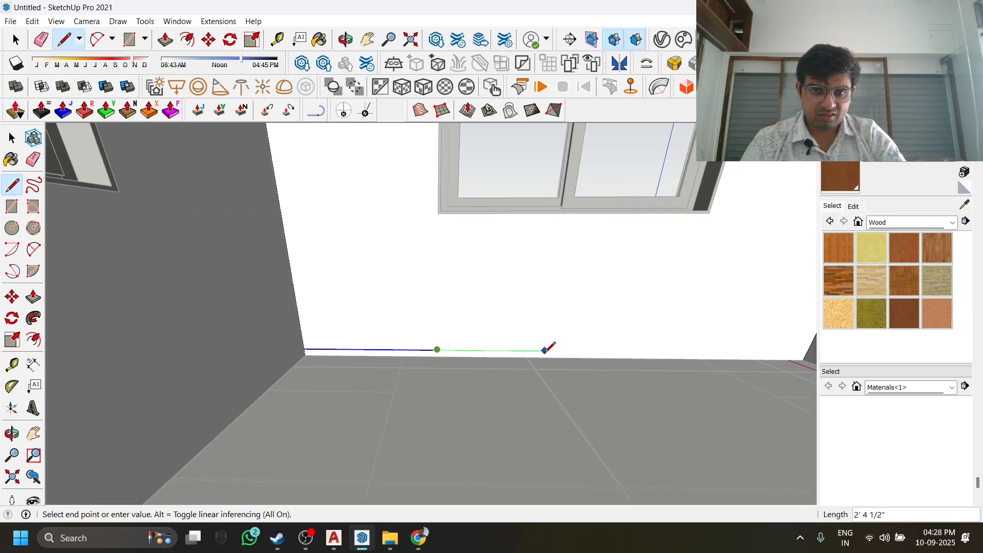
middle_drag(549, 344, 435, 336)
scroll(569, 330, up, 2)
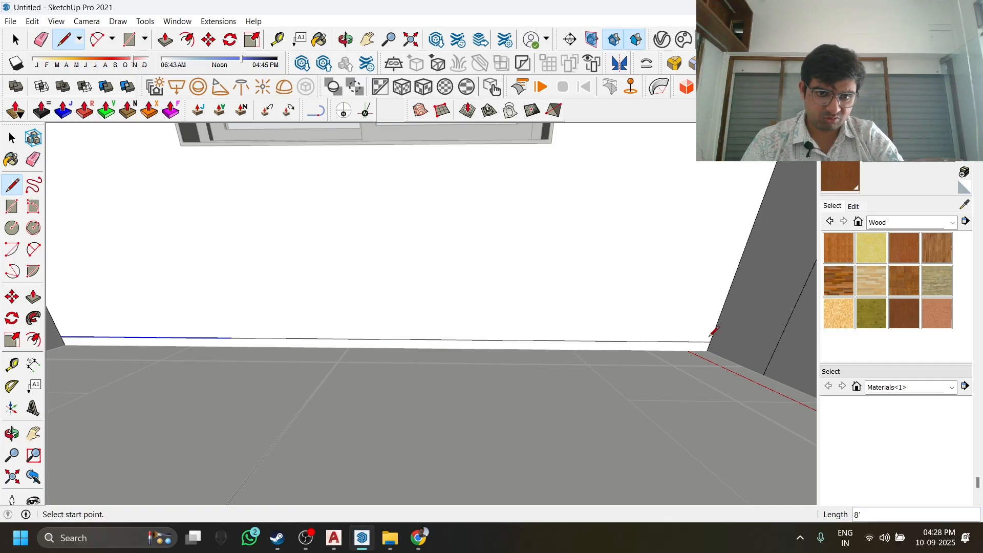
key(space)
Draw the skirting line from corner to corner across the adjoining wall with the vertical division lines.
middle_drag(619, 350, 490, 334)
middle_drag(373, 318, 353, 313)
key(l)
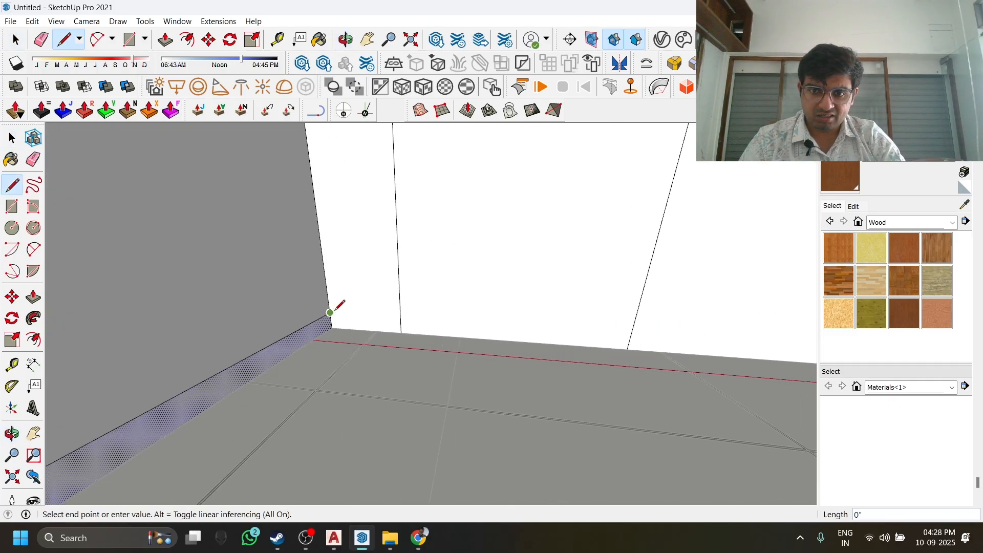
scroll(419, 323, down, 3)
scroll(592, 327, down, 2)
shift+middle_drag(593, 327, 368, 325)
scroll(537, 355, down, 1)
shift+middle_drag(538, 356, 353, 352)
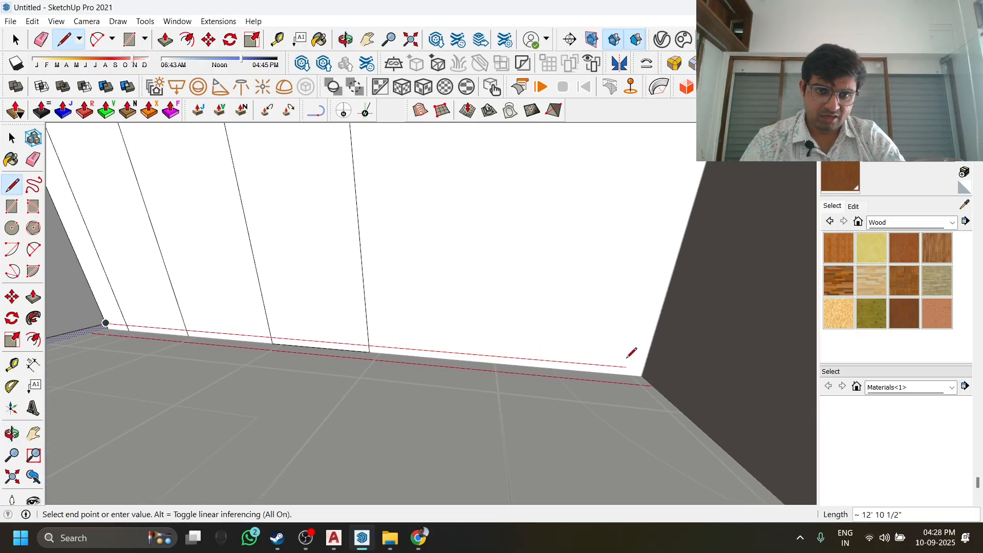
mouse_move(646, 361)
middle_down()
mouse_move(716, 430)
mouse_move(604, 374)
mouse_move(646, 353)
middle_up()
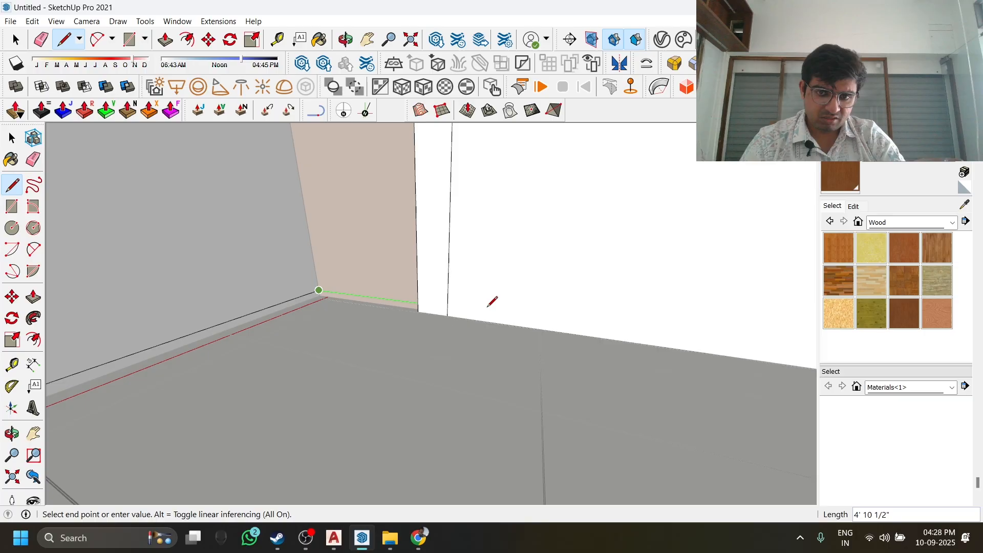
Copy the bottom edge of the wall beside the door 2" upward.
middle_drag(430, 311, 488, 318)
key(space)
click(511, 310)
click(504, 313)
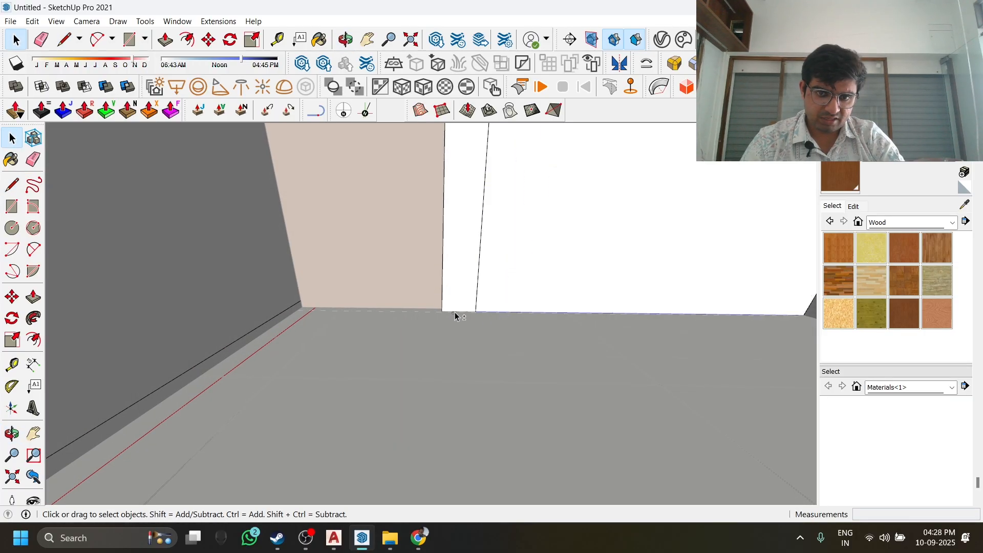
text(m4)
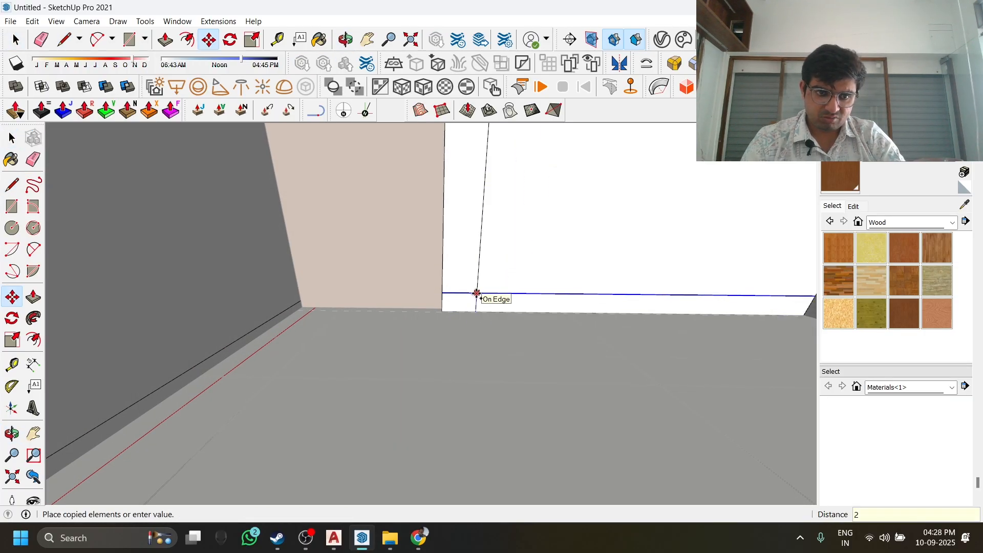
key(Return)
middle_drag(596, 324, 598, 287)
Copy the remaining wall's bottom edge up to the height of the adjoining skirting line.
key(space)
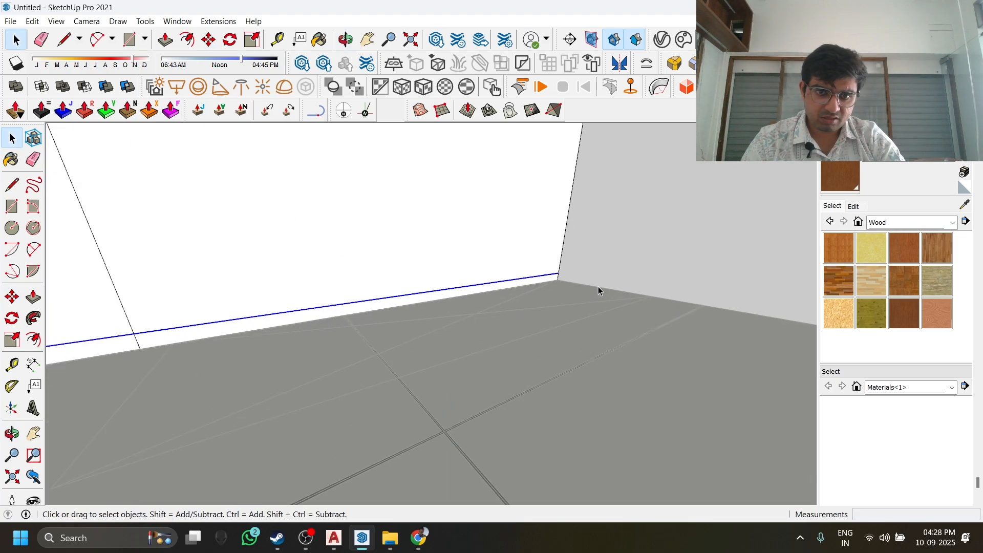
click(604, 270)
click(578, 287)
key(m)
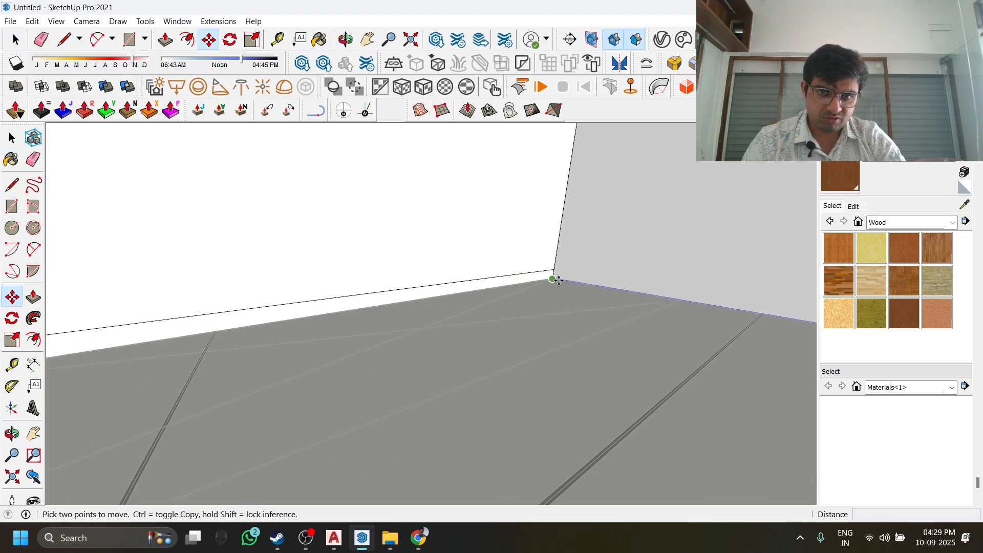
key(ctrl)
click(554, 278)
click(554, 271)
Extend the last skirting line to the far corner, closing the skirting band around the room.
mouse_move(611, 293)
middle_down()
mouse_move(256, 340)
mouse_move(427, 312)
middle_up()
key(l)
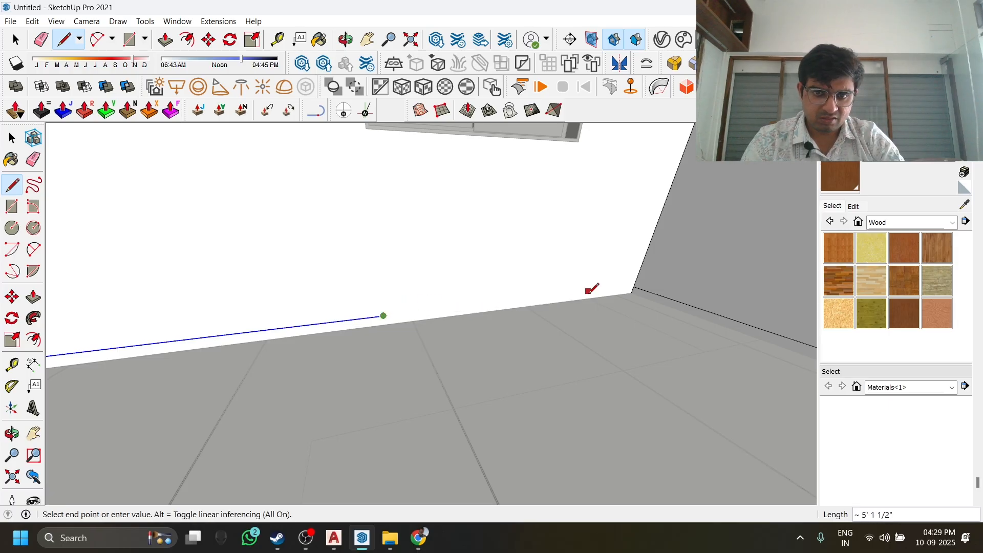
click(635, 285)
key(space)
click(572, 273)
scroll(566, 306, up, 2)
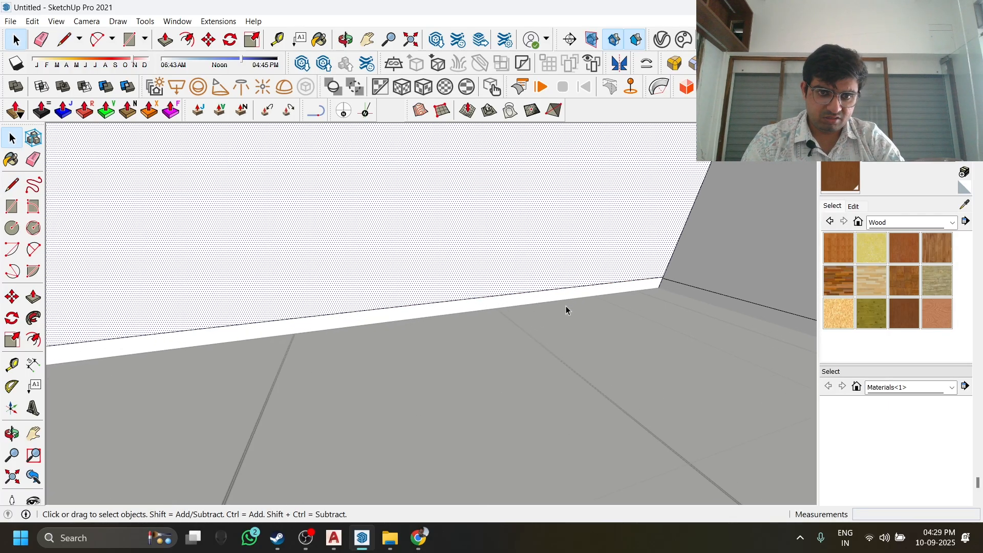
middle_drag(566, 306, 455, 304)
scroll(420, 260, down, 2)
middle_drag(419, 263, 461, 371)
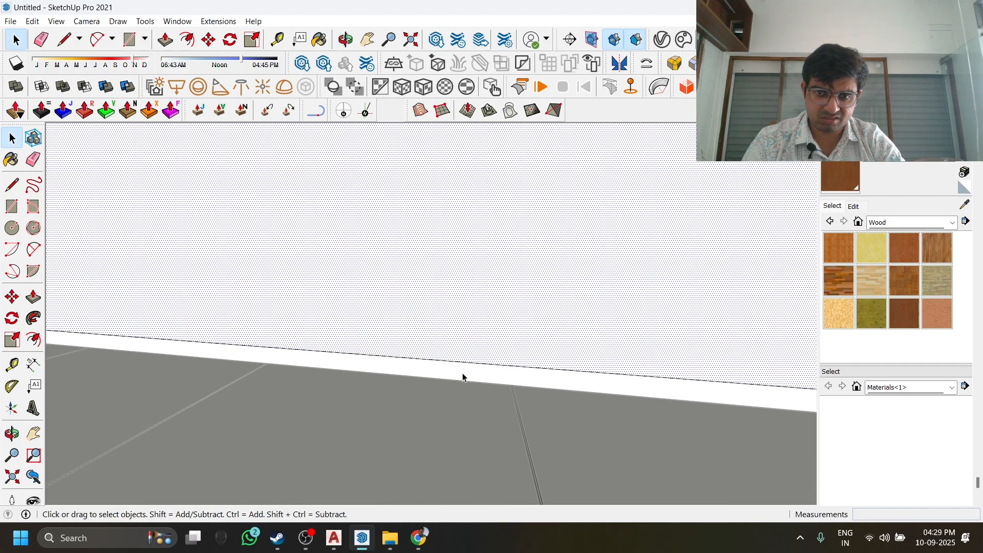
scroll(463, 377, down, 6)
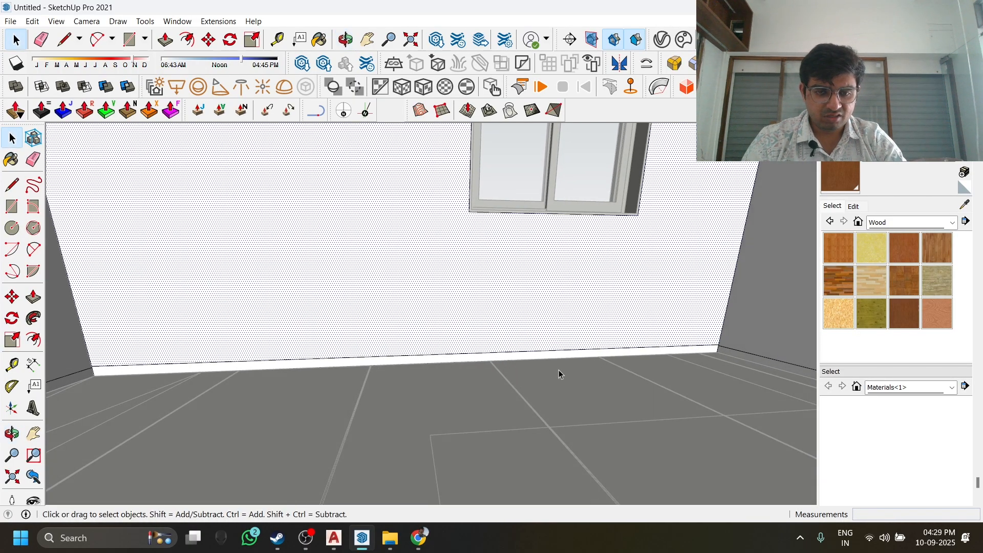
Close the wall group, open the floor tiling and sample the tiles' existing material.
click(559, 370)
scroll(459, 438, up, 4)
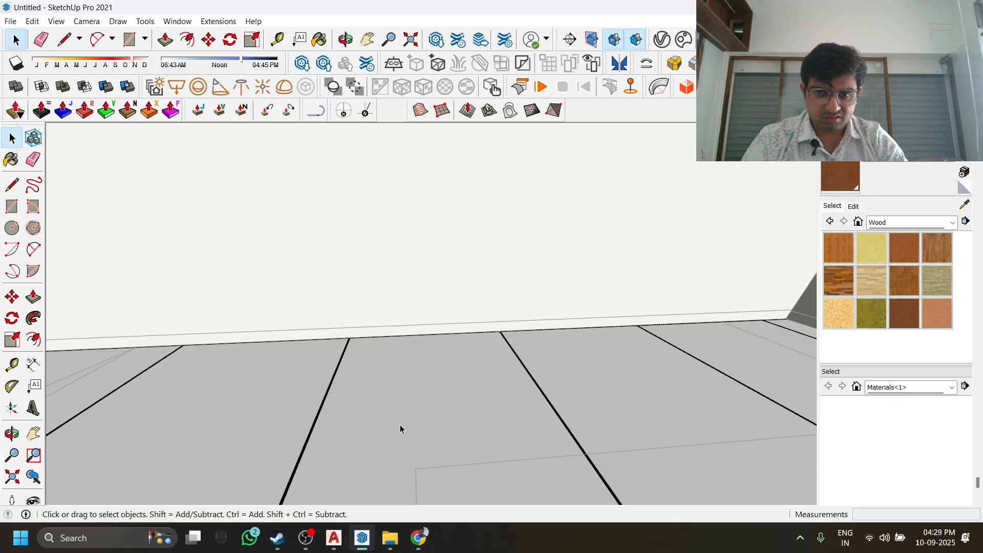
middle_drag(400, 429, 451, 433)
click(437, 331)
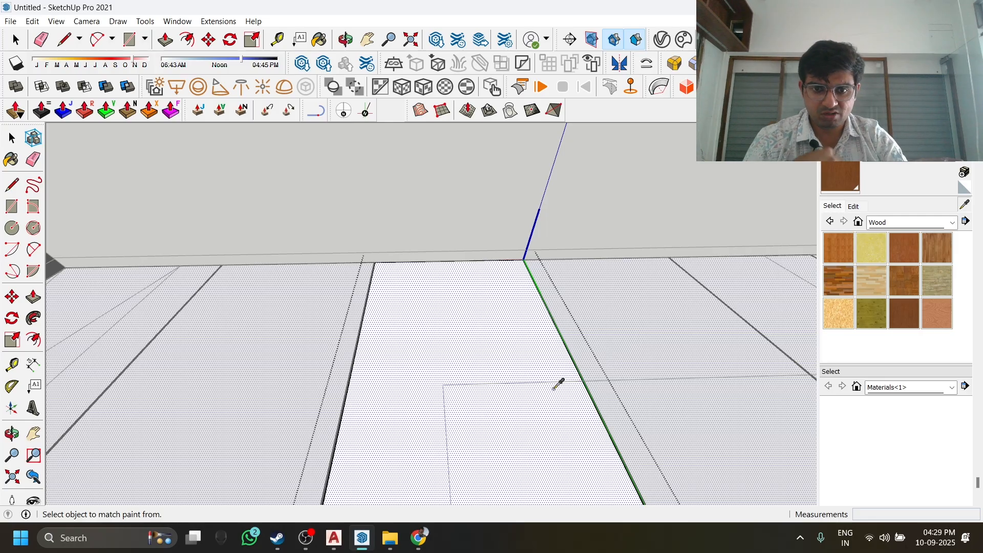
click(476, 388)
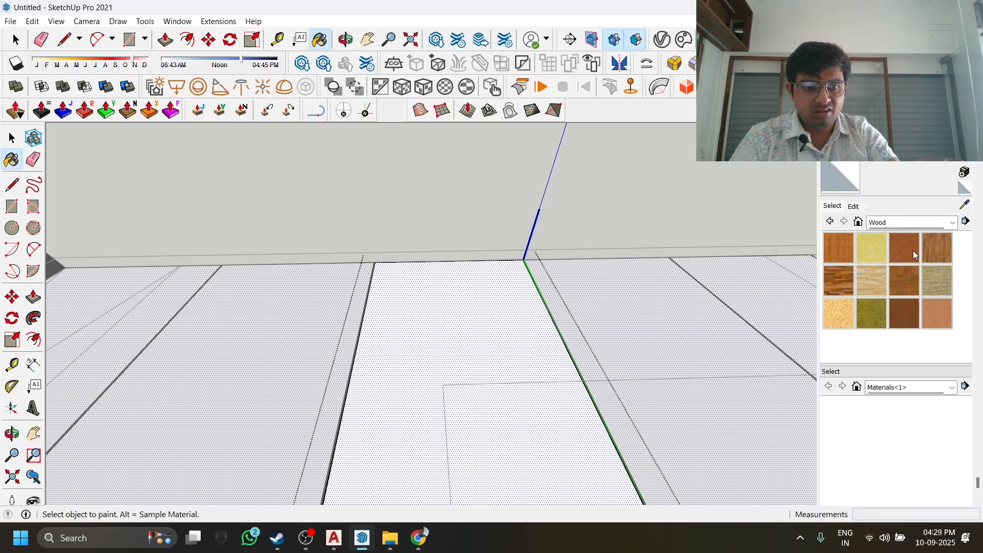
Paint the floor tiles with the white marble material from the Stone collection.
click(912, 222)
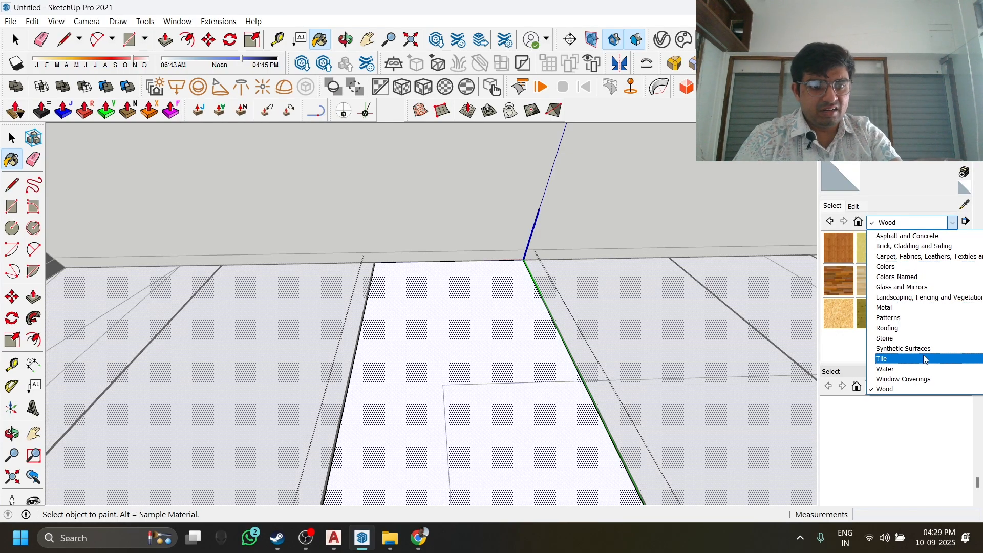
scroll(921, 338, up, 1)
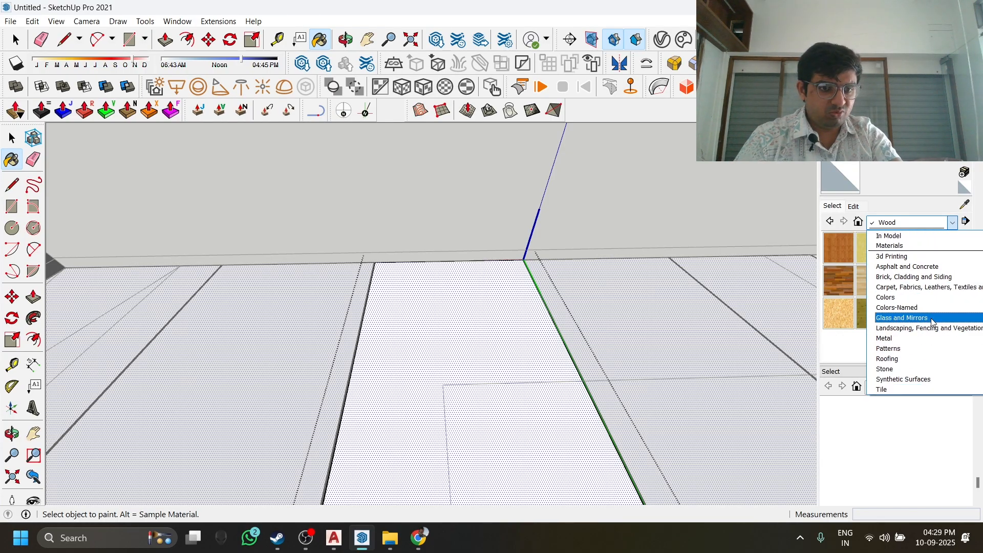
click(927, 370)
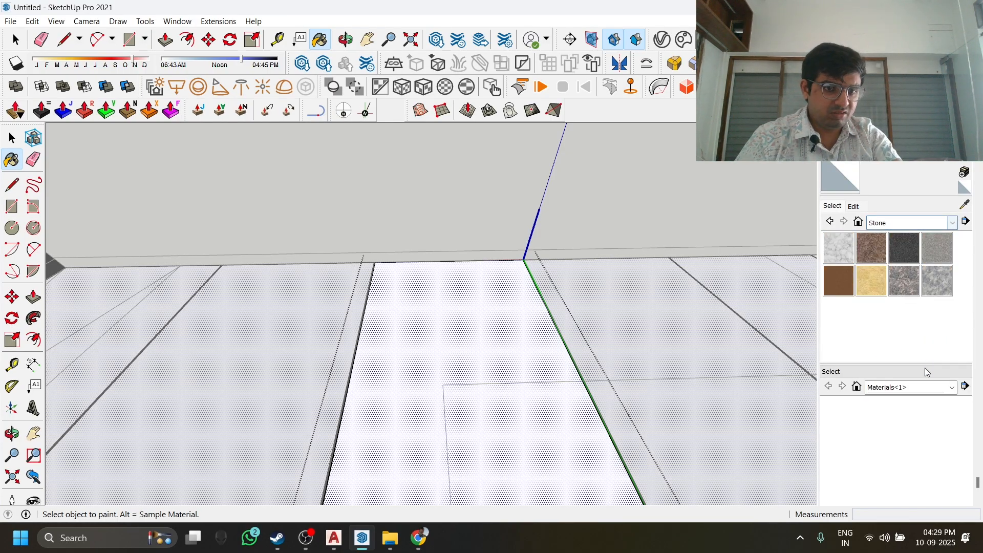
click(894, 225)
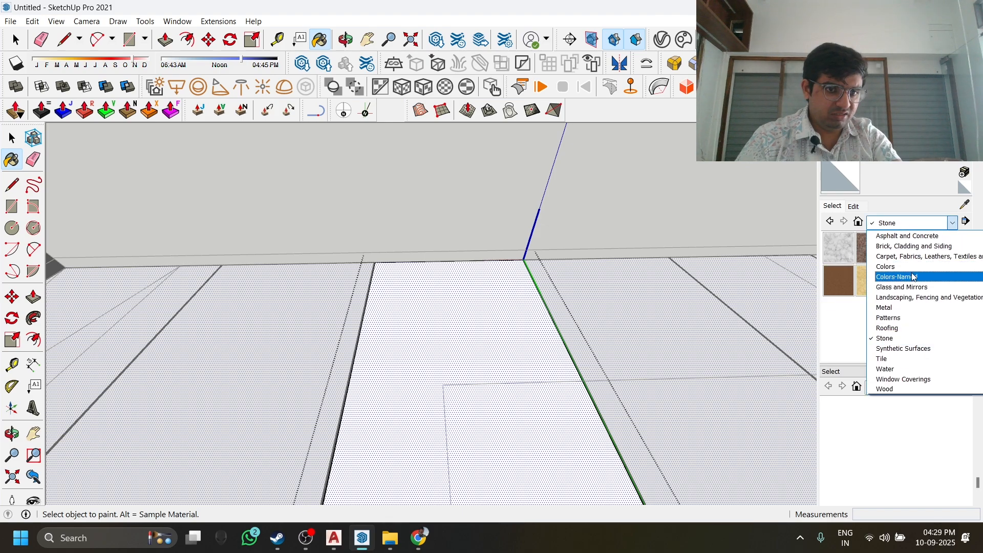
click(897, 339)
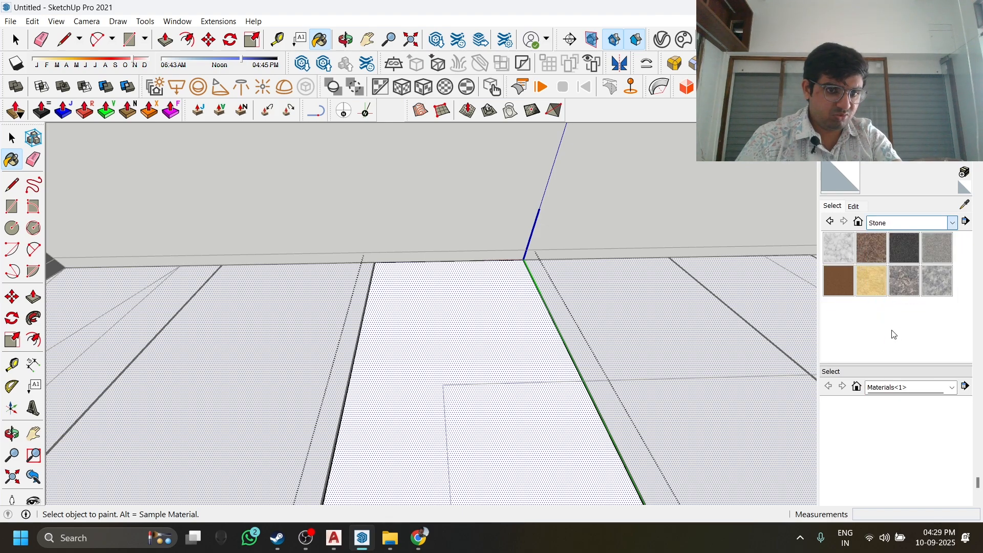
click(844, 251)
key(space)
scroll(775, 315, down, 3)
mouse_move(601, 371)
middle_down()
mouse_move(566, 382)
mouse_move(489, 380)
mouse_move(450, 358)
mouse_move(316, 326)
middle_up()
key(b)
click(490, 376)
key(space)
scroll(481, 384, down, 3)
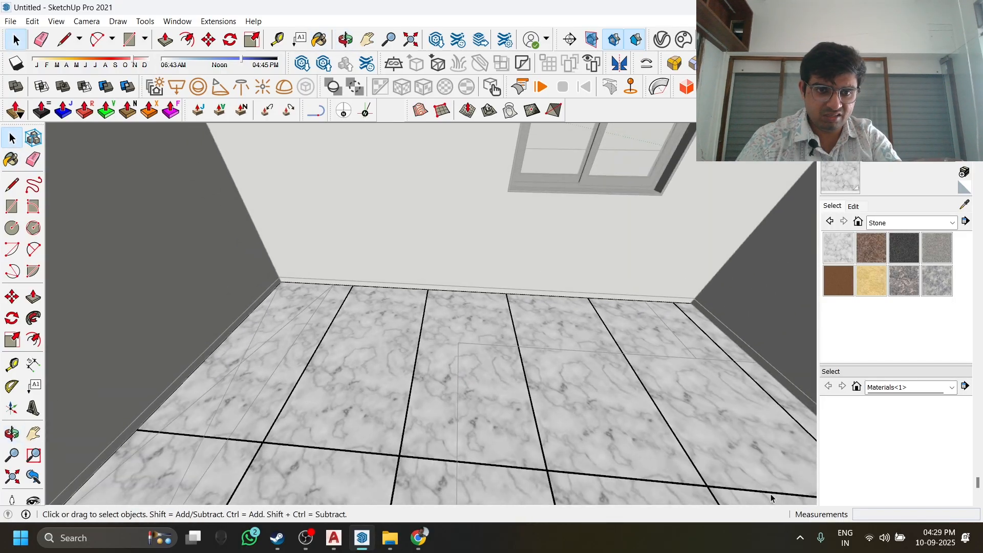
Close the floor tiling and reopen the wall group for editing at the skirting band.
middle_drag(772, 498, 631, 299)
scroll(631, 299, up, 1)
click(631, 299)
double_click(631, 299)
click(579, 370)
scroll(579, 370, down, 1)
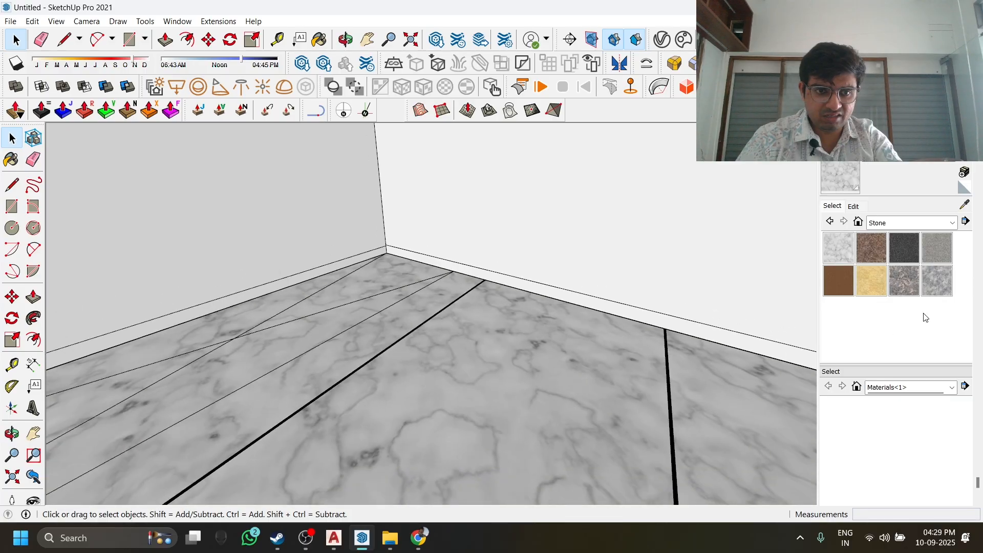
scroll(524, 323, up, 2)
click(549, 289)
double_click(552, 288)
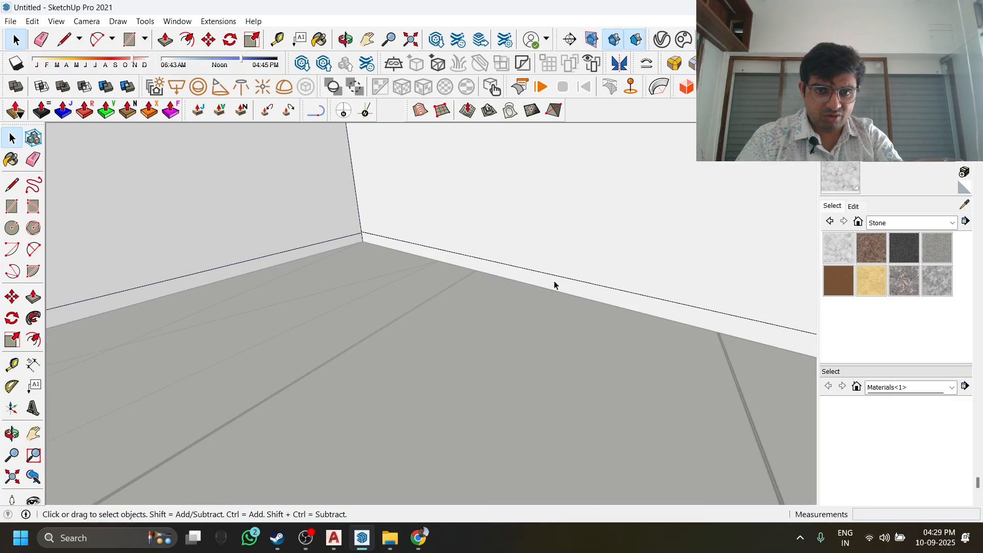
Paint the skirting strip of the wall beside the door with the white marble material.
click(554, 283)
key(b)
click(554, 282)
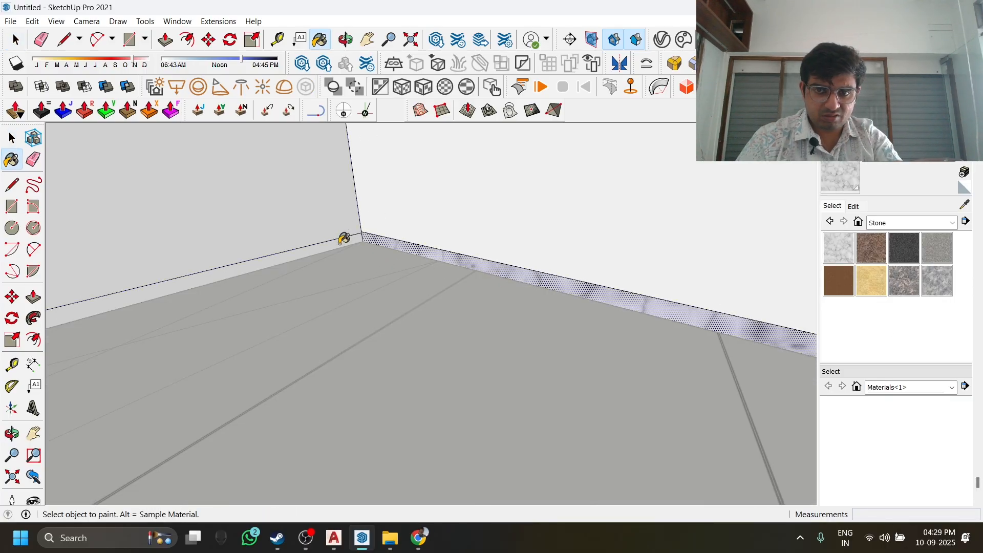
mouse_move(343, 239)
middle_down()
mouse_move(482, 284)
mouse_move(465, 290)
mouse_move(560, 270)
mouse_move(285, 283)
mouse_move(450, 252)
mouse_move(430, 254)
mouse_move(584, 329)
mouse_move(339, 264)
middle_up()
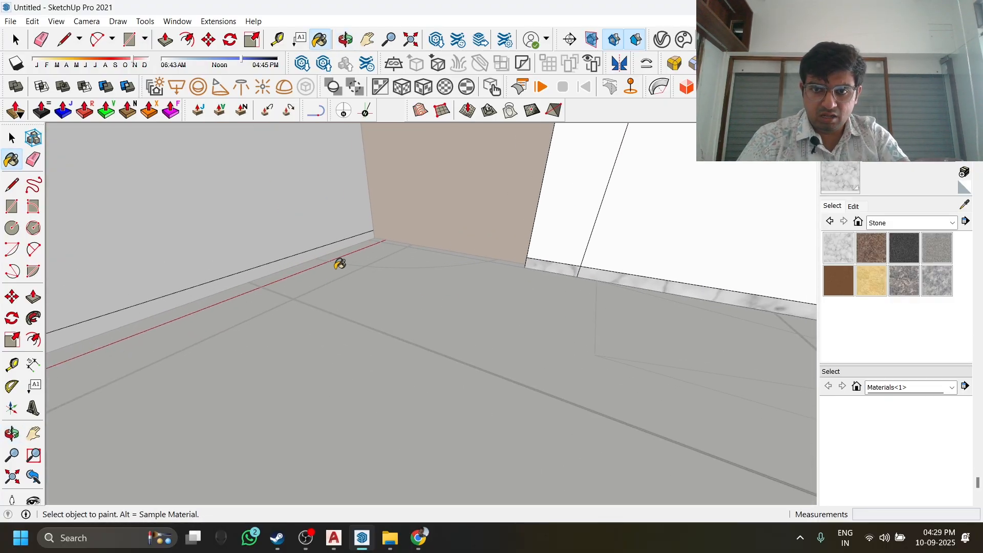
Paint the skirting strips along the adjoining segmented wall with the white marble material, undoing fills that land on the wrong face.
click(342, 245)
key(ctrl+z)
mouse_move(406, 260)
middle_down()
mouse_move(222, 266)
mouse_move(412, 288)
mouse_move(347, 246)
middle_up()
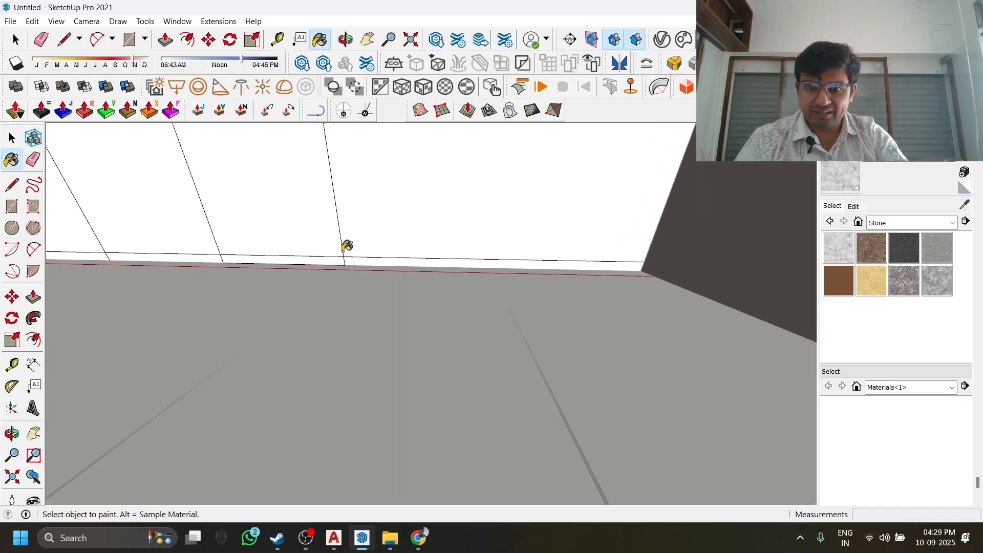
click(368, 257)
key(ctrl+z)
mouse_move(247, 272)
middle_down()
mouse_move(202, 250)
mouse_move(303, 309)
mouse_move(297, 258)
middle_up()
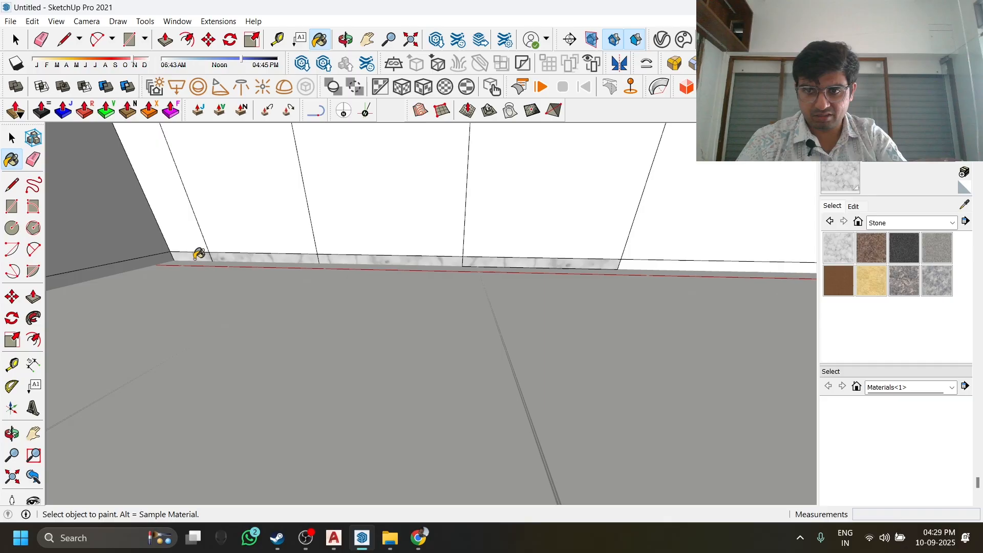
Draw the missing skirting edge across the white wall beyond the dark projecting wall, continuing the existing line to the far corner.
middle_drag(169, 253, 193, 310)
key(b)
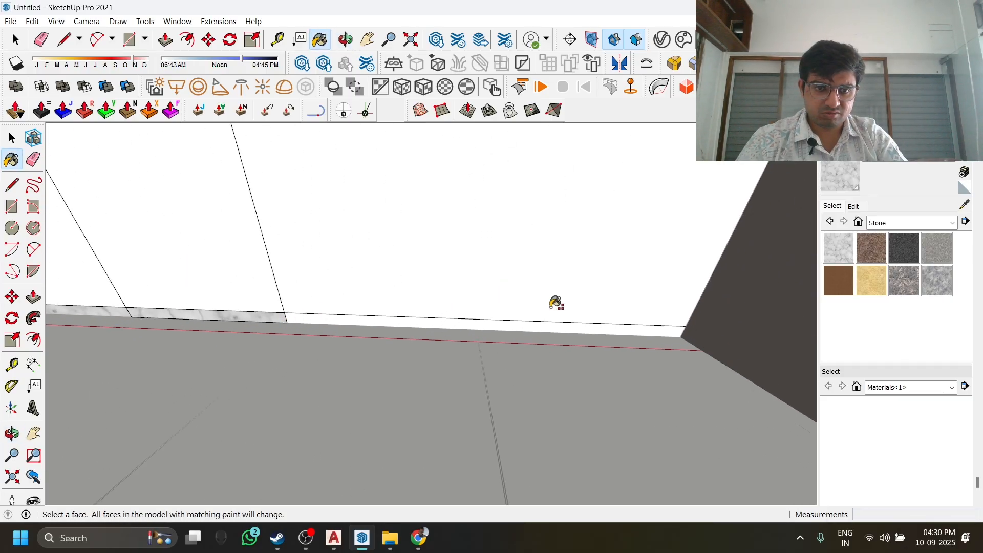
mouse_move(555, 301)
middle_down()
mouse_move(238, 322)
mouse_move(314, 307)
mouse_move(451, 310)
middle_up()
key(space)
scroll(453, 321, up, 5)
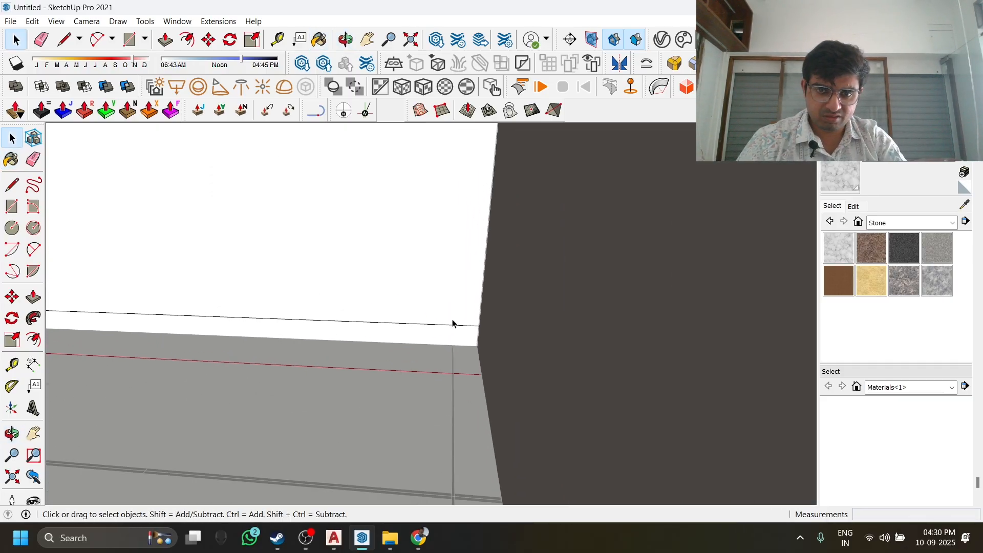
click(488, 332)
scroll(489, 335, up, 1)
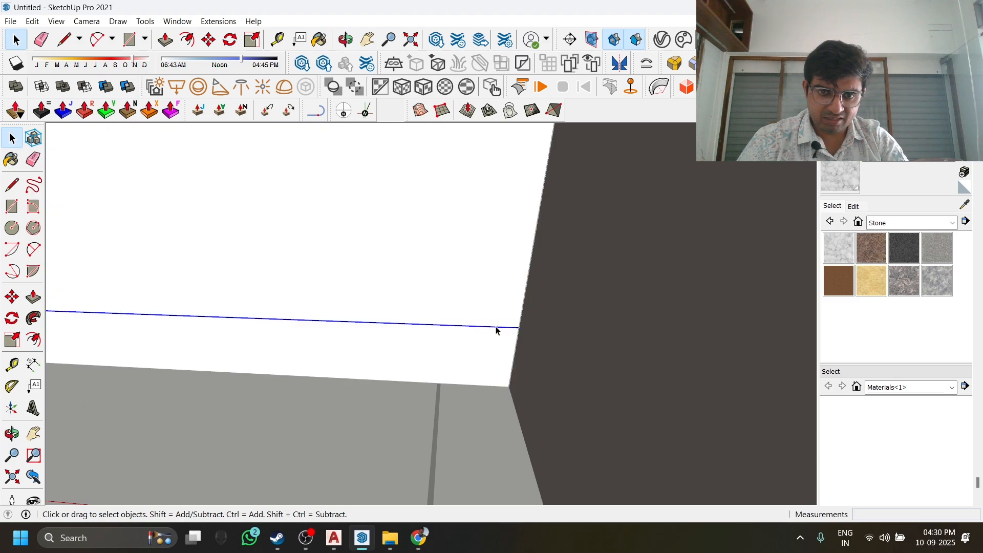
middle_drag(495, 330, 404, 321)
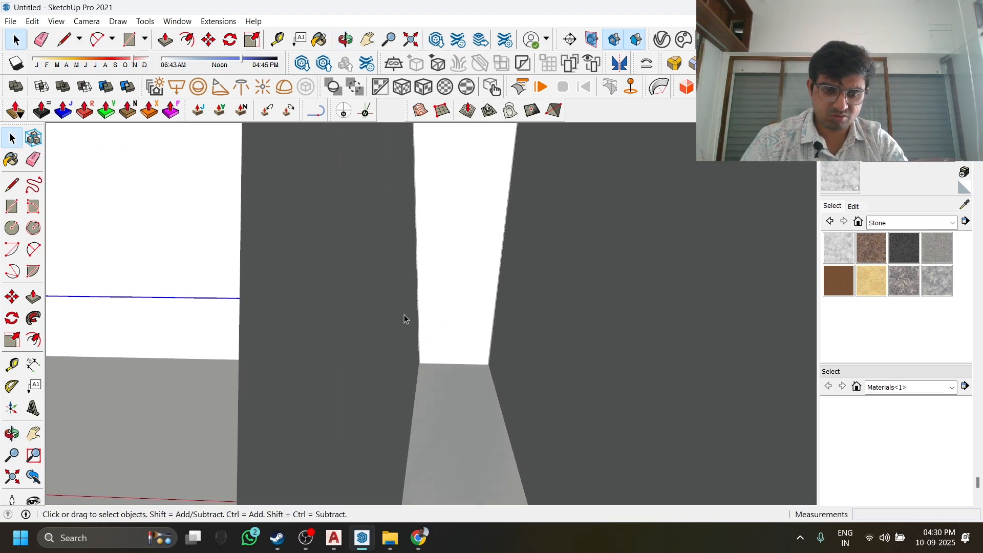
key(l)
click(418, 299)
mouse_move(494, 285)
middle_down()
mouse_move(520, 325)
mouse_move(270, 305)
mouse_move(579, 300)
mouse_move(498, 288)
middle_up()
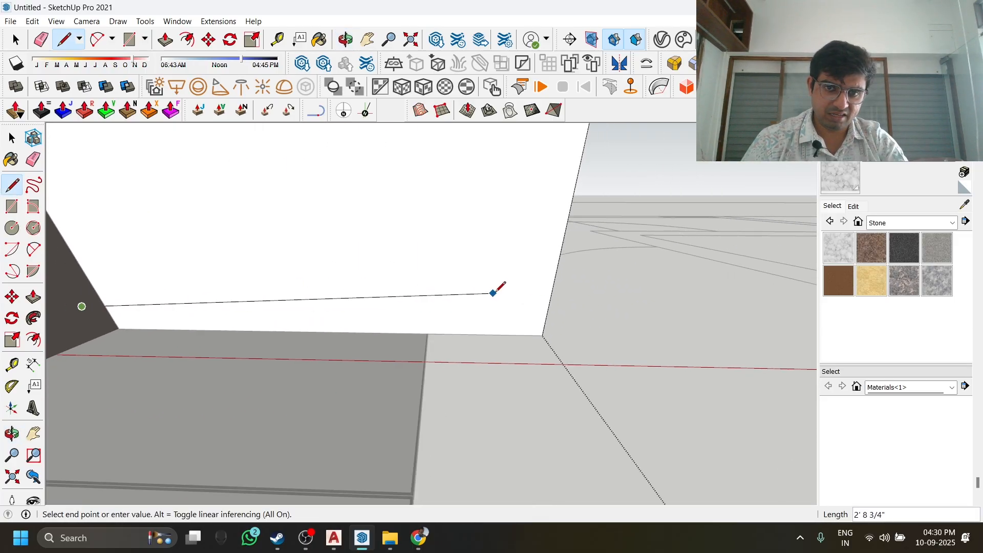
click(549, 310)
Paint the remaining skirting strip below the new edge with the white marble material.
key(space)
click(517, 326)
mouse_move(399, 344)
middle_down()
mouse_move(562, 307)
mouse_move(792, 324)
mouse_move(463, 338)
mouse_move(560, 470)
mouse_move(334, 356)
mouse_move(467, 386)
mouse_move(555, 386)
mouse_move(383, 377)
mouse_move(443, 413)
mouse_move(355, 417)
middle_up()
key(b)
click(521, 287)
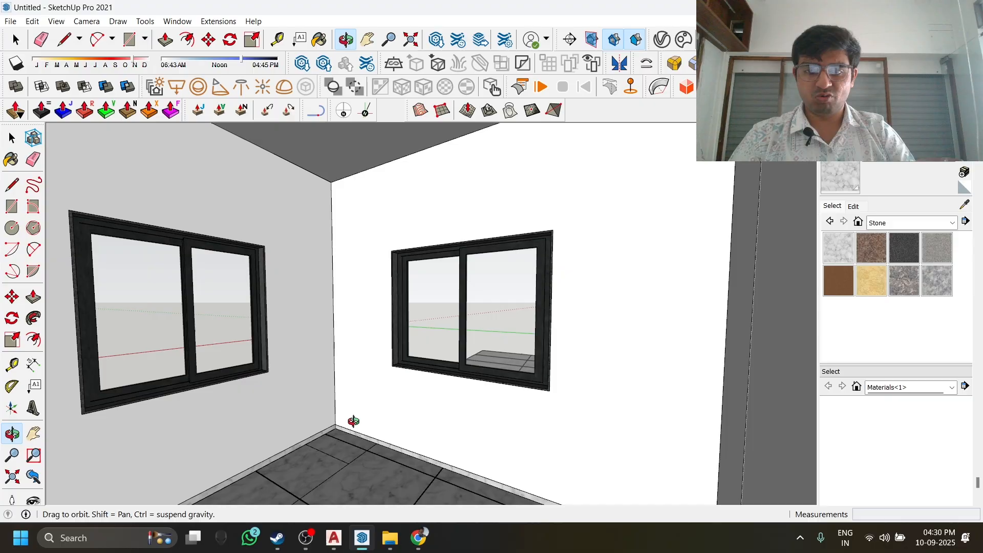
Clear the selection and examine the room from outside, then through the window towards the wood-finished door.
key(space)
click(976, 128)
shift+middle_drag(469, 446, 480, 444)
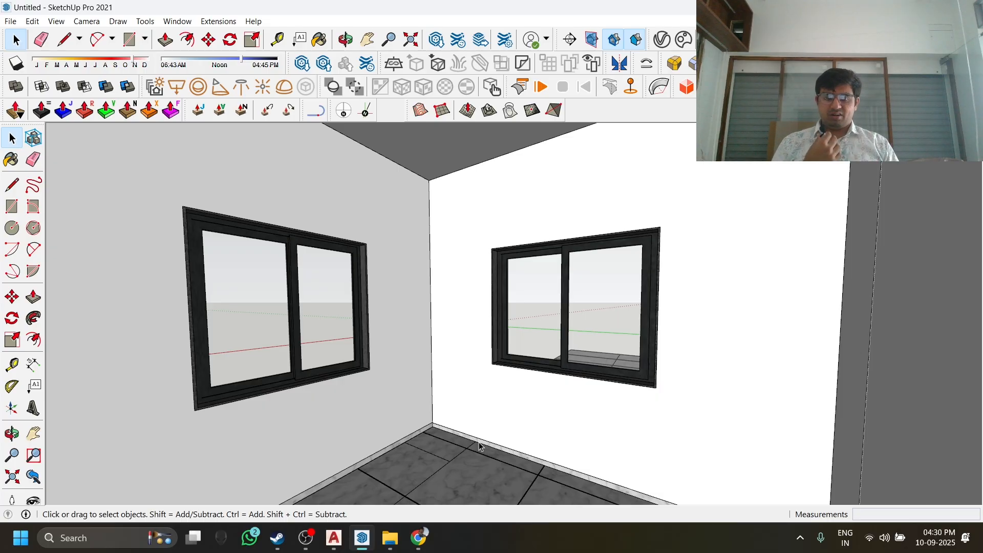
middle_drag(479, 447, 594, 375)
scroll(588, 366, down, 3)
scroll(676, 386, down, 5)
scroll(594, 375, up, 1)
scroll(439, 331, up, 2)
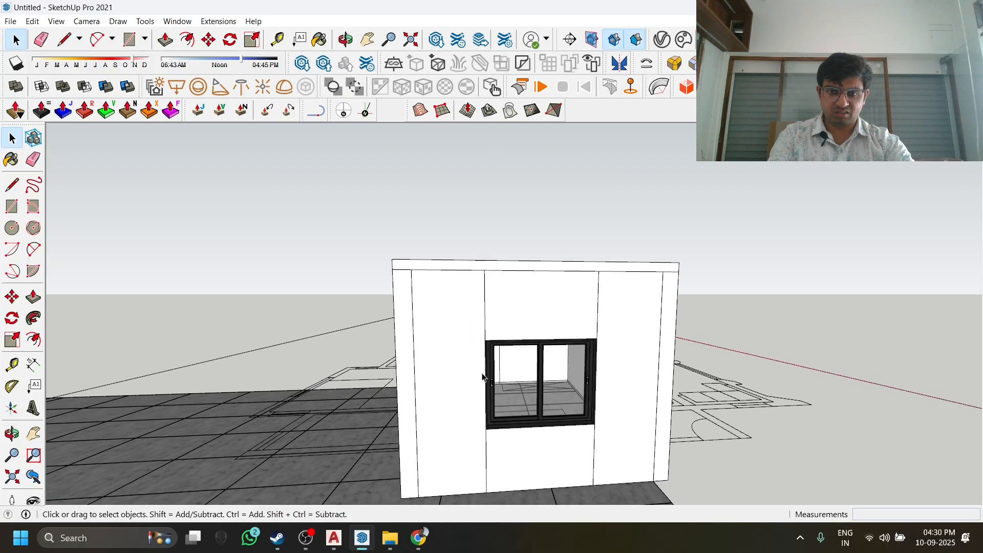
middle_drag(439, 332, 510, 399)
scroll(639, 310, down, 2)
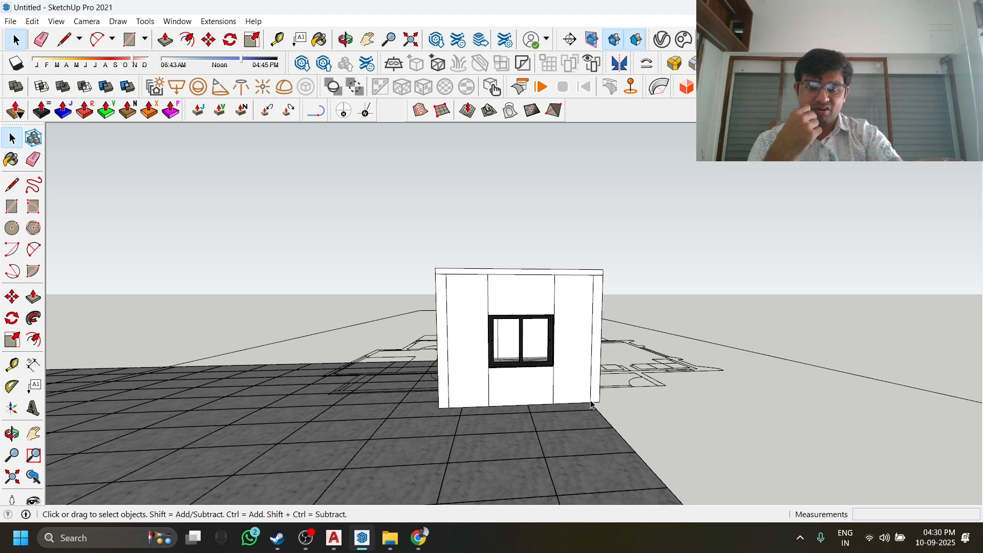
scroll(537, 343, up, 10)
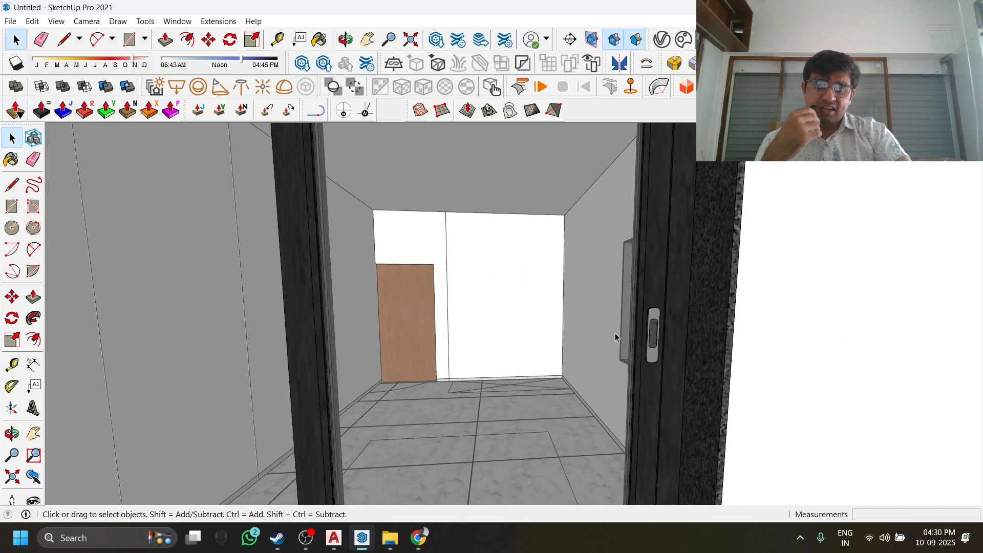
scroll(568, 321, up, 1)
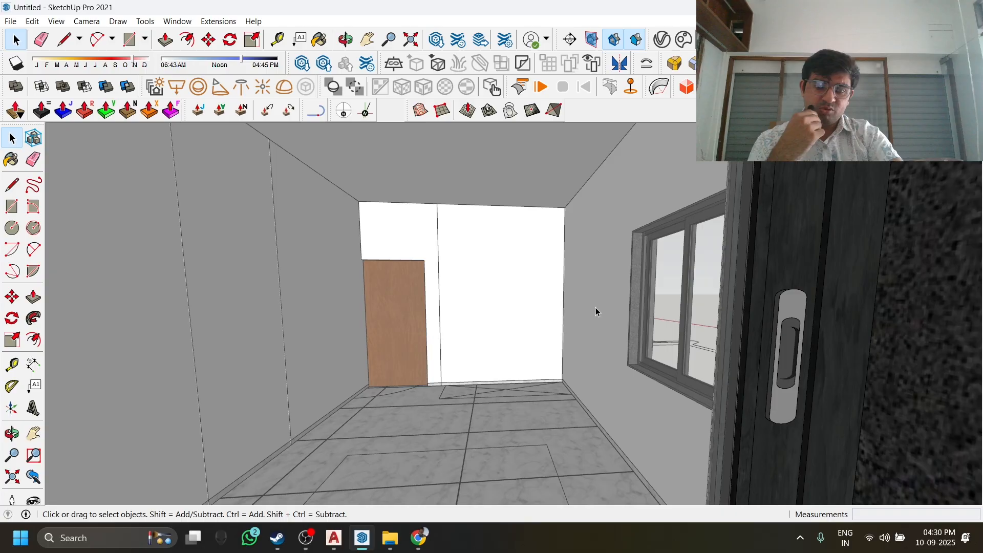
scroll(564, 293, up, 2)
middle_drag(565, 292, 580, 376)
Examine the room's interior facing the end wall, with its sliding window, marble skirting and floor tiles in frame.
click(367, 40)
scroll(606, 398, up, 3)
scroll(605, 406, down, 5)
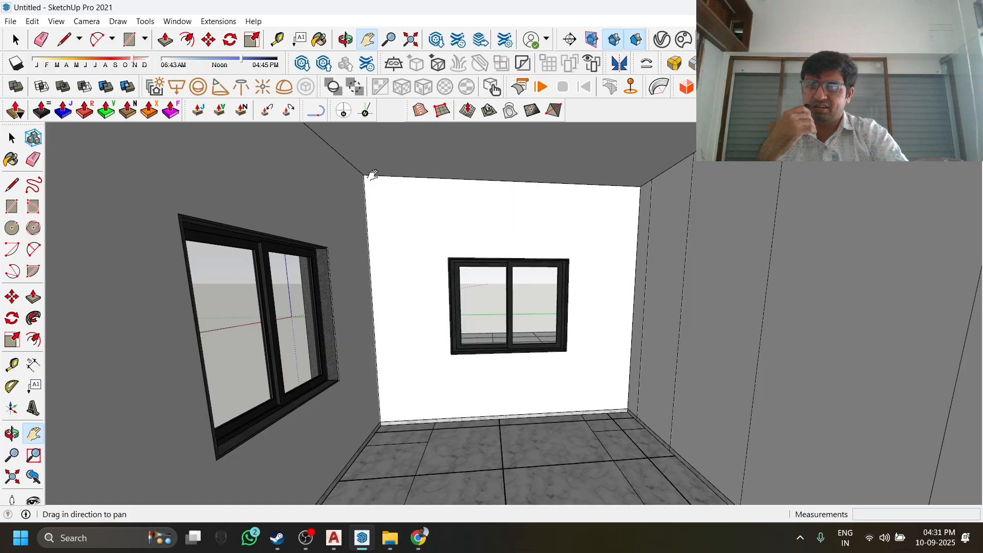
scroll(487, 329, up, 2)
middle_drag(487, 329, 490, 345)
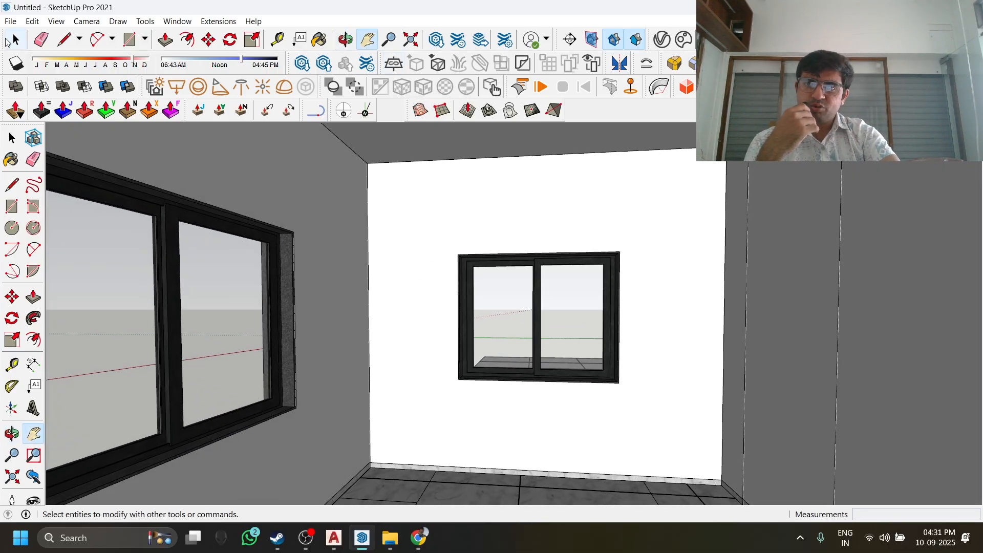
key(space)
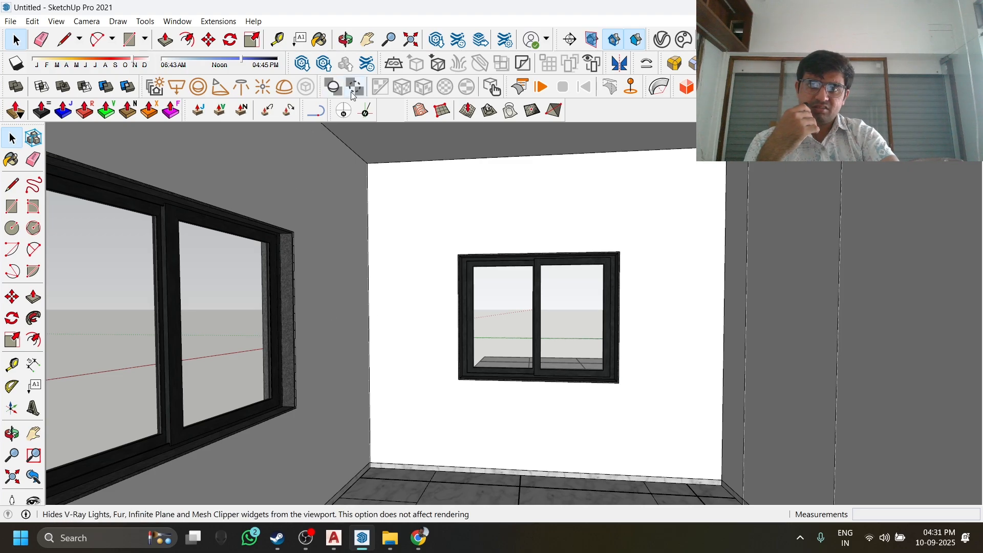
middle_drag(451, 207, 474, 221)
click(367, 44)
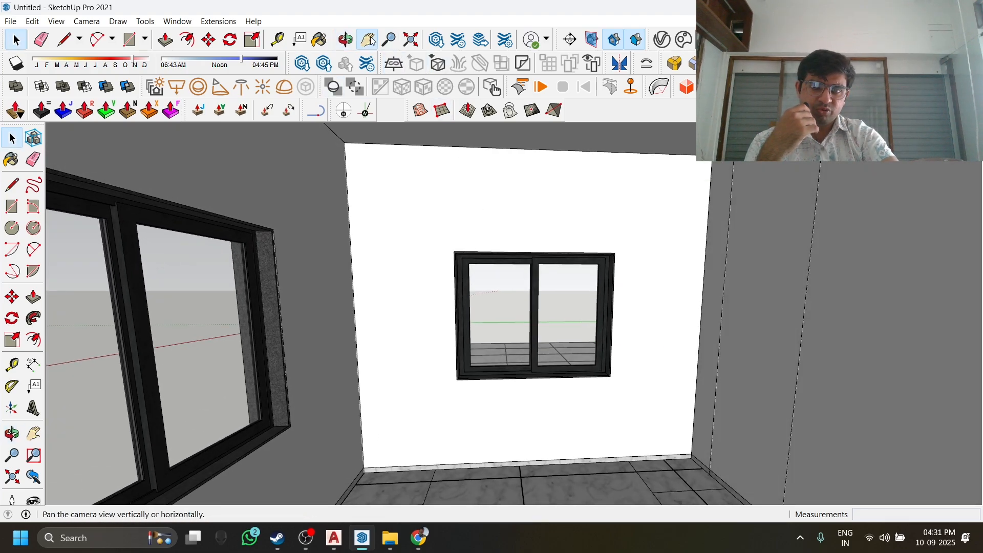
drag(516, 292, 459, 259)
middle_drag(512, 379, 496, 338)
drag(495, 338, 558, 375)
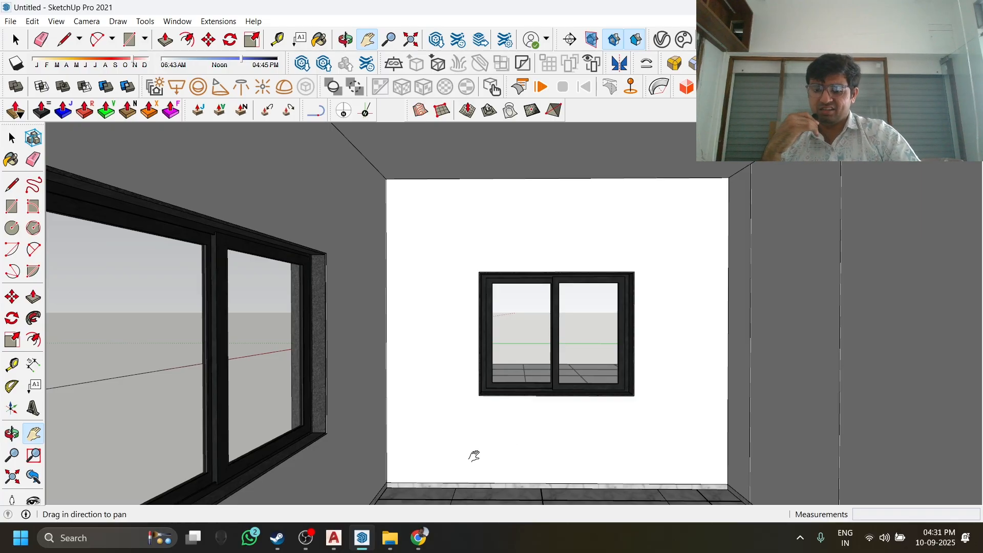
middle_drag(397, 489, 538, 408)
drag(538, 409, 459, 399)
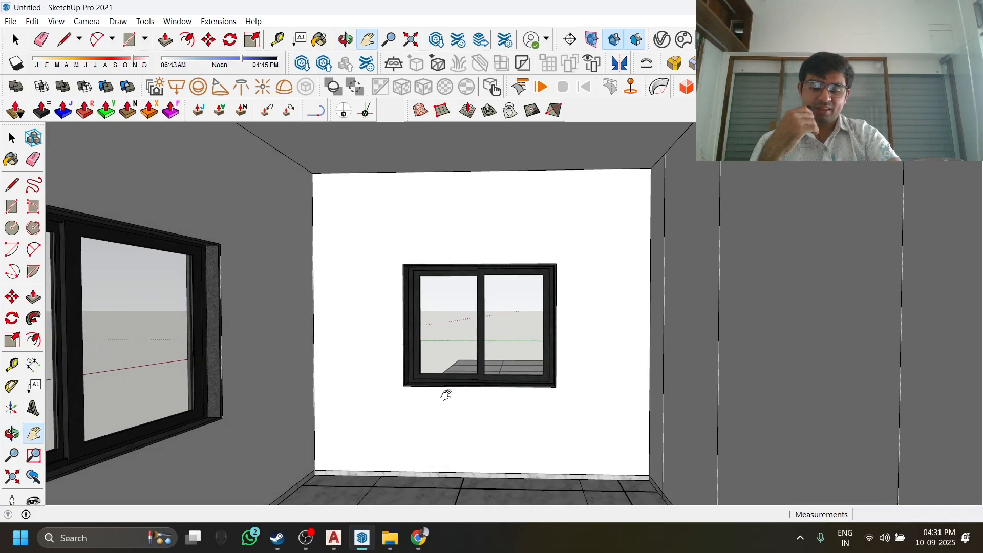